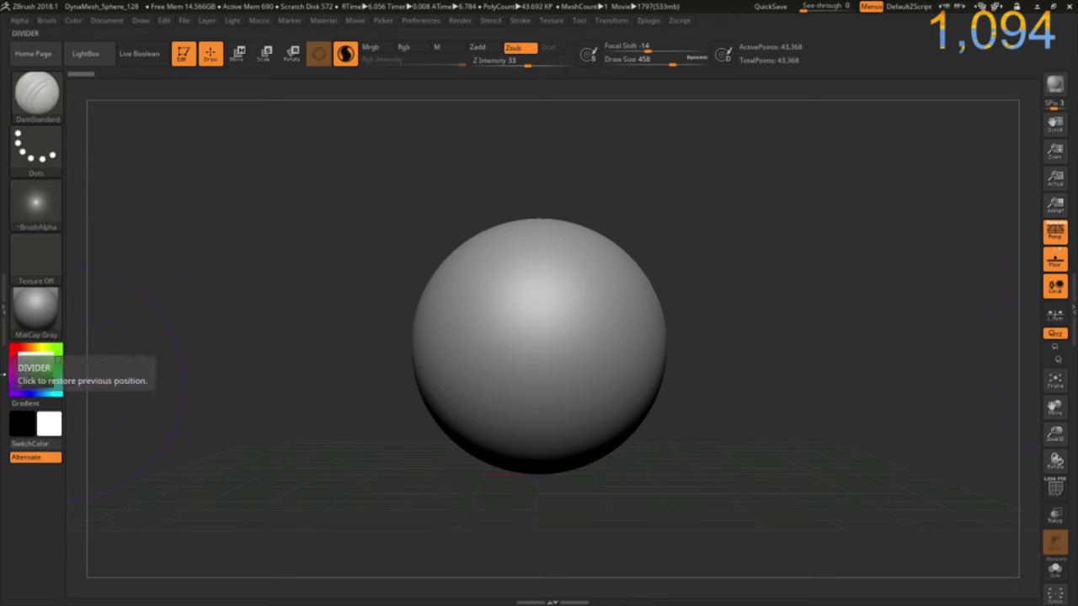
# Apply BasicMaterial to the sphere in place of MatCap Gray.
pyautogui.click(37, 310)
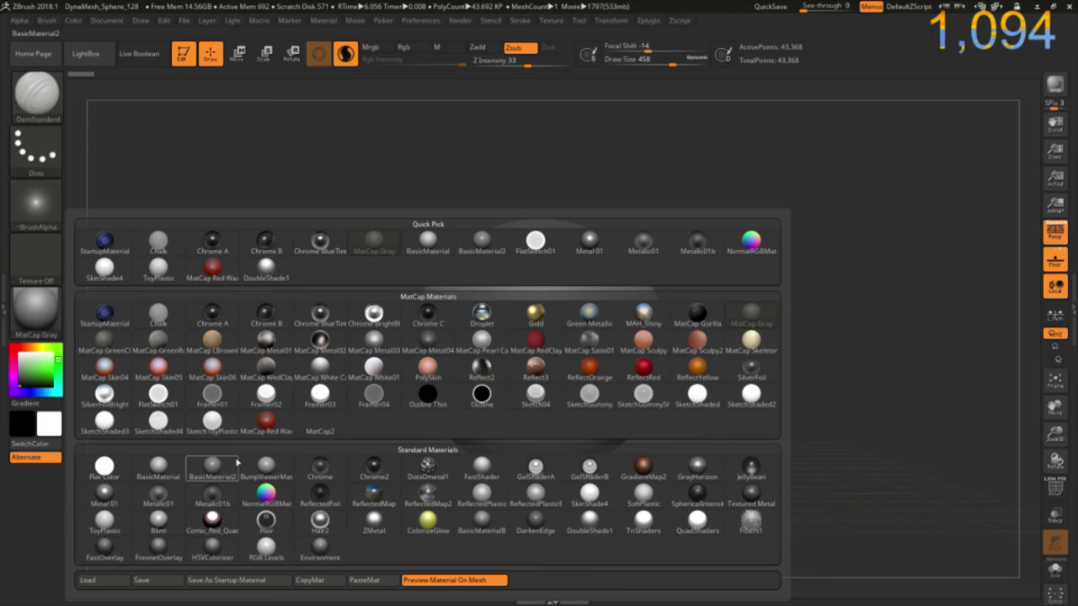
pyautogui.click(158, 465)
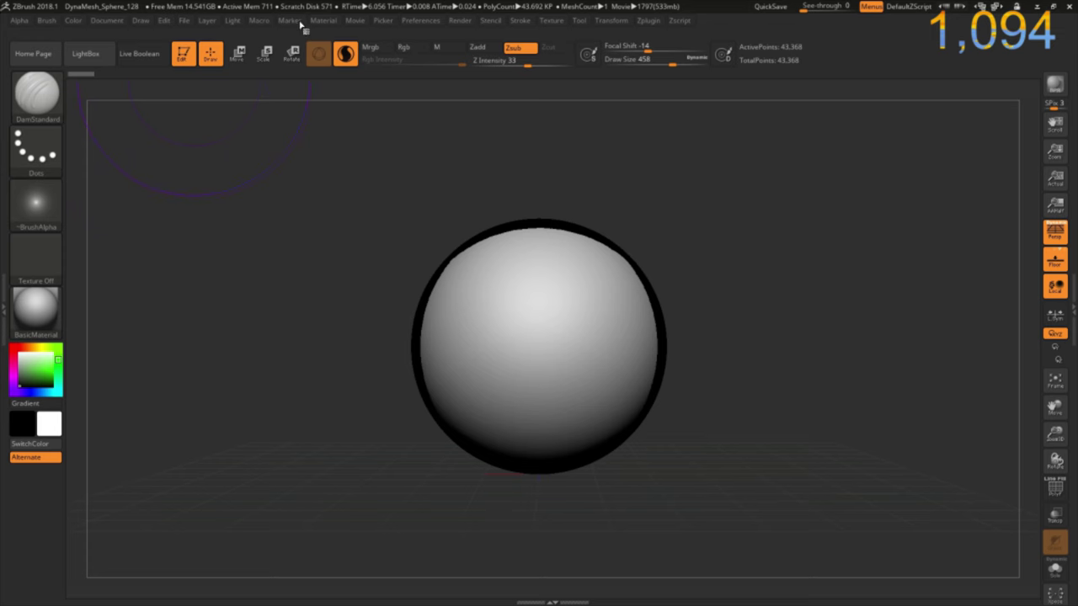
# Step BasicMaterial's DiffuseCurve into hard light, mid and dark bands for toon shading.
pyautogui.click(319, 22)
pyautogui.click(336, 424)
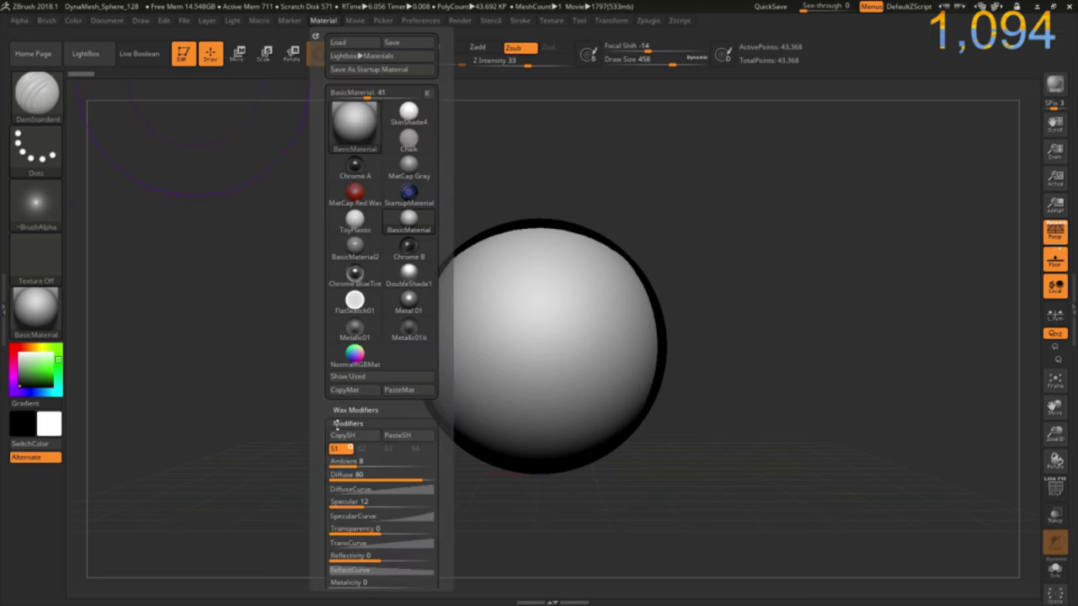
pyautogui.scroll(-5, 318, 315)
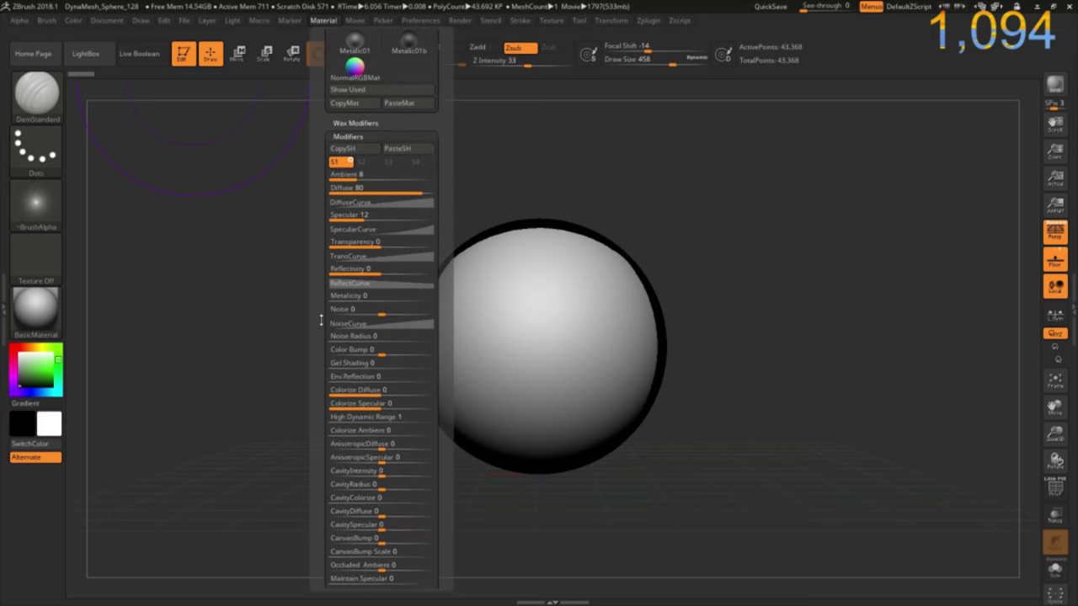
pyautogui.click(357, 213)
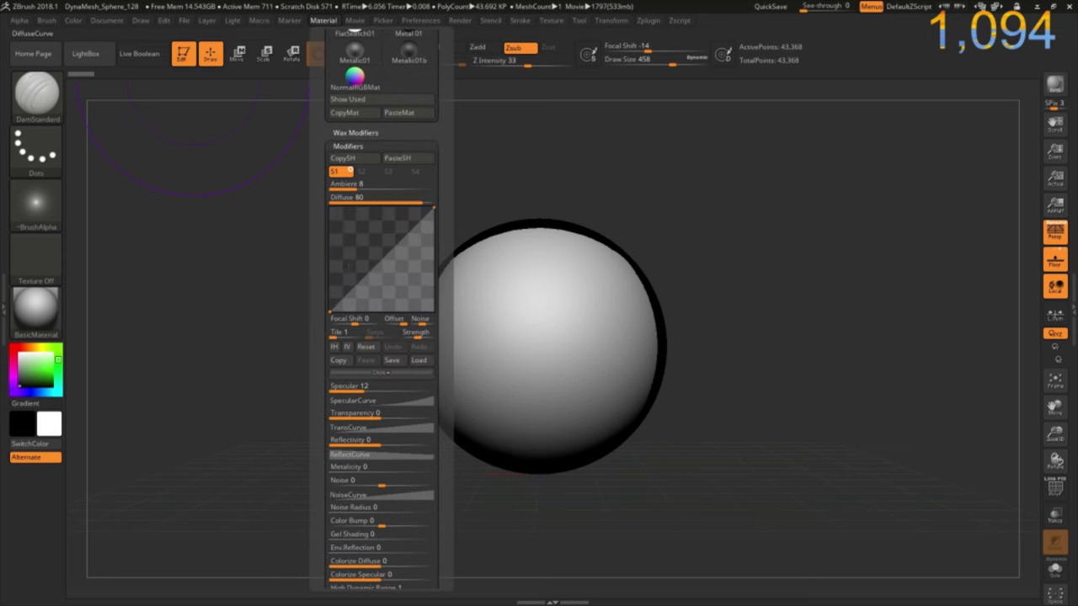
pyautogui.click(342, 307)
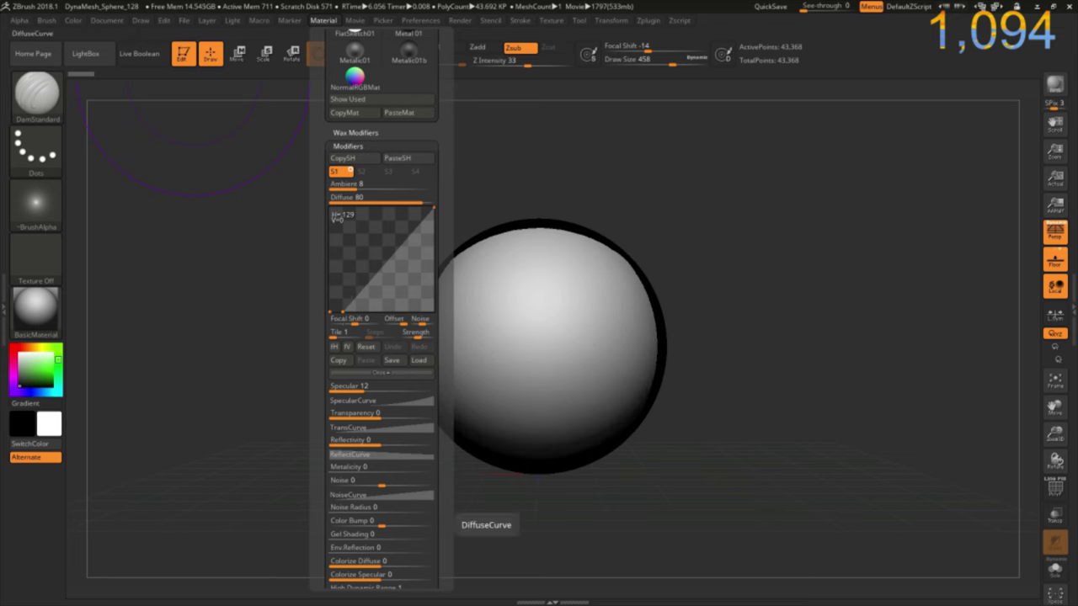
pyautogui.moveTo(341, 306); pyautogui.dragTo(344, 217)
pyautogui.moveTo(342, 276)
pyautogui.mouseDown()
pyautogui.moveTo(342, 263)
pyautogui.moveTo(371, 266)
pyautogui.mouseUp()
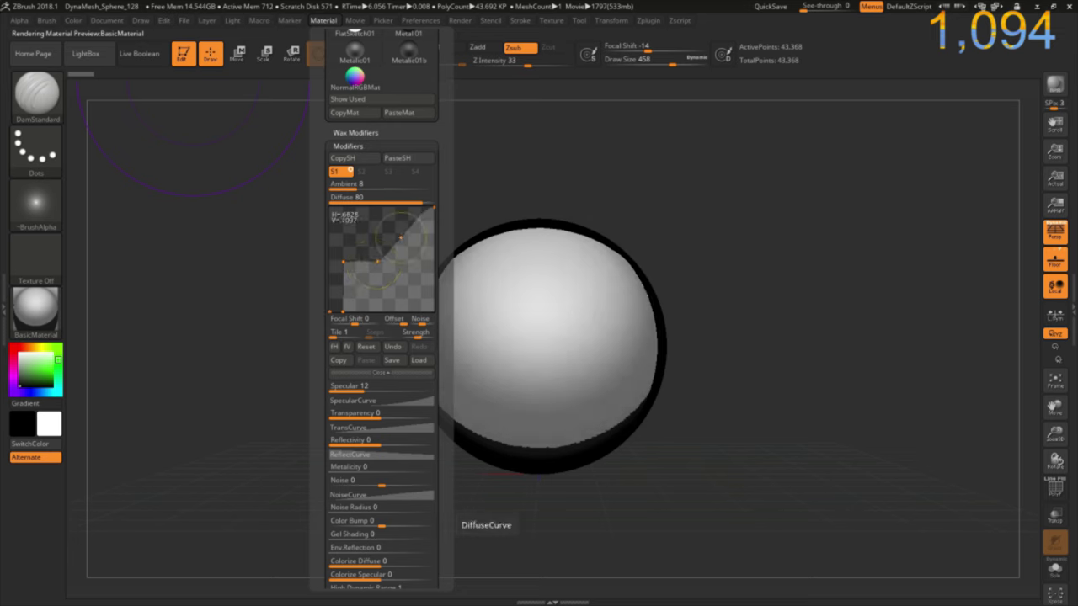
pyautogui.moveTo(401, 229)
pyautogui.mouseDown()
pyautogui.moveTo(401, 250)
pyautogui.moveTo(377, 223)
pyautogui.mouseUp()
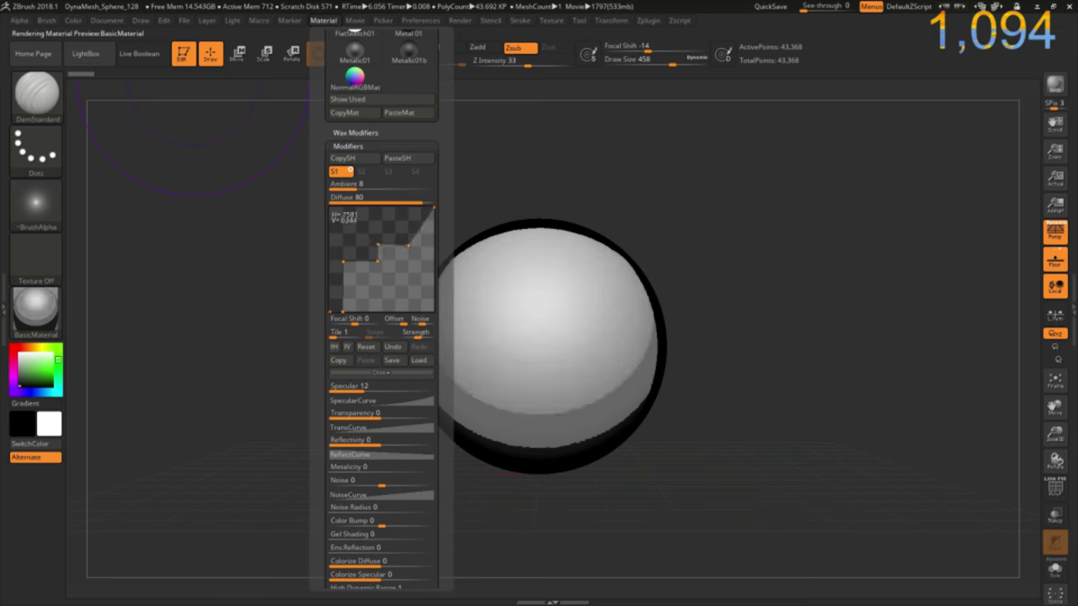
pyautogui.moveTo(342, 259); pyautogui.dragTo(343, 263)
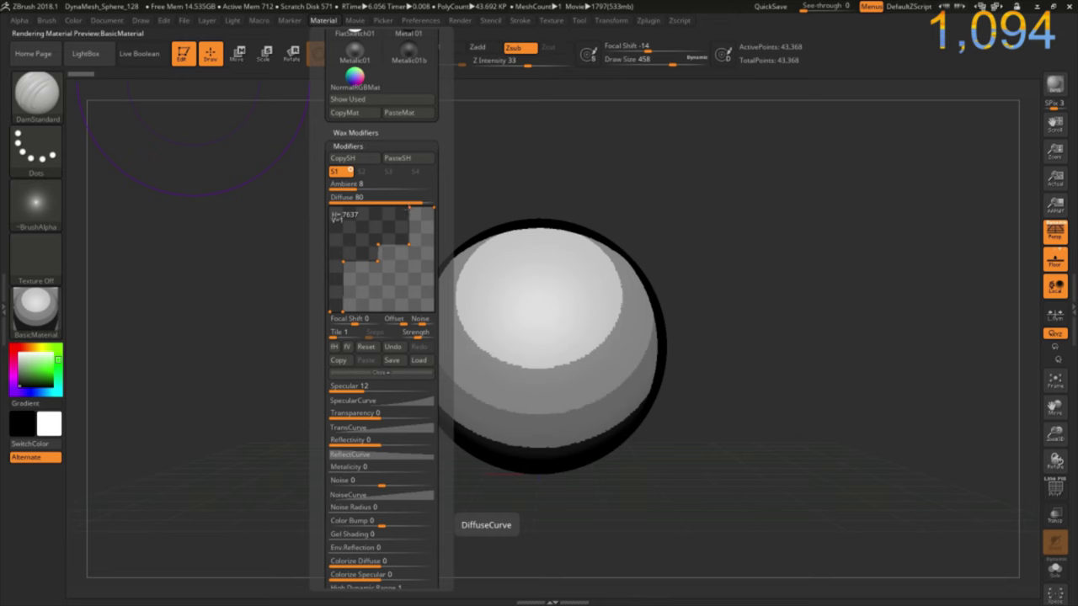
# Flatten the sphere into a faceted, lumpy head with a large rounded lower-front bulb.
pyautogui.press('b')
pyautogui.press('f')
pyautogui.press('a')
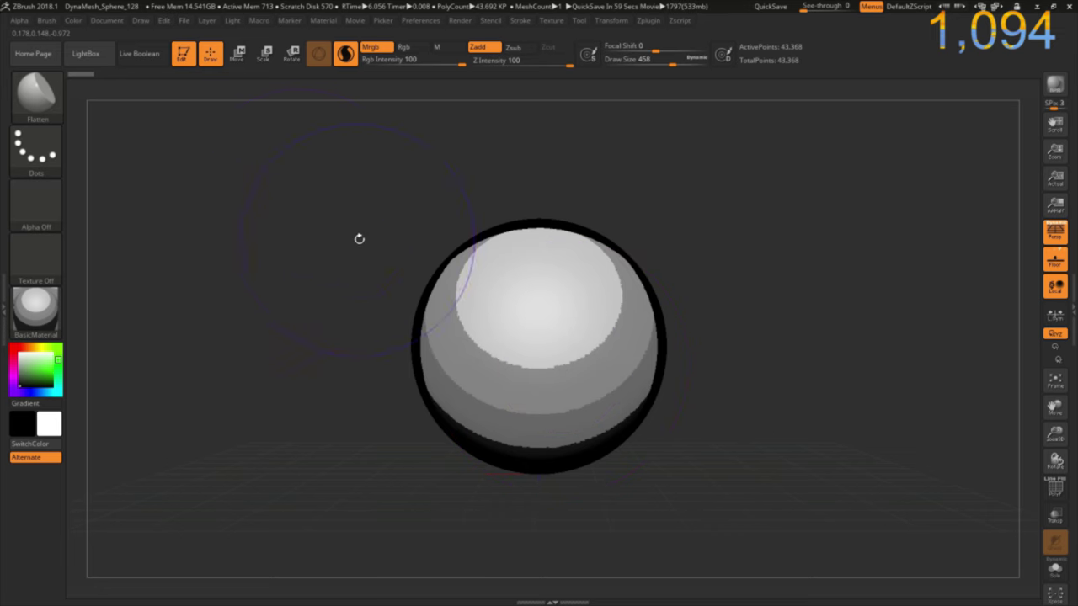
pyautogui.moveTo(496, 312)
pyautogui.mouseDown()
pyautogui.moveTo(451, 227)
pyautogui.moveTo(384, 337)
pyautogui.mouseUp()
pyautogui.moveTo(342, 269)
pyautogui.mouseDown()
pyautogui.moveTo(409, 397)
pyautogui.moveTo(443, 303)
pyautogui.moveTo(545, 332)
pyautogui.moveTo(269, 449)
pyautogui.moveTo(237, 356)
pyautogui.moveTo(320, 390)
pyautogui.moveTo(362, 354)
pyautogui.mouseUp()
pyautogui.moveTo(551, 275)
pyautogui.mouseDown()
pyautogui.moveTo(522, 152)
pyautogui.moveTo(520, 289)
pyautogui.moveTo(590, 358)
pyautogui.mouseUp()
# Set up a smaller ClayBuildup brush with LazyMouse off, Zadd and Z Intensity 100.
pyautogui.press('[')
pyautogui.press('b')
pyautogui.press('c')
pyautogui.press('b')
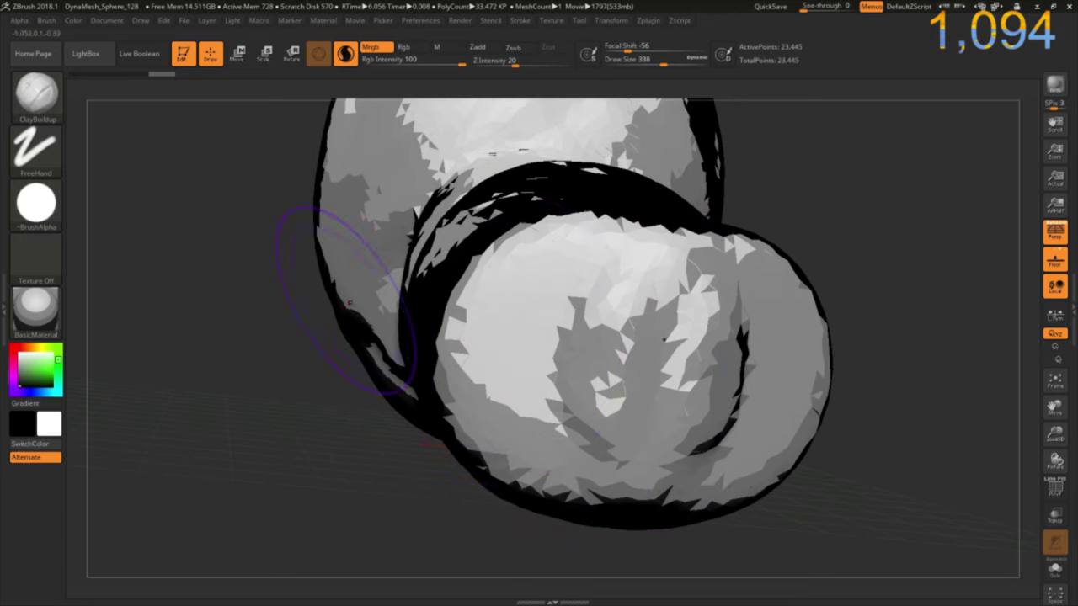
pyautogui.moveTo(586, 379); pyautogui.dragTo(637, 388)
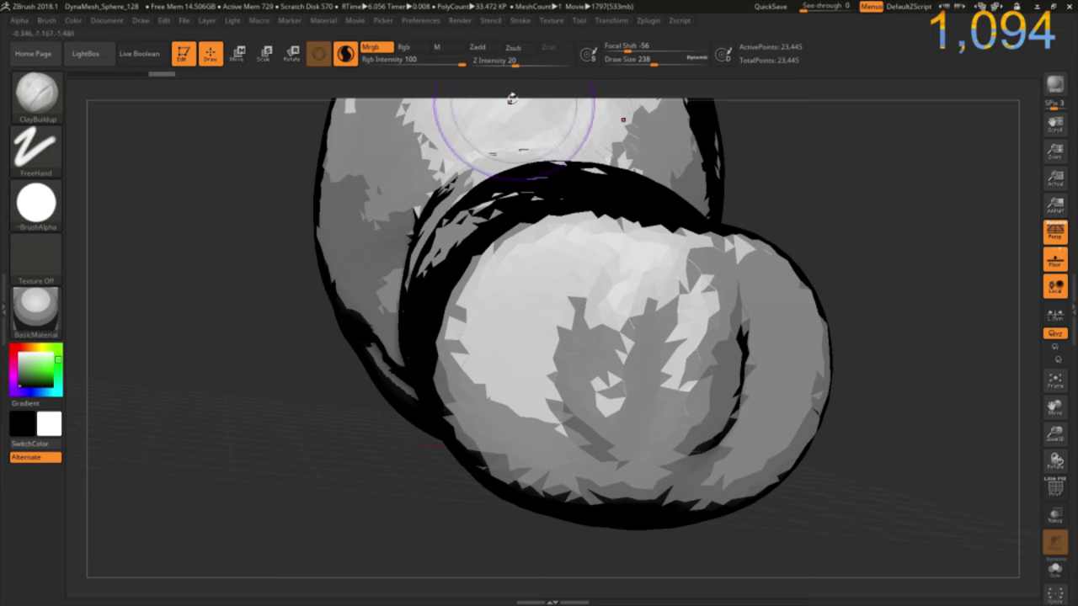
pyautogui.click(522, 24)
pyautogui.click(564, 245)
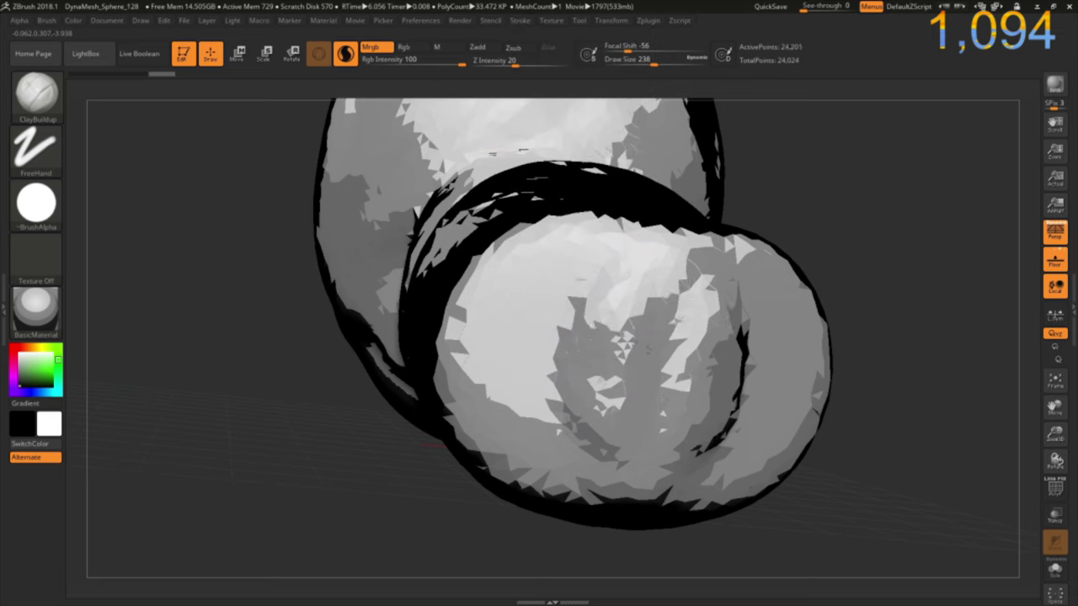
pyautogui.click(477, 47)
pyautogui.moveTo(513, 62); pyautogui.dragTo(574, 62)
# Carve a sunken cavity into the bulb's centre, undoing the stray clay strokes.
pyautogui.moveTo(606, 337); pyautogui.dragTo(656, 383)
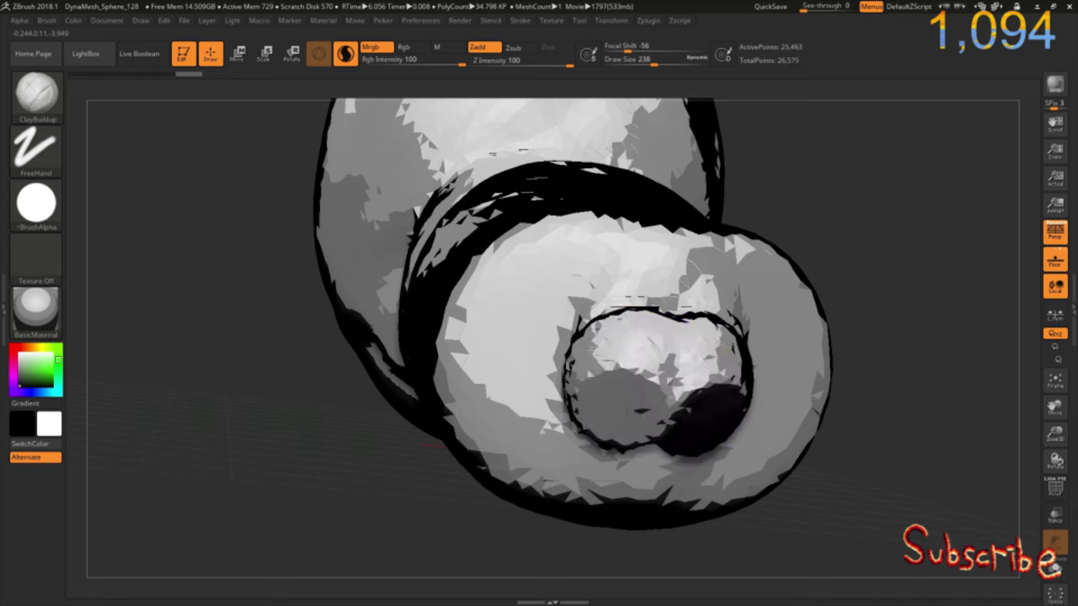
pyautogui.hotkey('ctrl', 'z')
pyautogui.moveTo(538, 353)
pyautogui.keyDown('alt'); pyautogui.mouseDown()
pyautogui.moveTo(619, 347)
pyautogui.moveTo(596, 342)
pyautogui.mouseUp(); pyautogui.keyUp('alt')
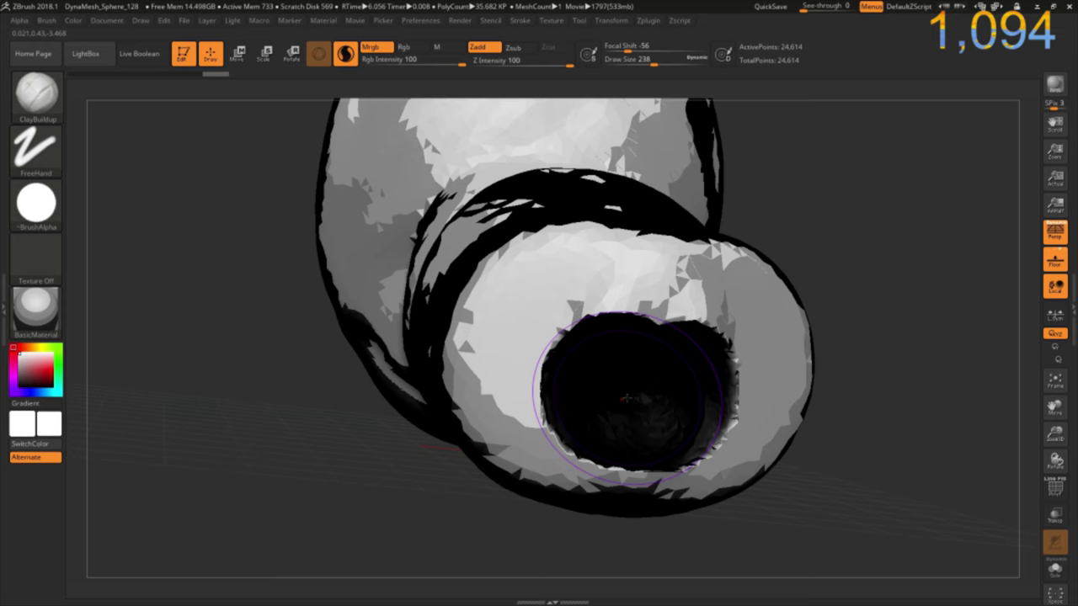
pyautogui.moveTo(628, 386); pyautogui.dragTo(629, 384)
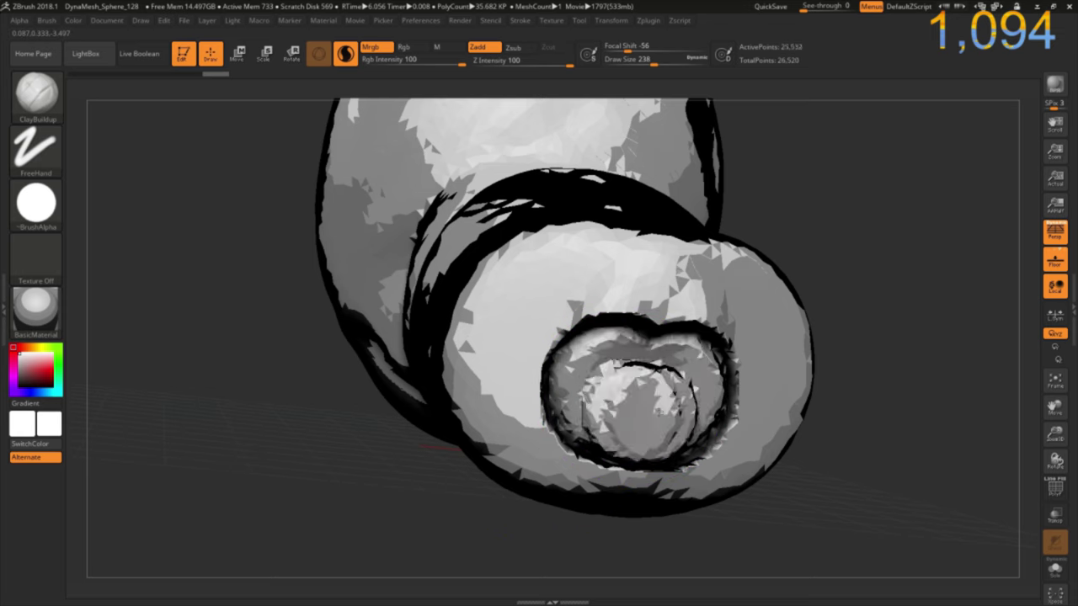
pyautogui.hotkey('ctrl', 'z')
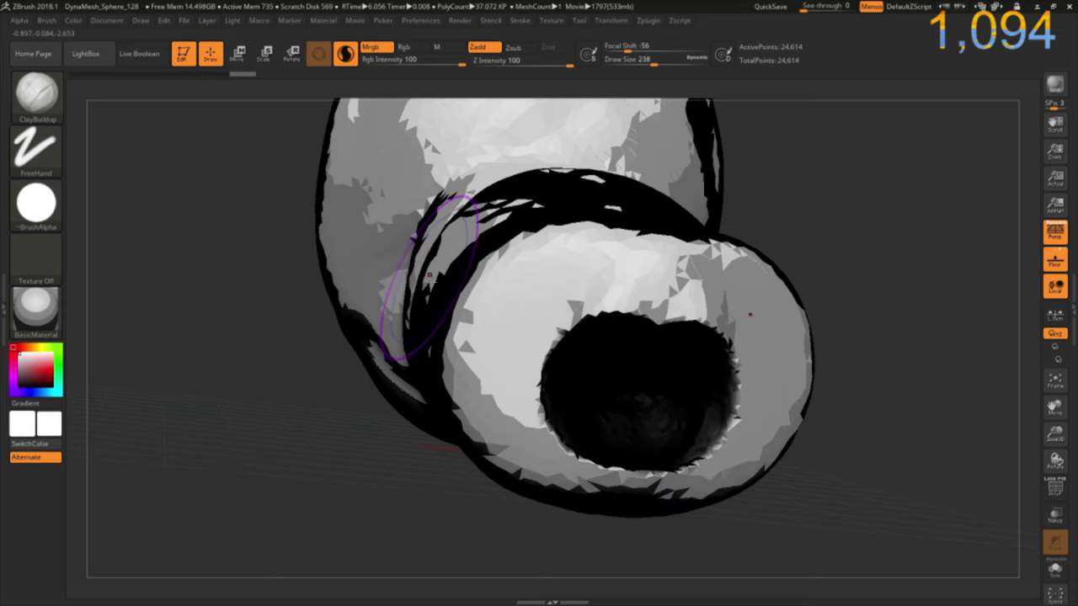
pyautogui.moveTo(609, 371)
pyautogui.mouseDown()
pyautogui.moveTo(555, 354)
pyautogui.moveTo(594, 352)
pyautogui.mouseUp()
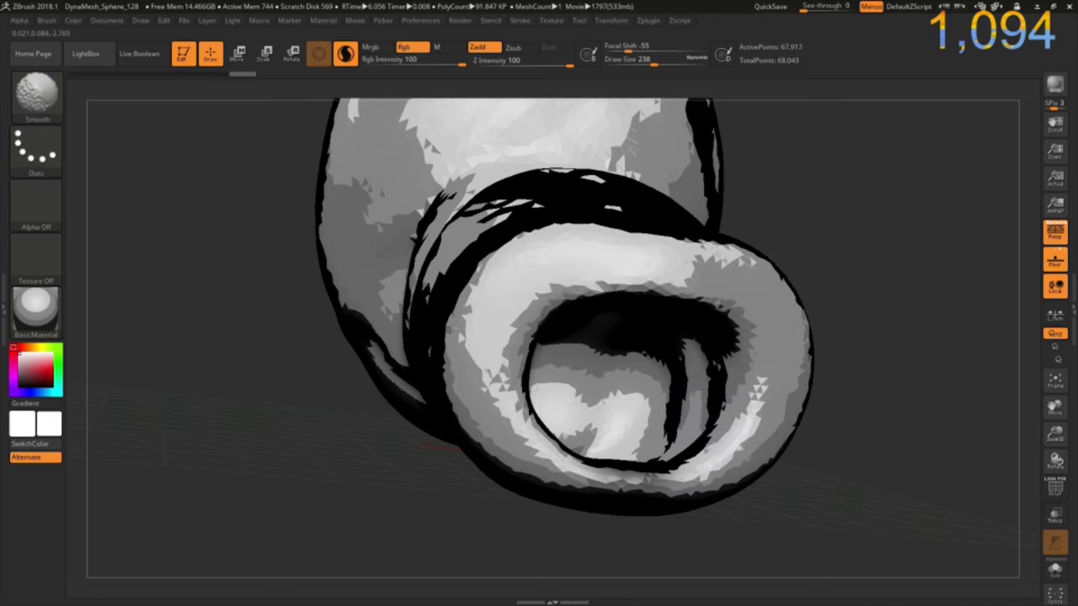
# Smooth the inside of the cavity into a clean, rimmed filter opening.
pyautogui.moveTo(384, 462); pyautogui.dragTo(409, 454)
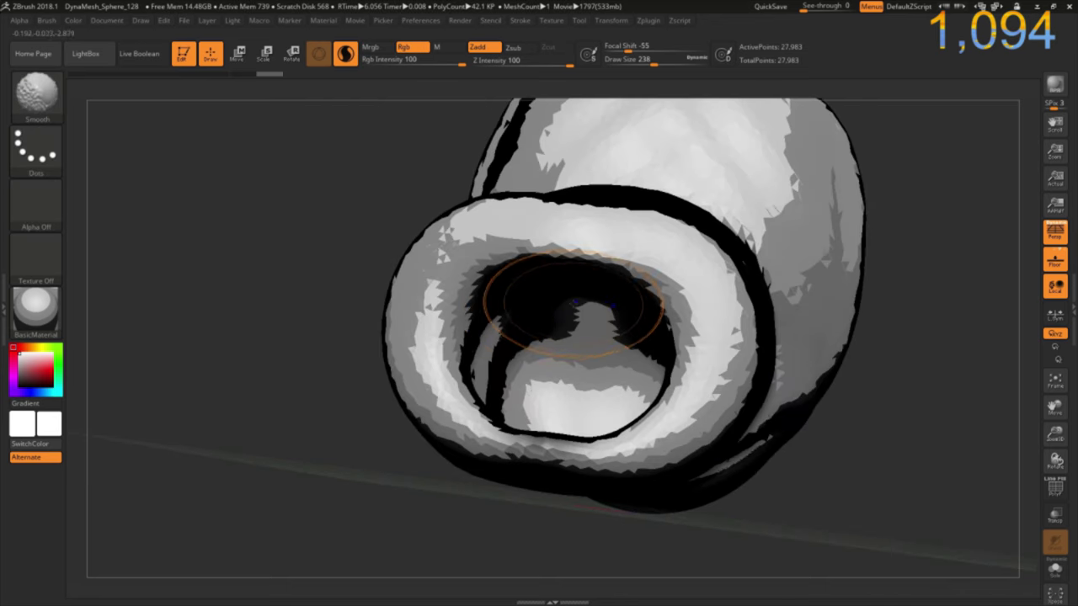
pyautogui.moveTo(581, 290)
pyautogui.mouseDown()
pyautogui.moveTo(539, 370)
pyautogui.moveTo(578, 346)
pyautogui.mouseUp()
pyautogui.keyDown('shift'); pyautogui.moveTo(634, 383); pyautogui.dragTo(599, 357); pyautogui.keyUp('shift')
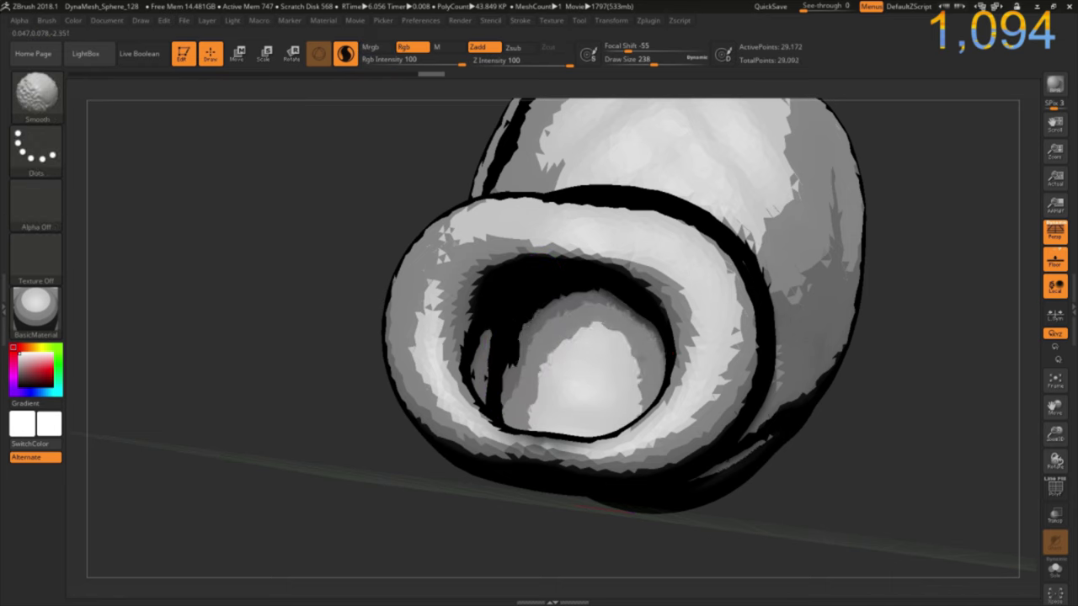
pyautogui.keyDown('shift'); pyautogui.moveTo(678, 421); pyautogui.dragTo(503, 362); pyautogui.keyUp('shift')
pyautogui.moveTo(313, 315)
pyautogui.mouseDown()
pyautogui.moveTo(355, 368)
pyautogui.moveTo(537, 314)
pyautogui.mouseUp()
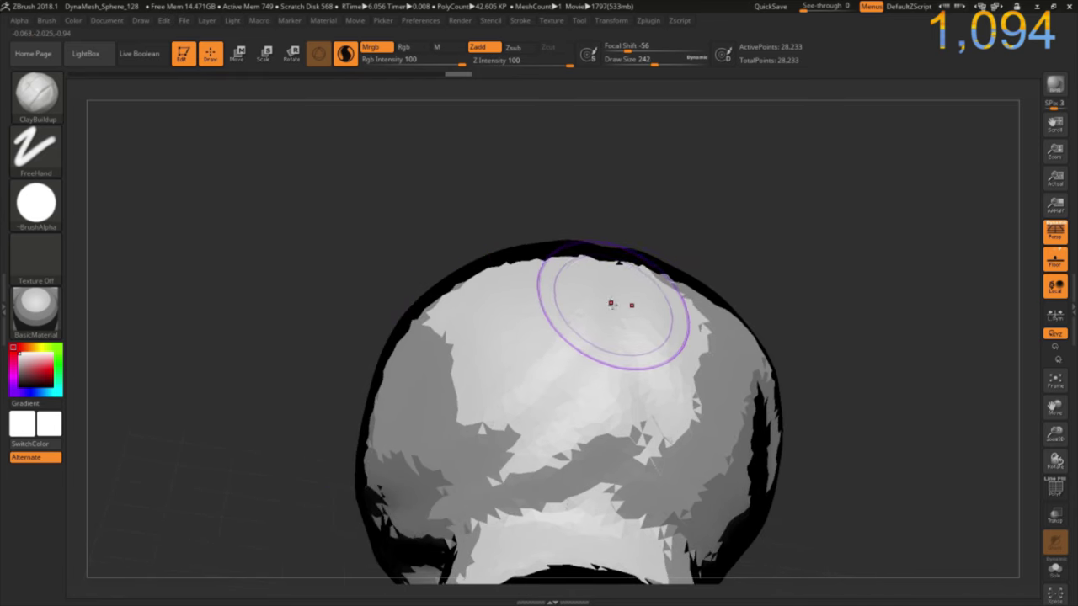
# Undo the stray groove and flatten the head top into a broad dome with Flatten.
pyautogui.moveTo(620, 313); pyautogui.dragTo(578, 272)
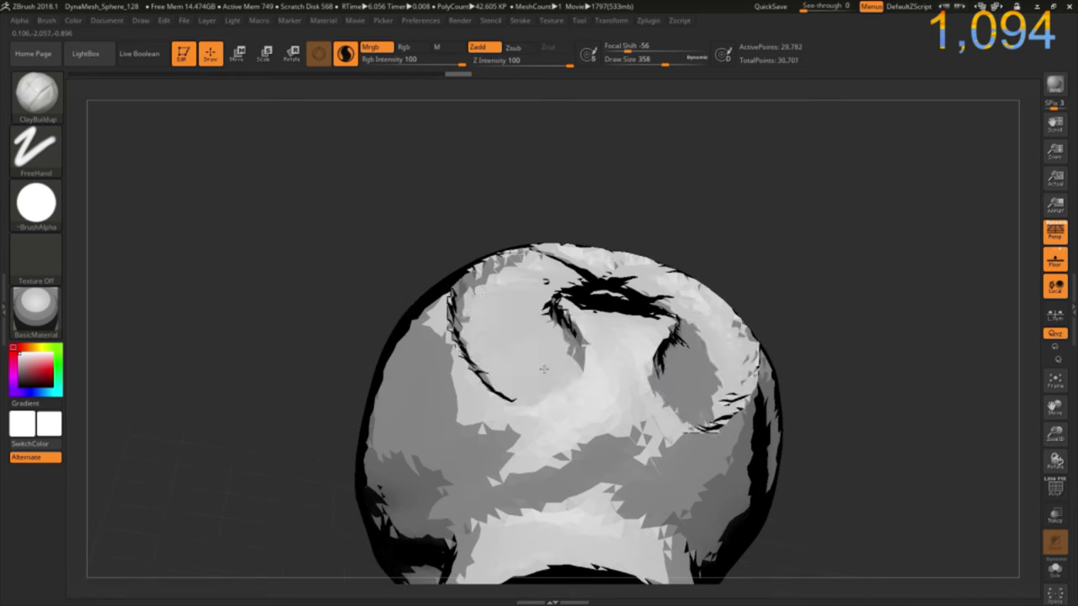
pyautogui.hotkey('ctrl', 'z')
pyautogui.press('b')
pyautogui.press('f')
pyautogui.press('l')
pyautogui.moveTo(587, 305)
pyautogui.mouseDown()
pyautogui.moveTo(331, 230)
pyautogui.moveTo(319, 300)
pyautogui.mouseUp()
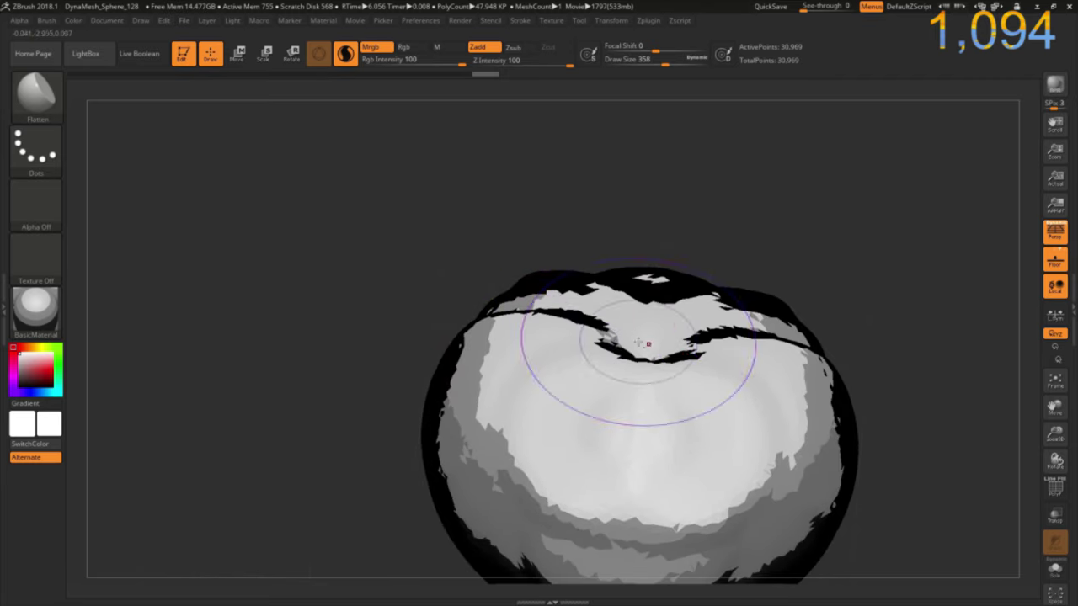
pyautogui.moveTo(584, 350); pyautogui.dragTo(565, 324)
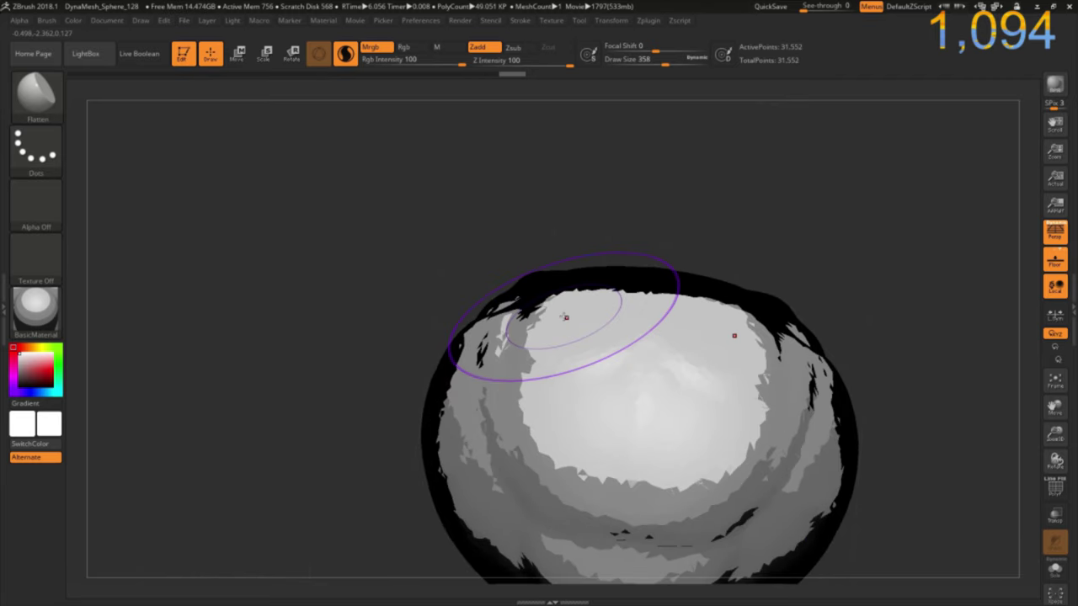
pyautogui.moveTo(397, 372)
pyautogui.mouseDown()
pyautogui.moveTo(398, 279)
pyautogui.moveTo(446, 291)
pyautogui.moveTo(418, 294)
pyautogui.moveTo(477, 277)
pyautogui.mouseUp()
pyautogui.moveTo(300, 395)
pyautogui.mouseDown()
pyautogui.moveTo(552, 206)
pyautogui.moveTo(426, 337)
pyautogui.moveTo(348, 474)
pyautogui.moveTo(294, 383)
pyautogui.moveTo(342, 440)
pyautogui.moveTo(462, 393)
pyautogui.moveTo(476, 316)
pyautogui.moveTo(581, 362)
pyautogui.moveTo(455, 286)
pyautogui.moveTo(429, 320)
pyautogui.moveTo(472, 407)
pyautogui.moveTo(409, 205)
pyautogui.moveTo(405, 278)
pyautogui.moveTo(379, 236)
pyautogui.moveTo(354, 354)
pyautogui.mouseUp()
pyautogui.moveTo(741, 395); pyautogui.dragTo(506, 393)
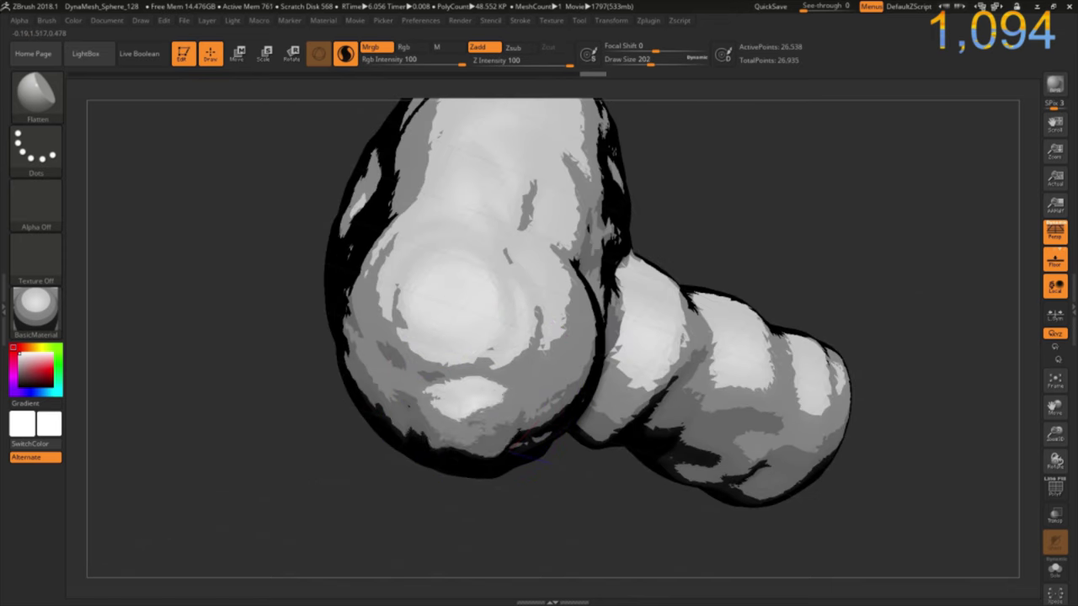
# Enlarge and round the end bulb, growing and smoothing a lump beneath it.
pyautogui.moveTo(522, 438); pyautogui.dragTo(459, 434)
pyautogui.moveTo(505, 522)
pyautogui.mouseDown()
pyautogui.moveTo(527, 455)
pyautogui.moveTo(455, 421)
pyautogui.moveTo(488, 455)
pyautogui.moveTo(438, 404)
pyautogui.mouseUp()
pyautogui.moveTo(320, 471)
pyautogui.mouseDown()
pyautogui.moveTo(228, 411)
pyautogui.moveTo(421, 433)
pyautogui.moveTo(388, 454)
pyautogui.moveTo(413, 514)
pyautogui.mouseUp()
pyautogui.moveTo(371, 437); pyautogui.dragTo(404, 514)
pyautogui.moveTo(362, 404); pyautogui.dragTo(420, 547)
pyautogui.moveTo(336, 421); pyautogui.dragTo(429, 556)
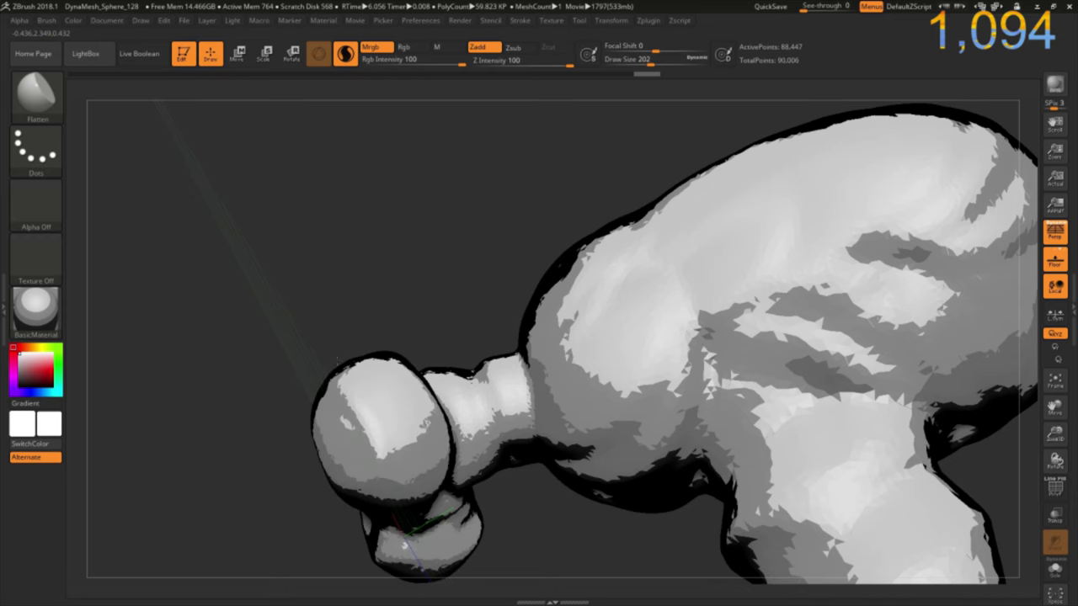
pyautogui.keyDown('ctrl'); pyautogui.moveTo(336, 359); pyautogui.dragTo(313, 396); pyautogui.keyUp('ctrl')
# Flatten the end ball and crease the bottom bulb into two rounded lobes.
pyautogui.moveTo(289, 331); pyautogui.dragTo(353, 368)
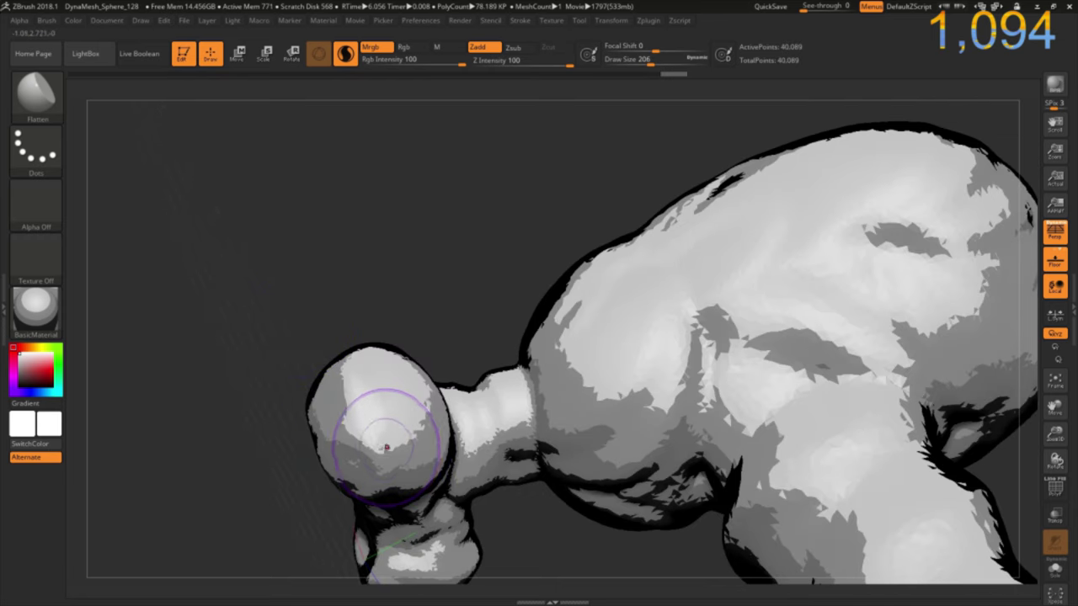
pyautogui.moveTo(344, 419); pyautogui.dragTo(302, 389)
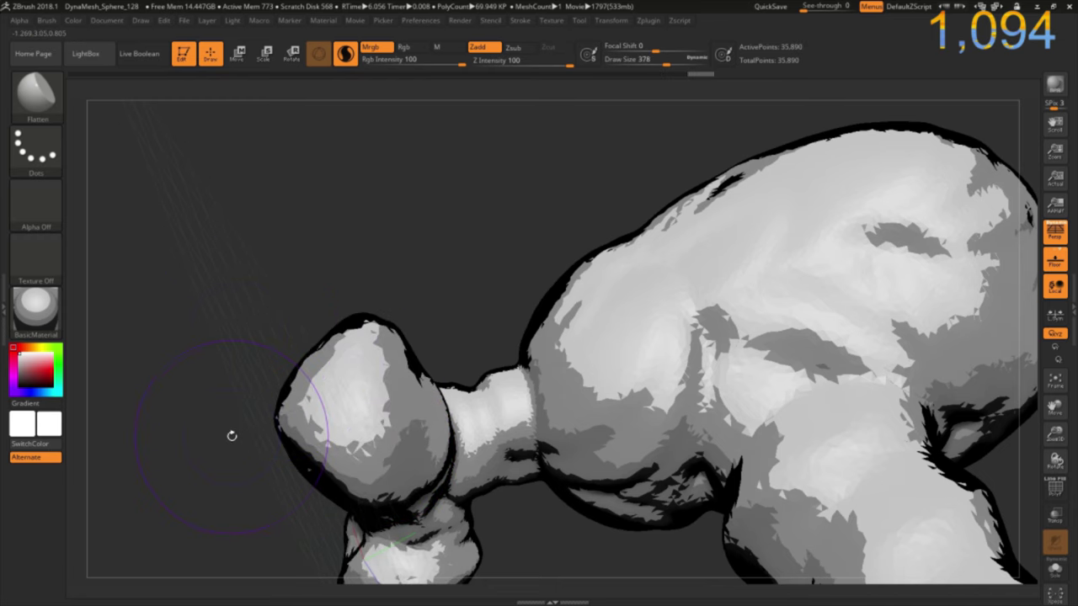
pyautogui.moveTo(232, 435); pyautogui.dragTo(278, 362)
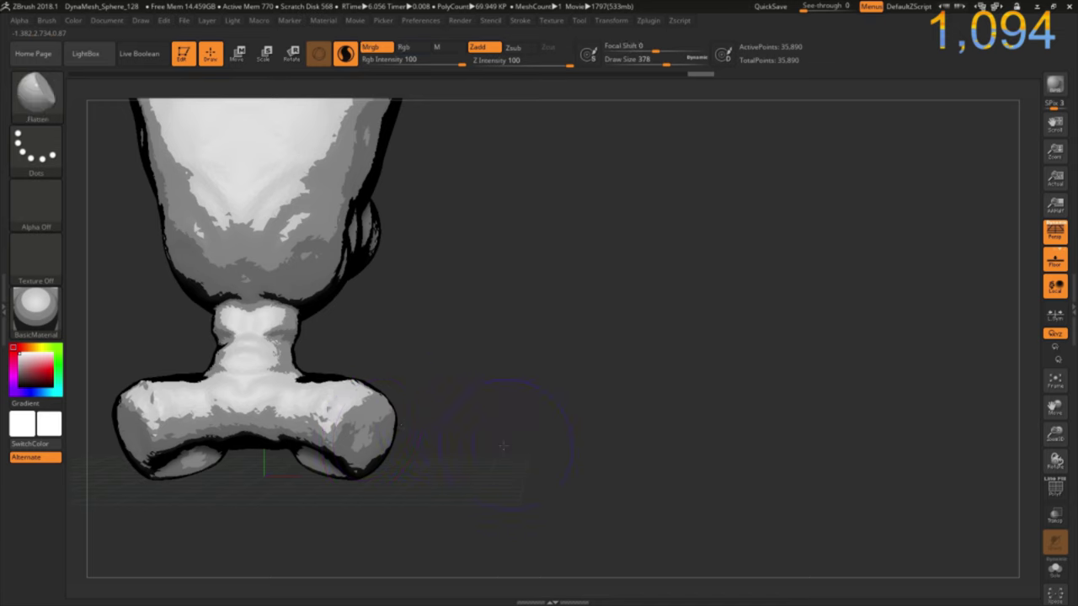
pyautogui.moveTo(503, 446); pyautogui.dragTo(392, 443)
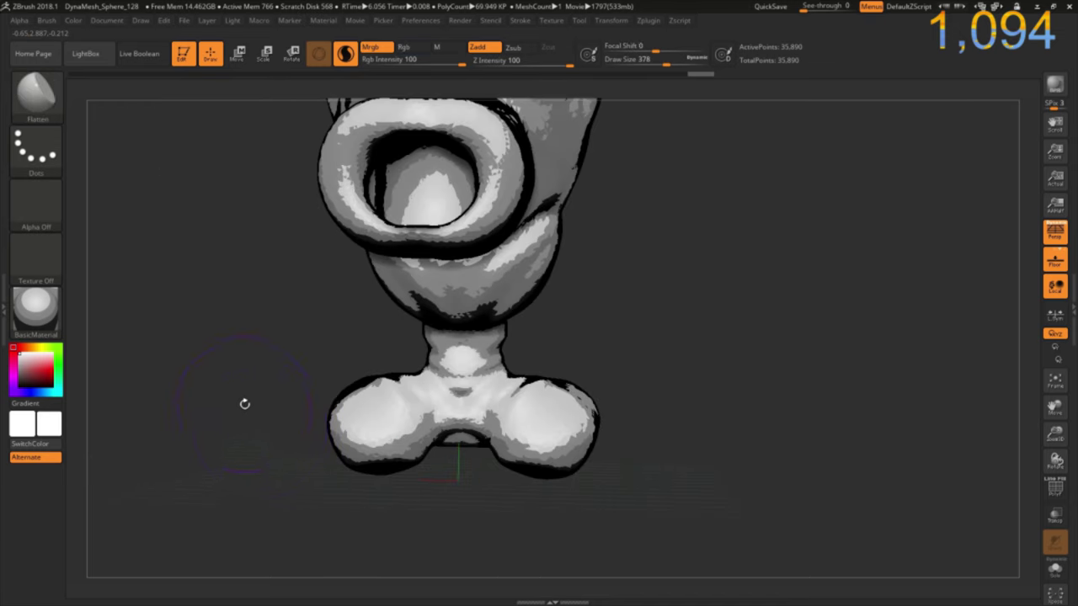
pyautogui.moveTo(245, 404); pyautogui.dragTo(365, 426)
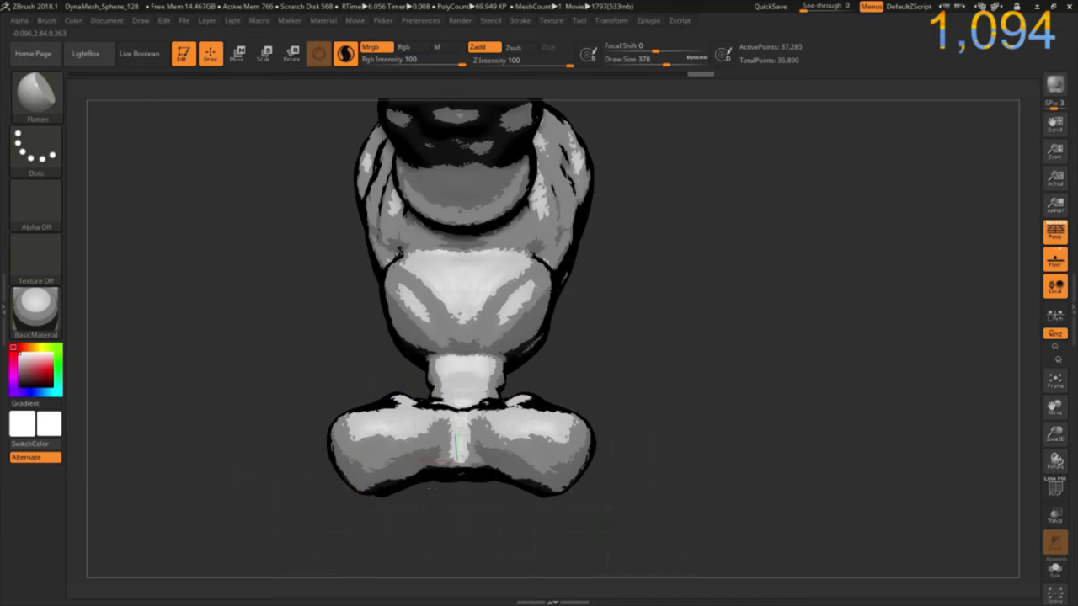
pyautogui.moveTo(282, 454); pyautogui.dragTo(539, 396)
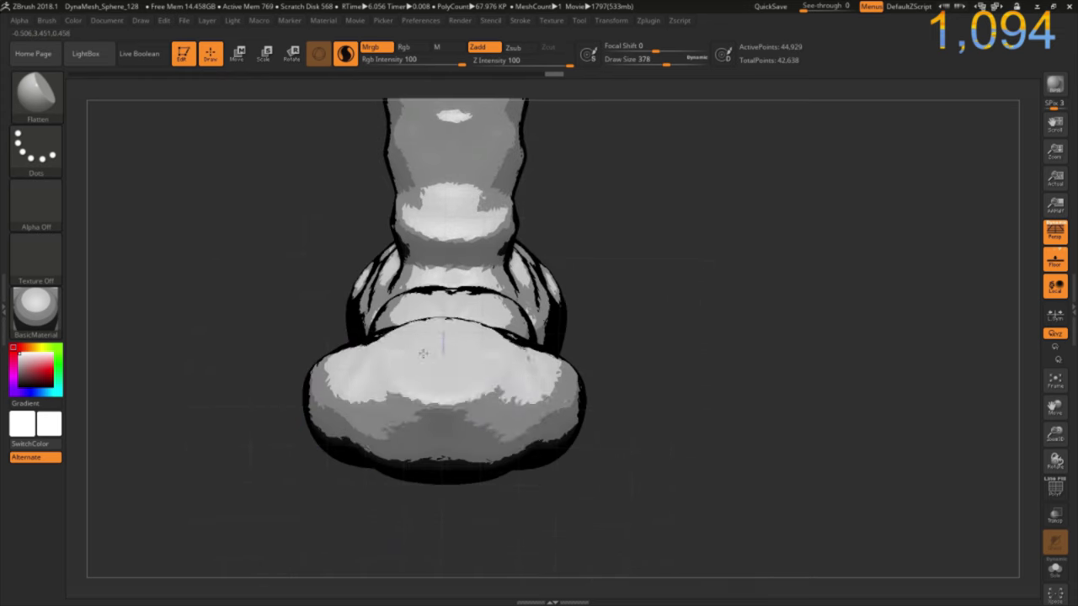
pyautogui.moveTo(437, 429)
pyautogui.mouseDown()
pyautogui.moveTo(469, 385)
pyautogui.moveTo(429, 379)
pyautogui.moveTo(434, 404)
pyautogui.moveTo(435, 359)
pyautogui.mouseUp()
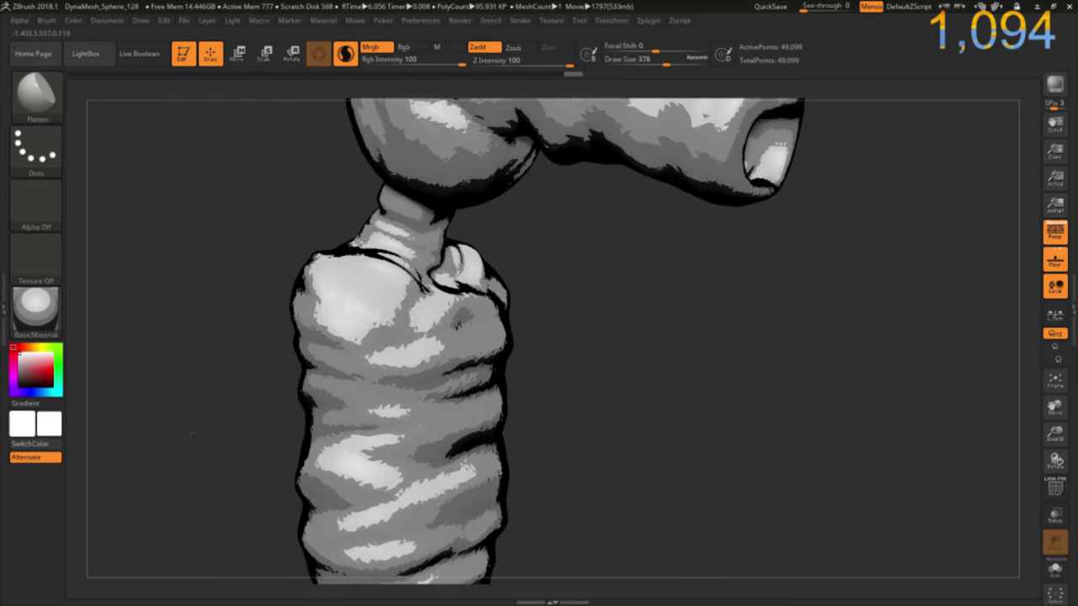
# Inflate and smooth the upper bulb beside the neck into a rounded shoulder bulge.
pyautogui.moveTo(369, 279); pyautogui.dragTo(330, 301)
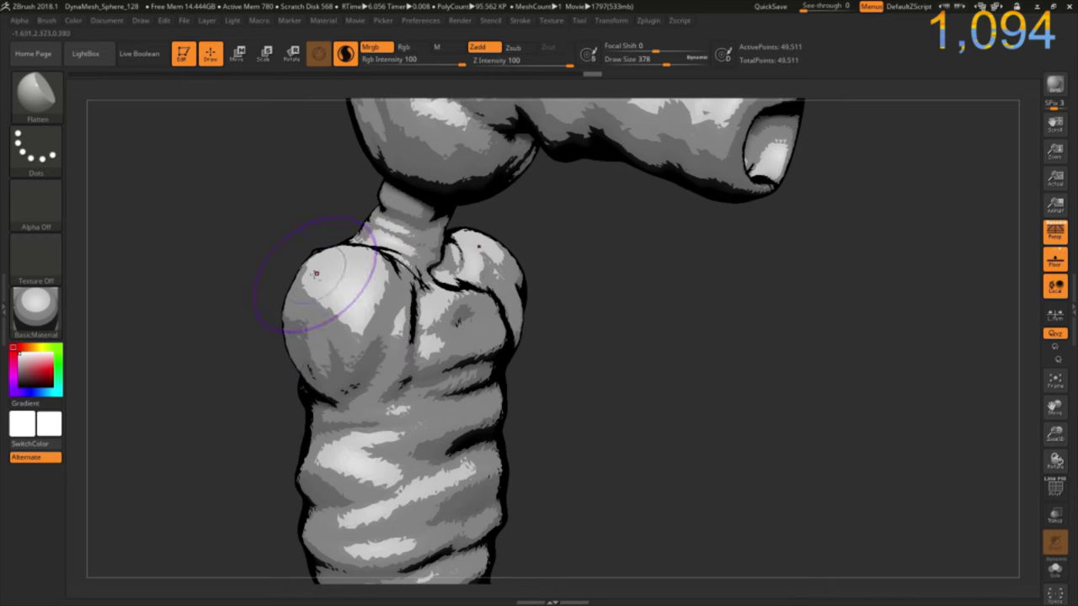
pyautogui.moveTo(274, 261)
pyautogui.mouseDown()
pyautogui.moveTo(289, 288)
pyautogui.moveTo(282, 339)
pyautogui.mouseUp()
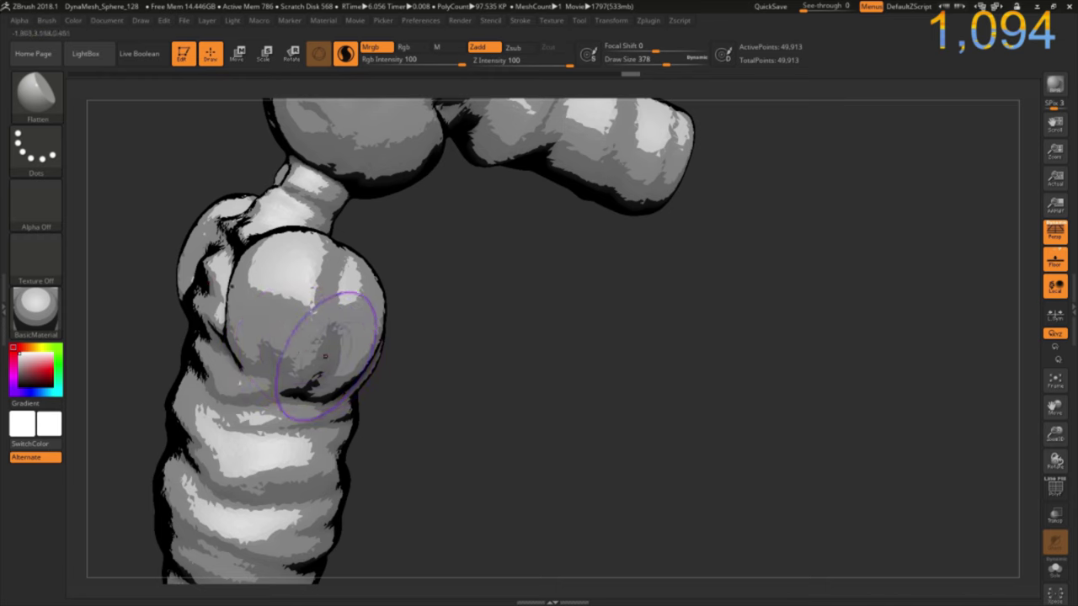
pyautogui.moveTo(485, 369)
pyautogui.mouseDown()
pyautogui.moveTo(502, 392)
pyautogui.moveTo(289, 312)
pyautogui.moveTo(325, 277)
pyautogui.moveTo(385, 289)
pyautogui.mouseUp()
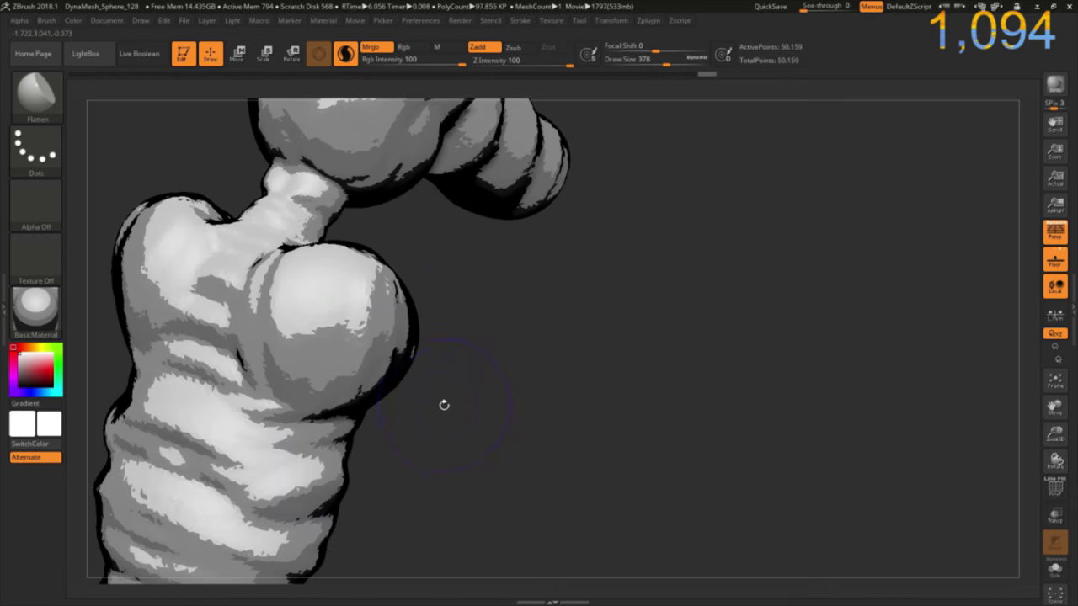
pyautogui.moveTo(443, 404); pyautogui.dragTo(539, 404)
pyautogui.moveTo(369, 363); pyautogui.dragTo(399, 392)
pyautogui.moveTo(361, 423)
pyautogui.mouseDown()
pyautogui.moveTo(341, 436)
pyautogui.moveTo(402, 398)
pyautogui.mouseUp()
pyautogui.moveTo(372, 455)
pyautogui.mouseDown()
pyautogui.moveTo(264, 356)
pyautogui.moveTo(336, 413)
pyautogui.moveTo(310, 464)
pyautogui.moveTo(312, 435)
pyautogui.moveTo(382, 401)
pyautogui.moveTo(402, 505)
pyautogui.moveTo(476, 467)
pyautogui.moveTo(337, 510)
pyautogui.moveTo(312, 435)
pyautogui.moveTo(297, 512)
pyautogui.moveTo(269, 463)
pyautogui.mouseUp()
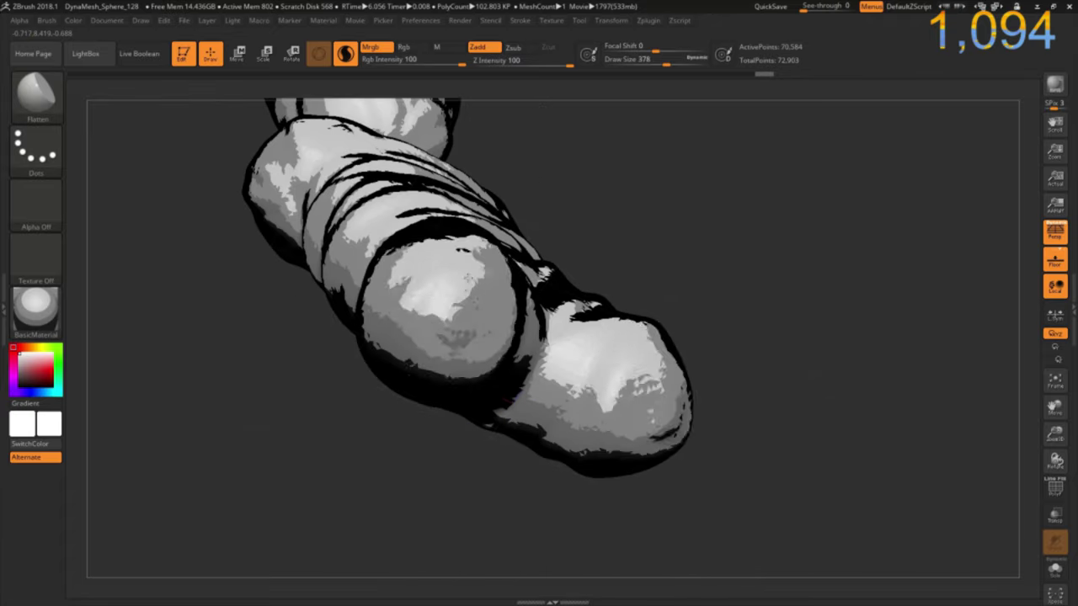
pyautogui.moveTo(338, 396); pyautogui.dragTo(353, 424)
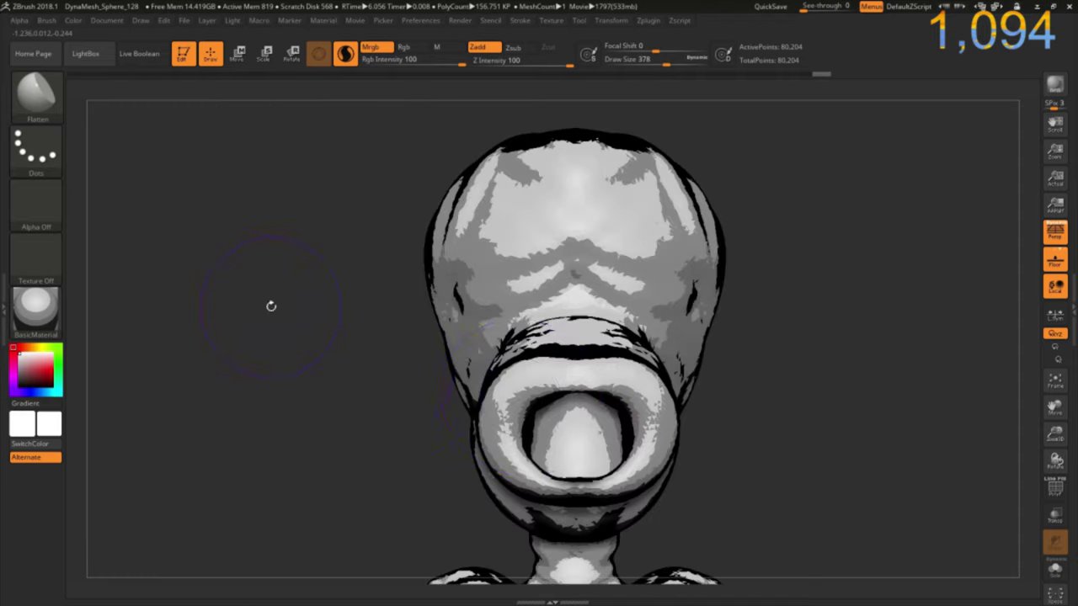
# Build a large, rounded eye-socket bulge on the head above the snout.
pyautogui.moveTo(269, 306)
pyautogui.mouseDown()
pyautogui.moveTo(281, 356)
pyautogui.moveTo(304, 391)
pyautogui.mouseUp()
pyautogui.moveTo(474, 346)
pyautogui.mouseDown()
pyautogui.moveTo(457, 264)
pyautogui.moveTo(445, 373)
pyautogui.mouseUp()
pyautogui.moveTo(478, 333); pyautogui.dragTo(494, 276)
pyautogui.moveTo(320, 253)
pyautogui.mouseDown()
pyautogui.moveTo(283, 248)
pyautogui.moveTo(328, 255)
pyautogui.mouseUp()
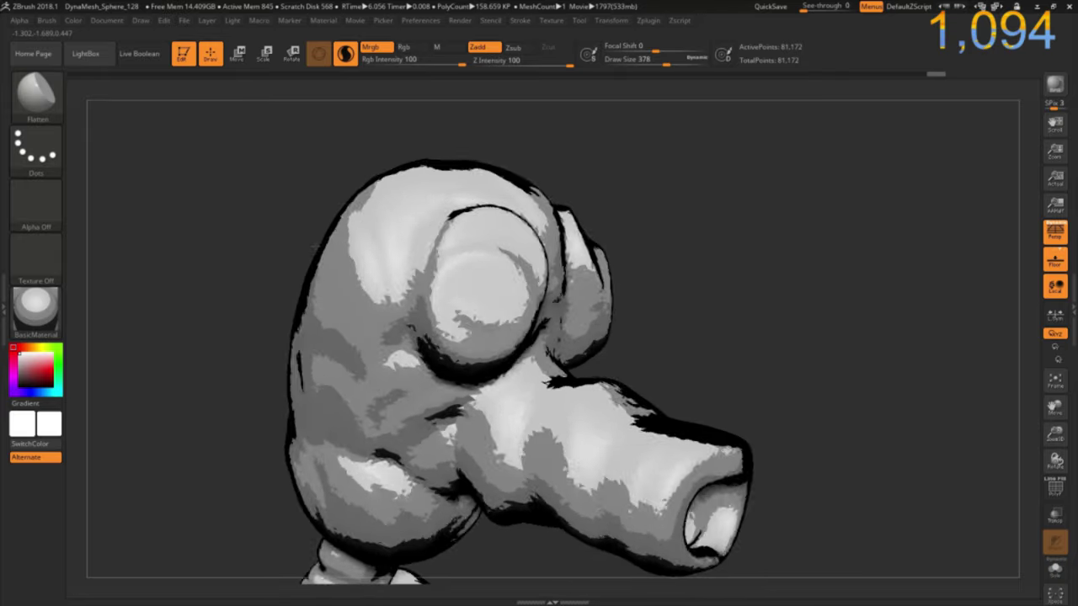
# Carve a crease across the top of the head with DamStandard.
pyautogui.press('b')
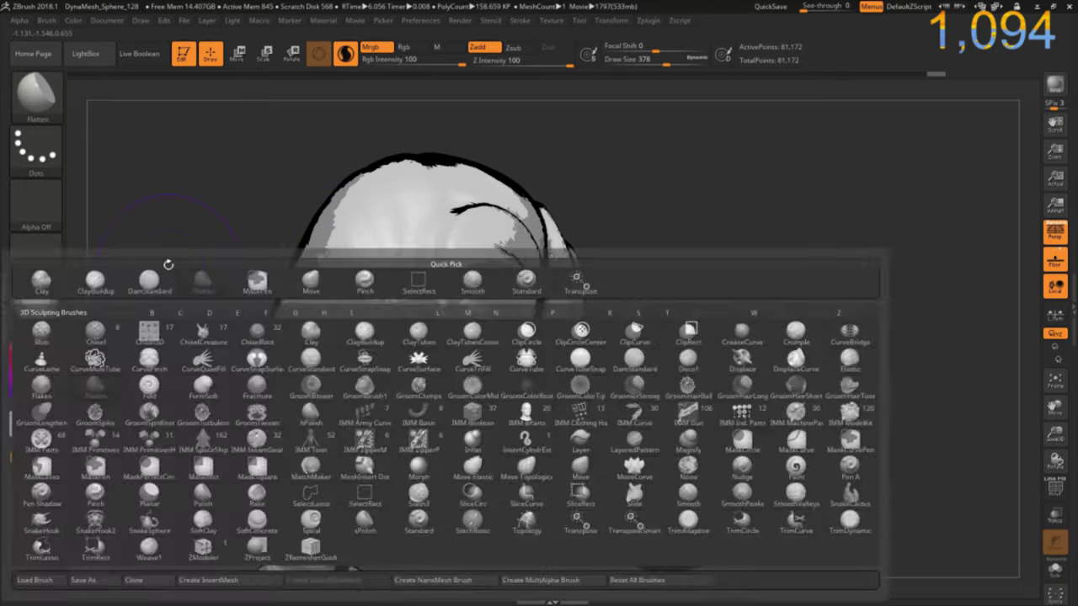
pyautogui.press('d')
pyautogui.press('s')
pyautogui.moveTo(512, 203); pyautogui.dragTo(450, 210)
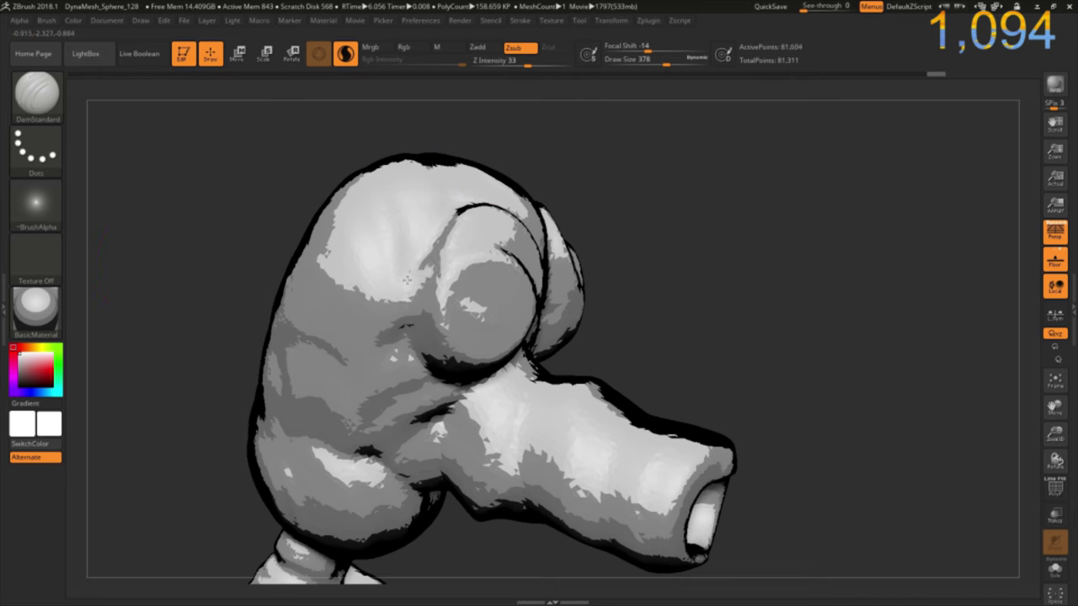
pyautogui.moveTo(294, 205); pyautogui.dragTo(462, 218)
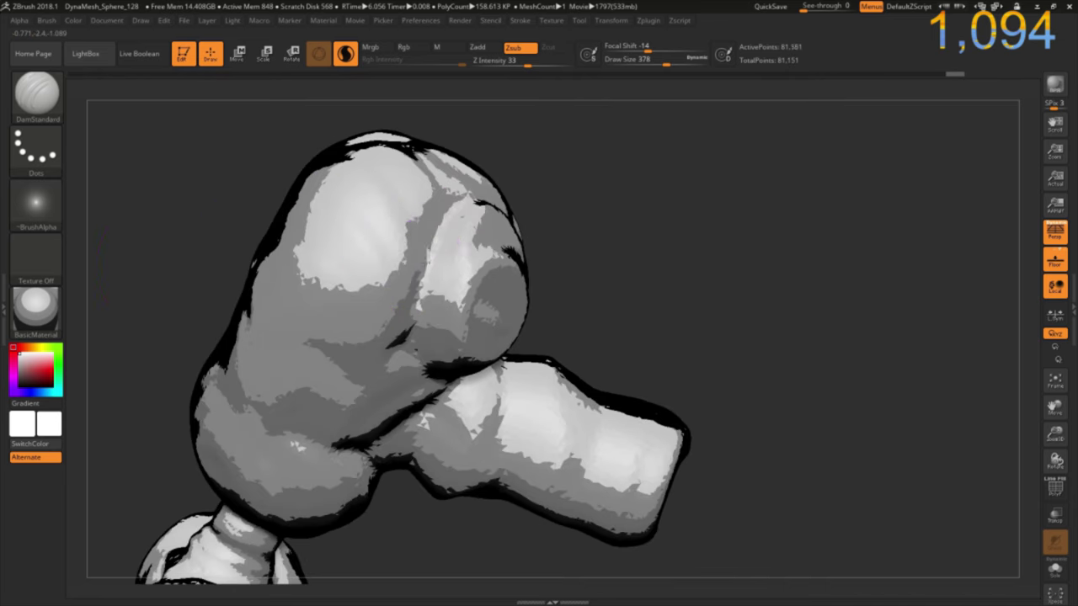
pyautogui.moveTo(243, 212); pyautogui.dragTo(277, 214)
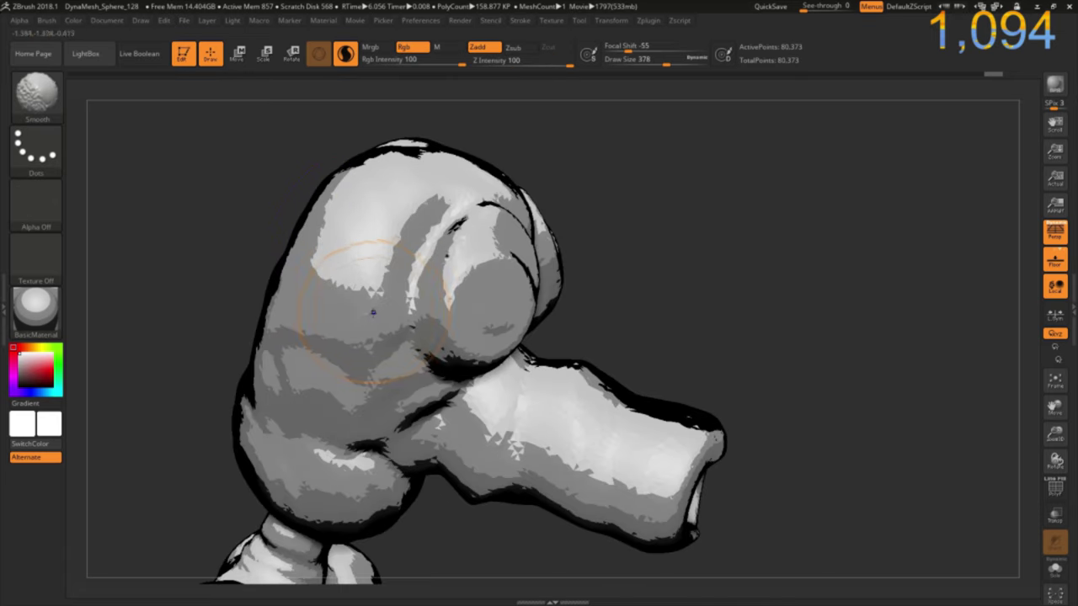
pyautogui.moveTo(401, 341); pyautogui.dragTo(312, 301)
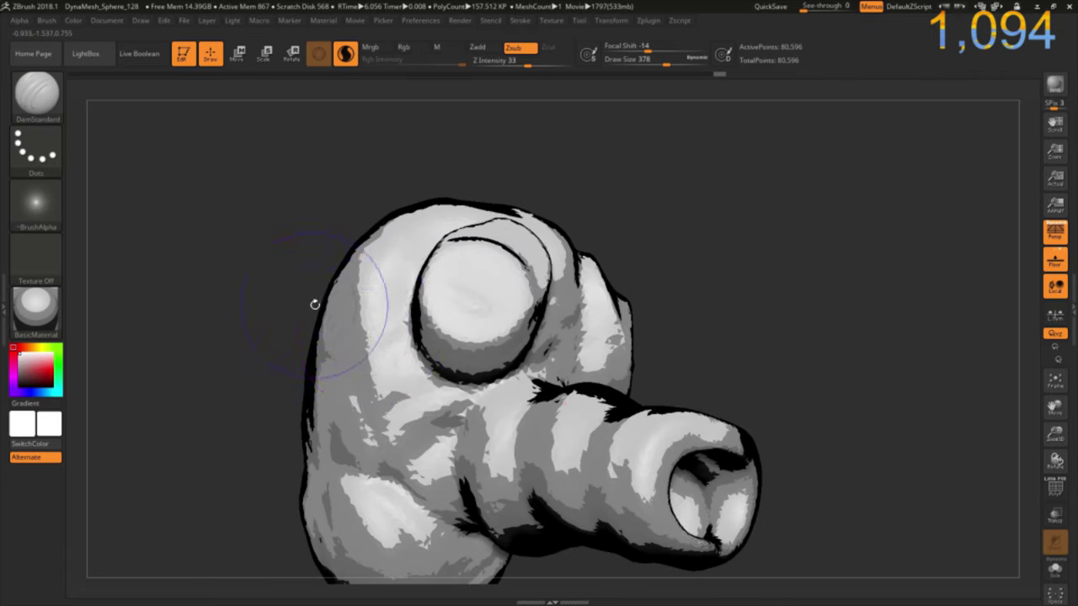
pyautogui.moveTo(295, 164); pyautogui.dragTo(343, 231)
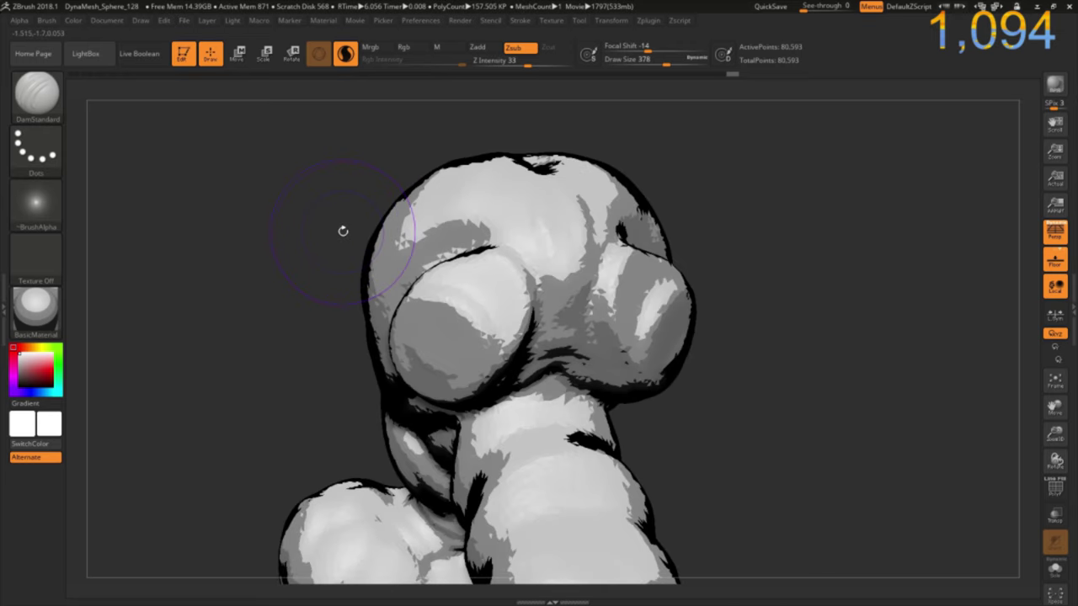
# Pull the upper eye bulge with Move and even the area toward the snout.
pyautogui.press('b')
pyautogui.press('m')
pyautogui.press('v')
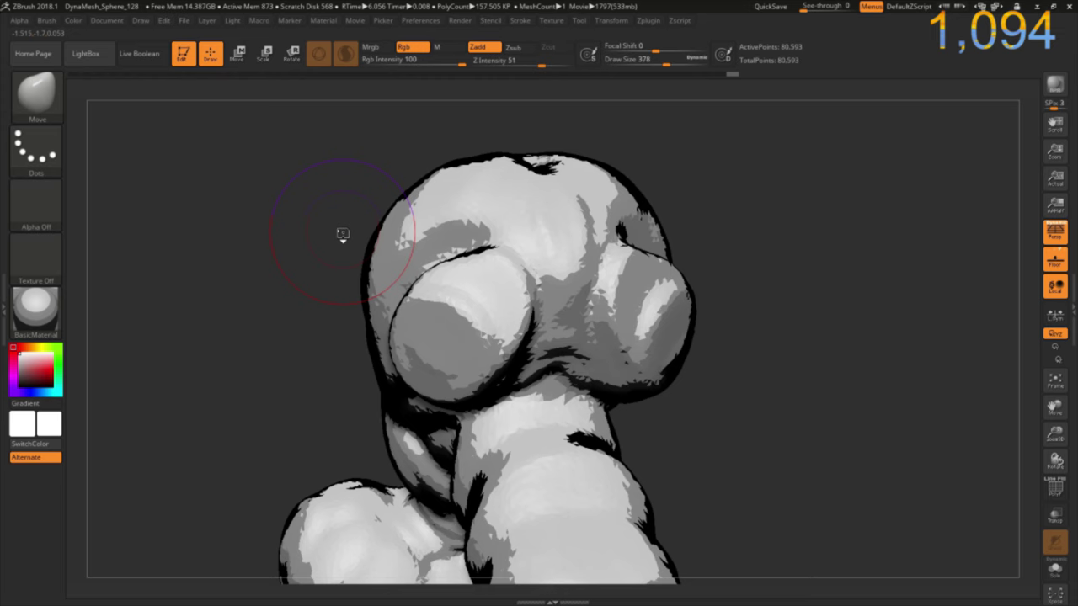
pyautogui.moveTo(453, 266)
pyautogui.mouseDown()
pyautogui.moveTo(502, 258)
pyautogui.moveTo(526, 238)
pyautogui.moveTo(471, 219)
pyautogui.mouseUp()
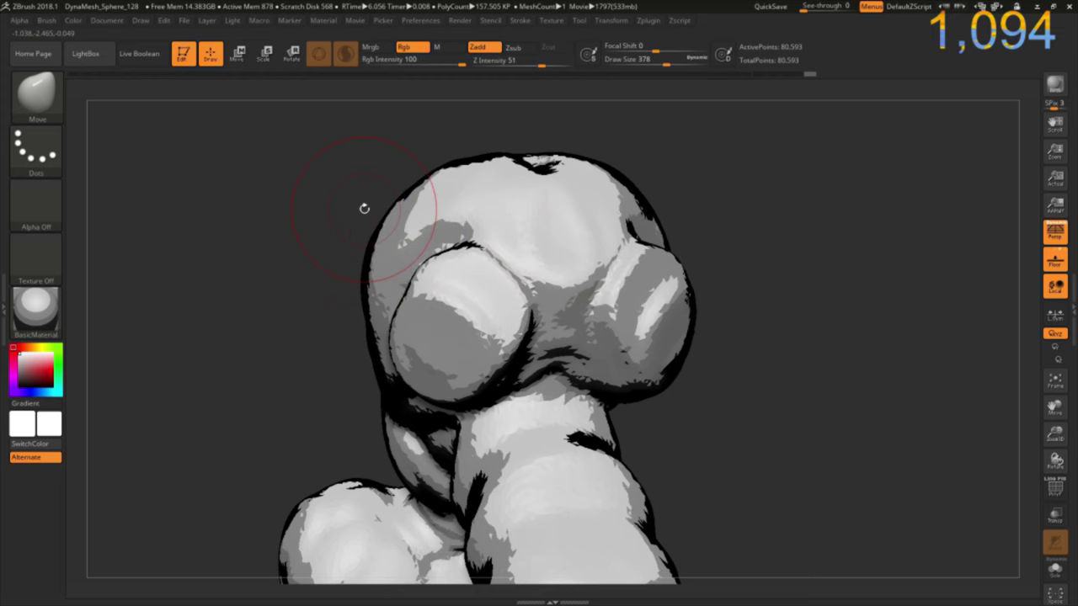
pyautogui.moveTo(444, 432); pyautogui.dragTo(278, 289, button='right')
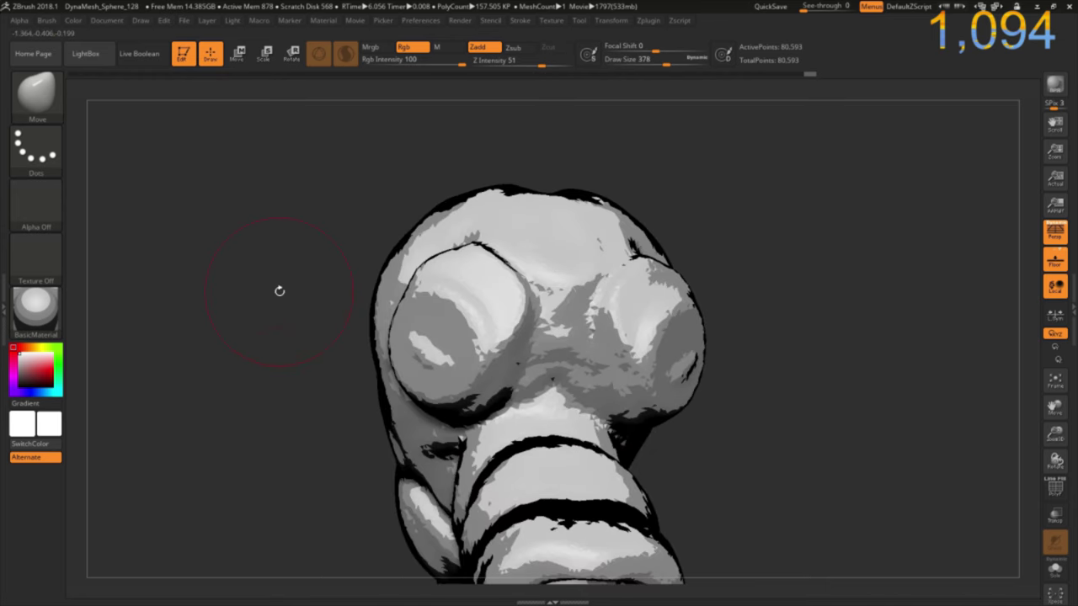
pyautogui.moveTo(445, 282); pyautogui.dragTo(505, 337, button='right')
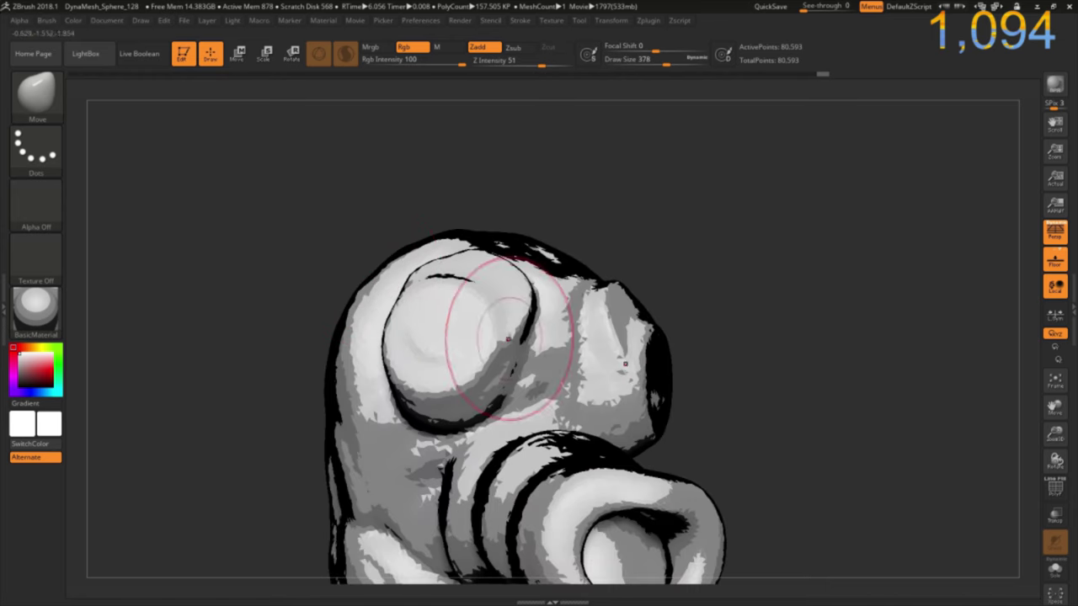
pyautogui.keyDown('shift'); pyautogui.moveTo(589, 371); pyautogui.dragTo(505, 396); pyautogui.keyUp('shift')
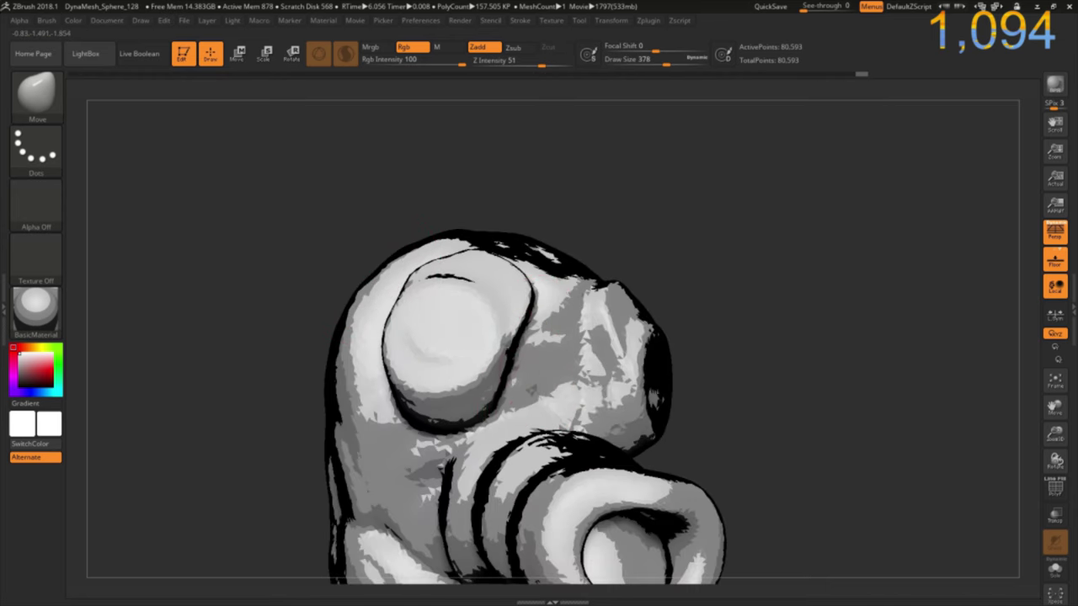
pyautogui.moveTo(394, 303); pyautogui.dragTo(263, 318, button='right')
pyautogui.moveTo(249, 384)
pyautogui.mouseDown()
pyautogui.moveTo(264, 354)
pyautogui.moveTo(248, 353)
pyautogui.mouseUp()
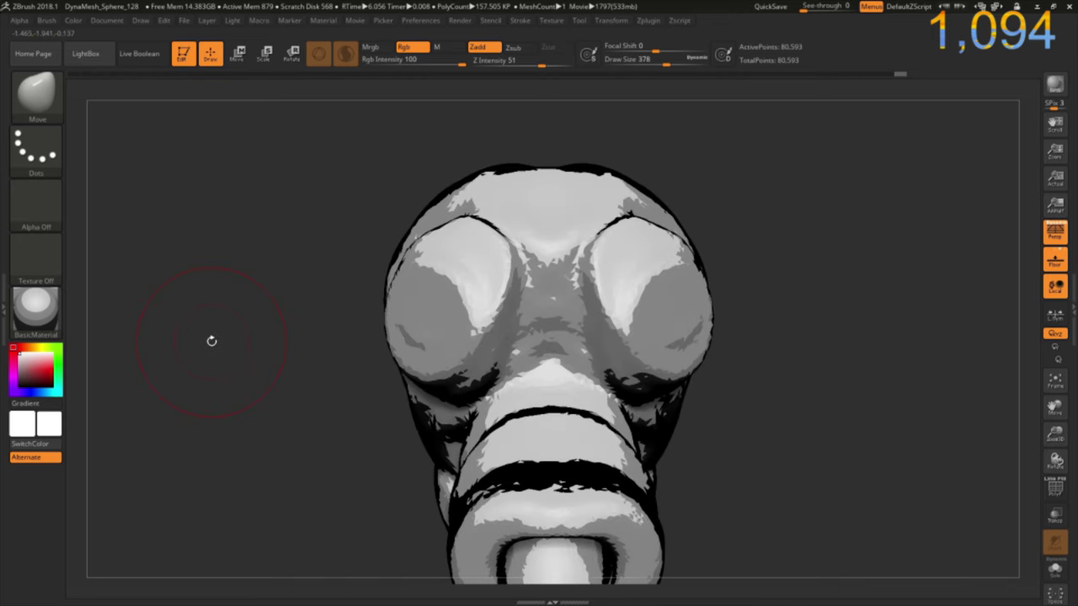
# Carve grooves outlining the eye socket with a smaller DamStandard brush.
pyautogui.press('b')
pyautogui.press('d')
pyautogui.press('s')
pyautogui.moveTo(289, 323); pyautogui.dragTo(421, 313)
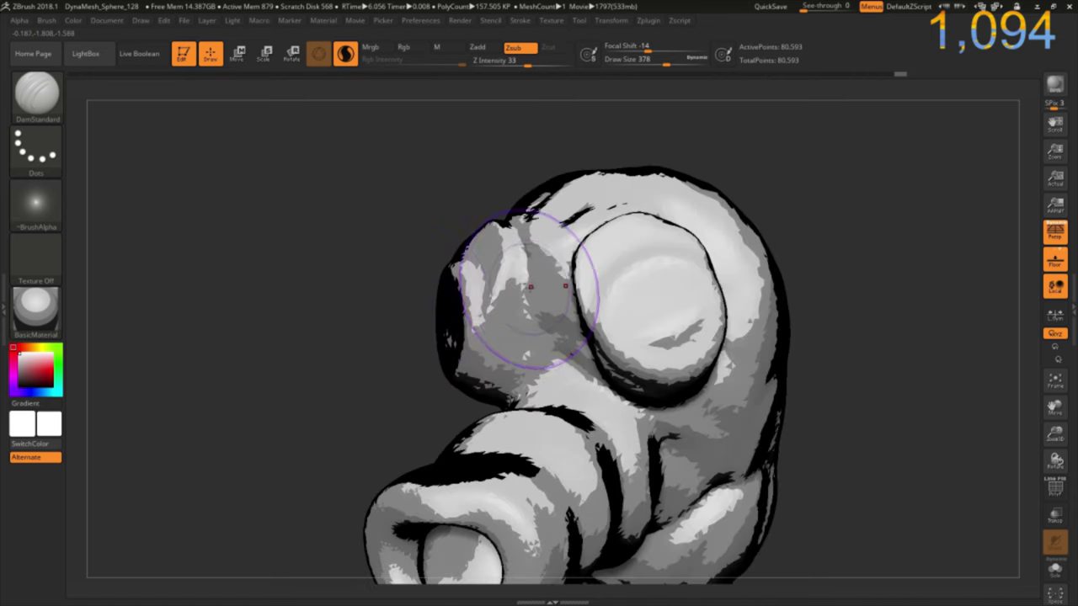
pyautogui.press('[')
pyautogui.press('[')
pyautogui.press('[')
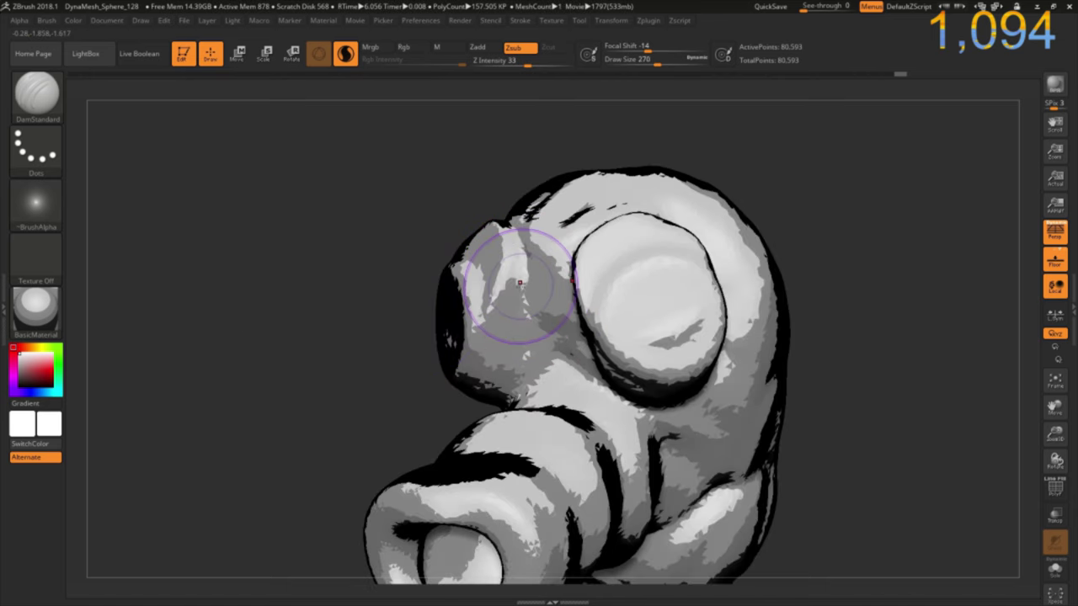
pyautogui.moveTo(527, 273); pyautogui.dragTo(562, 345)
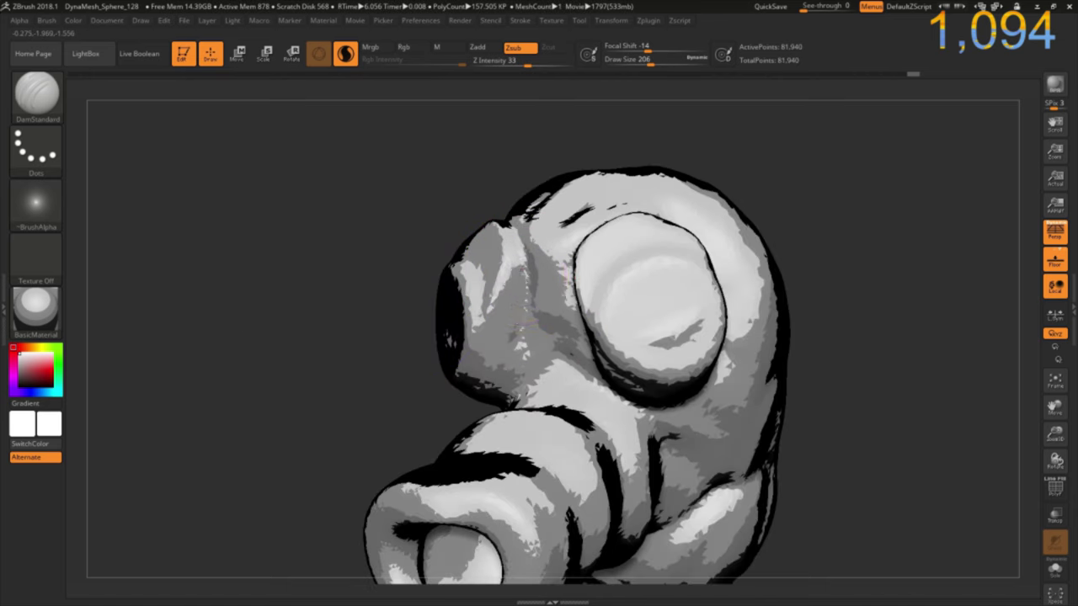
pyautogui.moveTo(525, 261); pyautogui.dragTo(532, 324)
pyautogui.moveTo(371, 408)
pyautogui.mouseDown()
pyautogui.moveTo(390, 393)
pyautogui.moveTo(486, 373)
pyautogui.moveTo(493, 384)
pyautogui.mouseUp()
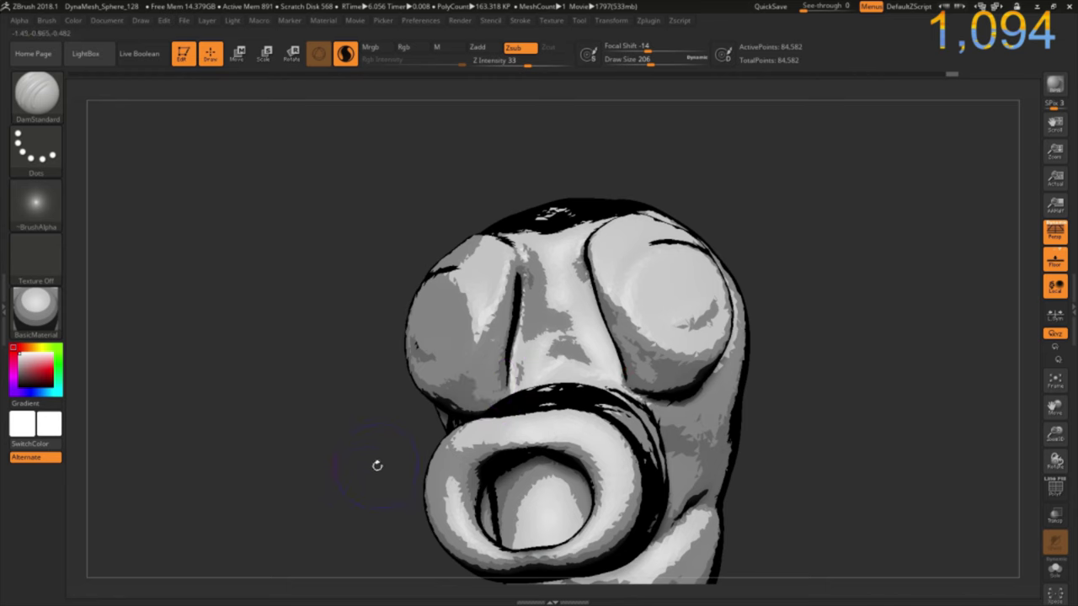
pyautogui.moveTo(377, 464); pyautogui.dragTo(450, 414)
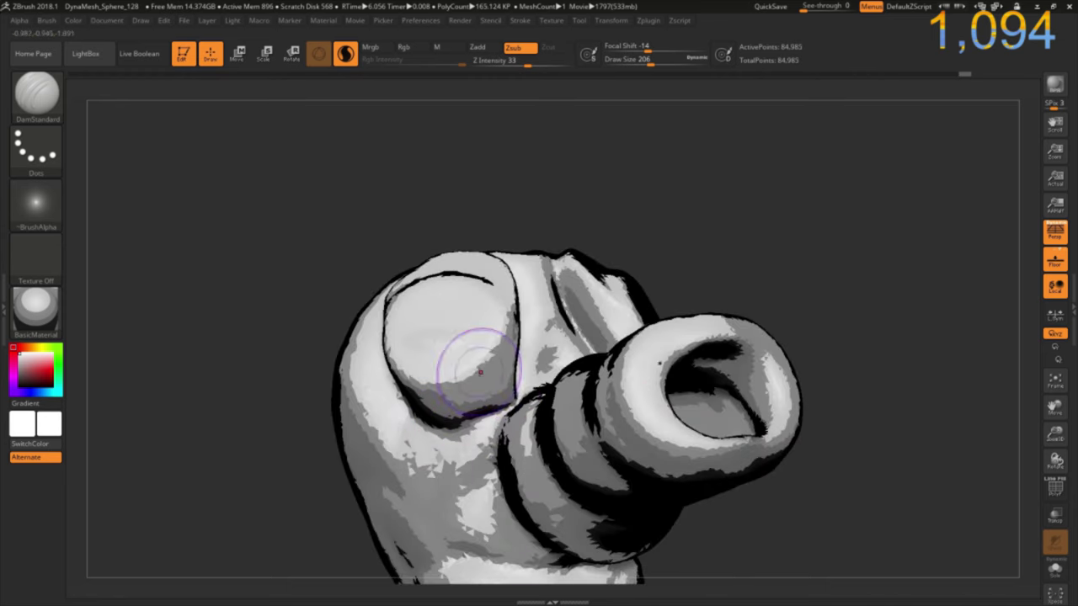
pyautogui.hotkey('ctrl', 'z')
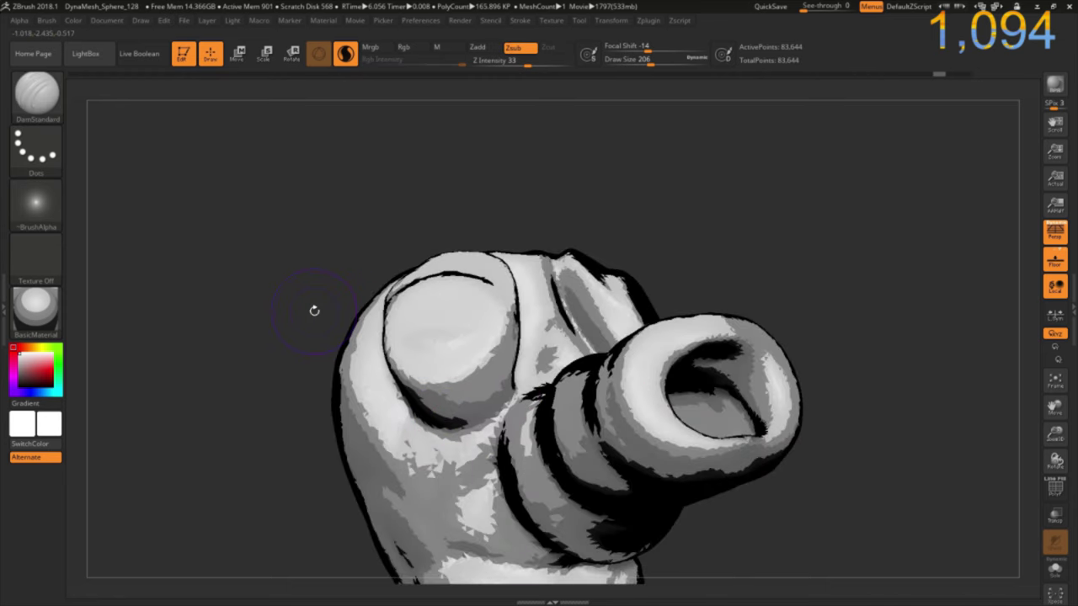
# Reshape the eye socket's lower rim with Move and blend it with Smooth.
pyautogui.press('b')
pyautogui.press('m')
pyautogui.press('v')
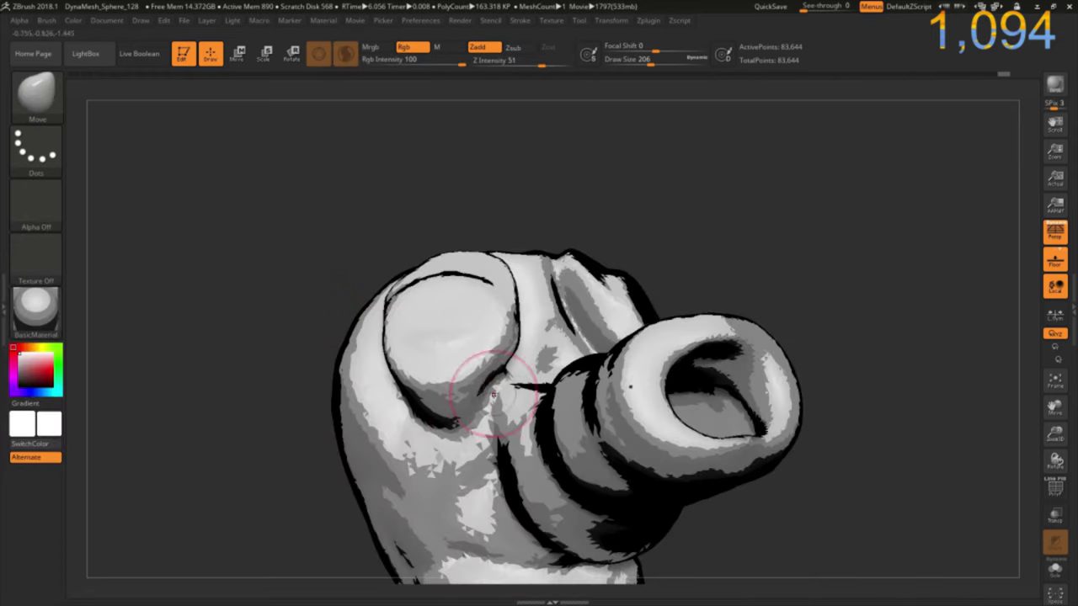
pyautogui.moveTo(465, 413); pyautogui.dragTo(497, 436)
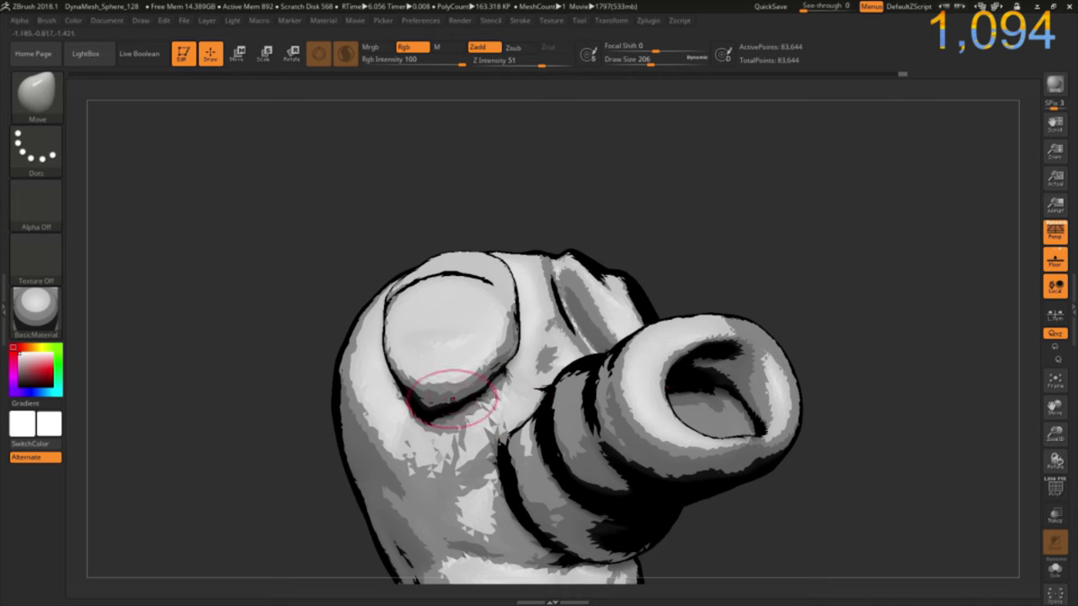
pyautogui.moveTo(452, 399); pyautogui.dragTo(298, 444, button='right')
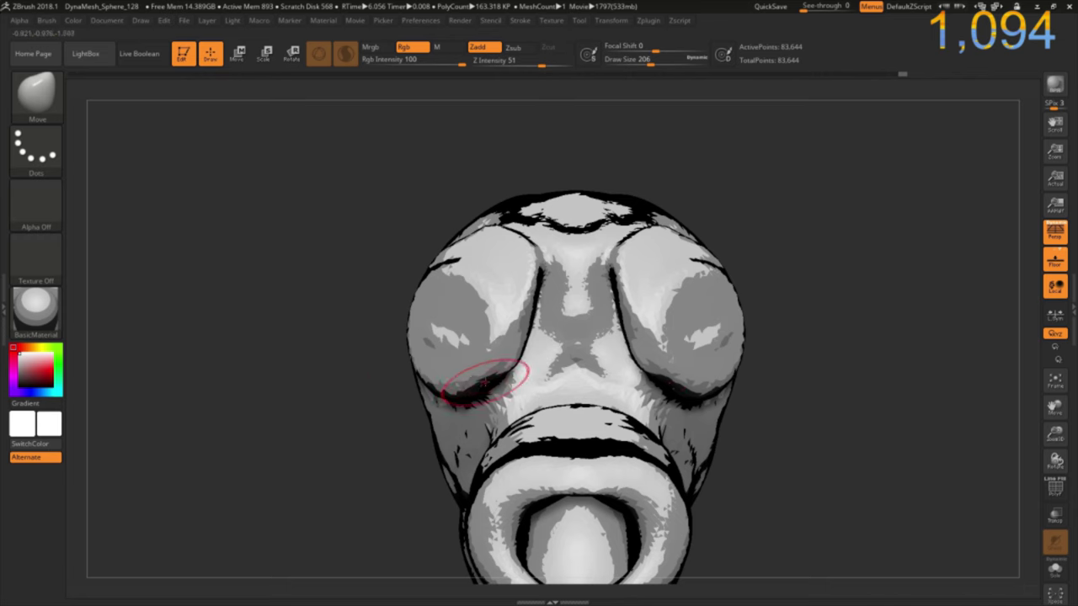
pyautogui.press('shift')
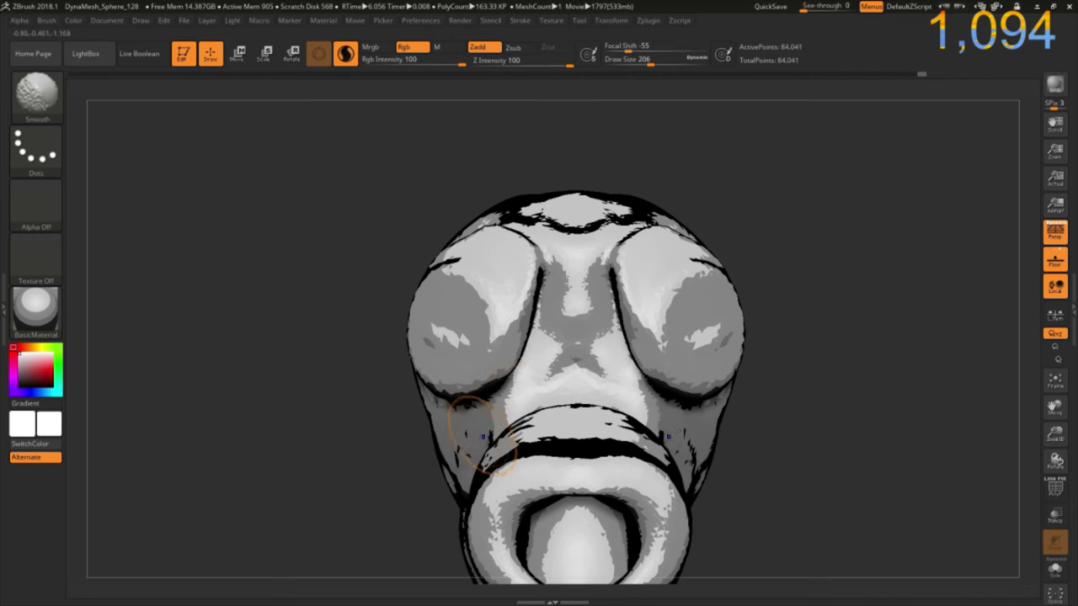
pyautogui.moveTo(308, 426); pyautogui.dragTo(268, 328)
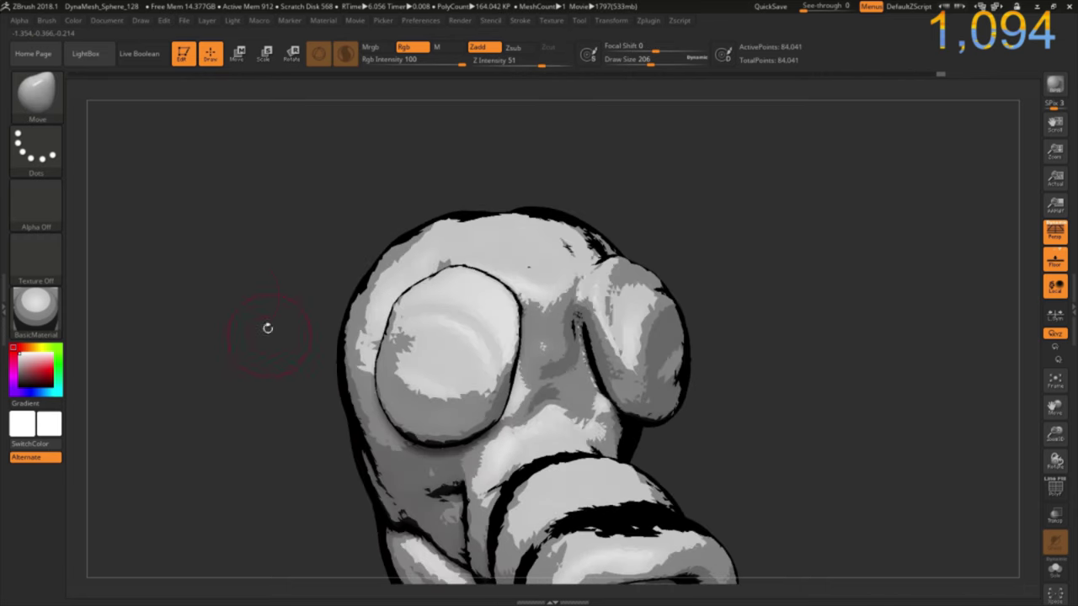
# Flatten both goggle eyes with X symmetry into even, smooth flat lens faces.
pyautogui.press('b')
pyautogui.press('f')
pyautogui.press('l')
pyautogui.moveTo(252, 299)
pyautogui.mouseDown()
pyautogui.moveTo(233, 321)
pyautogui.moveTo(252, 337)
pyautogui.mouseUp()
pyautogui.moveTo(472, 387)
pyautogui.mouseDown()
pyautogui.moveTo(482, 326)
pyautogui.moveTo(467, 322)
pyautogui.moveTo(421, 379)
pyautogui.moveTo(477, 348)
pyautogui.moveTo(452, 412)
pyautogui.moveTo(476, 348)
pyautogui.moveTo(416, 409)
pyautogui.moveTo(413, 314)
pyautogui.mouseUp()
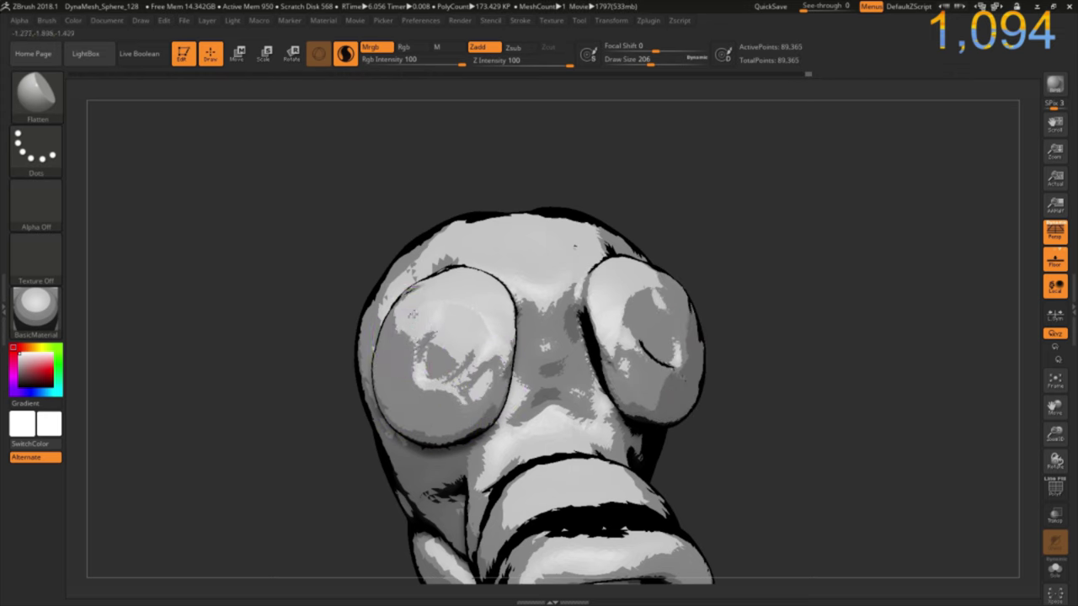
pyautogui.moveTo(413, 314)
pyautogui.mouseDown()
pyautogui.moveTo(497, 308)
pyautogui.moveTo(492, 342)
pyautogui.moveTo(444, 360)
pyautogui.moveTo(443, 385)
pyautogui.mouseUp()
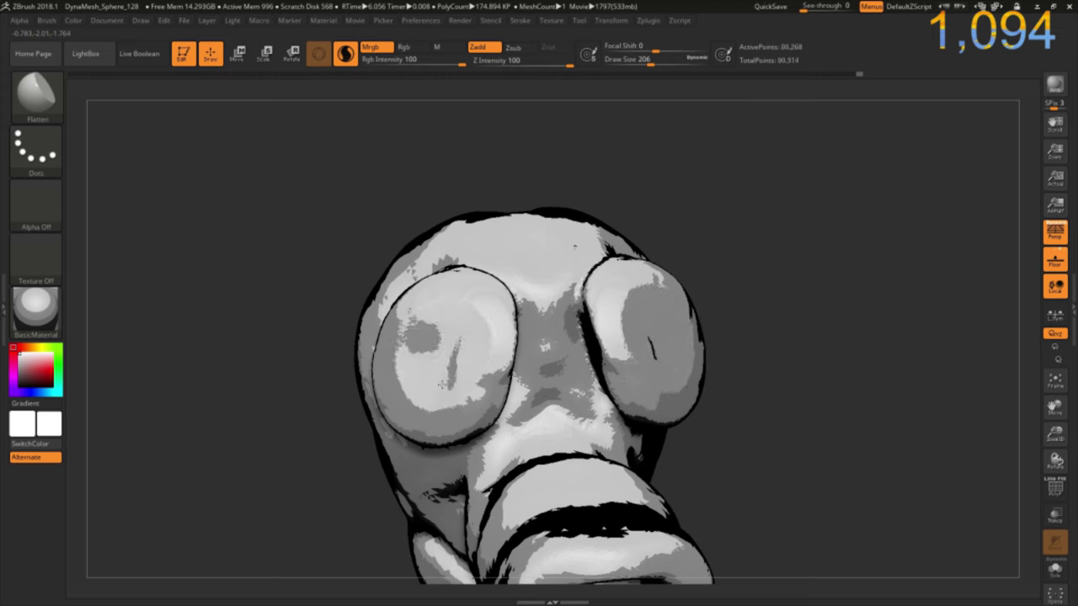
pyautogui.moveTo(465, 328); pyautogui.dragTo(427, 387)
pyautogui.moveTo(471, 343); pyautogui.dragTo(396, 312)
pyautogui.moveTo(303, 387)
pyautogui.mouseDown()
pyautogui.moveTo(279, 414)
pyautogui.moveTo(259, 346)
pyautogui.moveTo(276, 345)
pyautogui.mouseUp()
pyautogui.moveTo(760, 410)
pyautogui.mouseDown()
pyautogui.moveTo(719, 311)
pyautogui.moveTo(758, 319)
pyautogui.mouseUp()
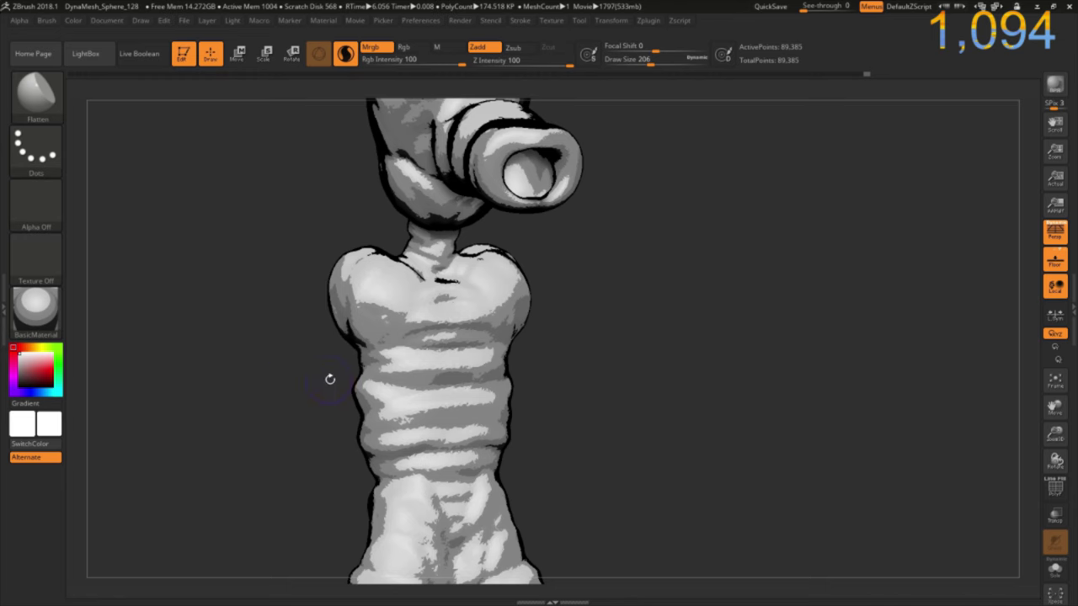
# Orbit around the torso and lightly reshape the chest.
pyautogui.moveTo(239, 377)
pyautogui.mouseDown()
pyautogui.moveTo(296, 348)
pyautogui.moveTo(308, 329)
pyautogui.moveTo(278, 354)
pyautogui.moveTo(252, 348)
pyautogui.moveTo(323, 339)
pyautogui.mouseUp()
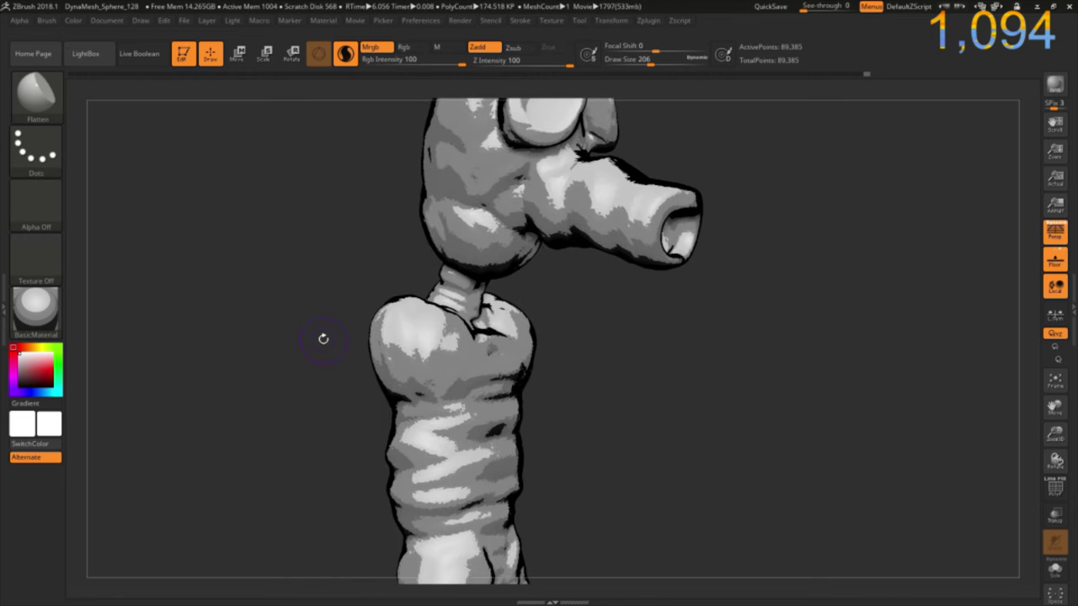
pyautogui.moveTo(438, 372); pyautogui.dragTo(399, 369)
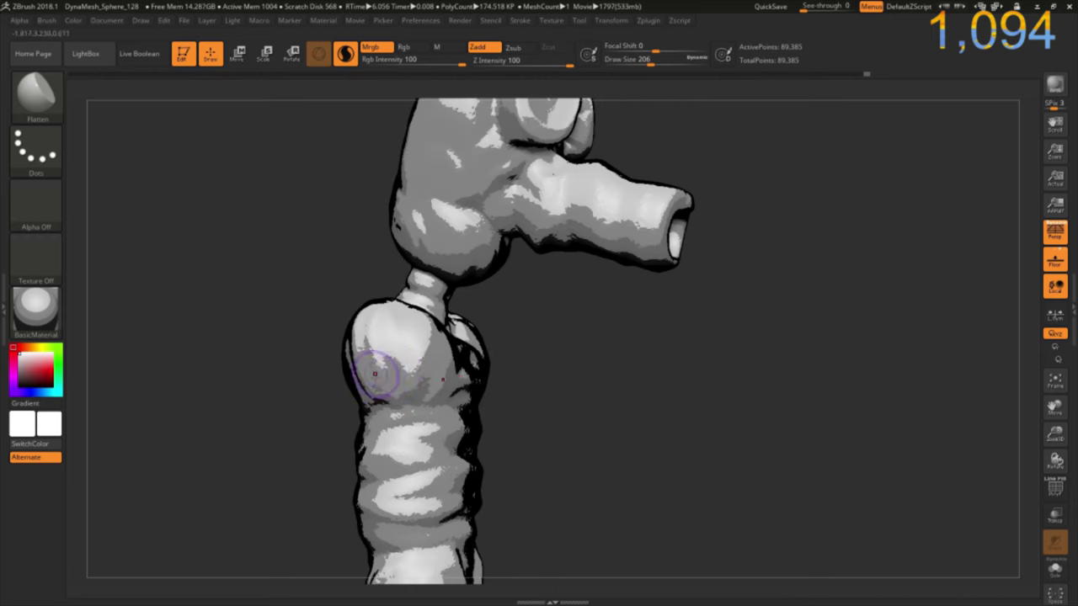
pyautogui.moveTo(324, 370); pyautogui.dragTo(371, 394)
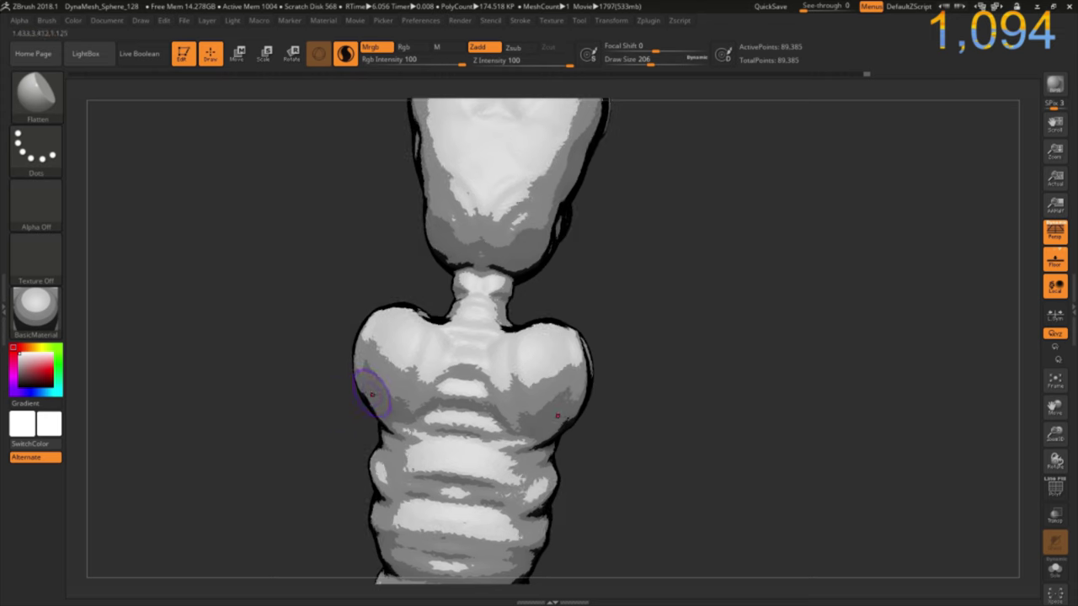
pyautogui.moveTo(404, 349); pyautogui.dragTo(375, 386)
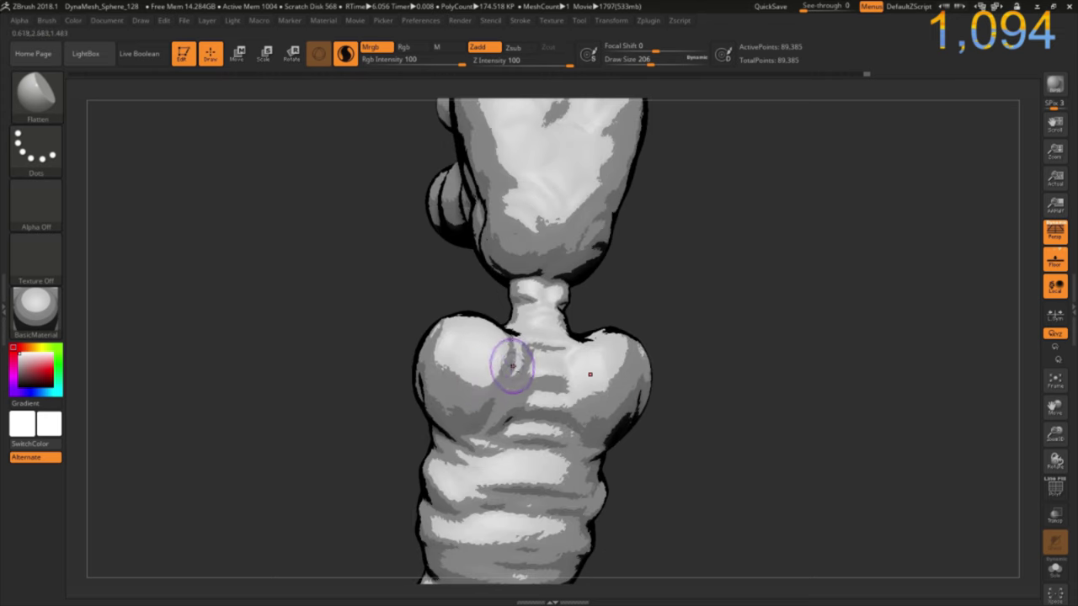
pyautogui.moveTo(503, 362); pyautogui.dragTo(507, 383)
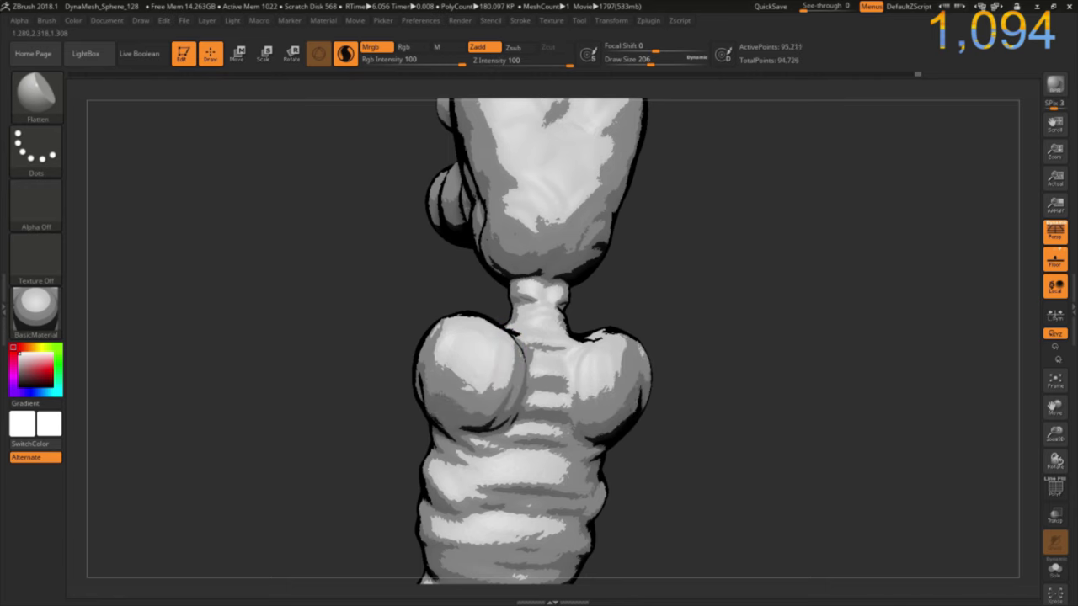
# Build up the shoulder sphere into a rounded joint with a short stub.
pyautogui.moveTo(433, 356); pyautogui.dragTo(431, 389)
pyautogui.moveTo(691, 378); pyautogui.dragTo(590, 379)
pyautogui.moveTo(427, 390)
pyautogui.mouseDown()
pyautogui.moveTo(544, 413)
pyautogui.moveTo(512, 324)
pyautogui.mouseUp()
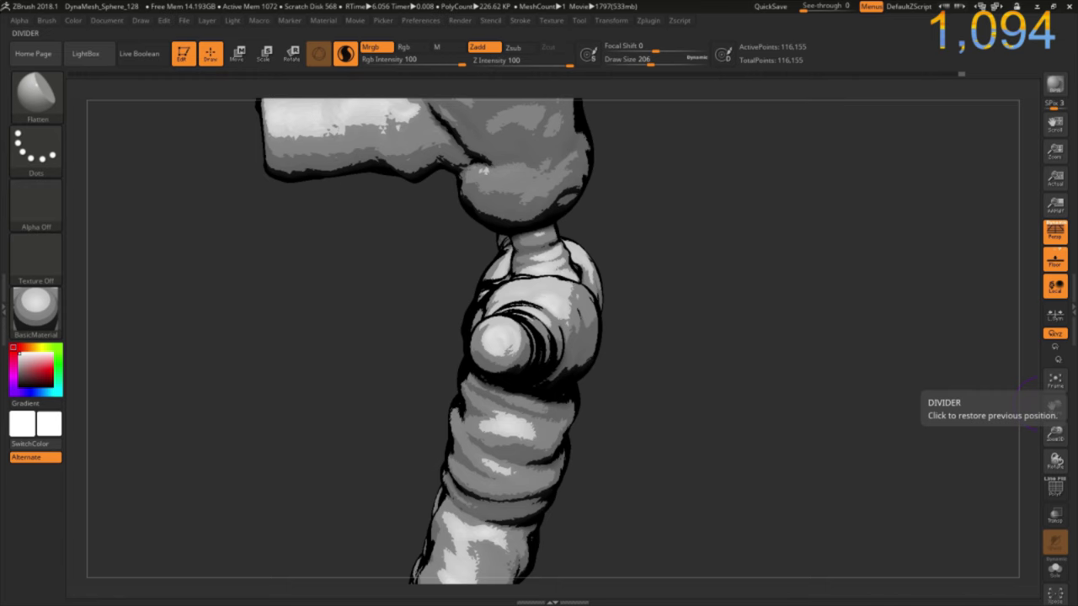
pyautogui.moveTo(336, 366)
pyautogui.mouseDown()
pyautogui.moveTo(333, 375)
pyautogui.moveTo(396, 355)
pyautogui.mouseUp()
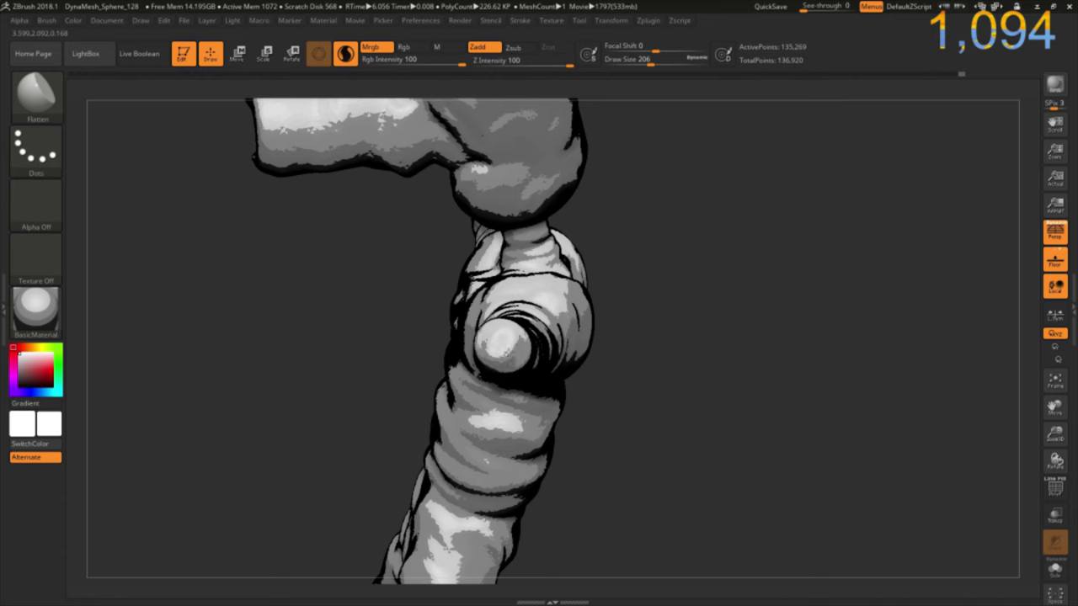
# Swell the sphere at the end of the extended arm into a rounded tip.
pyautogui.moveTo(499, 337); pyautogui.dragTo(436, 327)
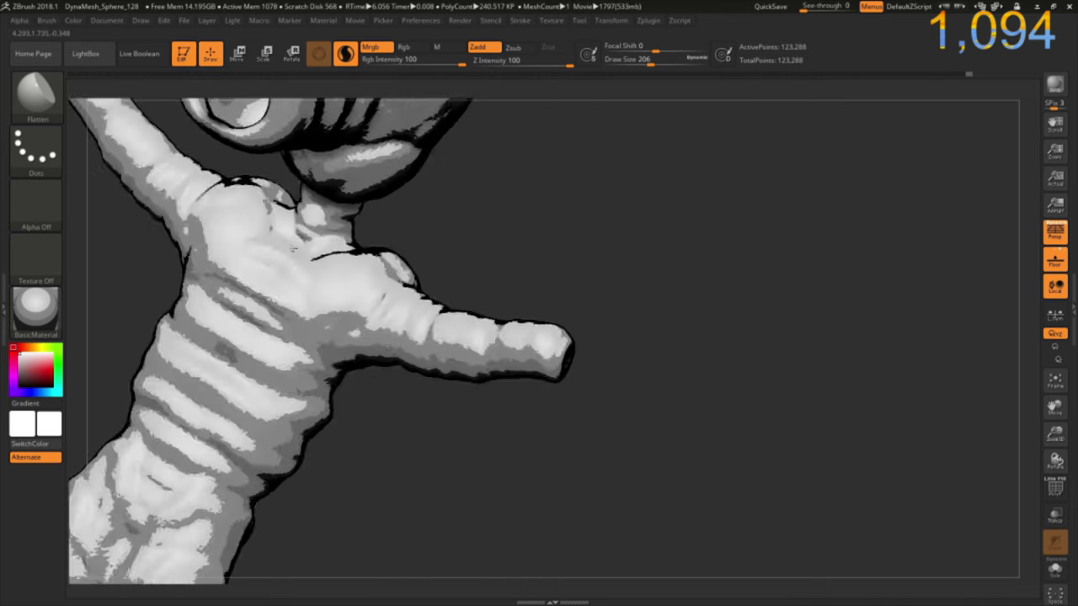
pyautogui.moveTo(470, 292); pyautogui.dragTo(517, 365)
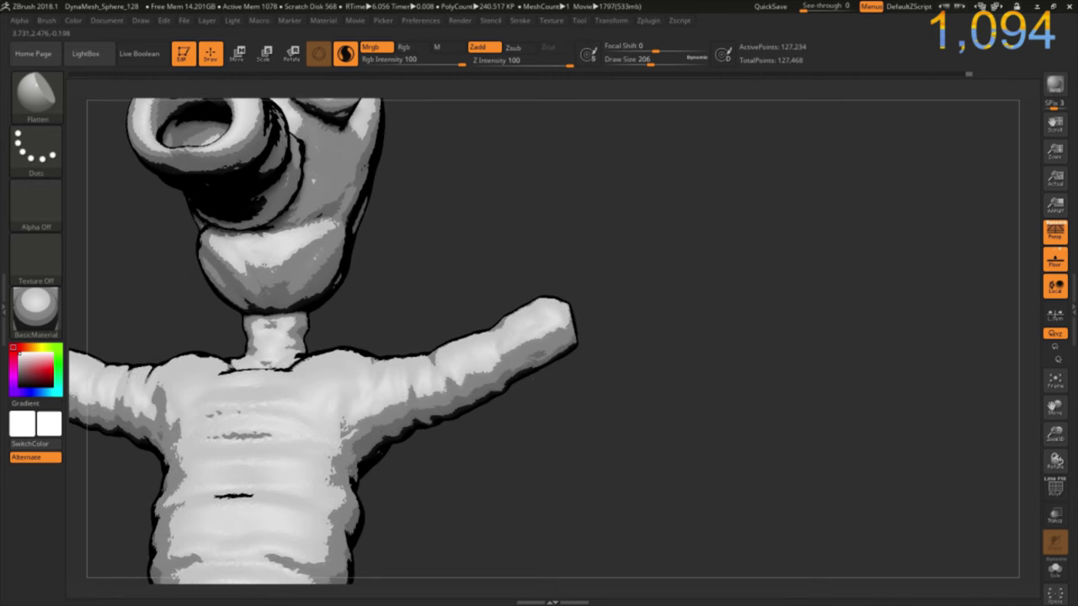
pyautogui.moveTo(452, 257); pyautogui.dragTo(418, 281)
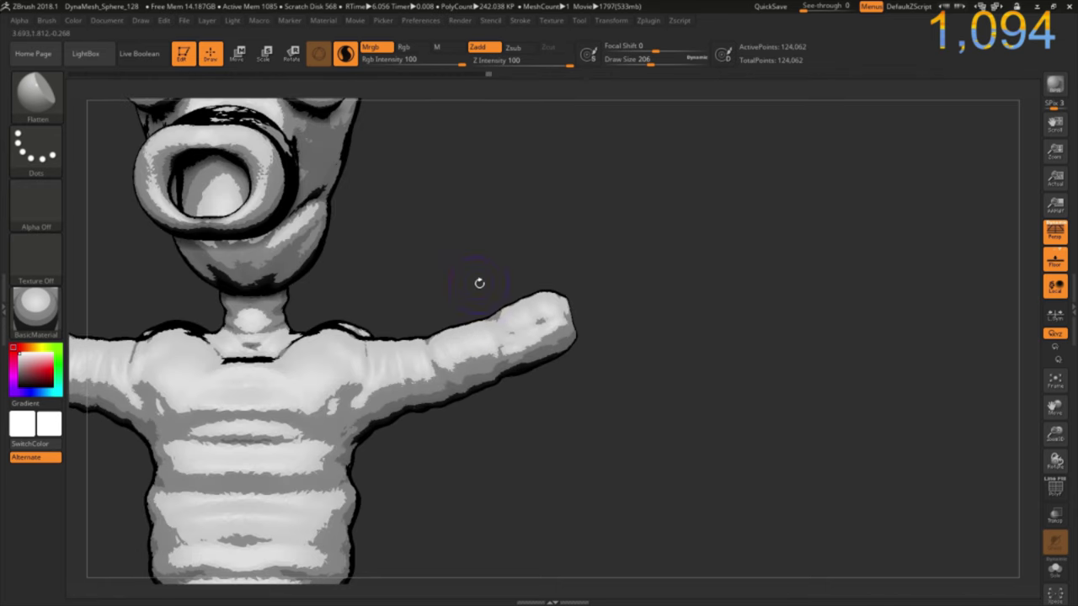
pyautogui.moveTo(553, 337); pyautogui.dragTo(578, 395)
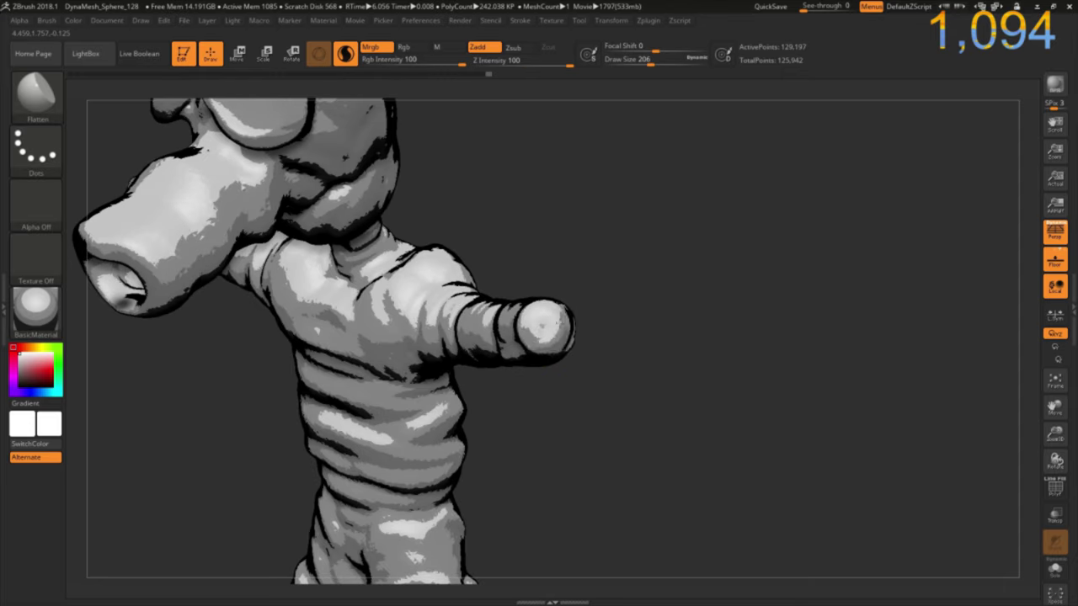
pyautogui.moveTo(552, 337)
pyautogui.mouseDown()
pyautogui.moveTo(552, 310)
pyautogui.moveTo(553, 320)
pyautogui.mouseUp()
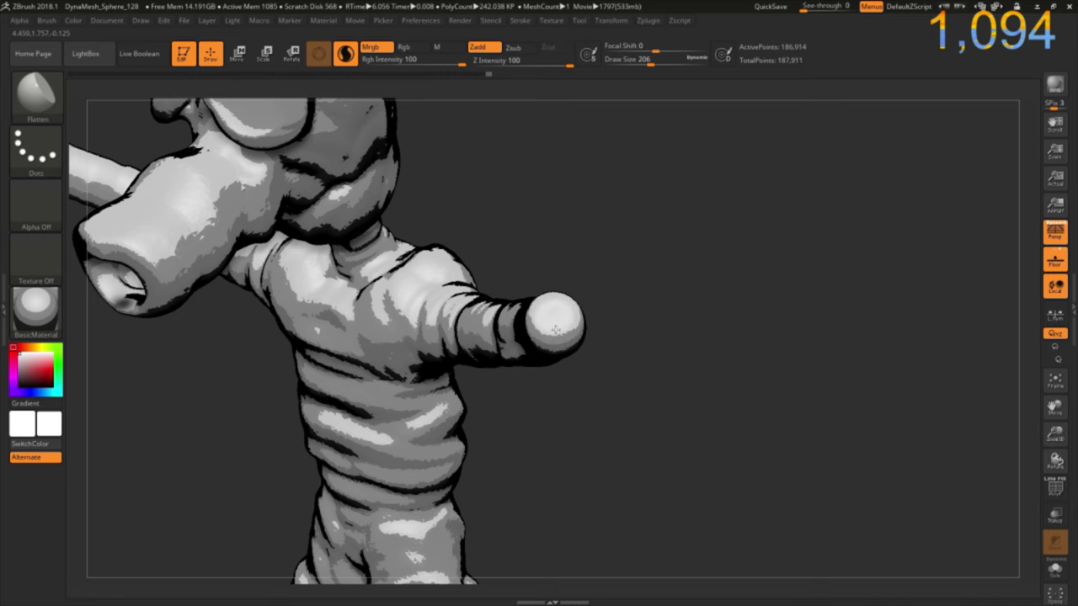
# From a frontal view, enlarge the arm's end into a bulbous knob.
pyautogui.moveTo(534, 423)
pyautogui.mouseDown()
pyautogui.moveTo(569, 481)
pyautogui.moveTo(479, 404)
pyautogui.moveTo(520, 366)
pyautogui.mouseUp()
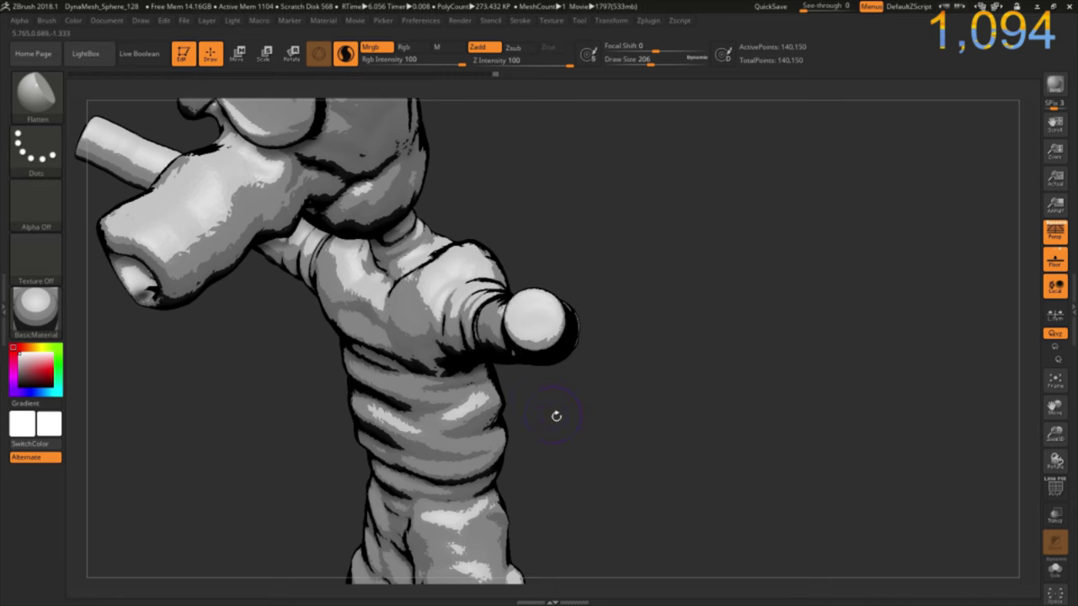
pyautogui.moveTo(555, 413); pyautogui.dragTo(539, 410)
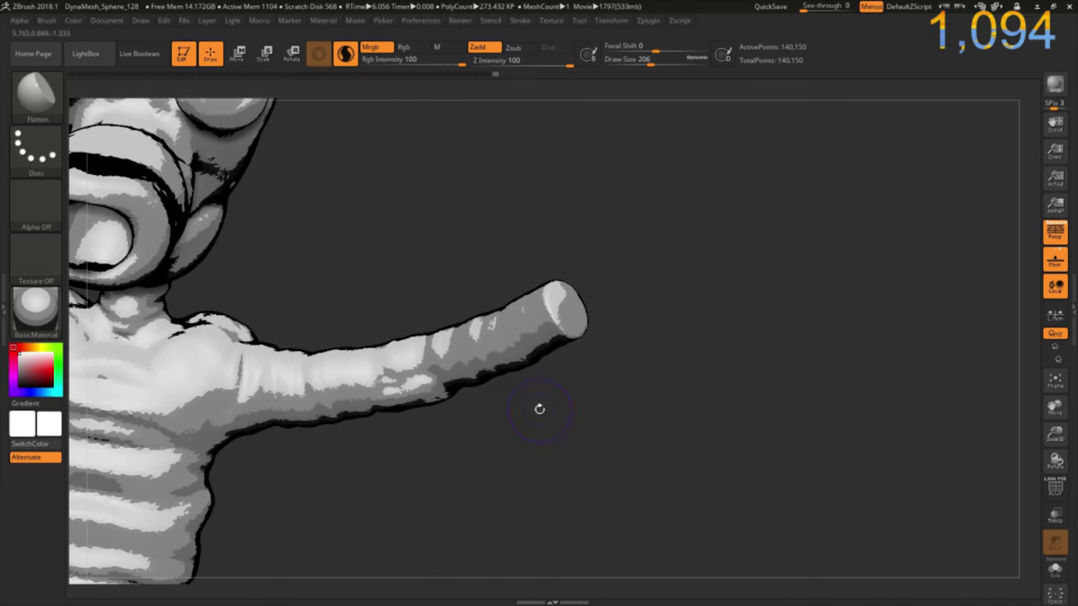
pyautogui.moveTo(478, 452); pyautogui.dragTo(474, 438)
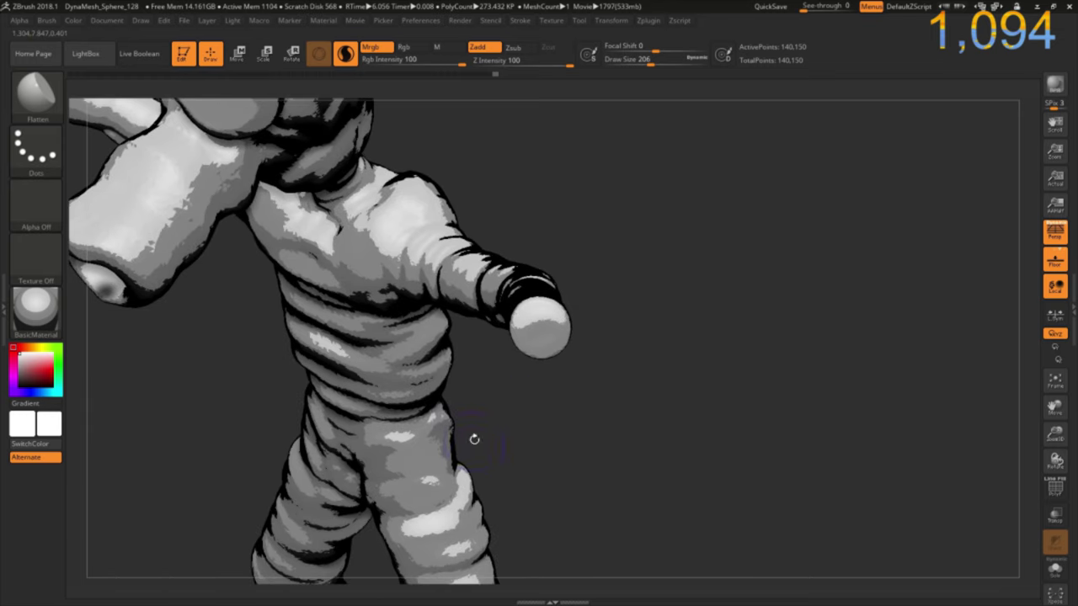
pyautogui.moveTo(516, 400); pyautogui.dragTo(503, 364)
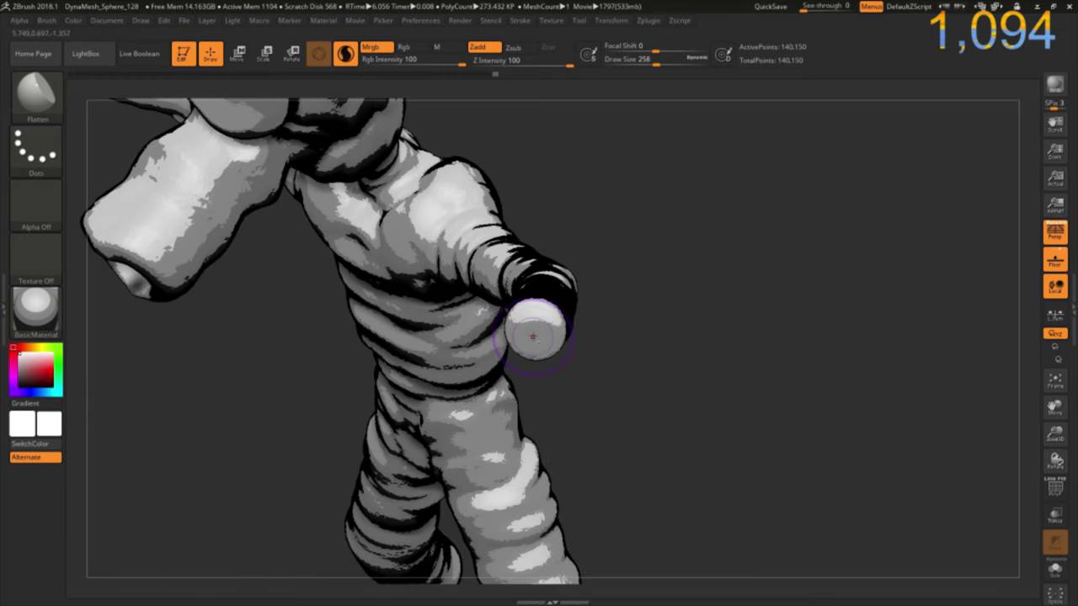
pyautogui.moveTo(525, 325); pyautogui.dragTo(537, 331)
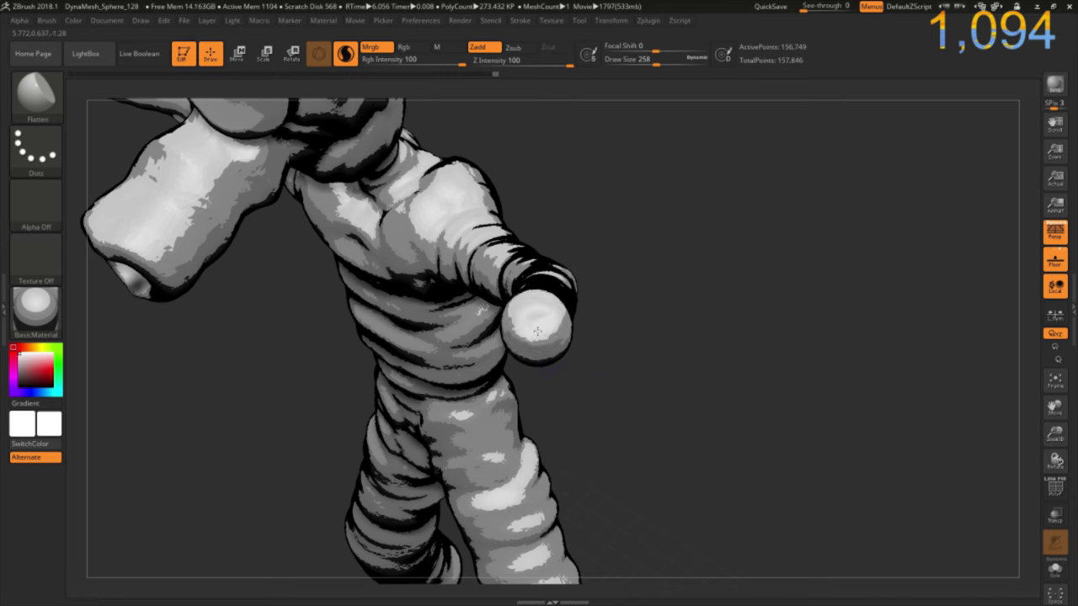
pyautogui.moveTo(585, 387); pyautogui.dragTo(585, 397)
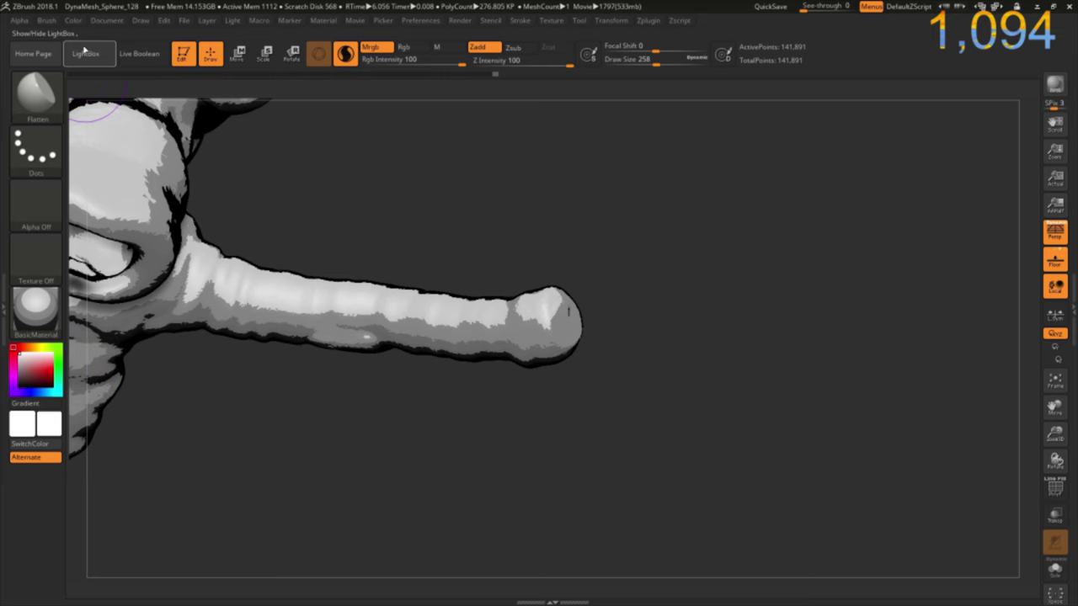
# Set both paint colours to green and paint the arm's rounded tip green.
pyautogui.click(105, 21)
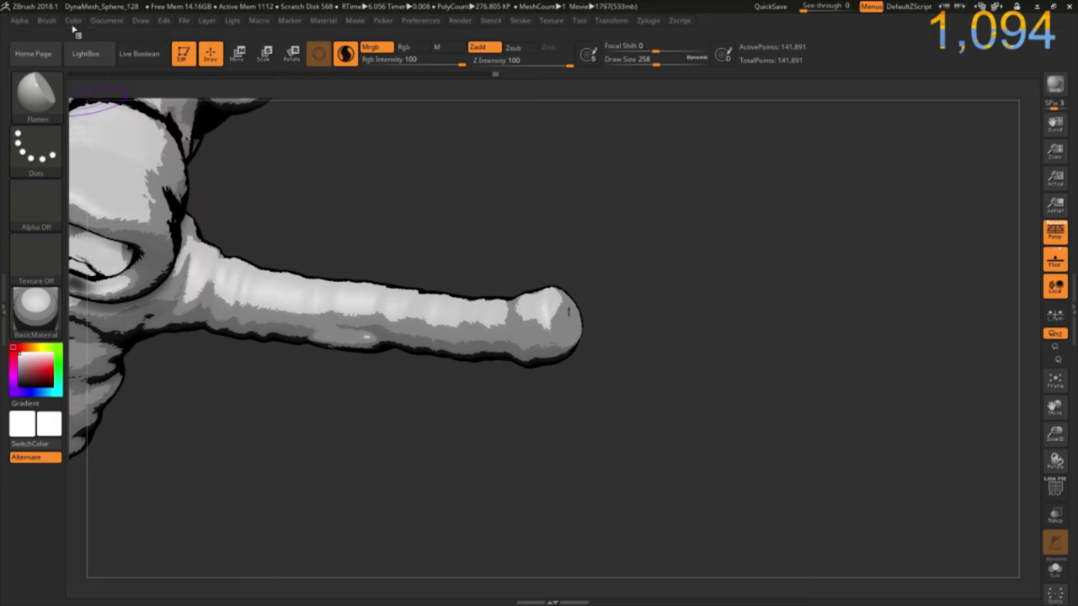
pyautogui.click(73, 21)
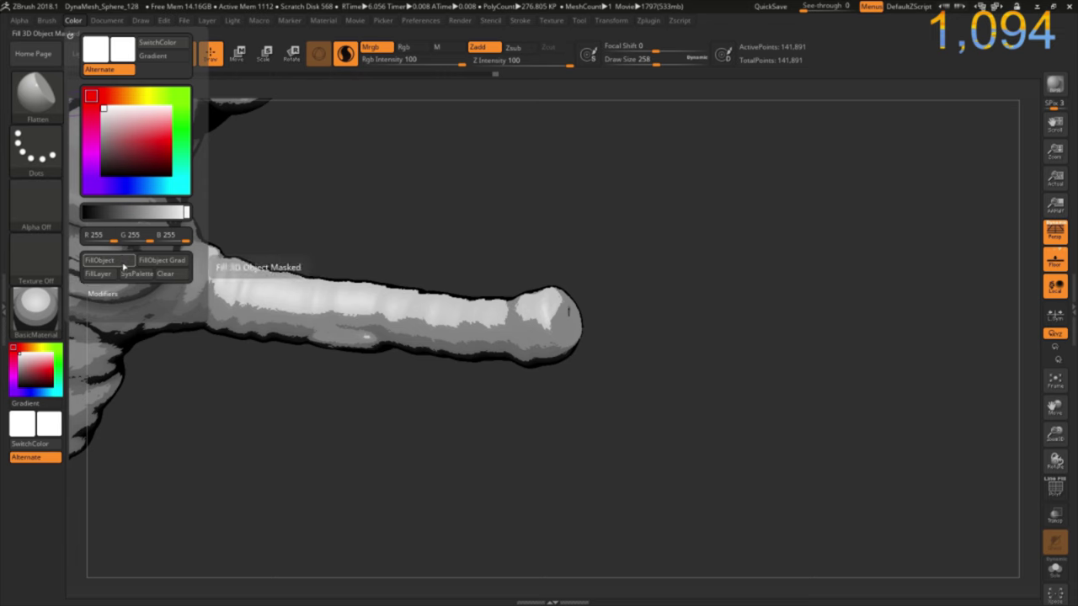
pyautogui.click(39, 364)
pyautogui.click(55, 366)
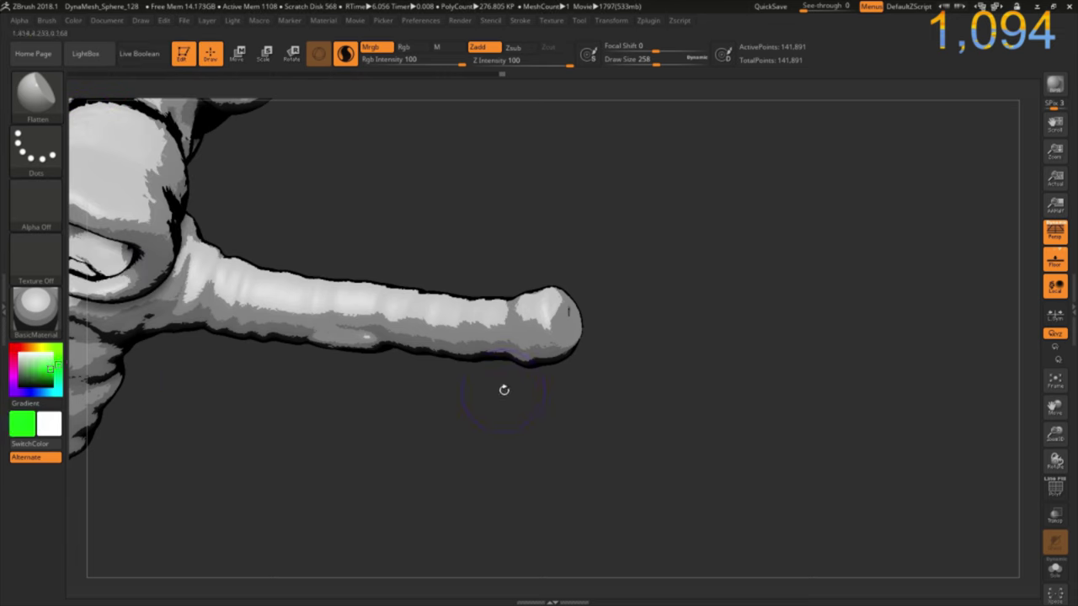
pyautogui.moveTo(537, 315); pyautogui.dragTo(545, 333)
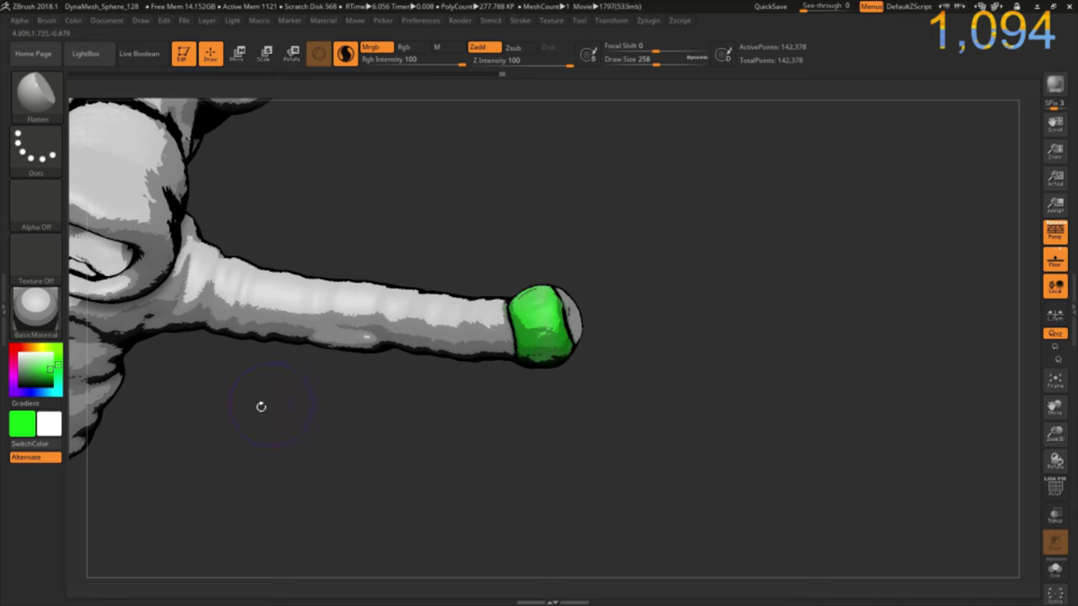
pyautogui.moveTo(42, 428); pyautogui.dragTo(36, 430)
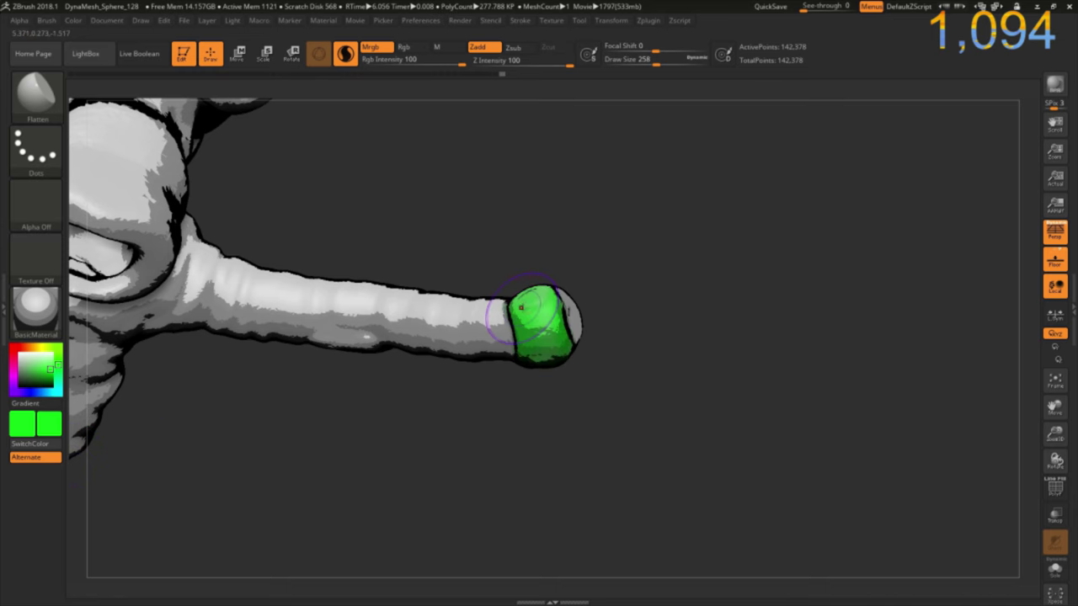
# Smooth the green tip's lobe crease, upper surface and hole.
pyautogui.moveTo(553, 383)
pyautogui.mouseDown()
pyautogui.moveTo(507, 337)
pyautogui.moveTo(514, 304)
pyautogui.mouseUp()
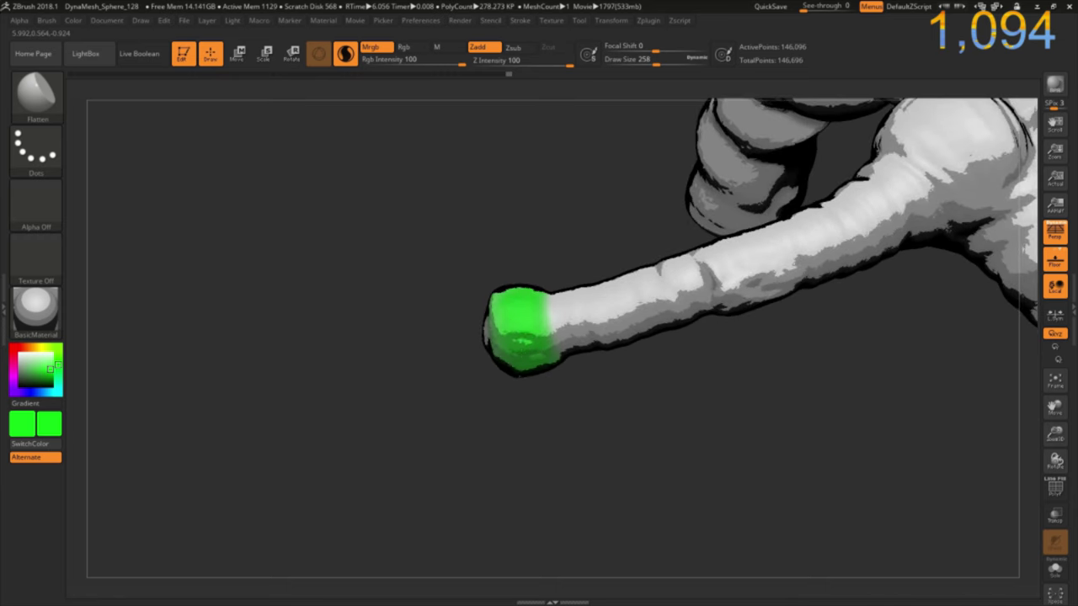
pyautogui.moveTo(522, 396)
pyautogui.mouseDown()
pyautogui.moveTo(483, 325)
pyautogui.moveTo(486, 290)
pyautogui.moveTo(459, 303)
pyautogui.moveTo(479, 300)
pyautogui.mouseUp()
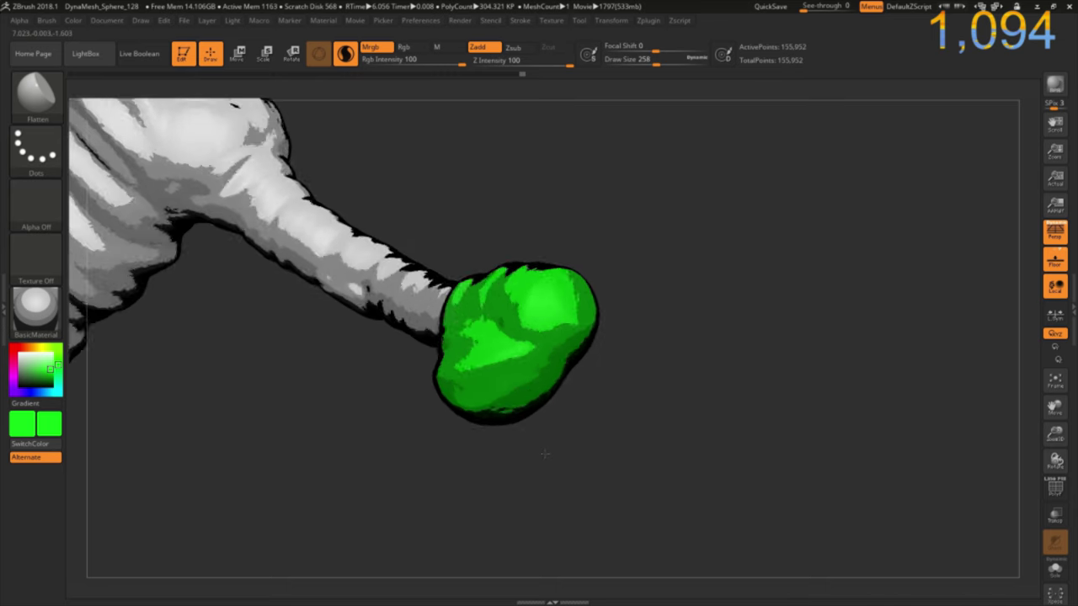
pyautogui.moveTo(544, 453); pyautogui.dragTo(503, 391)
pyautogui.moveTo(543, 456)
pyautogui.mouseDown()
pyautogui.moveTo(555, 485)
pyautogui.moveTo(546, 440)
pyautogui.moveTo(444, 343)
pyautogui.moveTo(458, 417)
pyautogui.mouseUp()
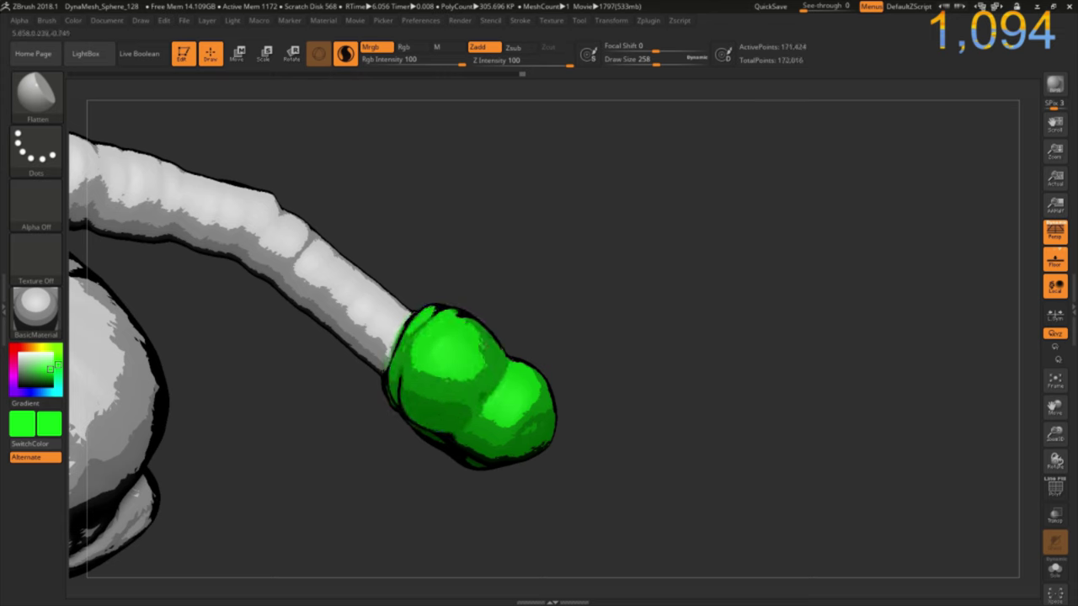
pyautogui.moveTo(459, 417)
pyautogui.keyDown('shift'); pyautogui.mouseDown()
pyautogui.moveTo(524, 357)
pyautogui.moveTo(548, 506)
pyautogui.moveTo(590, 411)
pyautogui.moveTo(591, 420)
pyautogui.mouseUp(); pyautogui.keyUp('shift')
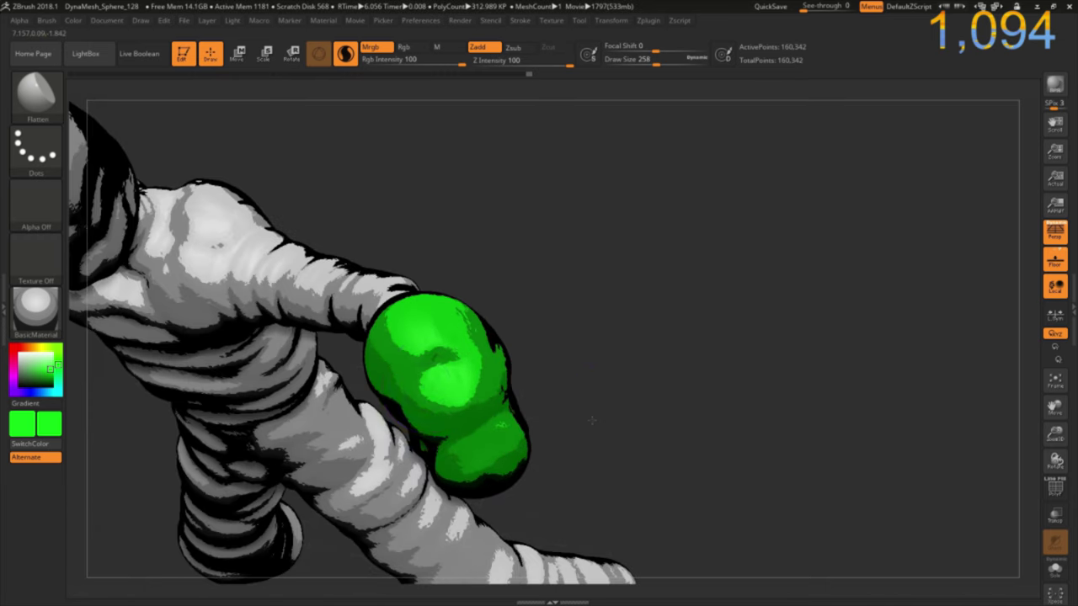
pyautogui.keyDown('shift'); pyautogui.moveTo(438, 354); pyautogui.dragTo(454, 371); pyautogui.keyUp('shift')
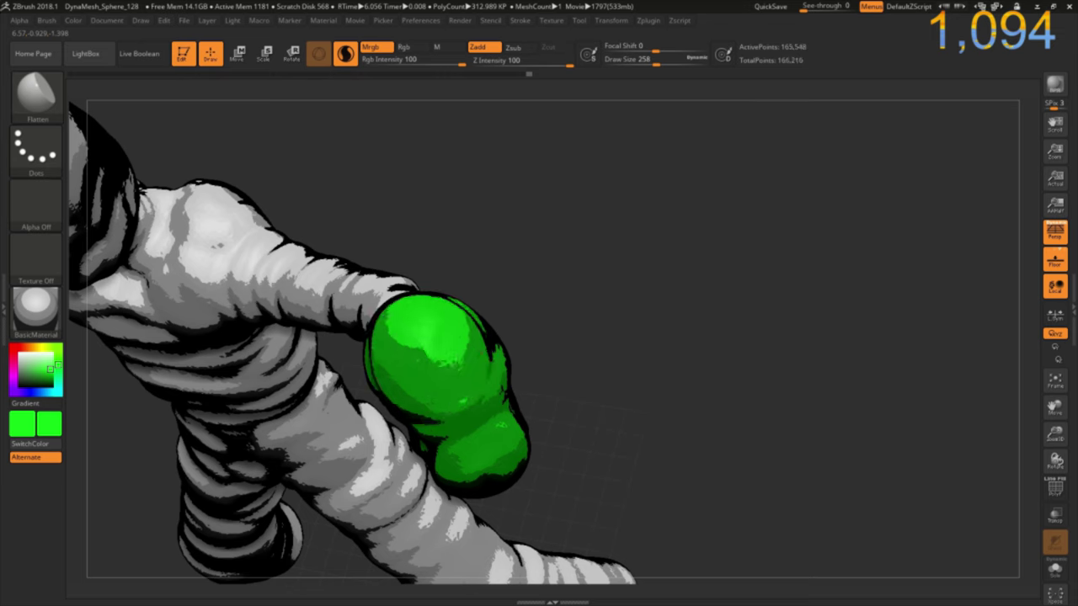
pyautogui.keyDown('shift'); pyautogui.moveTo(421, 320); pyautogui.dragTo(471, 354); pyautogui.keyUp('shift')
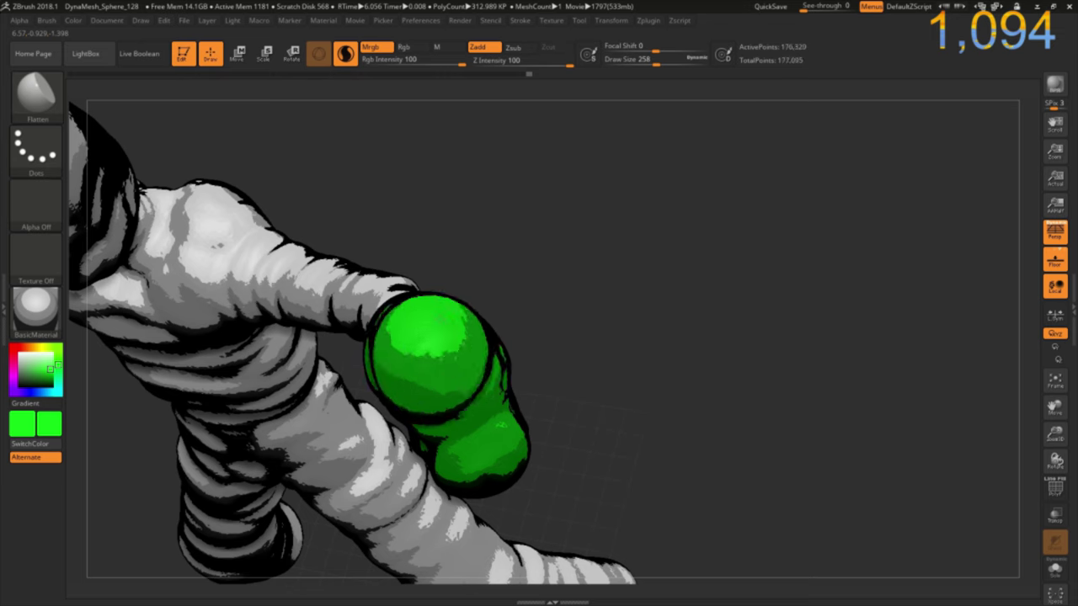
pyautogui.keyDown('shift'); pyautogui.moveTo(396, 320); pyautogui.dragTo(421, 362); pyautogui.keyUp('shift')
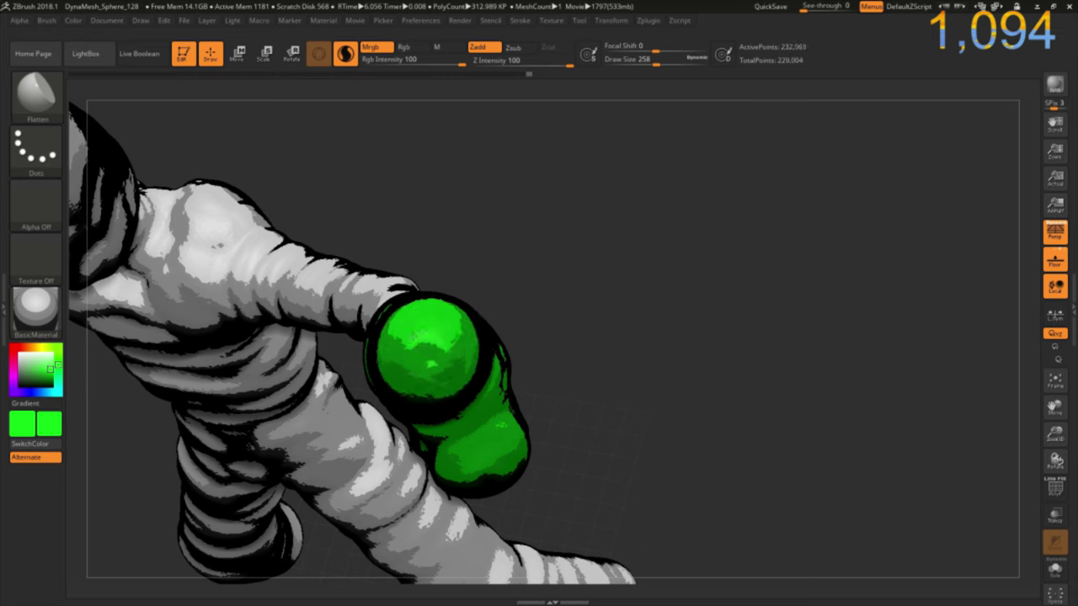
pyautogui.keyDown('shift'); pyautogui.moveTo(431, 345); pyautogui.dragTo(444, 357); pyautogui.keyUp('shift')
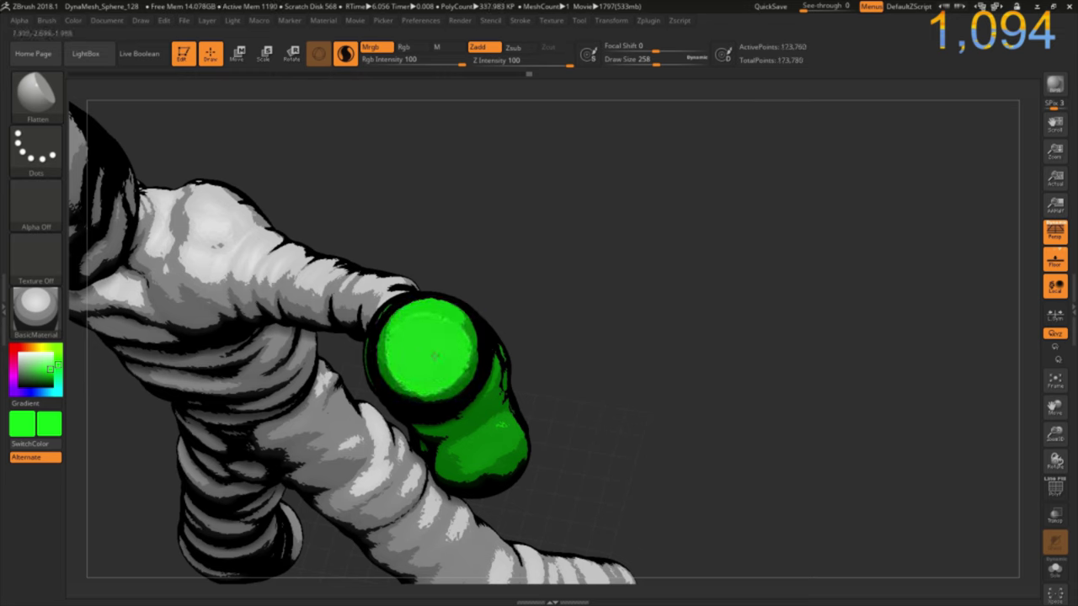
# Sculpt bulges and creases into the bottom of the lower green ball.
pyautogui.moveTo(578, 403)
pyautogui.mouseDown()
pyautogui.moveTo(606, 384)
pyautogui.moveTo(517, 440)
pyautogui.moveTo(527, 401)
pyautogui.moveTo(539, 409)
pyautogui.moveTo(457, 442)
pyautogui.moveTo(488, 421)
pyautogui.mouseUp()
pyautogui.moveTo(386, 467)
pyautogui.mouseDown()
pyautogui.moveTo(464, 316)
pyautogui.moveTo(356, 301)
pyautogui.moveTo(329, 372)
pyautogui.moveTo(509, 396)
pyautogui.mouseUp()
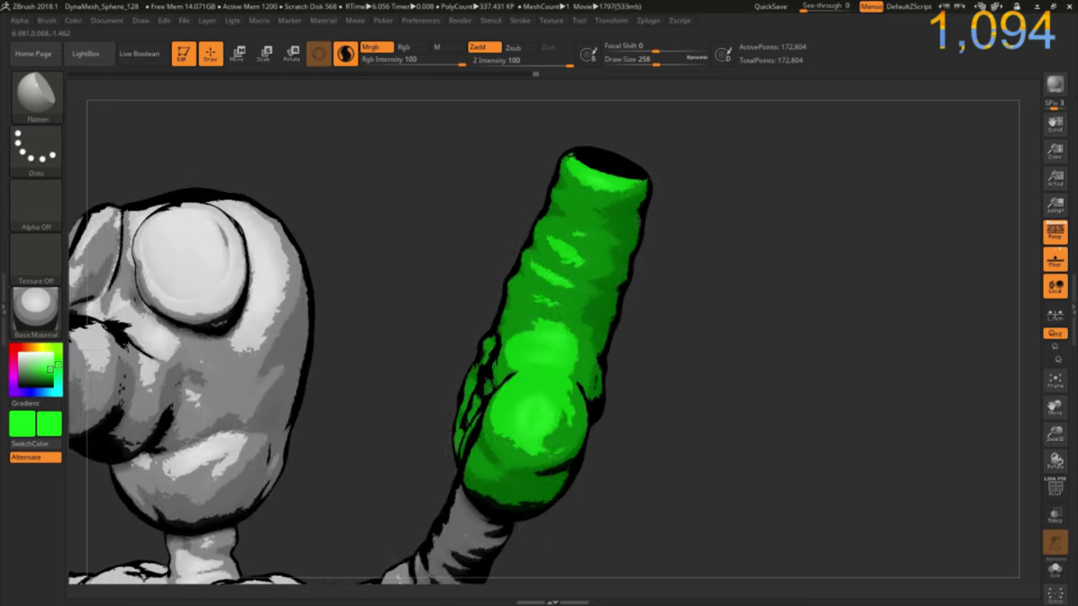
pyautogui.moveTo(420, 358); pyautogui.dragTo(551, 404)
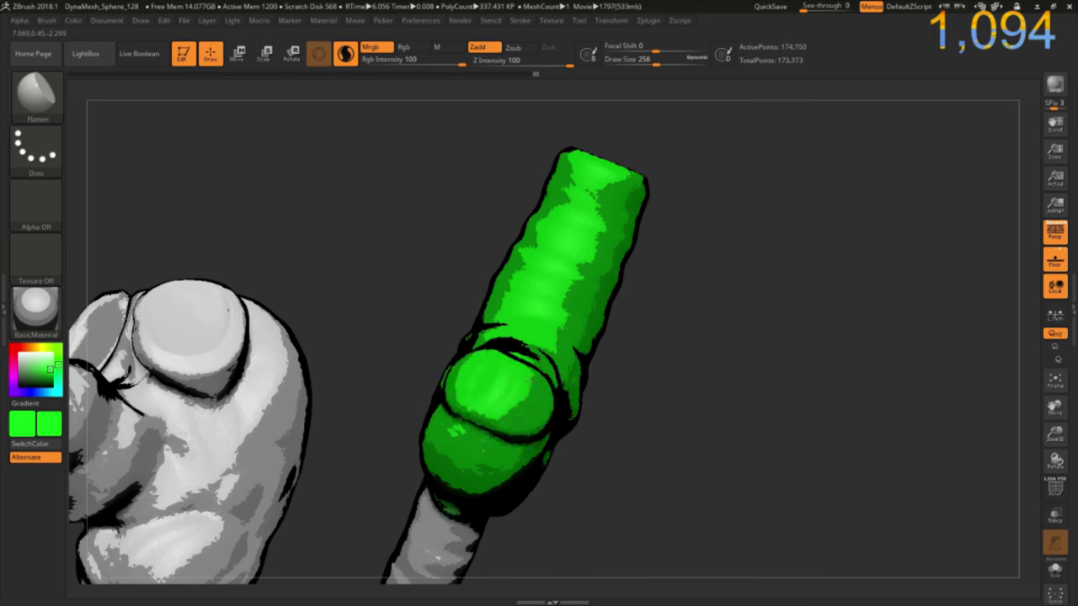
pyautogui.moveTo(455, 463)
pyautogui.mouseDown()
pyautogui.moveTo(530, 467)
pyautogui.moveTo(441, 476)
pyautogui.mouseUp()
pyautogui.moveTo(429, 438)
pyautogui.mouseDown()
pyautogui.moveTo(514, 489)
pyautogui.moveTo(421, 412)
pyautogui.moveTo(439, 467)
pyautogui.mouseUp()
pyautogui.moveTo(513, 475)
pyautogui.mouseDown()
pyautogui.moveTo(421, 438)
pyautogui.moveTo(505, 492)
pyautogui.moveTo(430, 489)
pyautogui.mouseUp()
pyautogui.moveTo(421, 421)
pyautogui.mouseDown()
pyautogui.moveTo(518, 488)
pyautogui.moveTo(488, 459)
pyautogui.mouseUp()
# Smooth the upper green ball and add more creases to the lower ball.
pyautogui.moveTo(518, 366)
pyautogui.keyDown('shift'); pyautogui.mouseDown()
pyautogui.moveTo(547, 429)
pyautogui.moveTo(514, 354)
pyautogui.moveTo(469, 331)
pyautogui.mouseUp(); pyautogui.keyUp('shift')
pyautogui.moveTo(396, 310); pyautogui.dragTo(472, 386)
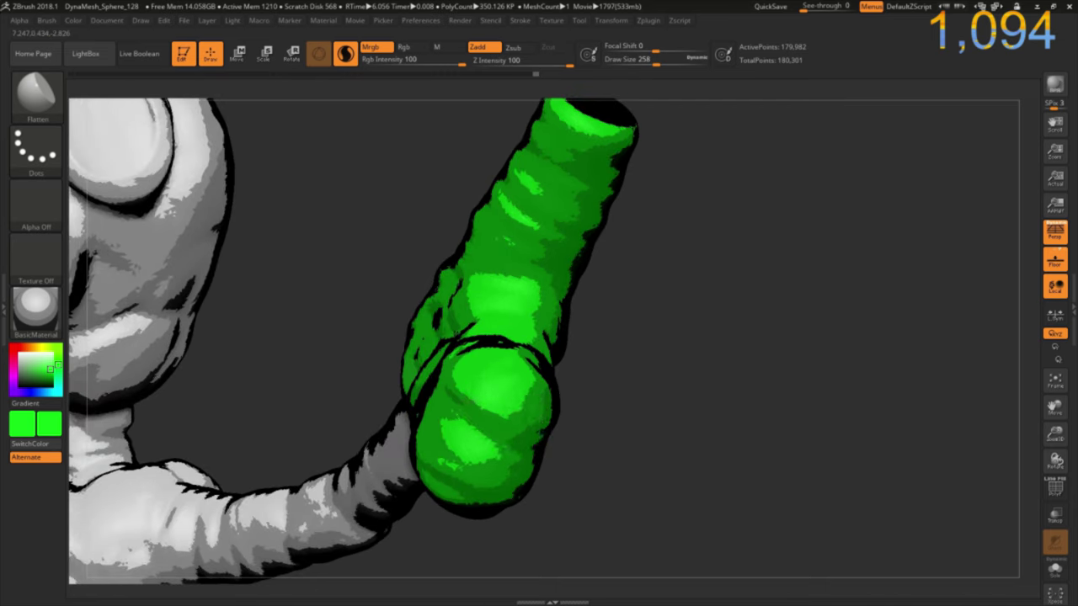
pyautogui.moveTo(449, 440); pyautogui.dragTo(551, 455)
pyautogui.moveTo(425, 404); pyautogui.dragTo(505, 480)
pyautogui.moveTo(421, 437); pyautogui.dragTo(539, 496)
pyautogui.moveTo(583, 437)
pyautogui.mouseDown()
pyautogui.moveTo(592, 451)
pyautogui.moveTo(619, 368)
pyautogui.mouseUp()
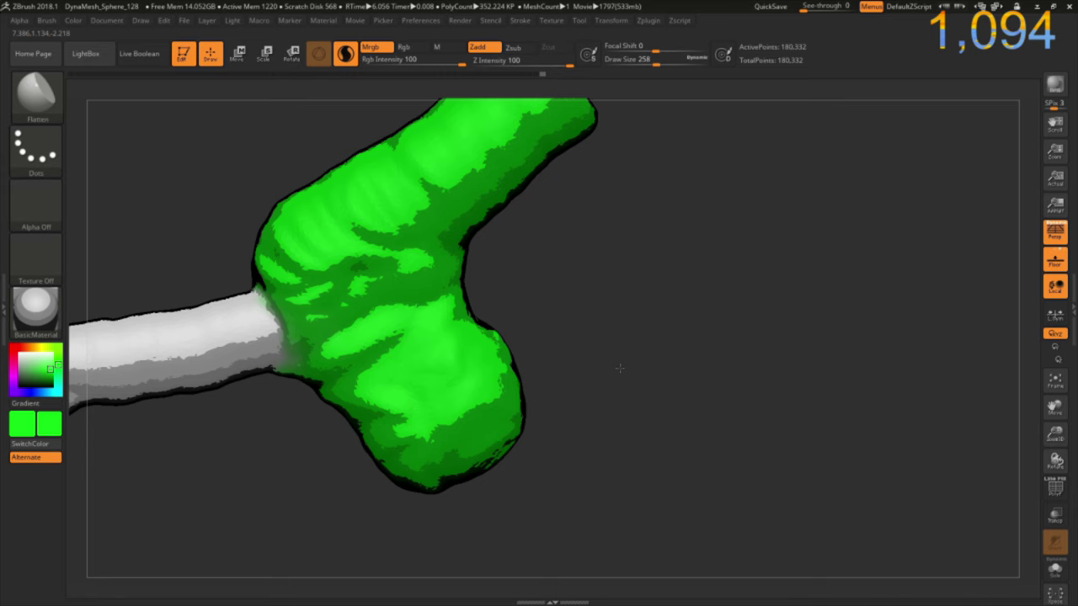
# Sculpt creases and grooves into the green inner elbow and lower forearm.
pyautogui.moveTo(395, 333)
pyautogui.mouseDown()
pyautogui.moveTo(459, 324)
pyautogui.moveTo(463, 240)
pyautogui.mouseUp()
pyautogui.moveTo(400, 270)
pyautogui.mouseDown()
pyautogui.moveTo(476, 287)
pyautogui.moveTo(430, 311)
pyautogui.moveTo(459, 324)
pyautogui.mouseUp()
pyautogui.moveTo(395, 337)
pyautogui.mouseDown()
pyautogui.moveTo(454, 286)
pyautogui.moveTo(511, 338)
pyautogui.mouseUp()
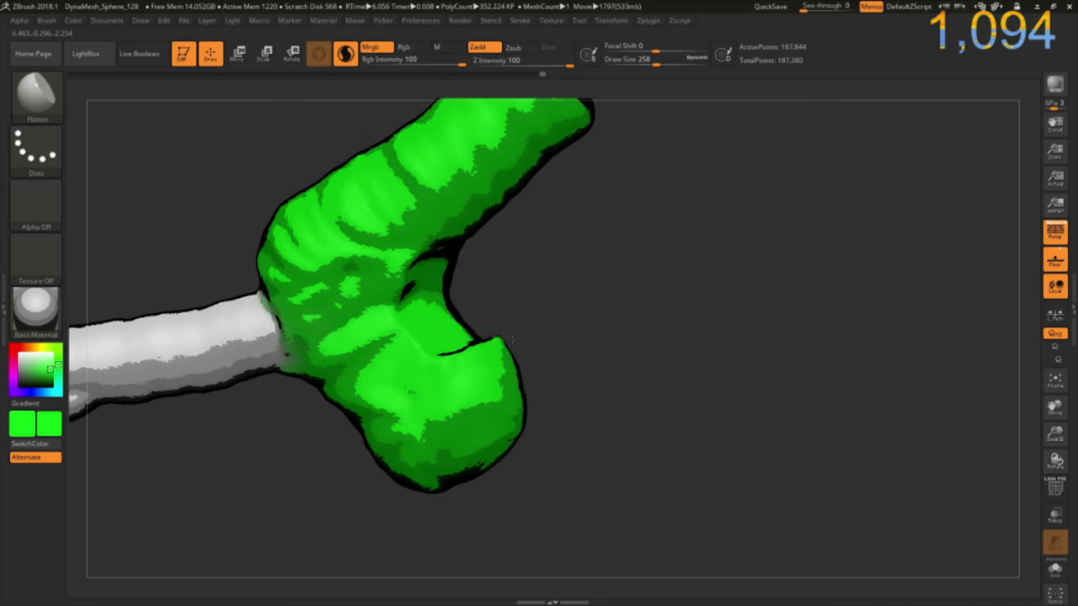
pyautogui.moveTo(452, 372); pyautogui.dragTo(504, 406)
pyautogui.moveTo(459, 322)
pyautogui.mouseDown()
pyautogui.moveTo(410, 335)
pyautogui.moveTo(475, 308)
pyautogui.moveTo(504, 325)
pyautogui.moveTo(495, 383)
pyautogui.moveTo(461, 350)
pyautogui.moveTo(427, 384)
pyautogui.mouseUp()
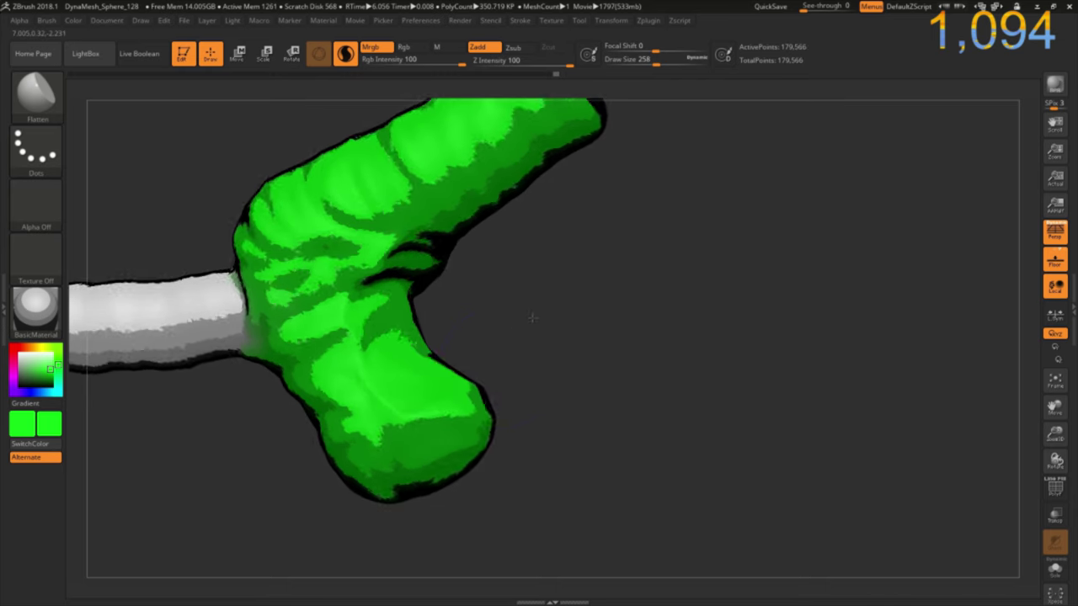
# Rotate the view until the green arm's side branches point left.
pyautogui.moveTo(519, 351)
pyautogui.mouseDown()
pyautogui.moveTo(505, 323)
pyautogui.moveTo(472, 336)
pyautogui.moveTo(383, 324)
pyautogui.moveTo(462, 364)
pyautogui.moveTo(425, 362)
pyautogui.moveTo(590, 354)
pyautogui.moveTo(442, 302)
pyautogui.moveTo(536, 322)
pyautogui.moveTo(489, 341)
pyautogui.moveTo(459, 282)
pyautogui.mouseUp()
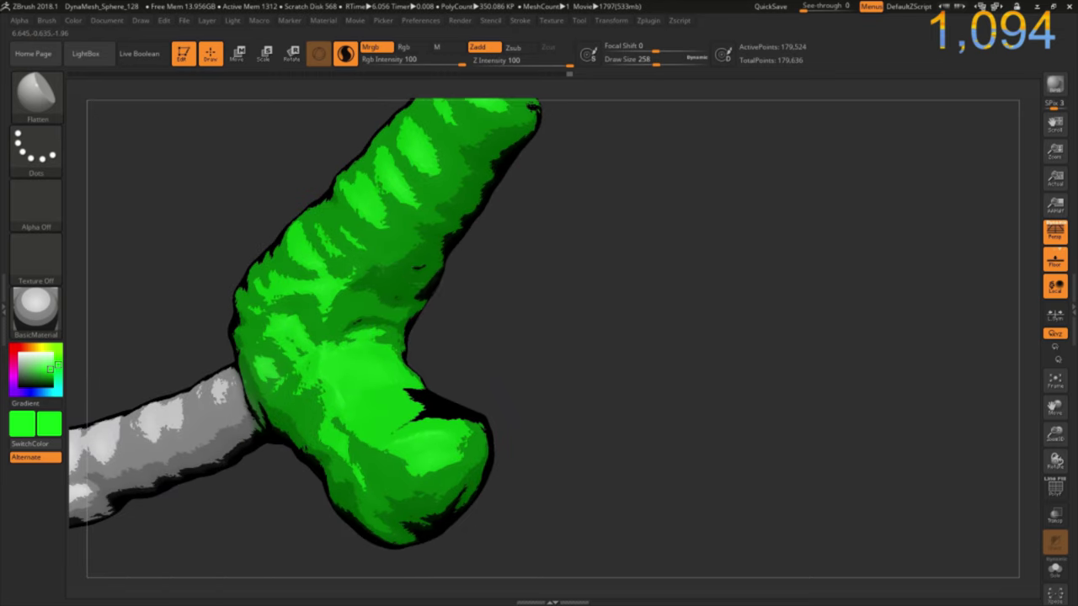
pyautogui.moveTo(489, 322); pyautogui.dragTo(439, 298)
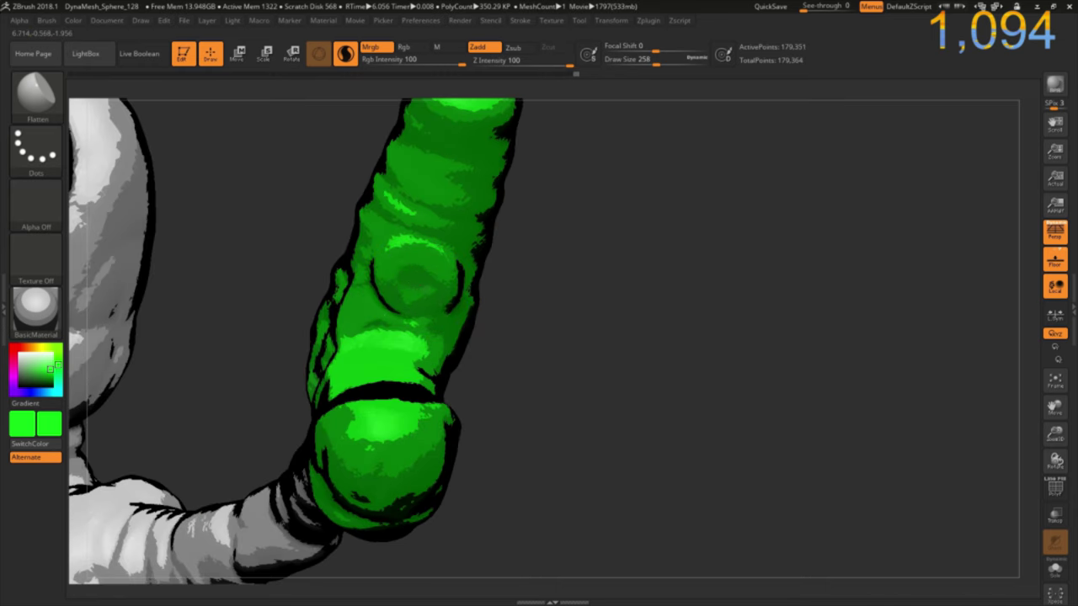
pyautogui.moveTo(471, 354)
pyautogui.mouseDown()
pyautogui.moveTo(401, 292)
pyautogui.moveTo(428, 284)
pyautogui.mouseUp()
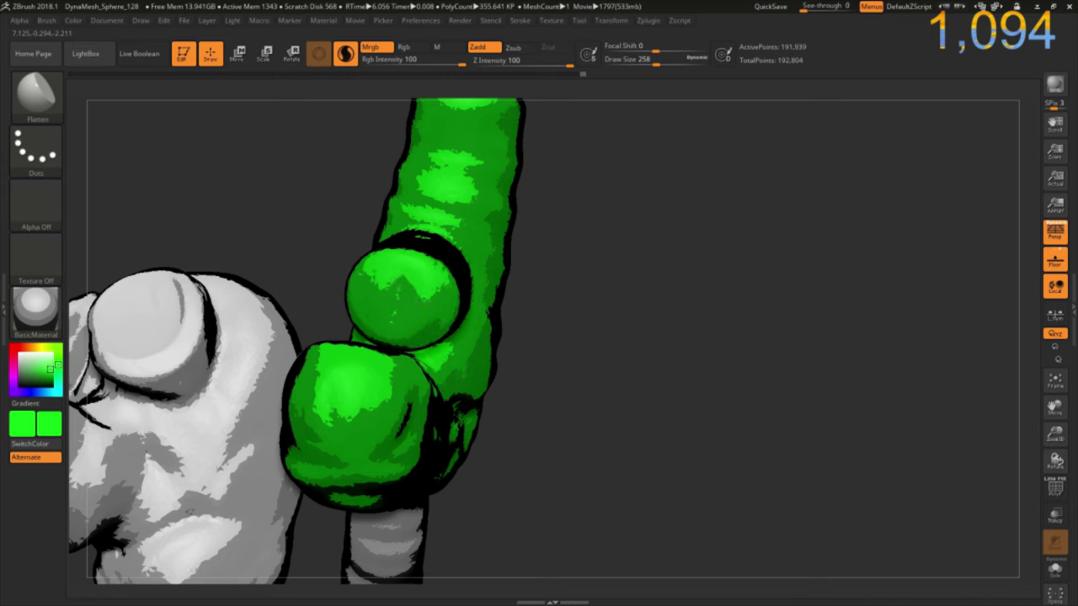
pyautogui.moveTo(640, 337)
pyautogui.mouseDown()
pyautogui.moveTo(419, 334)
pyautogui.moveTo(378, 364)
pyautogui.moveTo(455, 370)
pyautogui.moveTo(421, 358)
pyautogui.mouseUp()
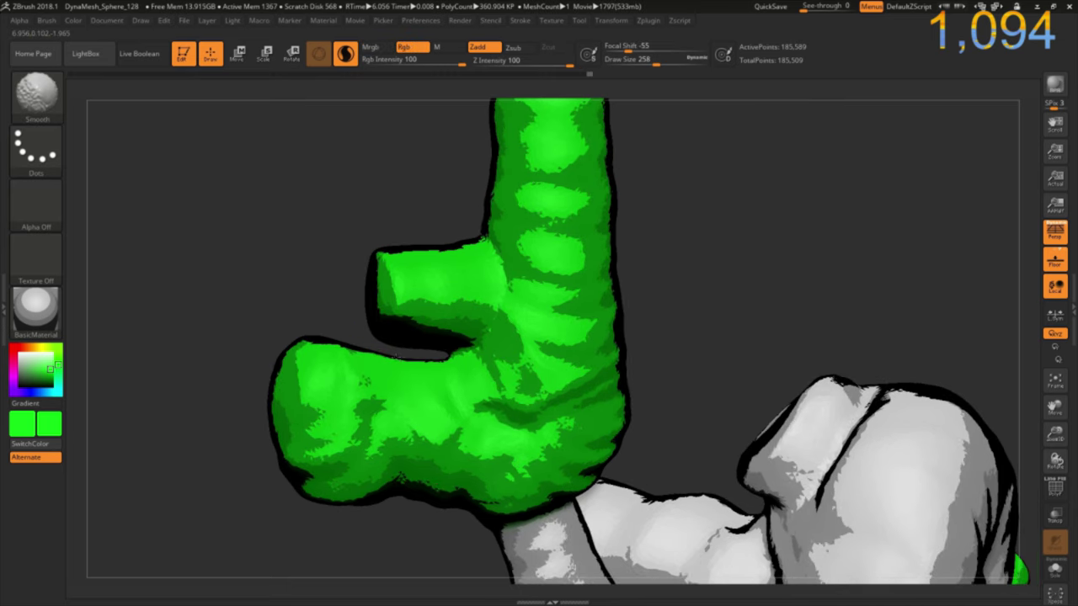
# Widen the gap under the upper branch with the Move brush (B, M, V).
pyautogui.press('b')
pyautogui.press('m')
pyautogui.press('v')
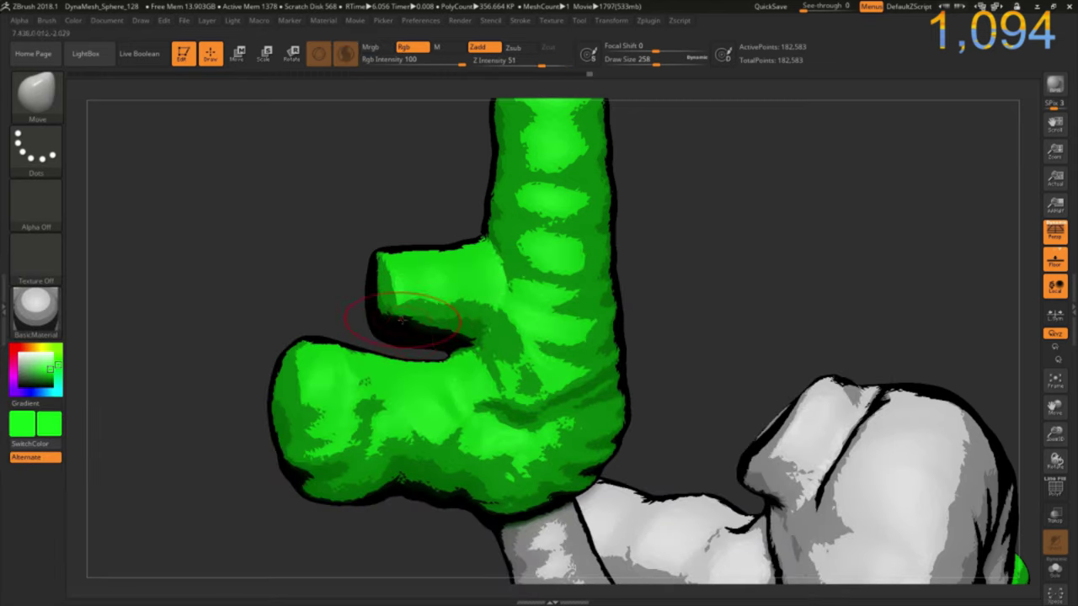
pyautogui.moveTo(404, 370)
pyautogui.mouseDown()
pyautogui.moveTo(492, 362)
pyautogui.moveTo(484, 345)
pyautogui.moveTo(454, 353)
pyautogui.moveTo(470, 335)
pyautogui.moveTo(396, 379)
pyautogui.mouseUp()
pyautogui.moveTo(455, 354); pyautogui.dragTo(421, 388)
pyautogui.moveTo(471, 362)
pyautogui.mouseDown()
pyautogui.moveTo(438, 395)
pyautogui.moveTo(472, 371)
pyautogui.mouseUp()
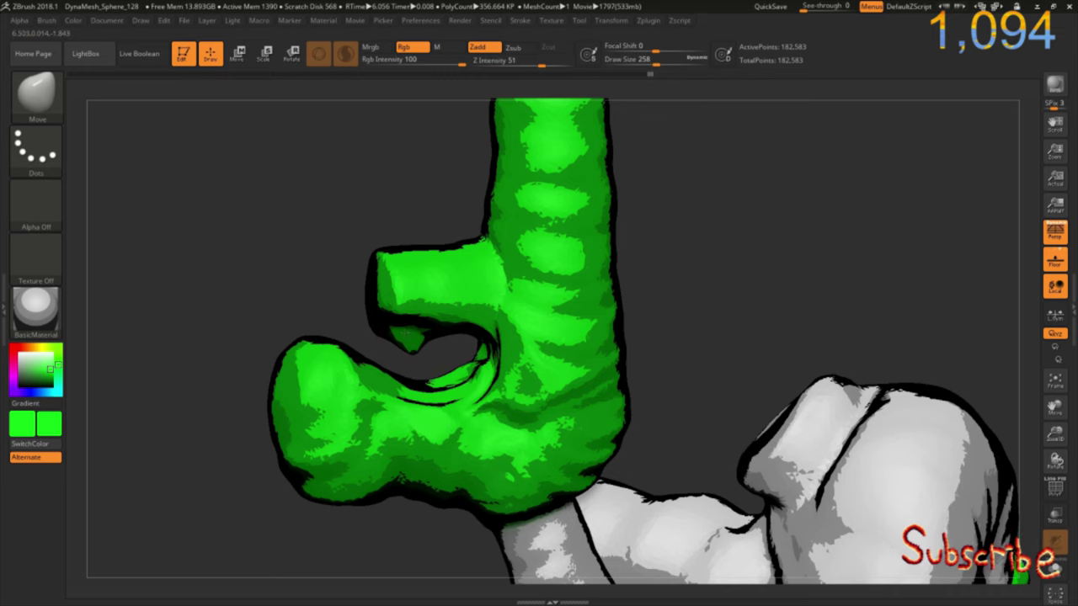
# Smooth away the bump under the branch and the inner curve, then check it.
pyautogui.moveTo(413, 341)
pyautogui.keyDown('shift'); pyautogui.mouseDown()
pyautogui.moveTo(375, 322)
pyautogui.moveTo(440, 325)
pyautogui.mouseUp(); pyautogui.keyUp('shift')
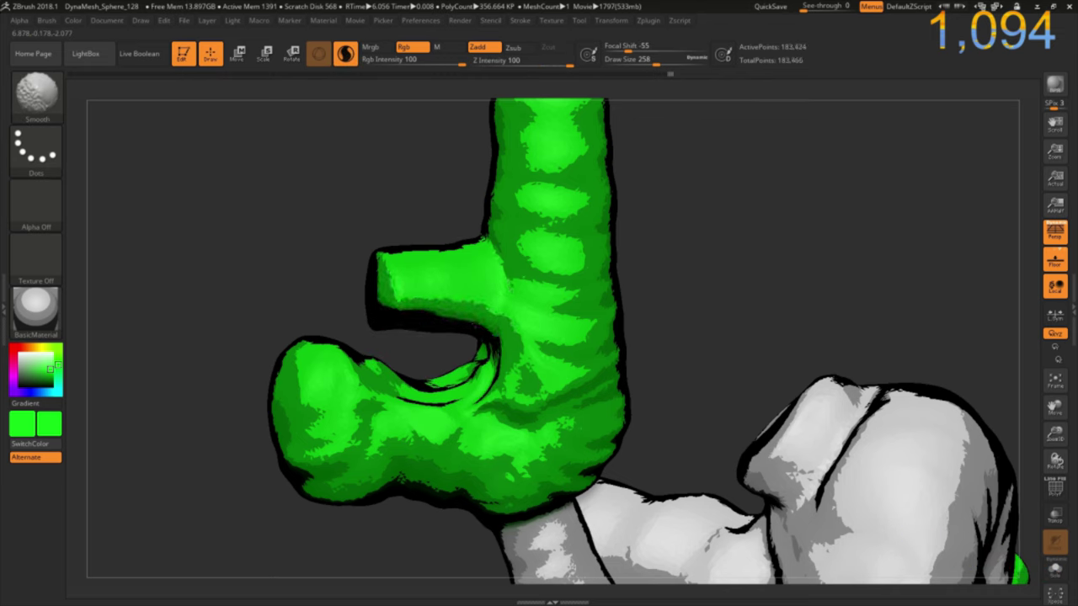
pyautogui.keyDown('shift'); pyautogui.moveTo(492, 394); pyautogui.dragTo(425, 383); pyautogui.keyUp('shift')
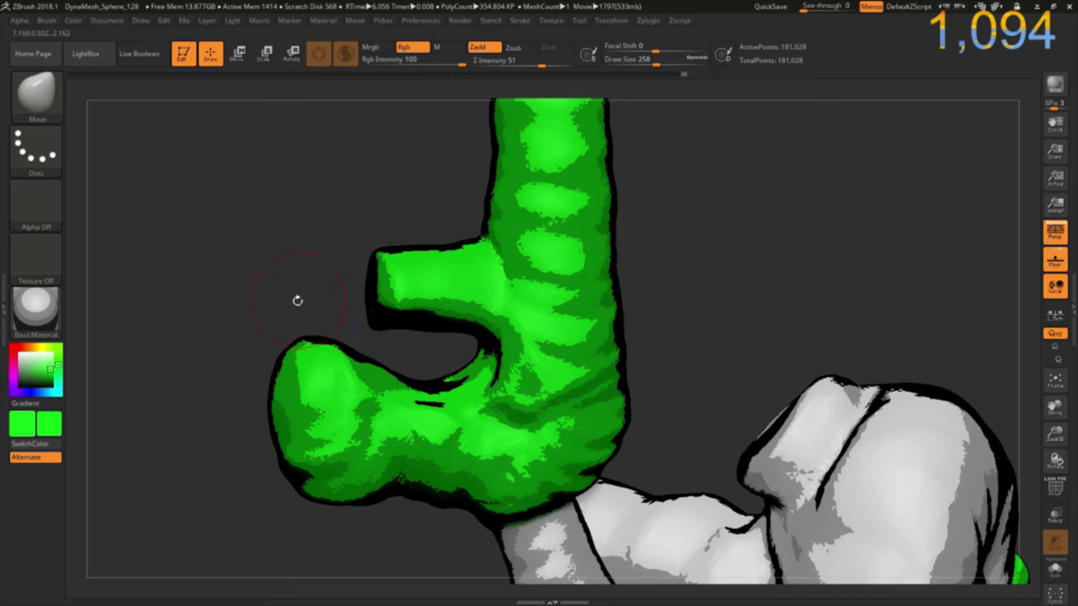
pyautogui.moveTo(296, 298); pyautogui.dragTo(328, 293)
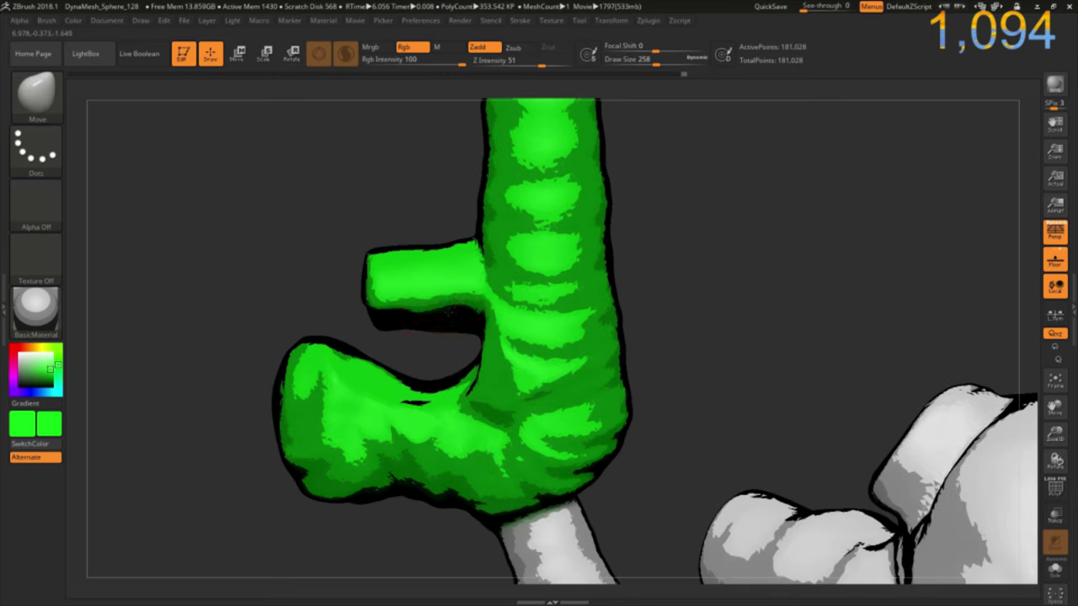
pyautogui.moveTo(444, 320)
pyautogui.mouseDown()
pyautogui.moveTo(465, 320)
pyautogui.moveTo(399, 301)
pyautogui.moveTo(416, 286)
pyautogui.mouseUp()
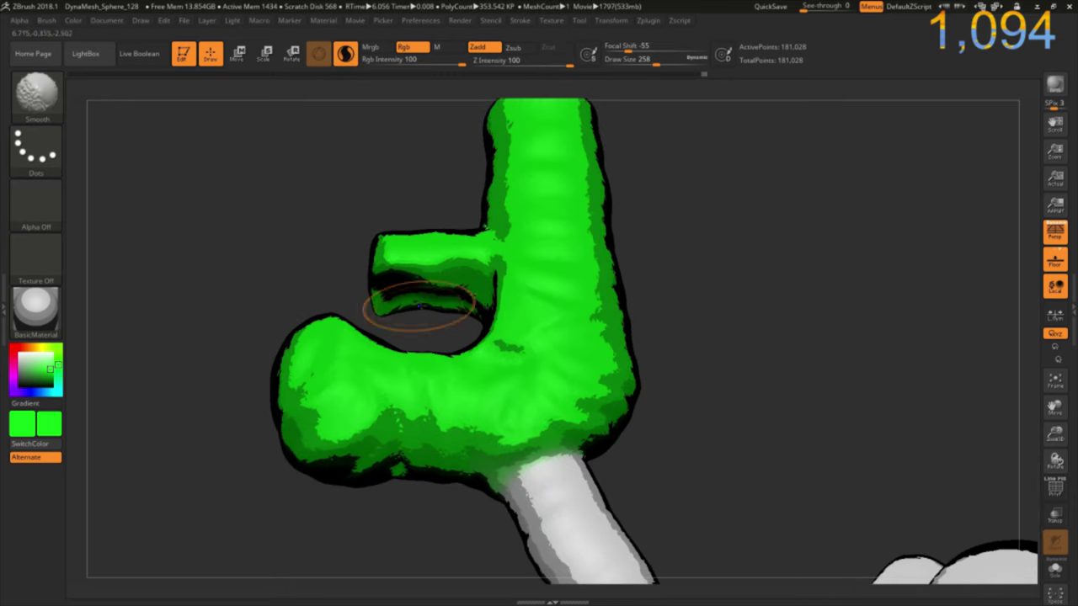
pyautogui.moveTo(337, 228)
pyautogui.mouseDown()
pyautogui.moveTo(337, 272)
pyautogui.moveTo(329, 253)
pyautogui.moveTo(82, 482)
pyautogui.moveTo(539, 378)
pyautogui.mouseUp()
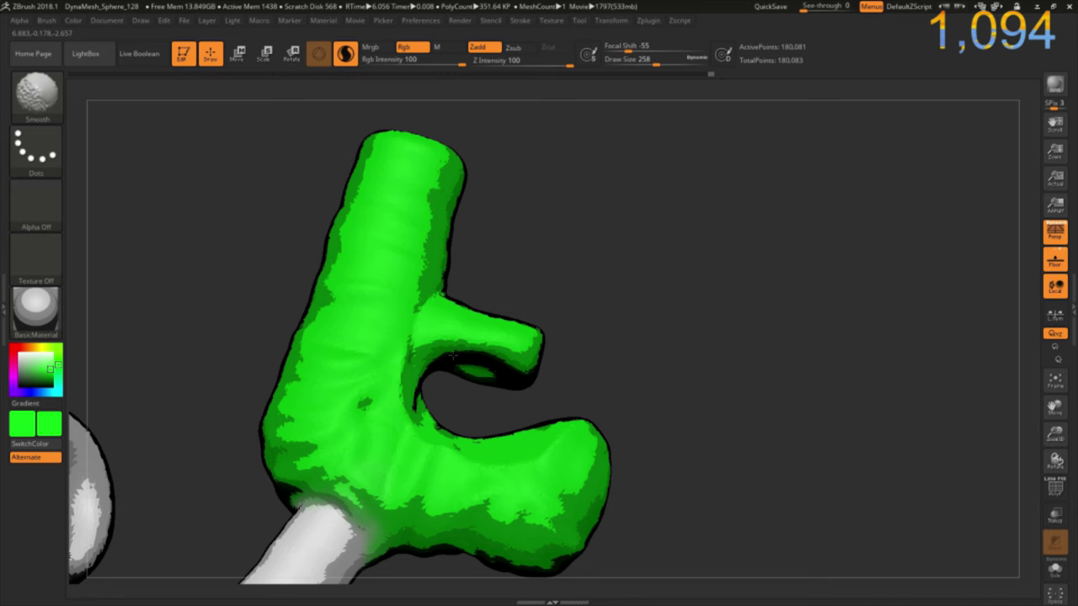
pyautogui.moveTo(491, 282)
pyautogui.mouseDown()
pyautogui.moveTo(385, 314)
pyautogui.moveTo(253, 264)
pyautogui.mouseUp()
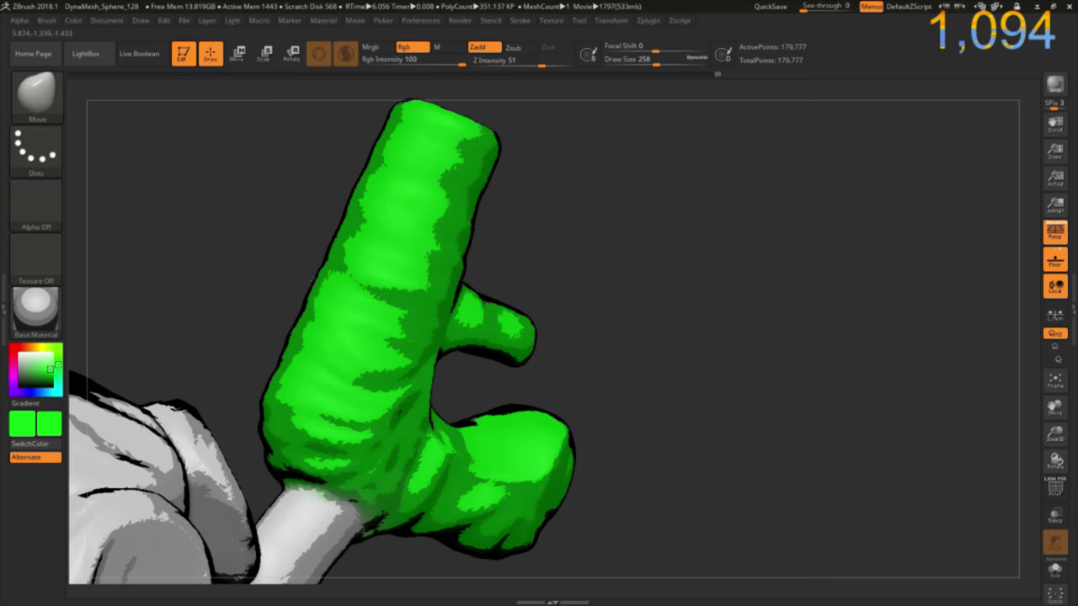
# Set the secondary colour to red and rotate to expose the barrel's side.
pyautogui.click(13, 346)
pyautogui.moveTo(268, 313); pyautogui.dragTo(440, 421)
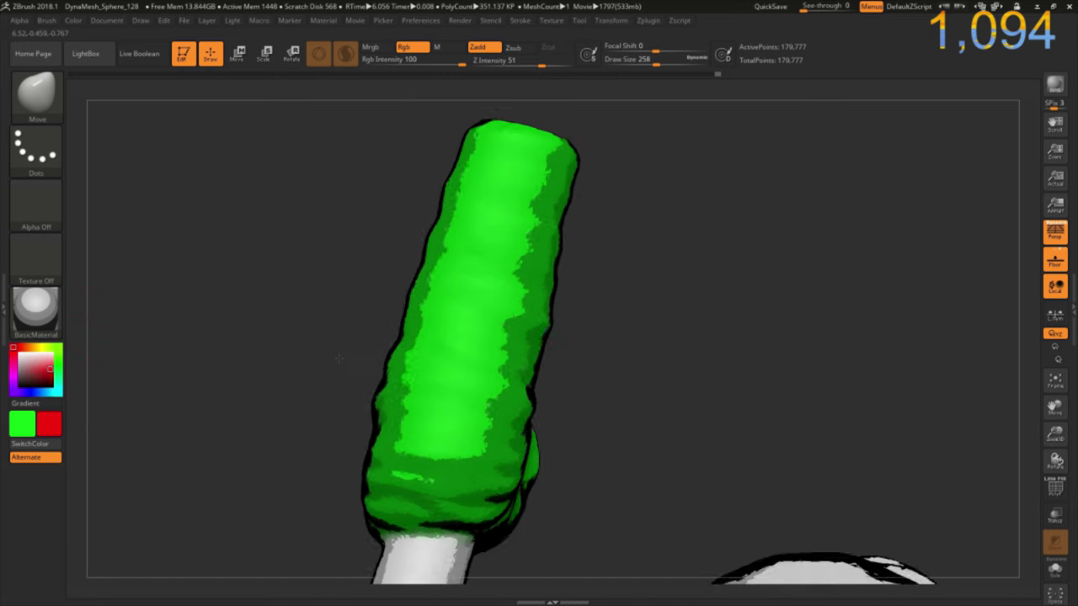
pyautogui.scroll(2, 466, 433)
pyautogui.scroll(-2, 464, 430)
pyautogui.scroll(-2, 464, 429)
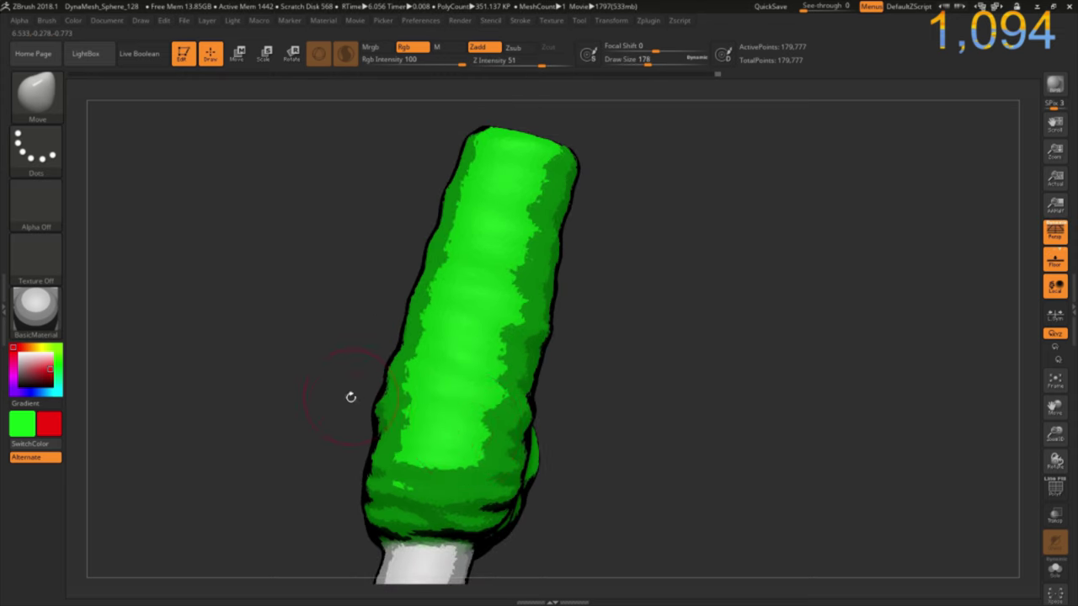
pyautogui.moveTo(350, 396); pyautogui.dragTo(398, 429)
pyautogui.moveTo(437, 458); pyautogui.dragTo(442, 447)
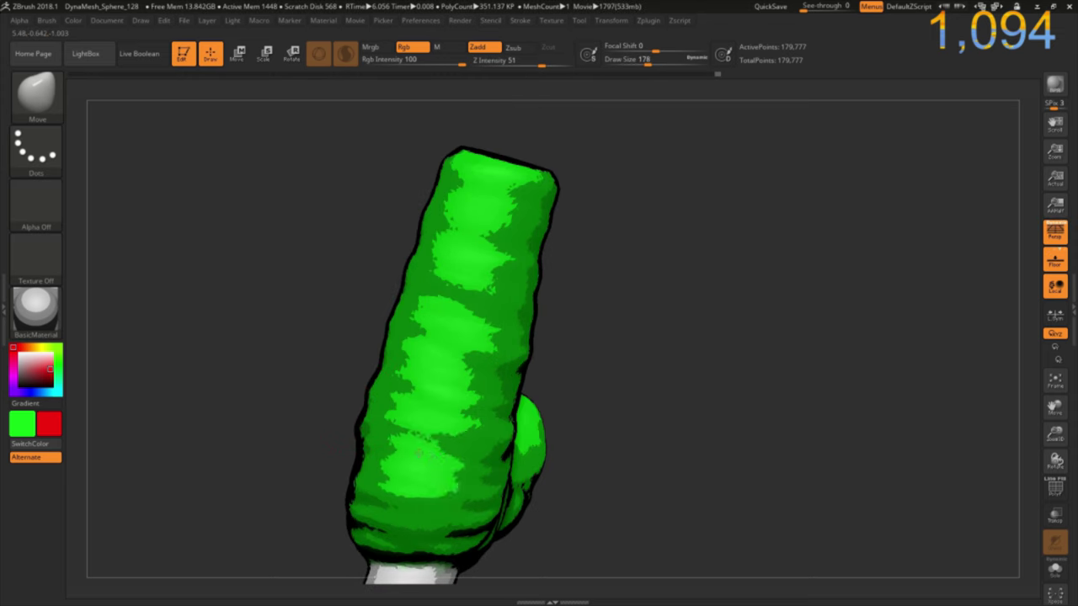
# Make the main colour red and paint a red band on the barrel with Flatten.
pyautogui.press('b')
pyautogui.press('m')
pyautogui.press('t')
pyautogui.press('ctrl')
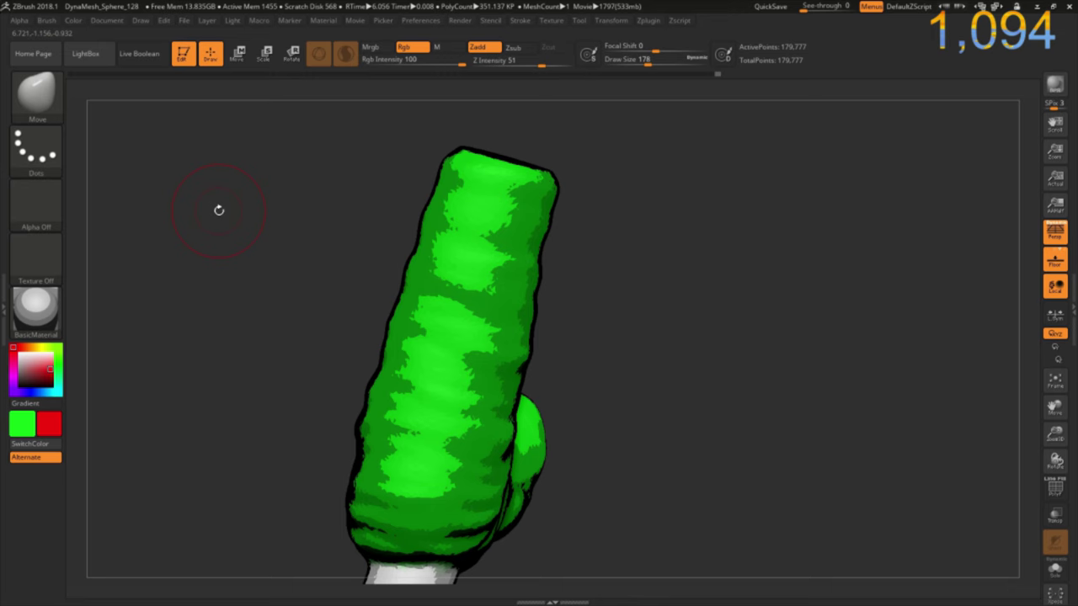
pyautogui.click(36, 429)
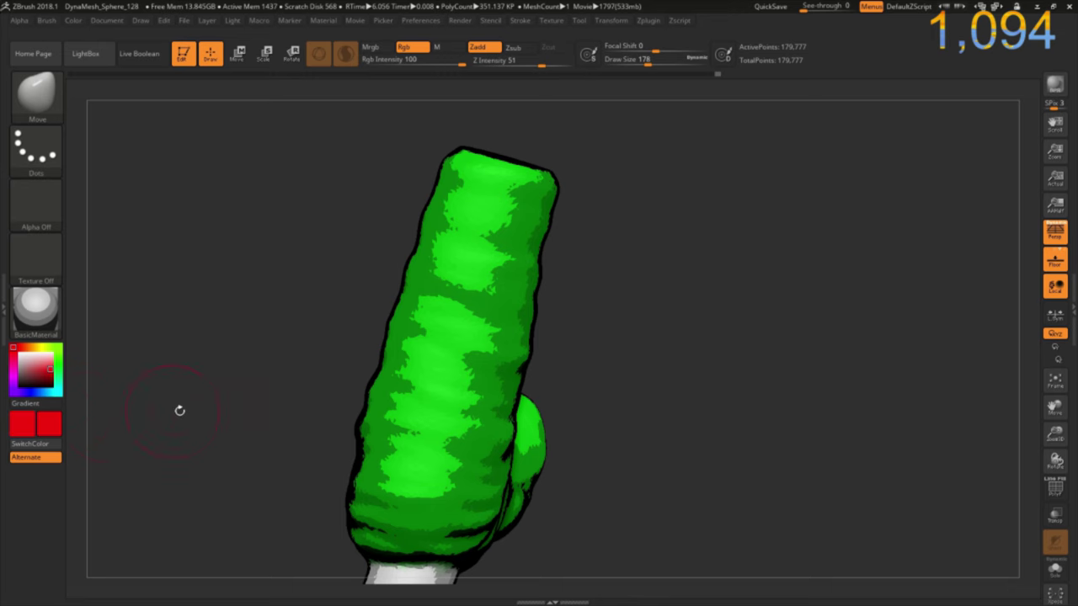
pyautogui.press('b')
pyautogui.press('f')
pyautogui.press('l')
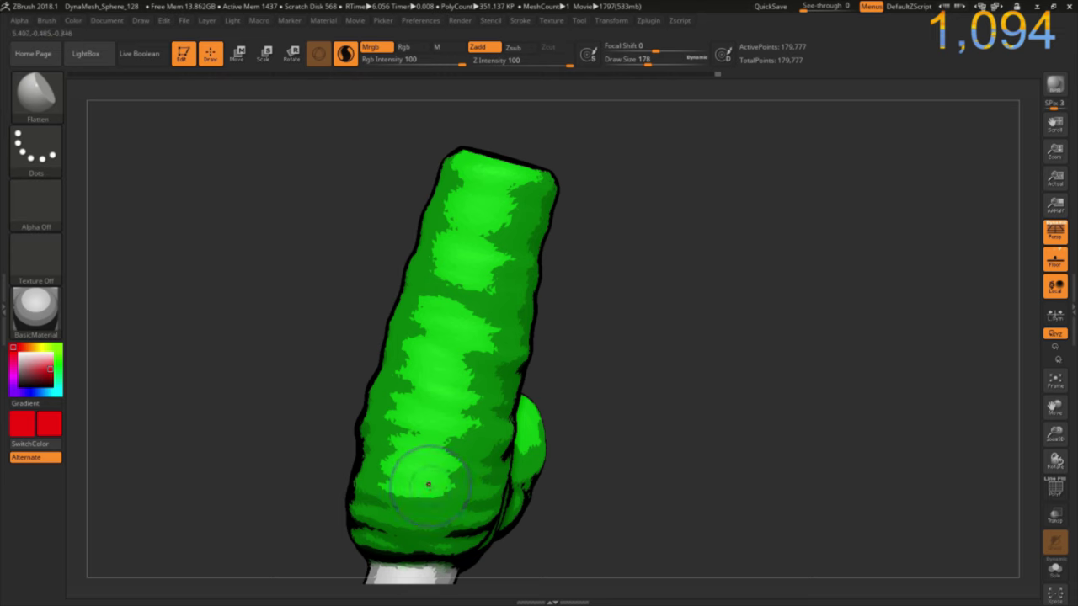
pyautogui.moveTo(428, 484)
pyautogui.mouseDown()
pyautogui.moveTo(391, 452)
pyautogui.moveTo(407, 452)
pyautogui.mouseUp()
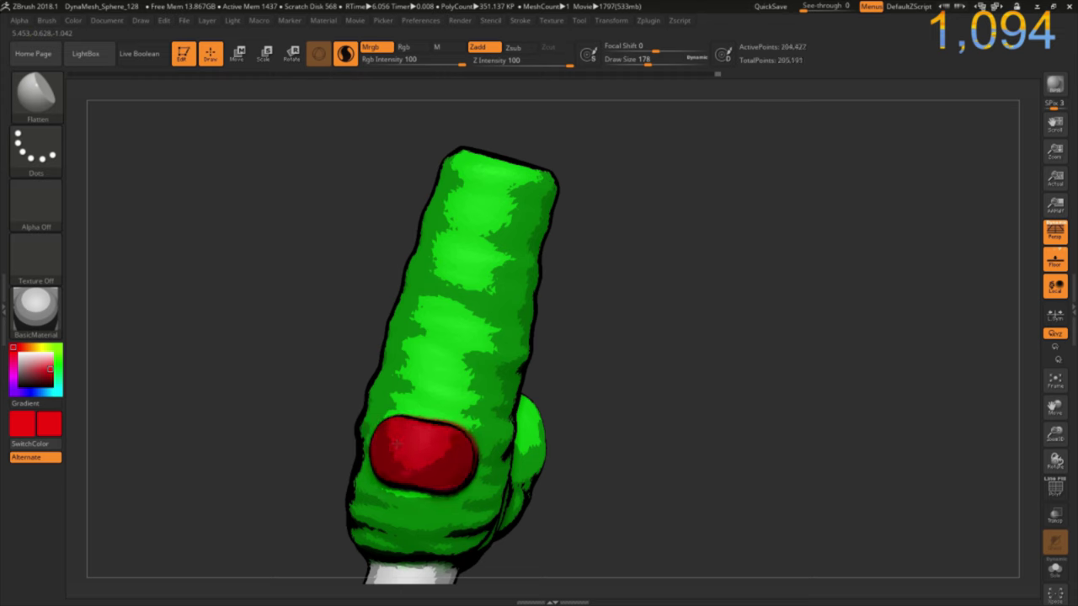
# DynaMesh the model, flatten and smooth the barrel tips, then inspect them.
pyautogui.keyDown('ctrl'); pyautogui.moveTo(329, 293); pyautogui.dragTo(276, 325); pyautogui.keyUp('ctrl')
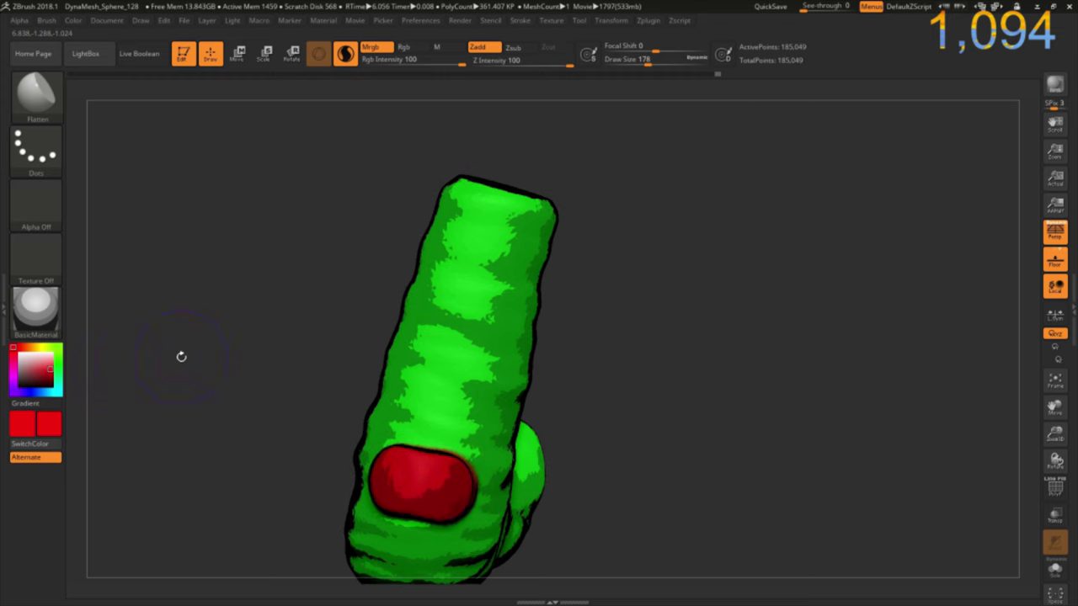
pyautogui.moveTo(457, 277)
pyautogui.mouseDown()
pyautogui.moveTo(478, 237)
pyautogui.moveTo(474, 249)
pyautogui.mouseUp()
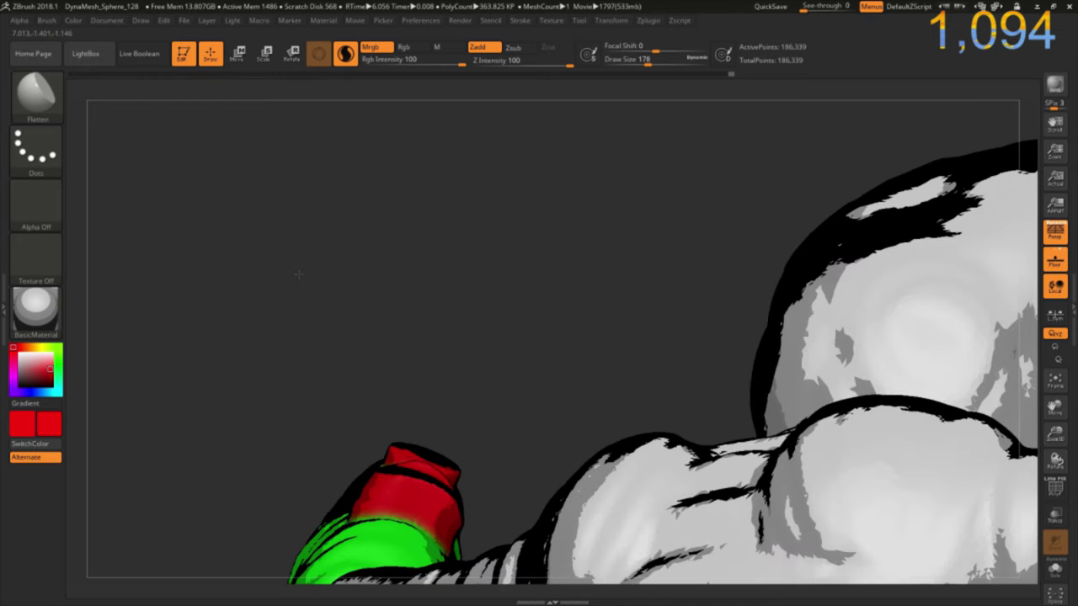
pyautogui.keyDown('shift'); pyautogui.moveTo(404, 454); pyautogui.dragTo(438, 480); pyautogui.keyUp('shift')
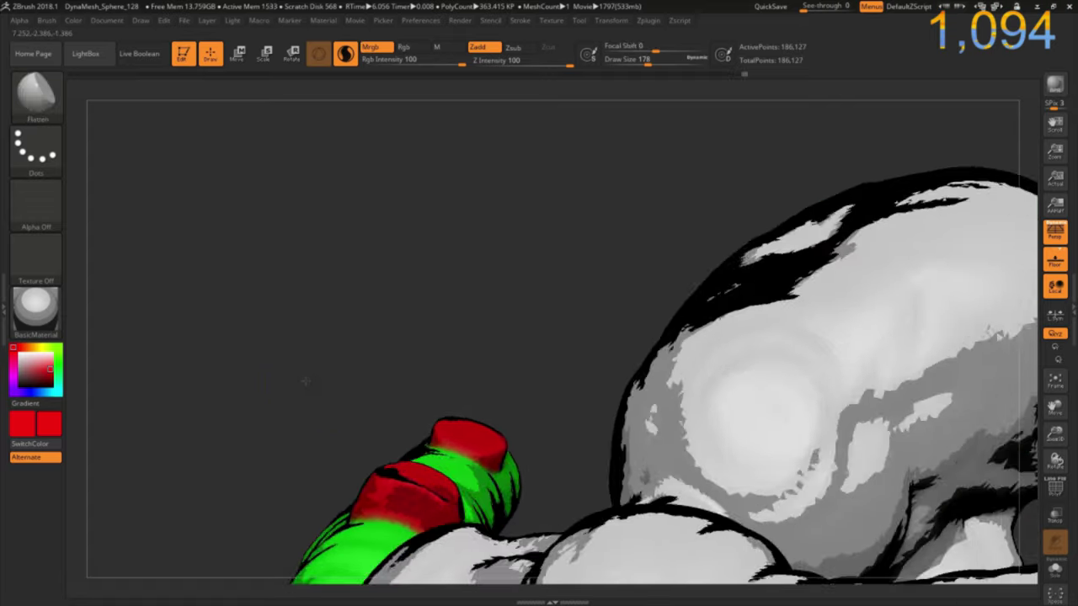
pyautogui.moveTo(306, 378); pyautogui.dragTo(273, 363)
pyautogui.moveTo(407, 298); pyautogui.dragTo(404, 292)
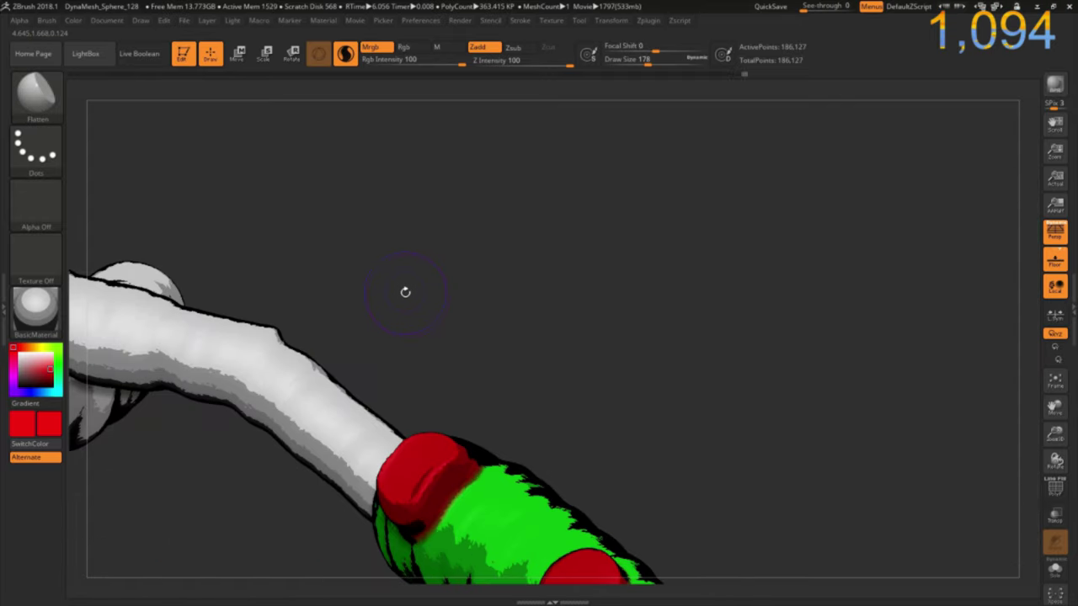
pyautogui.moveTo(470, 259); pyautogui.dragTo(476, 232)
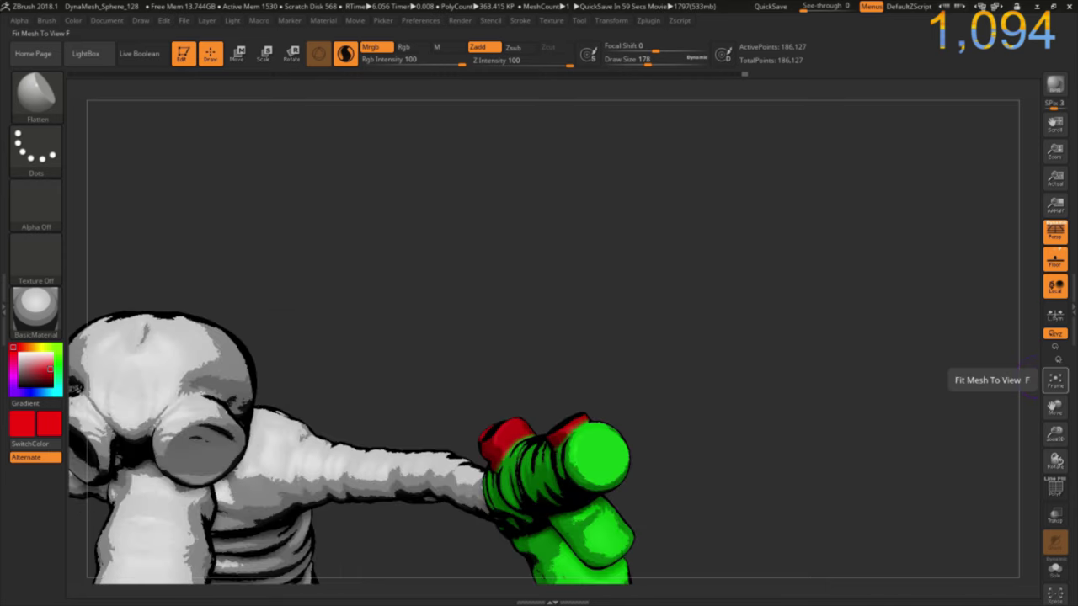
pyautogui.moveTo(522, 267)
pyautogui.mouseDown()
pyautogui.moveTo(563, 314)
pyautogui.moveTo(596, 249)
pyautogui.mouseUp()
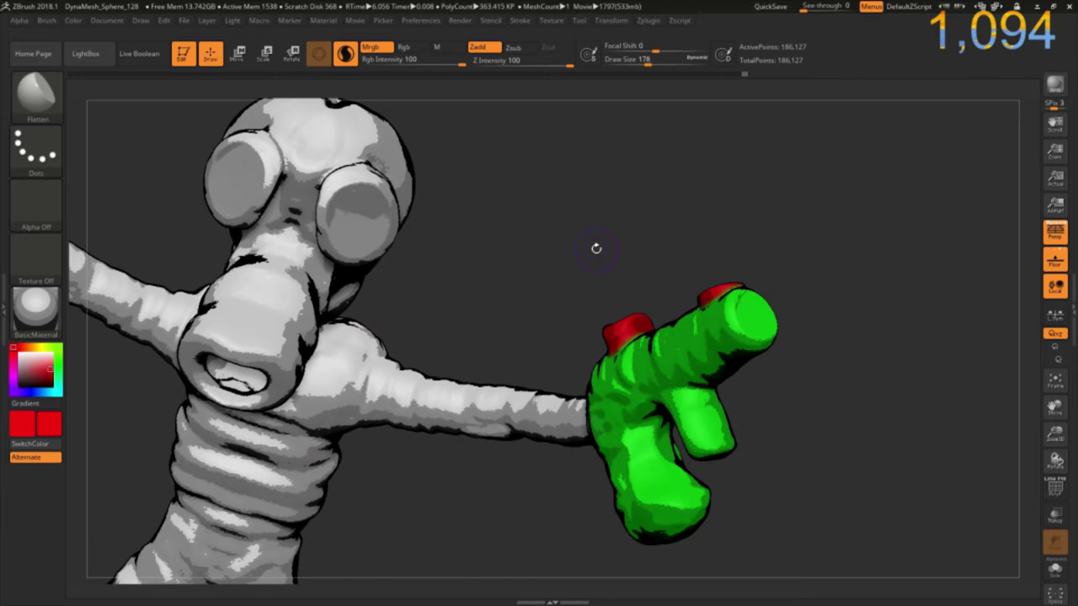
pyautogui.click(19, 366)
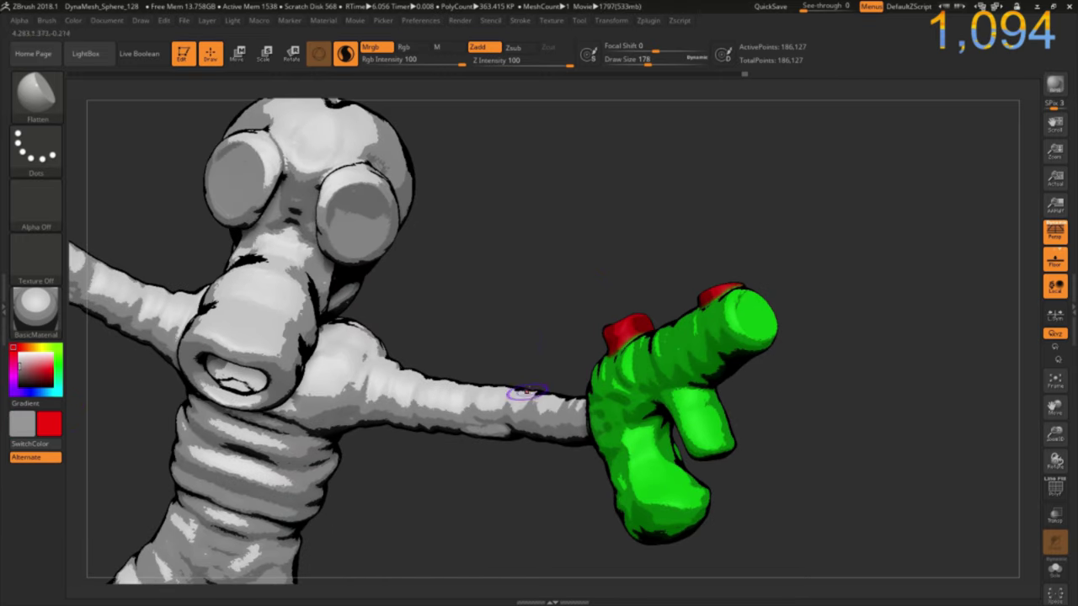
# Paint raised light-grey patches on the gun's side and grip.
pyautogui.moveTo(526, 392); pyautogui.dragTo(623, 411, button='right')
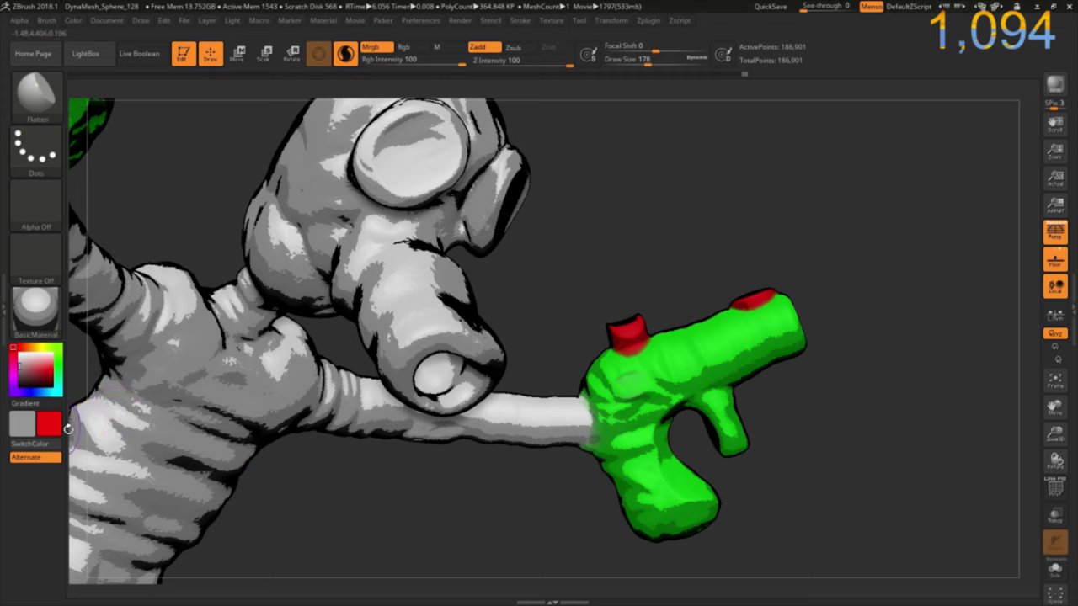
pyautogui.click(48, 427)
pyautogui.moveTo(627, 387); pyautogui.dragTo(640, 384)
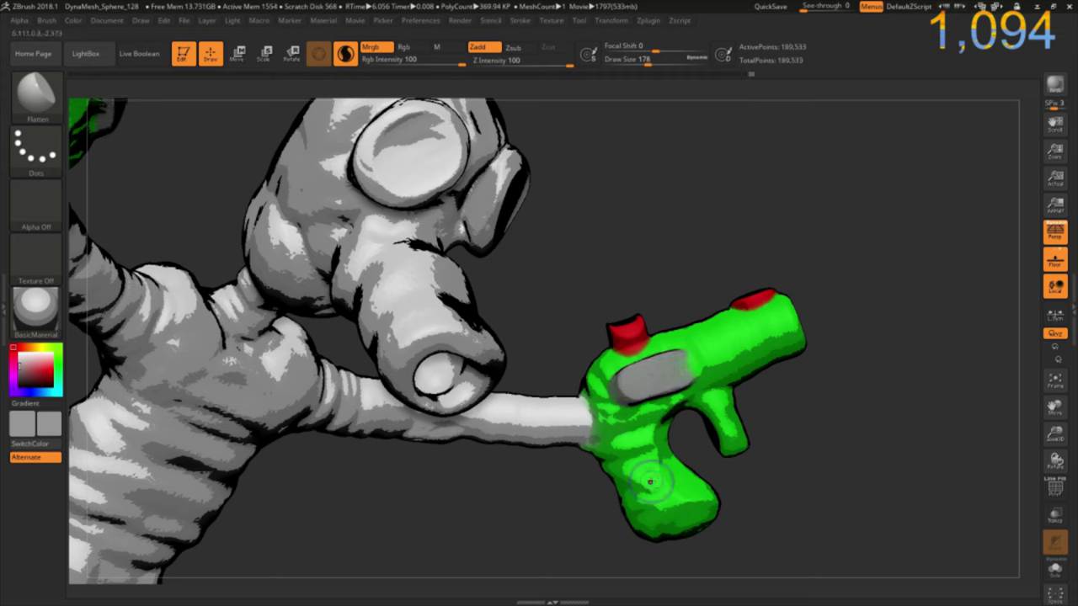
pyautogui.moveTo(660, 503); pyautogui.dragTo(684, 482)
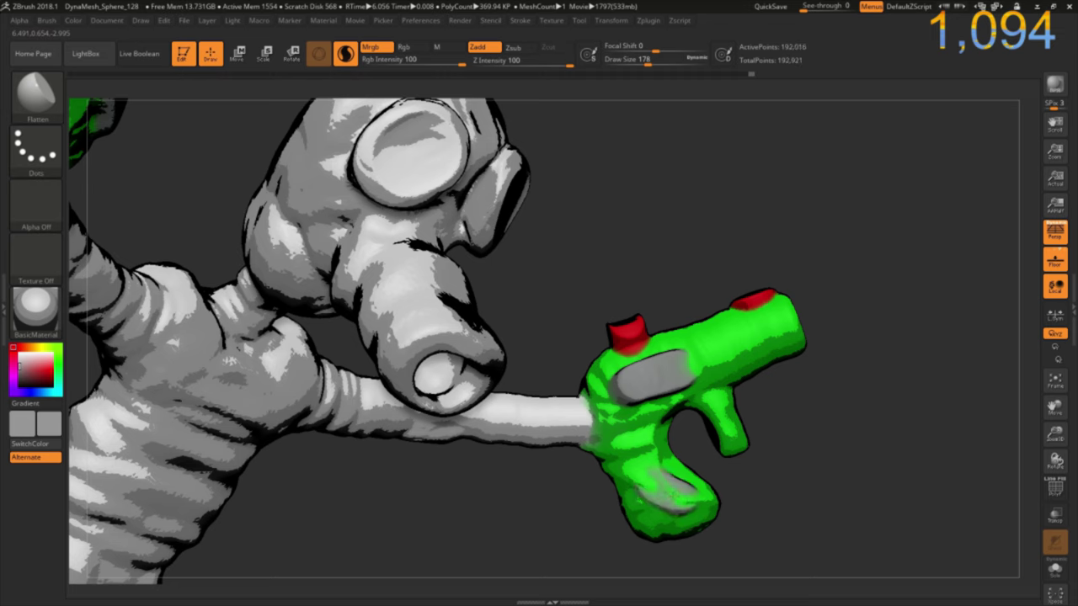
pyautogui.moveTo(635, 476); pyautogui.dragTo(661, 504)
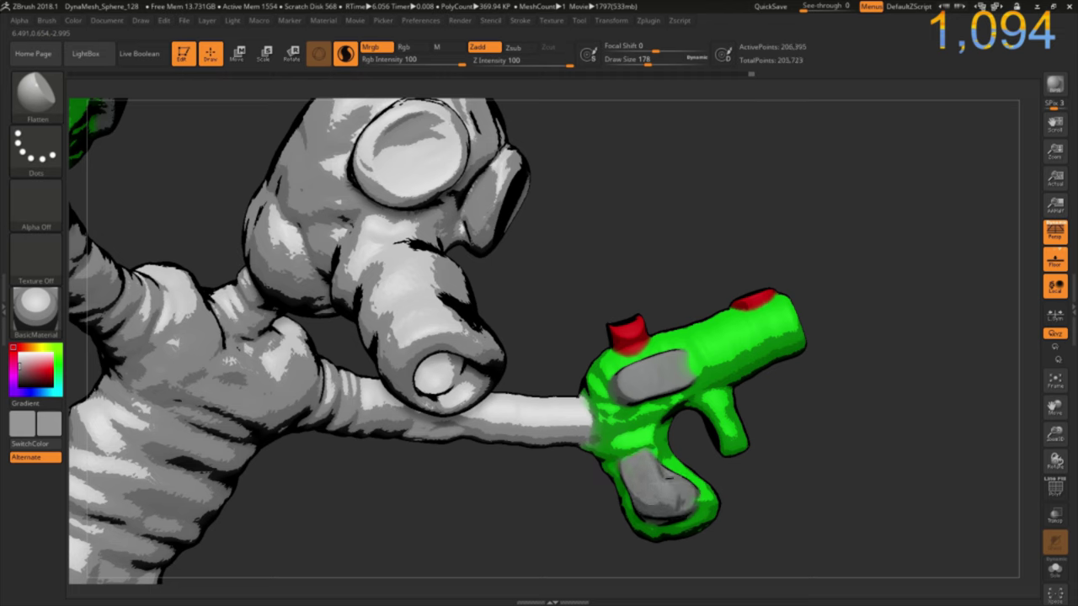
pyautogui.moveTo(640, 468); pyautogui.dragTo(681, 497)
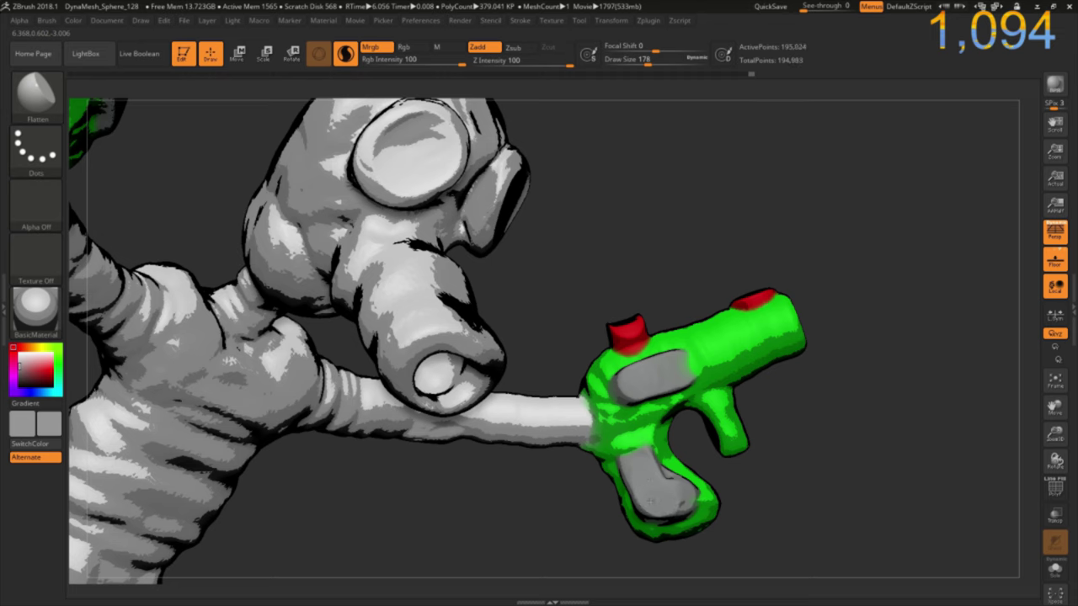
pyautogui.moveTo(650, 478); pyautogui.dragTo(638, 510)
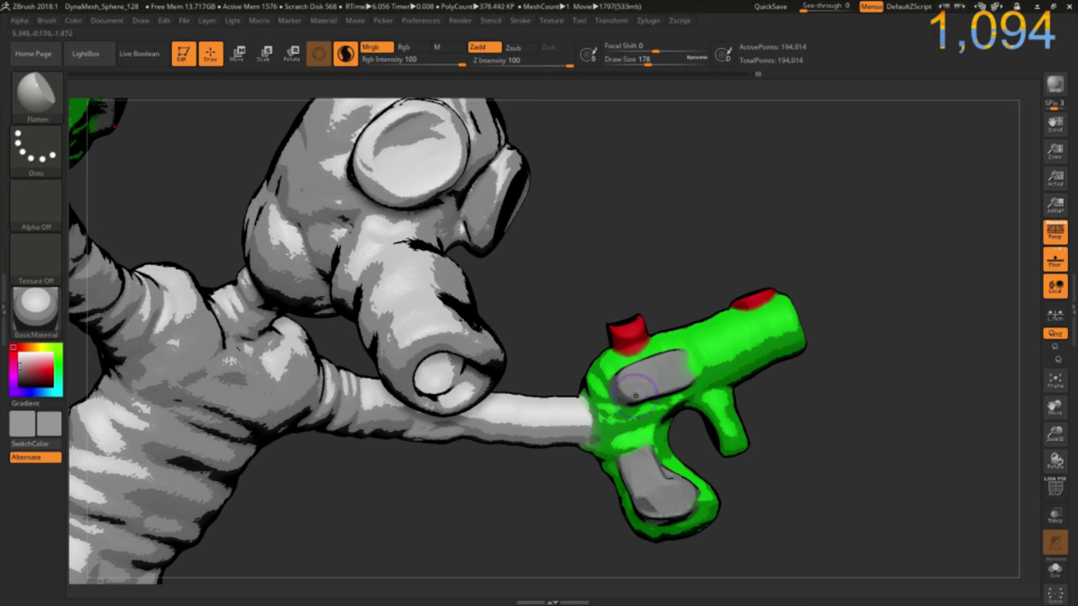
# With a smaller brush, round the grey pad's tip into a thumb shape.
pyautogui.keyDown('ctrl'); pyautogui.moveTo(636, 394); pyautogui.dragTo(709, 479, button='right'); pyautogui.keyUp('ctrl')
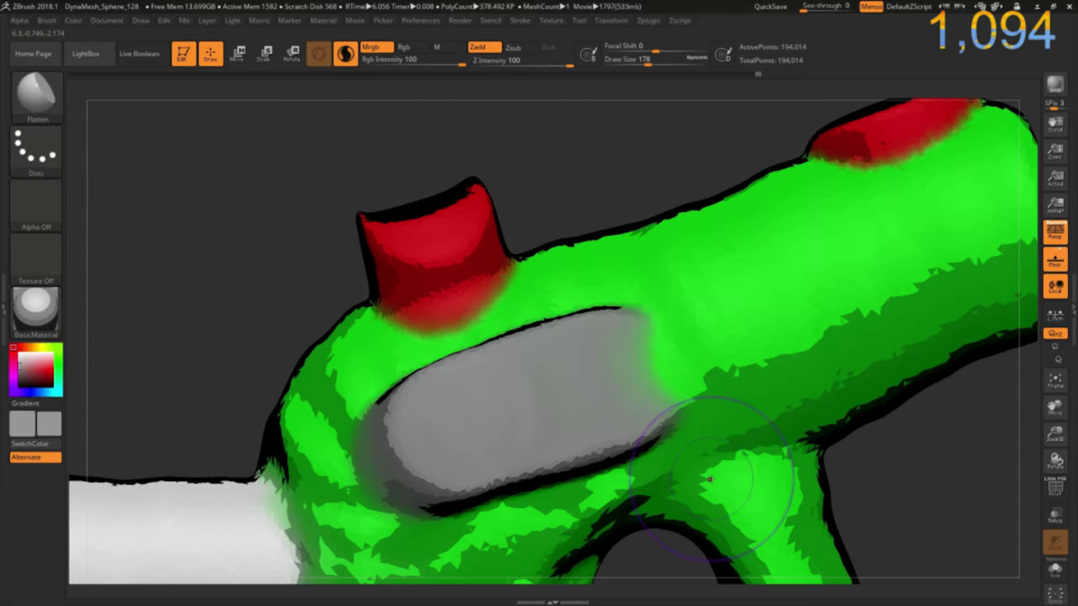
pyautogui.press('[')
pyautogui.press('[')
pyautogui.press('[')
pyautogui.moveTo(638, 374)
pyautogui.mouseDown()
pyautogui.moveTo(637, 404)
pyautogui.moveTo(654, 397)
pyautogui.mouseUp()
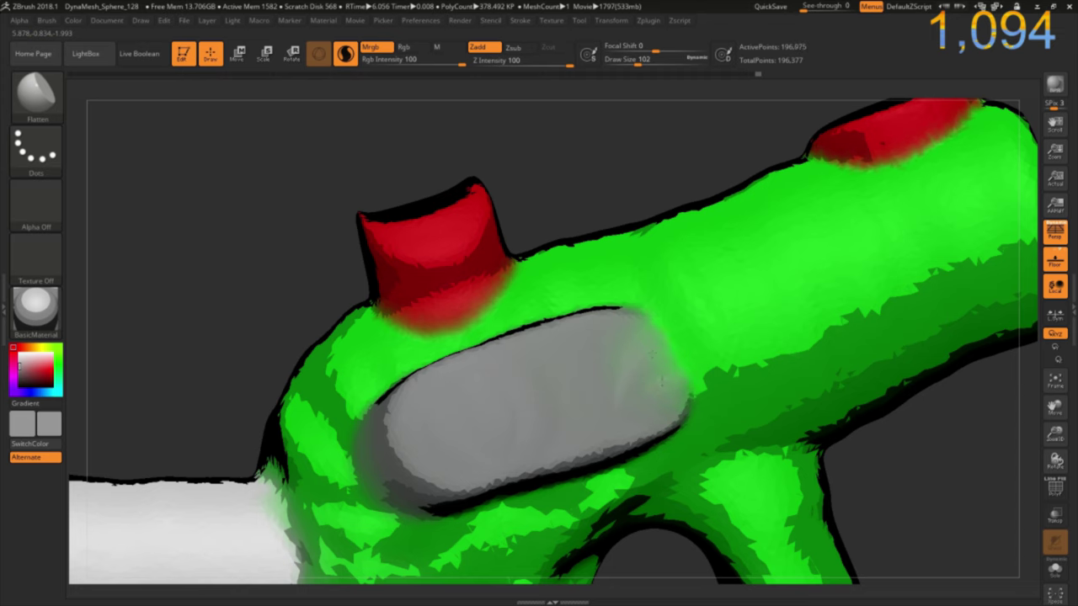
pyautogui.moveTo(657, 346); pyautogui.dragTo(665, 352)
pyautogui.moveTo(619, 379)
pyautogui.mouseDown()
pyautogui.moveTo(640, 308)
pyautogui.moveTo(686, 320)
pyautogui.moveTo(716, 371)
pyautogui.moveTo(695, 421)
pyautogui.mouseUp()
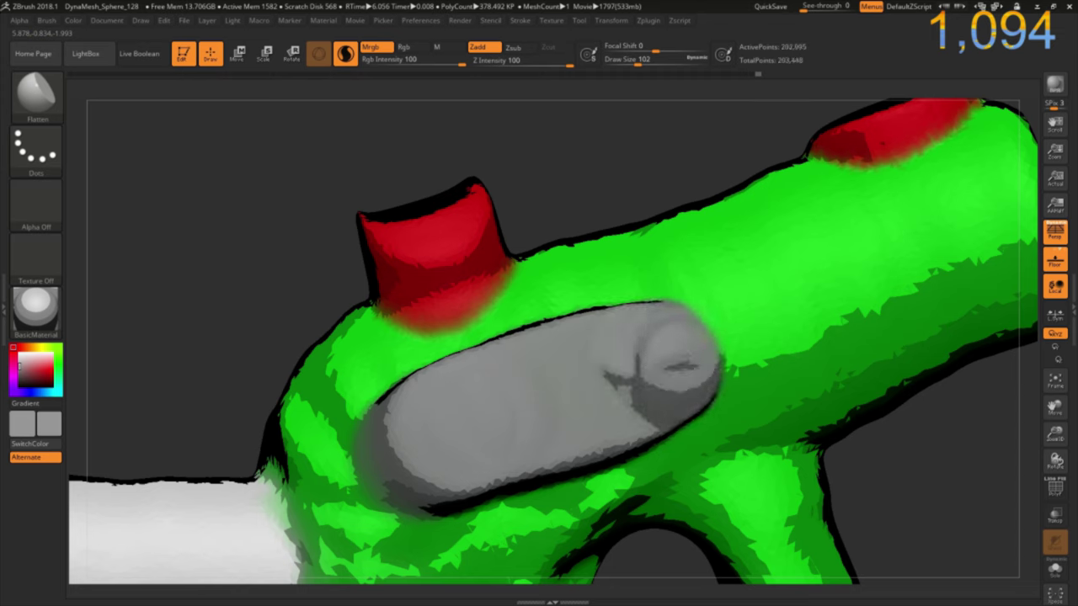
pyautogui.moveTo(698, 315); pyautogui.dragTo(707, 404)
pyautogui.moveTo(632, 312)
pyautogui.mouseDown()
pyautogui.moveTo(674, 371)
pyautogui.moveTo(699, 379)
pyautogui.mouseUp()
pyautogui.moveTo(681, 320); pyautogui.dragTo(673, 413)
# Flatten the thumb tip and resculpt a rounded nail outline on it.
pyautogui.moveTo(707, 354)
pyautogui.mouseDown()
pyautogui.moveTo(657, 421)
pyautogui.moveTo(606, 337)
pyautogui.mouseUp()
pyautogui.moveTo(623, 420)
pyautogui.mouseDown()
pyautogui.moveTo(589, 346)
pyautogui.moveTo(615, 429)
pyautogui.mouseUp()
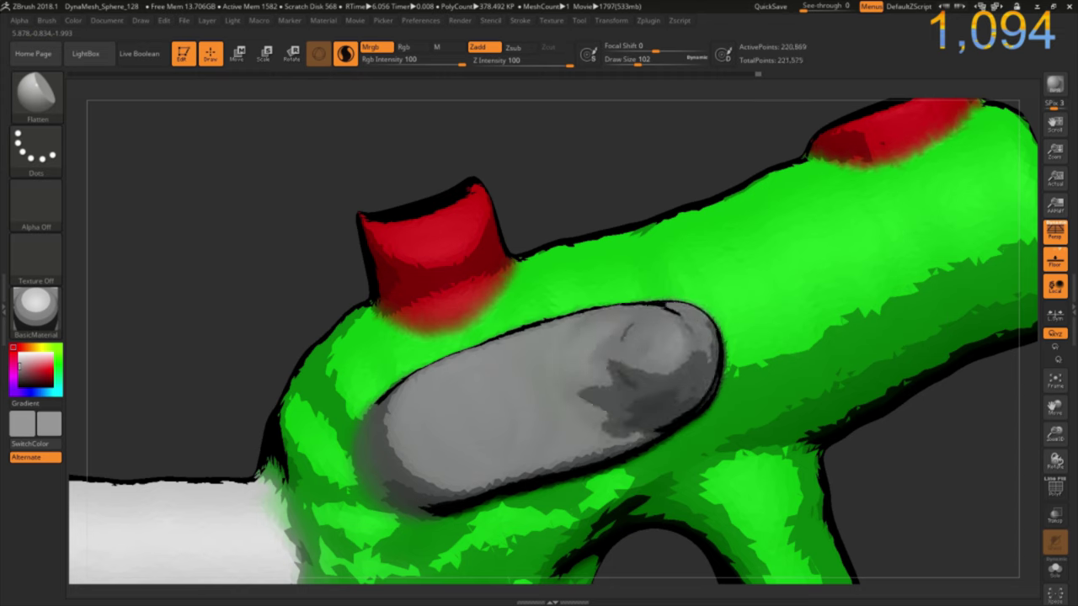
pyautogui.moveTo(640, 396); pyautogui.dragTo(581, 337)
pyautogui.moveTo(590, 391)
pyautogui.mouseDown()
pyautogui.moveTo(593, 434)
pyautogui.moveTo(677, 337)
pyautogui.mouseUp()
pyautogui.moveTo(665, 387)
pyautogui.mouseDown()
pyautogui.moveTo(589, 370)
pyautogui.moveTo(598, 396)
pyautogui.mouseUp()
pyautogui.moveTo(682, 320)
pyautogui.keyDown('shift'); pyautogui.mouseDown()
pyautogui.moveTo(647, 343)
pyautogui.moveTo(654, 309)
pyautogui.mouseUp(); pyautogui.keyUp('shift')
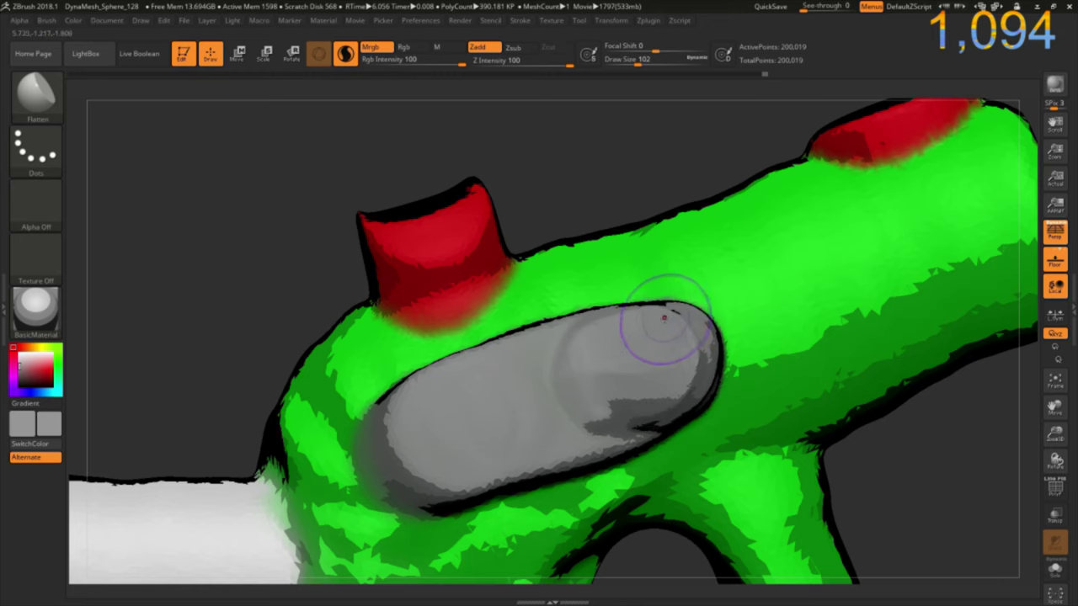
# Reshape the pad's upper contour, right edge and left end with the Move brush.
pyautogui.press('b')
pyautogui.press('m')
pyautogui.press('v')
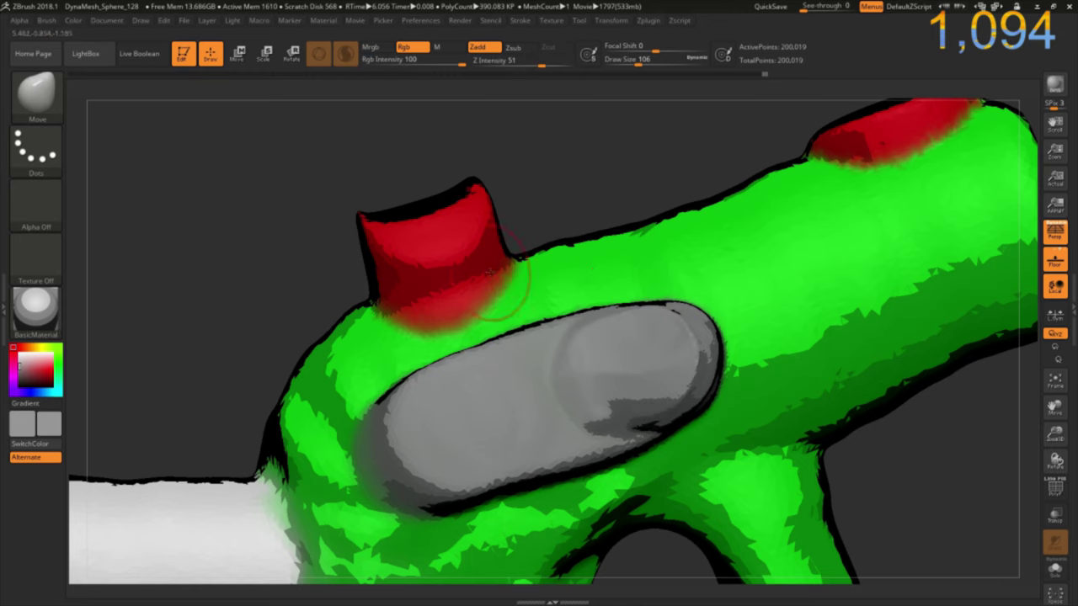
pyautogui.moveTo(659, 290); pyautogui.dragTo(659, 278)
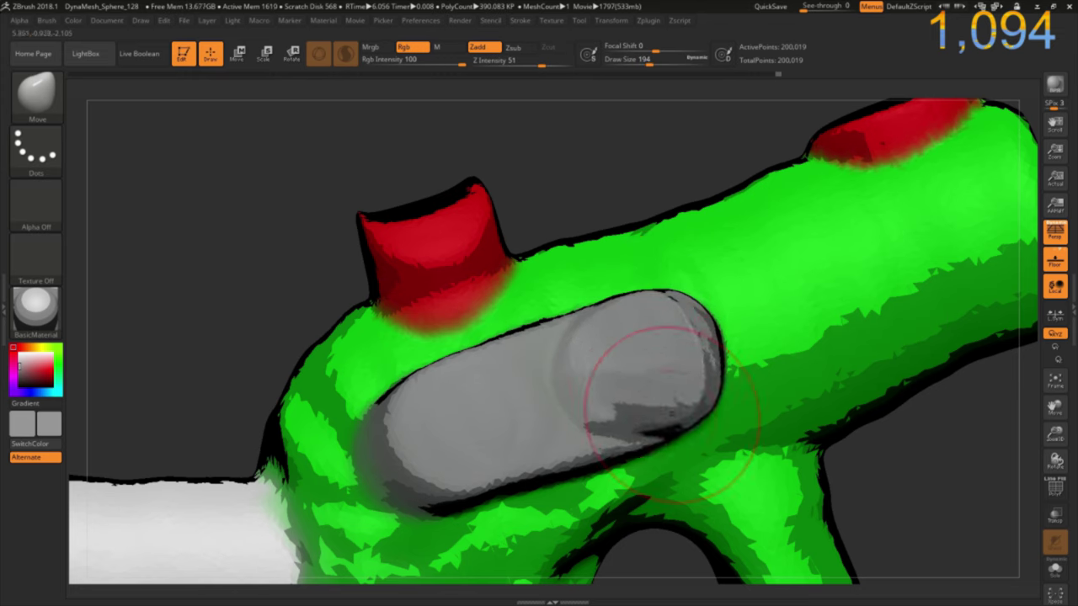
pyautogui.moveTo(685, 373); pyautogui.dragTo(701, 400)
pyautogui.moveTo(706, 329); pyautogui.dragTo(678, 391)
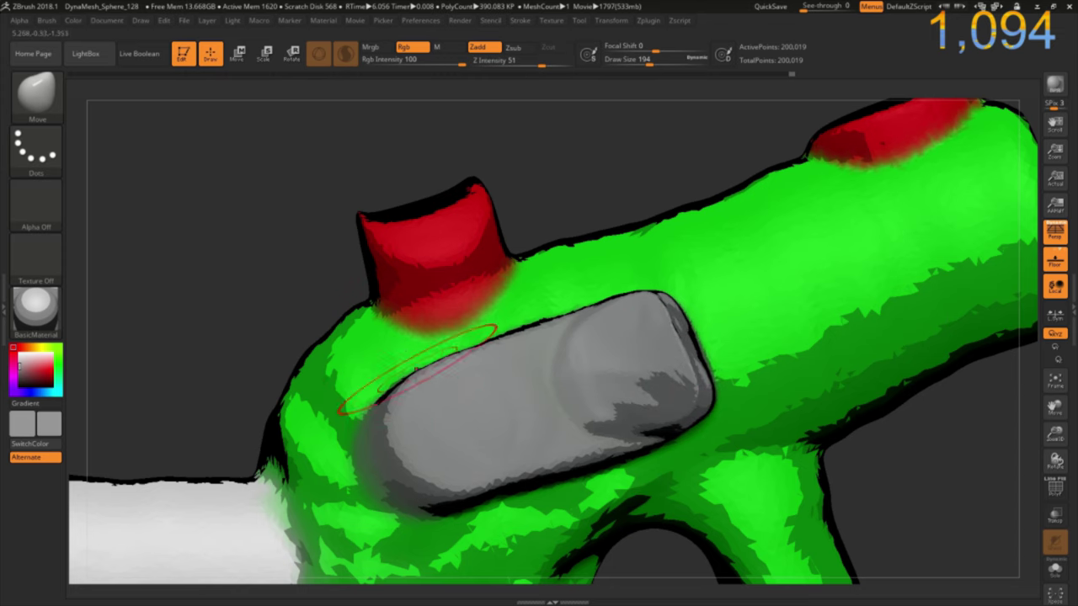
pyautogui.moveTo(395, 421); pyautogui.dragTo(389, 429)
pyautogui.moveTo(379, 467)
pyautogui.mouseDown()
pyautogui.moveTo(363, 473)
pyautogui.moveTo(386, 433)
pyautogui.mouseUp()
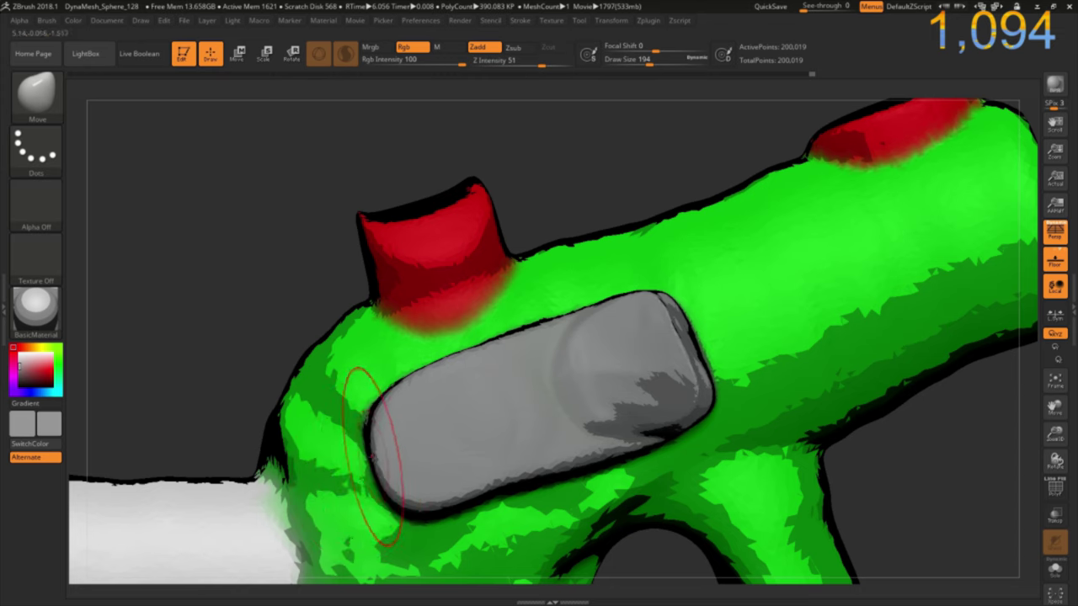
pyautogui.press('[')
pyautogui.press('[')
pyautogui.press('[')
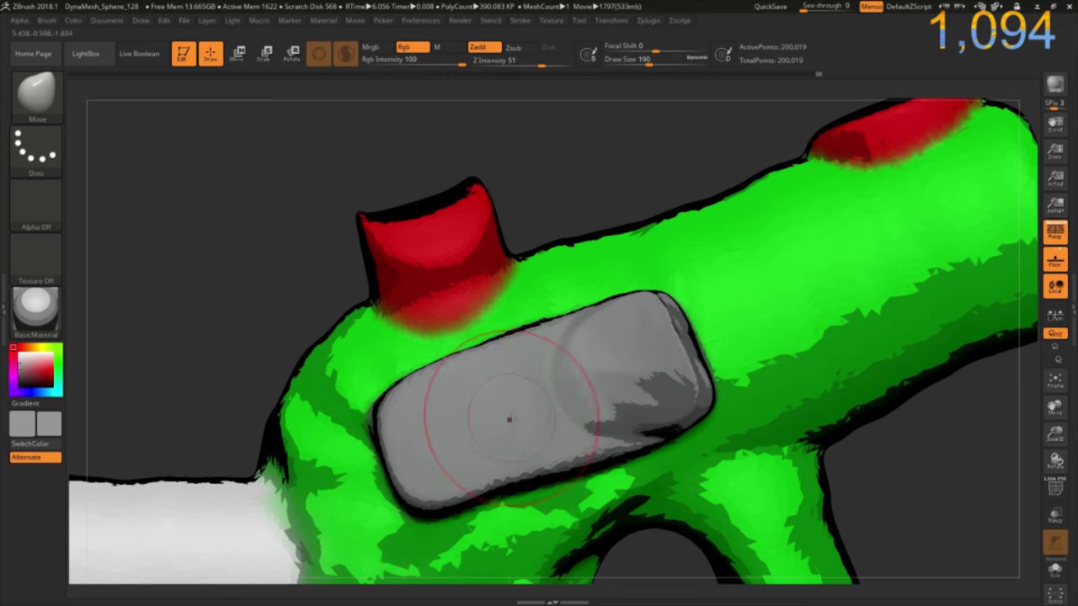
pyautogui.press('shift')
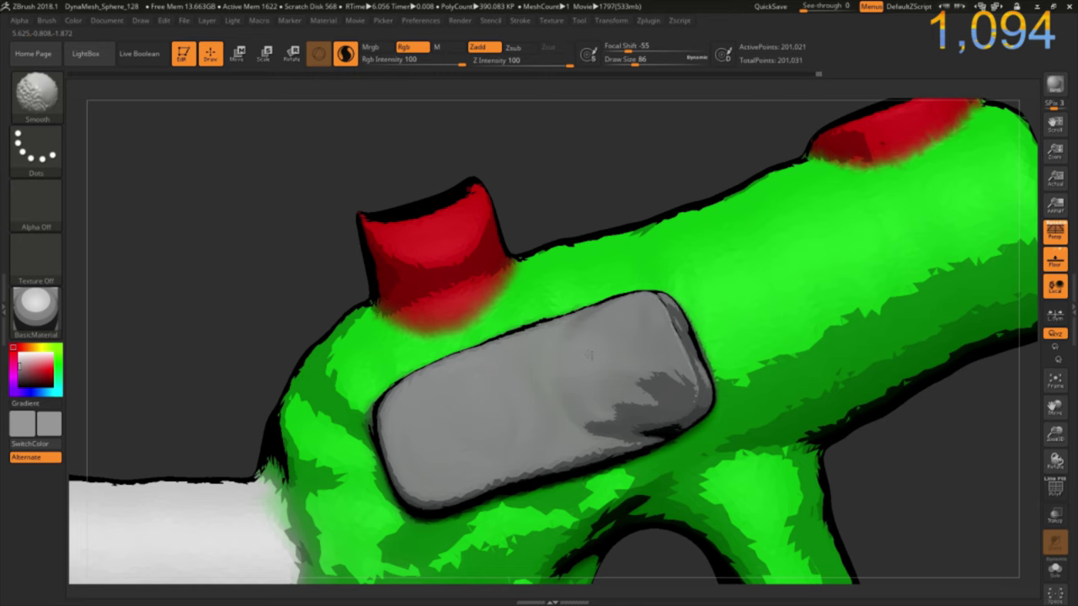
# Flatten the grey pad's surface, including its dark area, with the Flatten brush.
pyautogui.press('b')
pyautogui.press('f')
pyautogui.press('l')
pyautogui.moveTo(602, 358); pyautogui.dragTo(566, 396)
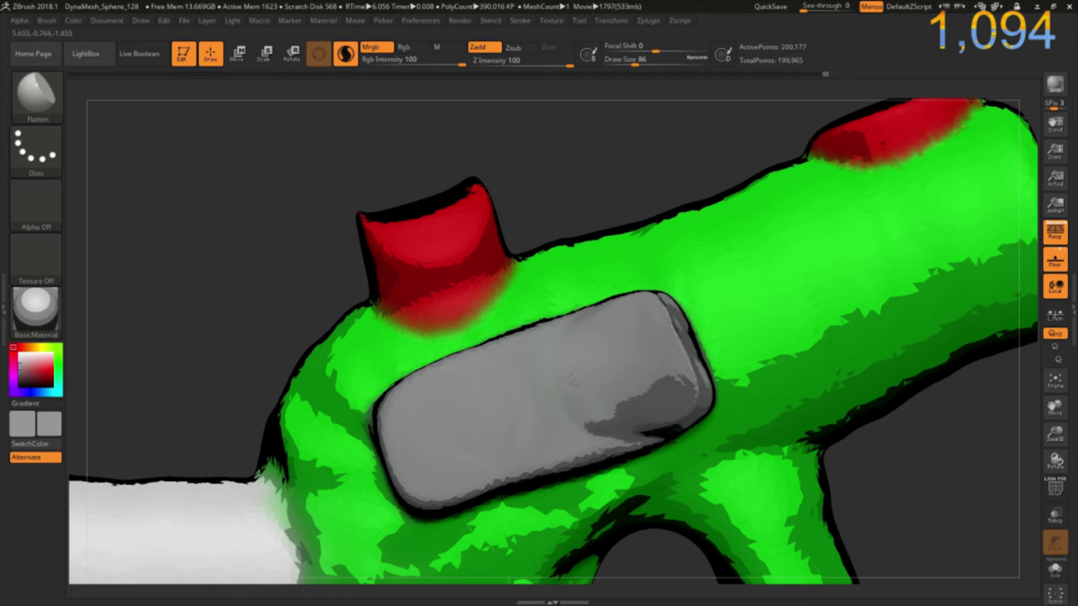
pyautogui.moveTo(631, 389)
pyautogui.mouseDown()
pyautogui.moveTo(616, 404)
pyautogui.moveTo(649, 387)
pyautogui.moveTo(613, 395)
pyautogui.moveTo(665, 354)
pyautogui.mouseUp()
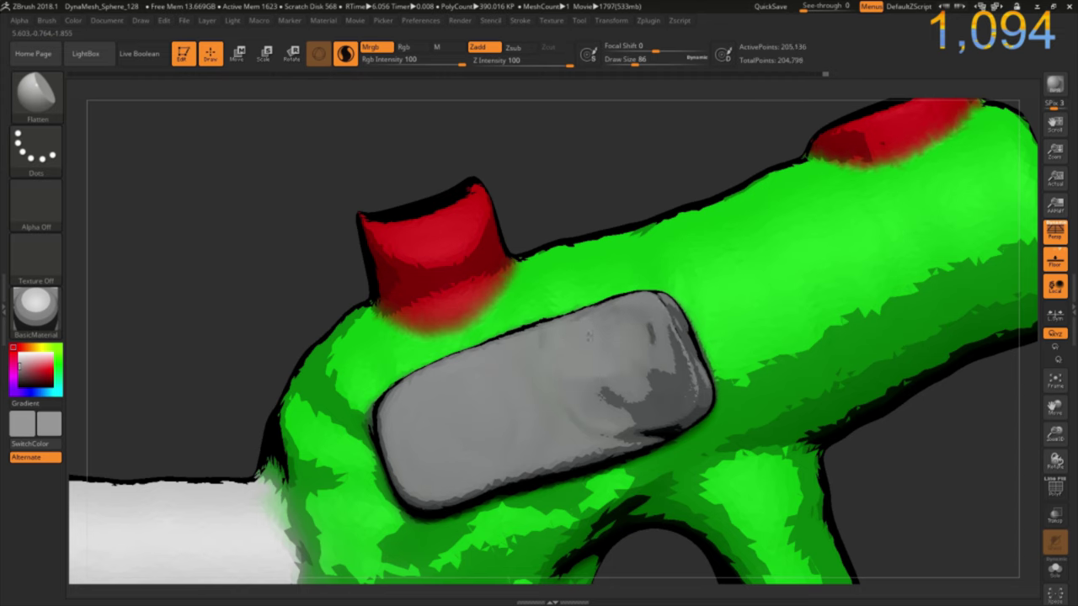
pyautogui.press('b')
pyautogui.press('s')
pyautogui.press('l')
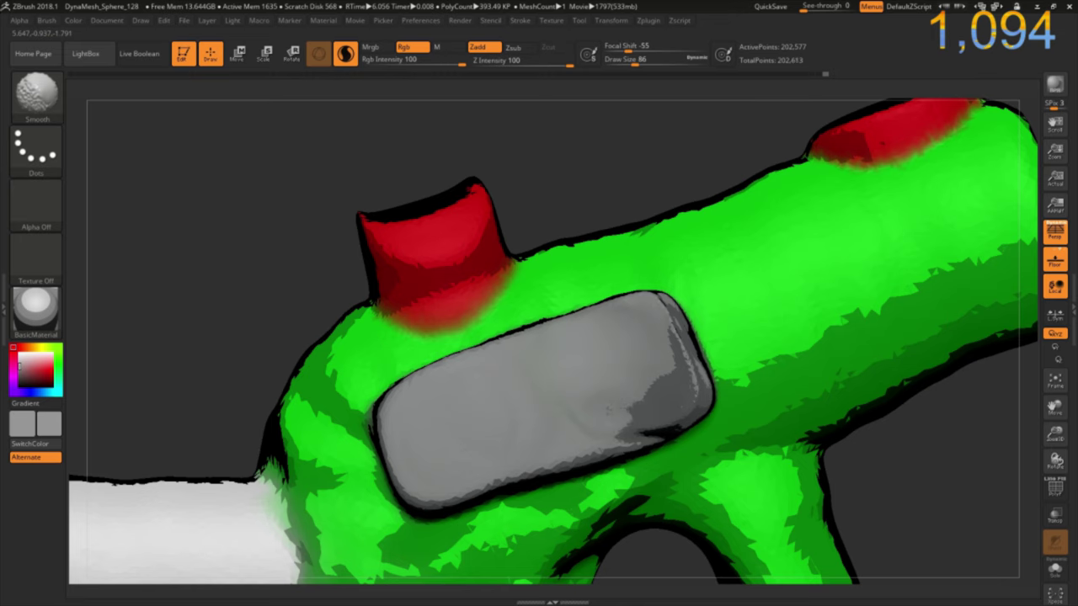
pyautogui.moveTo(573, 207)
pyautogui.mouseDown()
pyautogui.moveTo(556, 221)
pyautogui.moveTo(627, 365)
pyautogui.mouseUp()
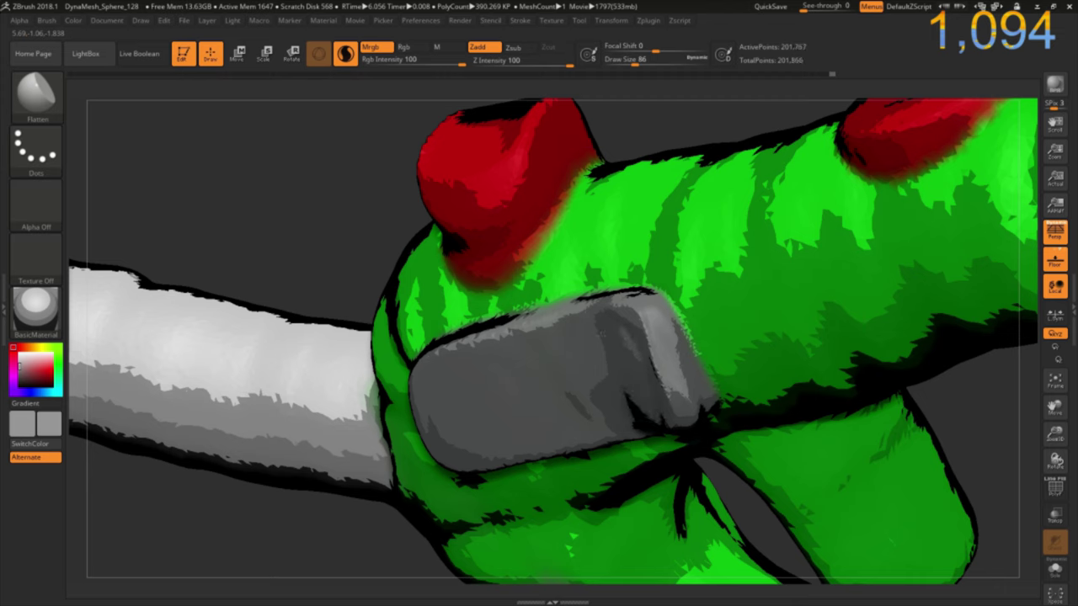
# Flatten and smooth the grey thumb pad on the gun, then view it from above.
pyautogui.moveTo(601, 334); pyautogui.dragTo(633, 415)
pyautogui.moveTo(603, 347)
pyautogui.mouseDown()
pyautogui.moveTo(631, 420)
pyautogui.moveTo(589, 370)
pyautogui.moveTo(623, 425)
pyautogui.moveTo(580, 392)
pyautogui.mouseUp()
pyautogui.moveTo(564, 324); pyautogui.dragTo(589, 429)
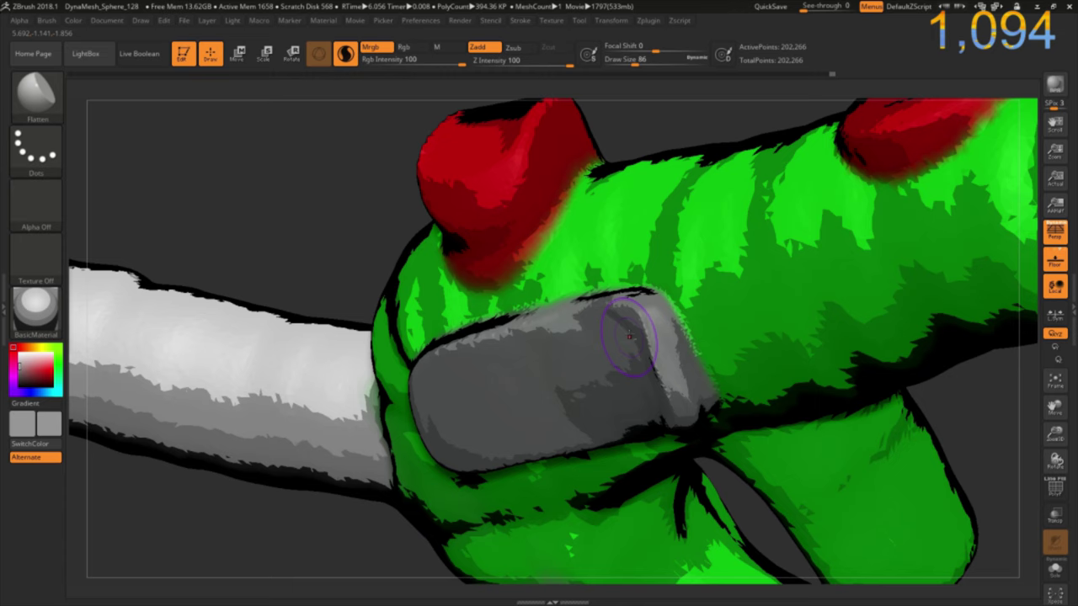
pyautogui.keyDown('shift'); pyautogui.moveTo(637, 363); pyautogui.dragTo(653, 383); pyautogui.keyUp('shift')
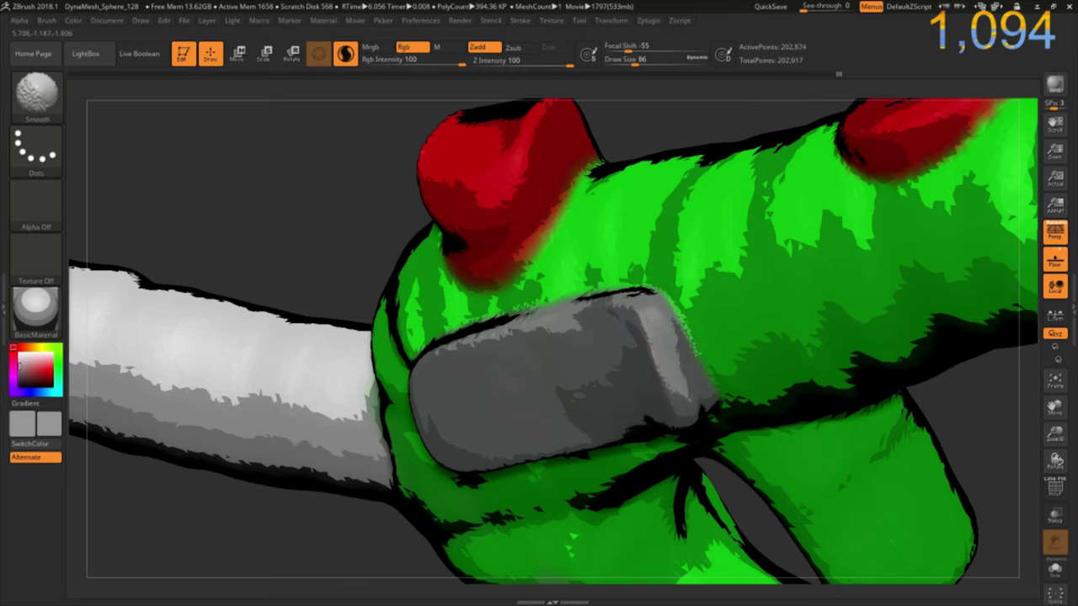
pyautogui.moveTo(339, 224); pyautogui.dragTo(537, 212)
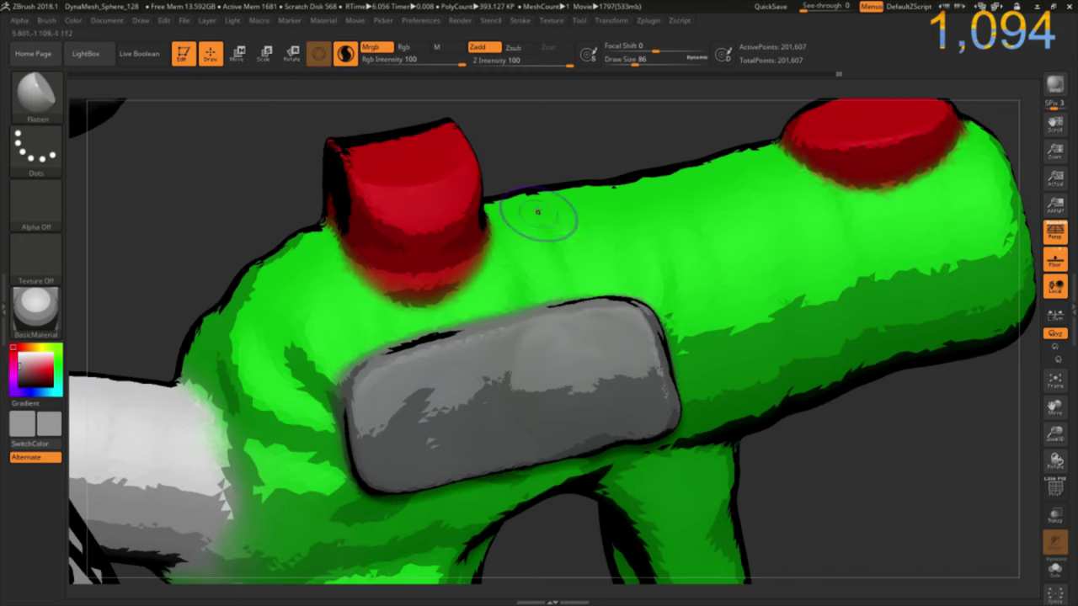
pyautogui.moveTo(517, 168); pyautogui.dragTo(514, 163)
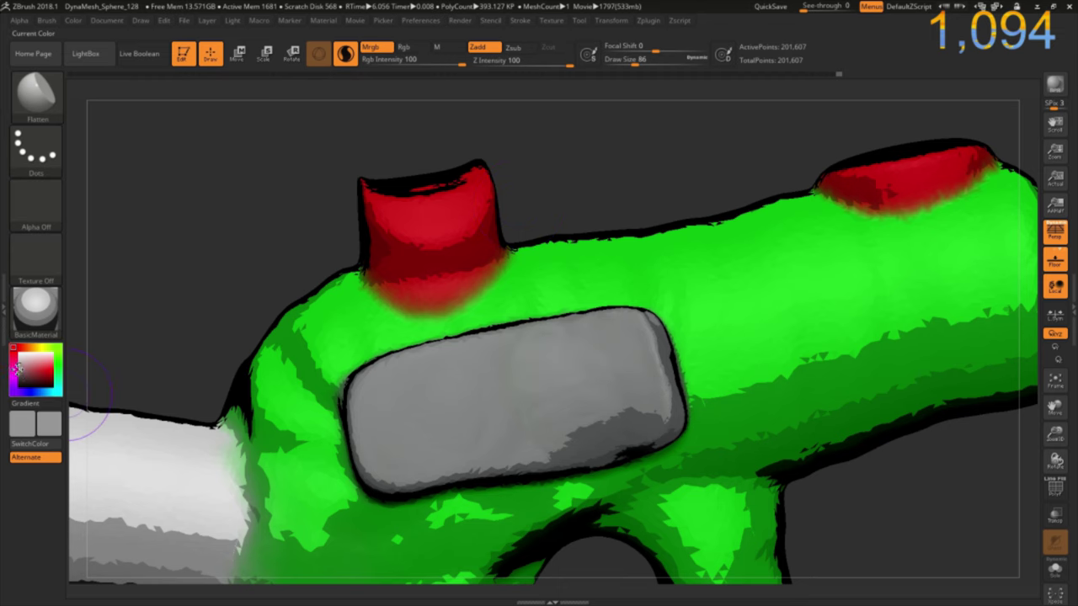
# Pick a darker grey as the main paint colour.
pyautogui.click(21, 372)
pyautogui.moveTo(22, 423); pyautogui.dragTo(161, 370)
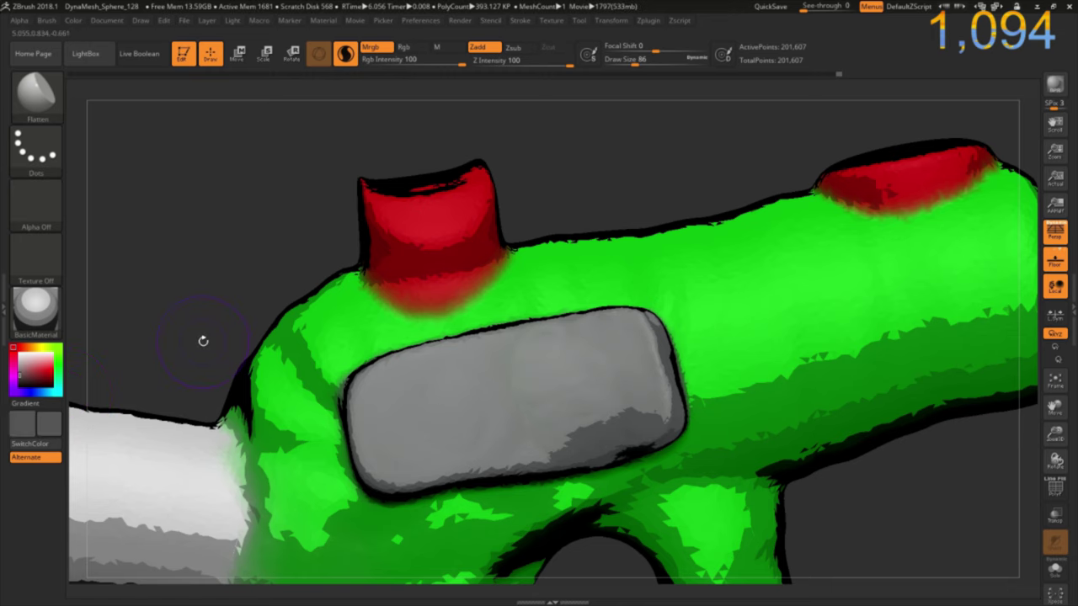
pyautogui.moveTo(560, 173); pyautogui.dragTo(637, 330)
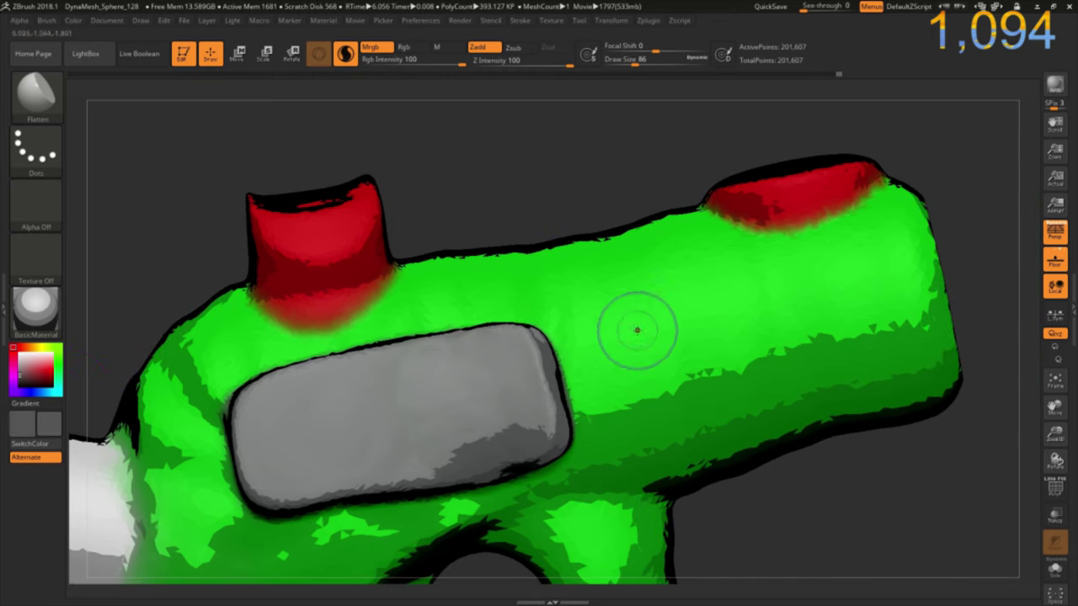
# Paint a dark grey vertical pill button beside the grey pad and refine its shading.
pyautogui.moveTo(654, 294); pyautogui.dragTo(686, 416)
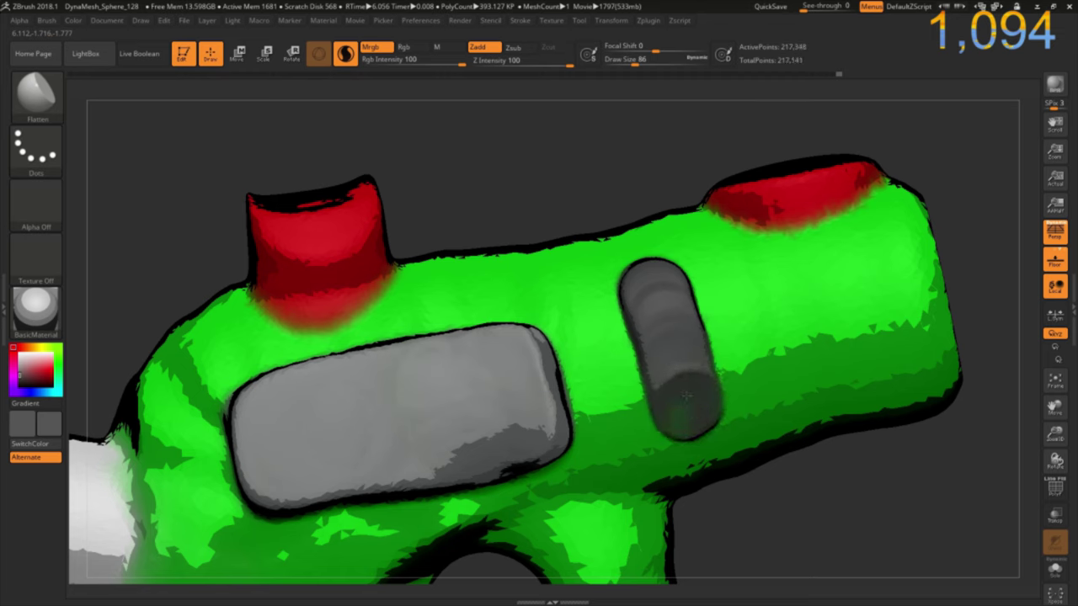
pyautogui.moveTo(674, 385); pyautogui.dragTo(680, 381)
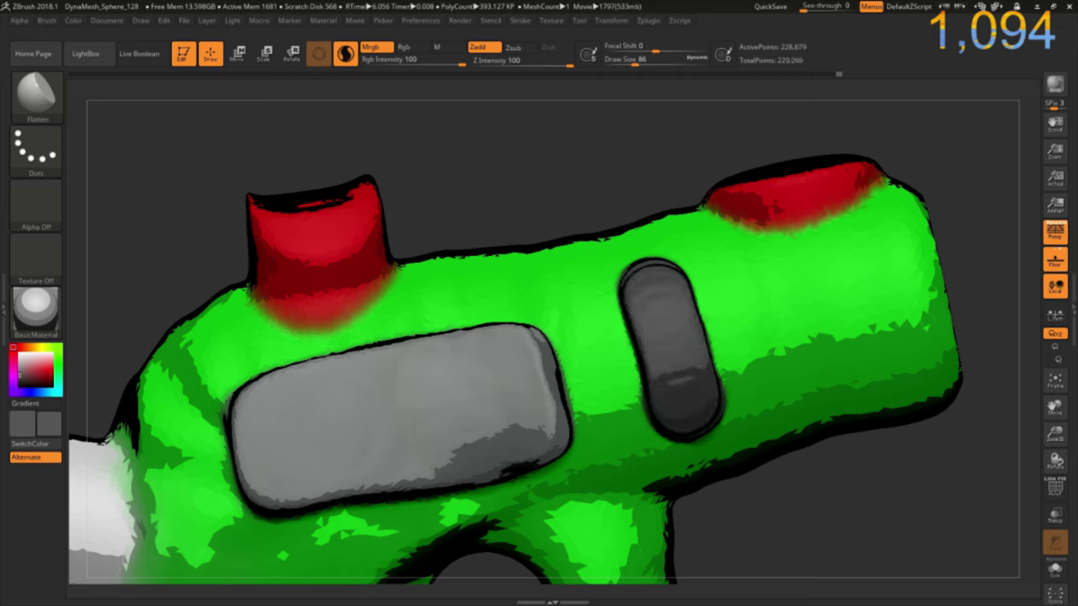
pyautogui.moveTo(684, 333); pyautogui.dragTo(686, 358)
pyautogui.moveTo(682, 405); pyautogui.dragTo(684, 401)
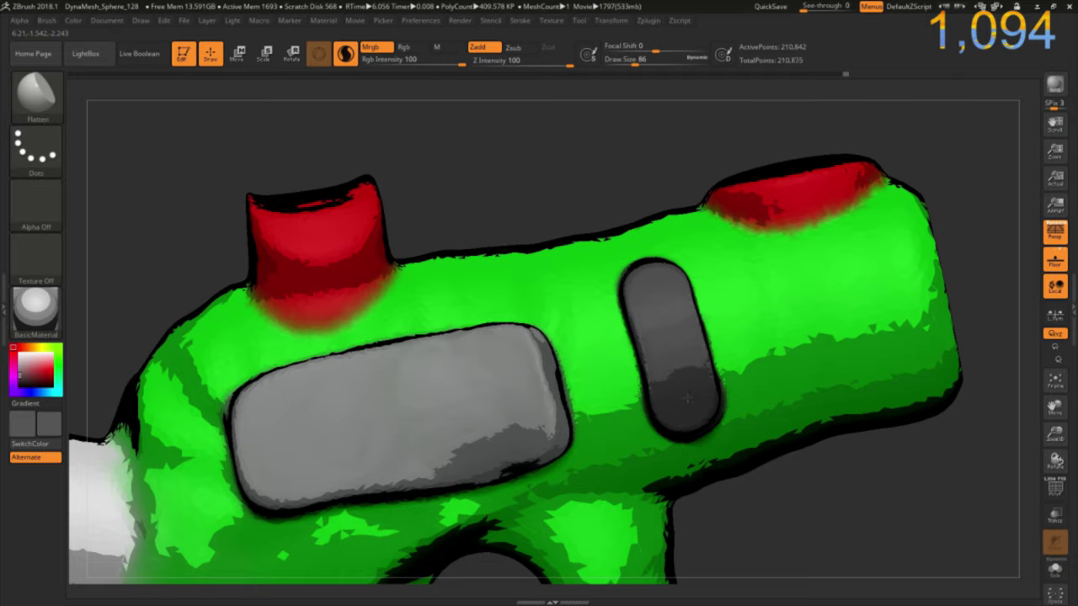
pyautogui.moveTo(768, 498); pyautogui.dragTo(590, 404)
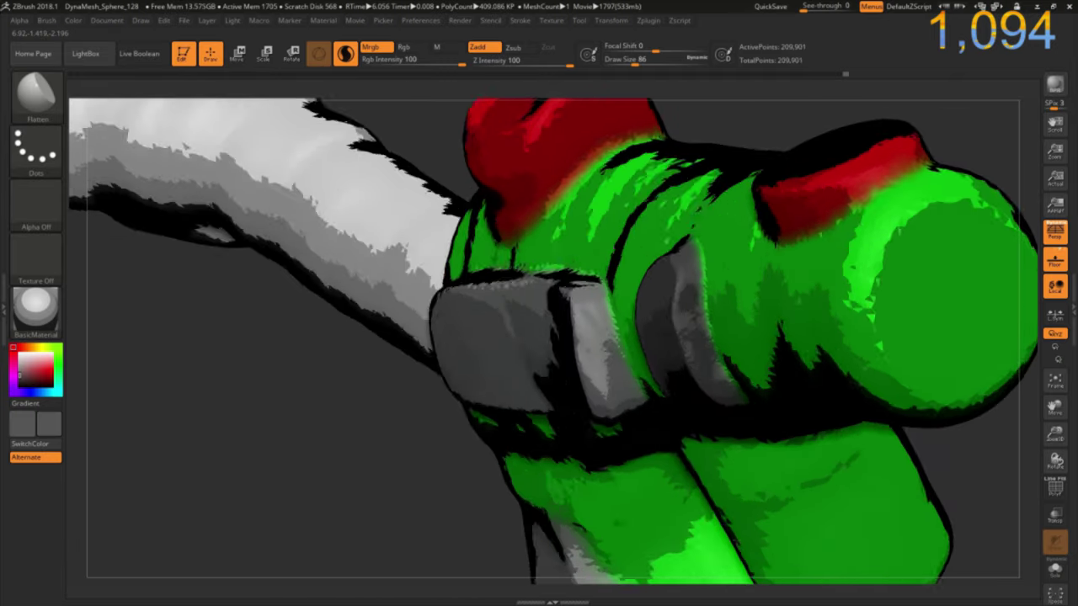
# Rotate to the green gun and switch from the B-M-V brush to the Flatten brush (B-F-L).
pyautogui.moveTo(687, 377); pyautogui.dragTo(729, 522)
pyautogui.press('b')
pyautogui.press('m')
pyautogui.press('v')
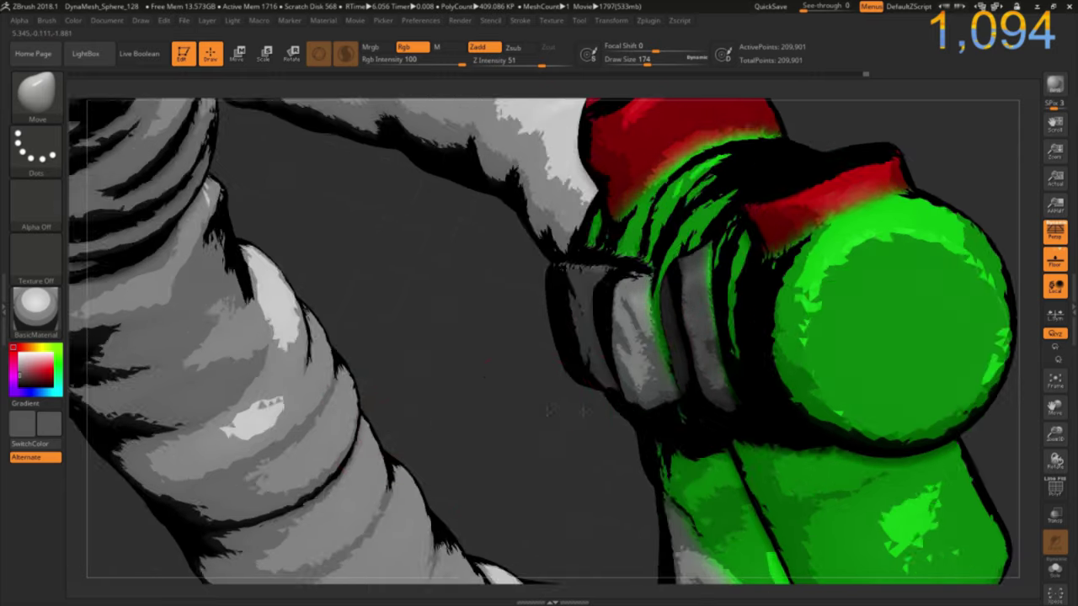
pyautogui.moveTo(547, 252)
pyautogui.mouseDown()
pyautogui.moveTo(479, 402)
pyautogui.moveTo(652, 484)
pyautogui.moveTo(666, 474)
pyautogui.mouseUp()
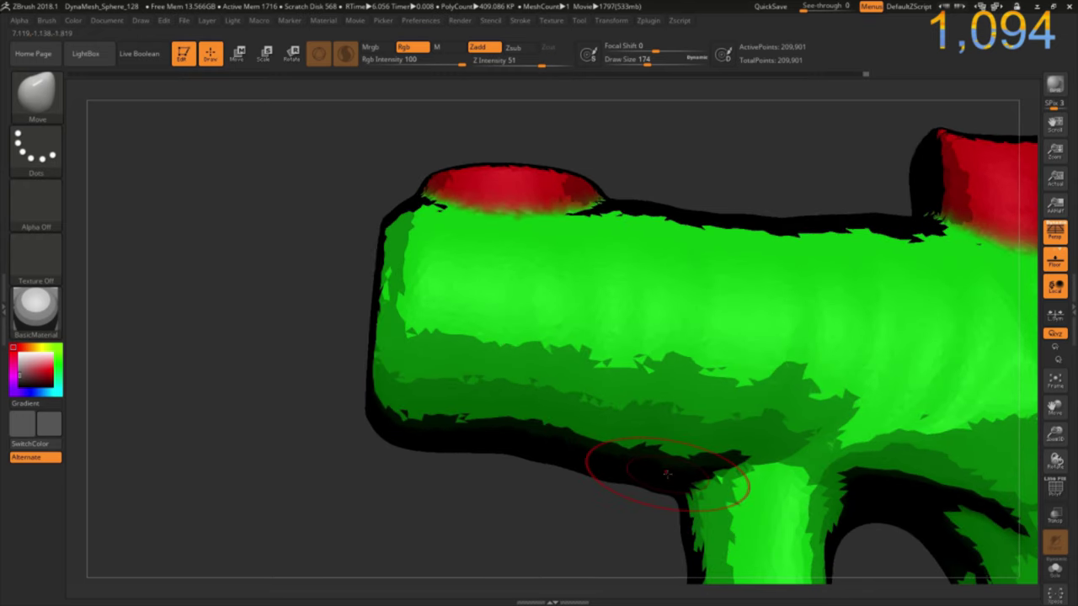
pyautogui.press('b')
pyautogui.press('f')
pyautogui.press('l')
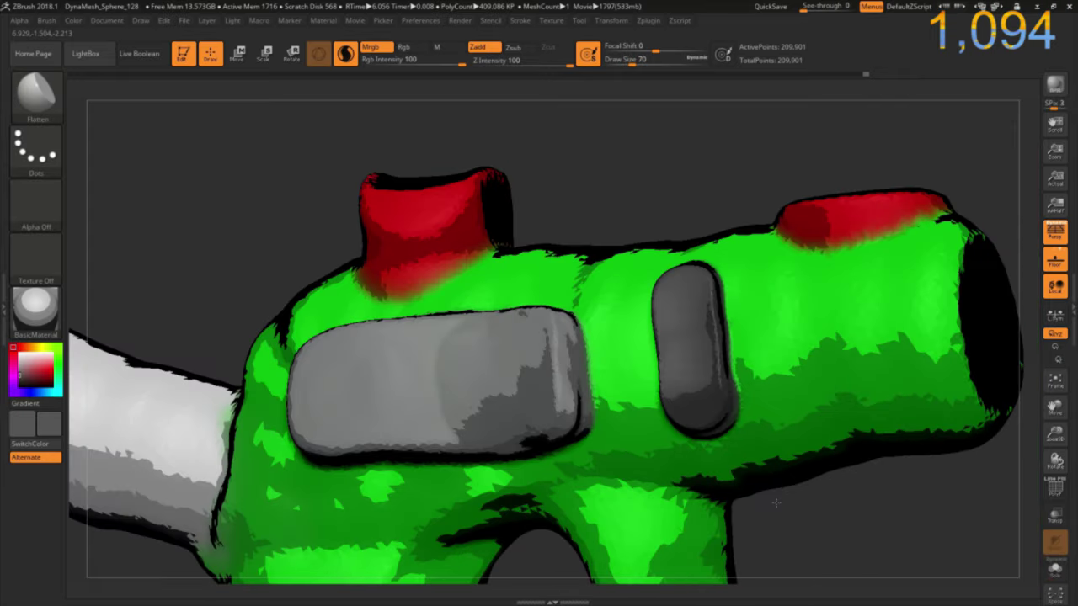
# Build a dark grey raised capsule on the gun's side and smooth its face.
pyautogui.moveTo(775, 502); pyautogui.dragTo(656, 295)
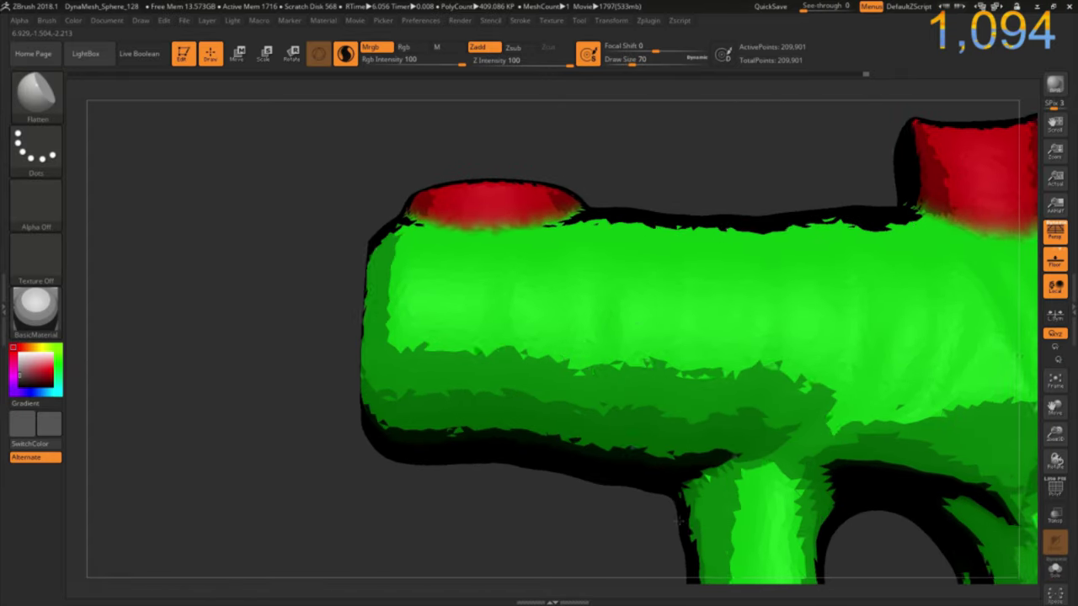
pyautogui.moveTo(674, 312); pyautogui.dragTo(670, 328)
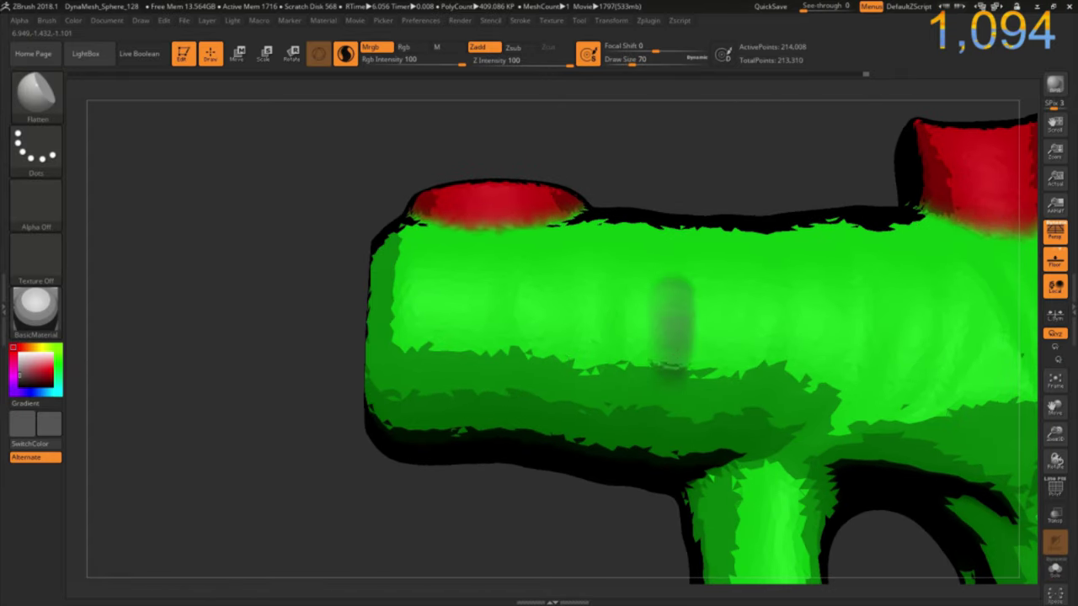
pyautogui.moveTo(671, 396); pyautogui.dragTo(677, 368)
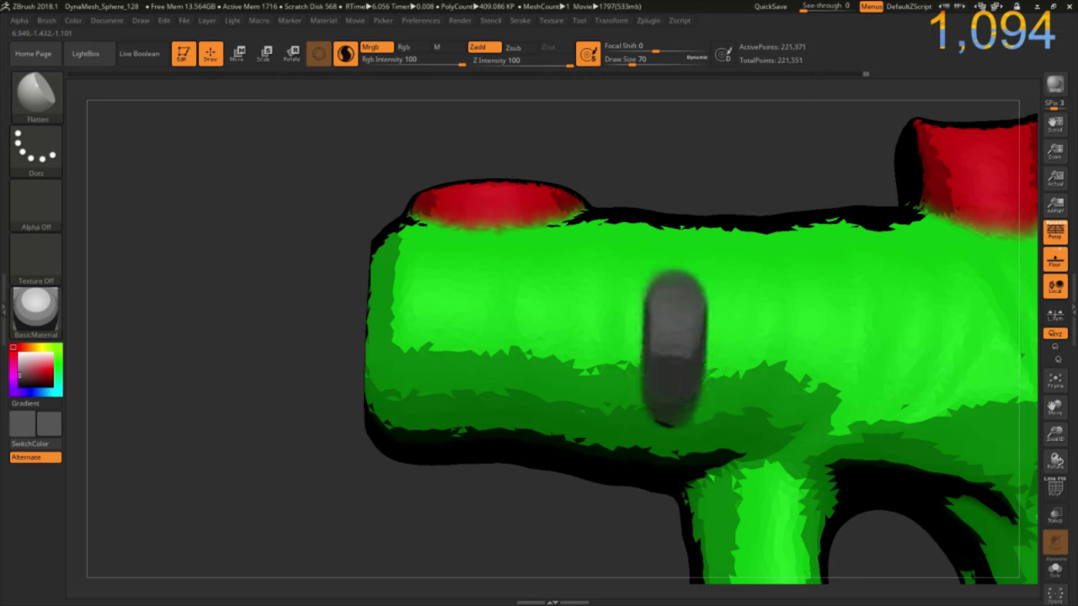
pyautogui.moveTo(676, 295); pyautogui.dragTo(676, 388)
pyautogui.moveTo(676, 287); pyautogui.dragTo(672, 406)
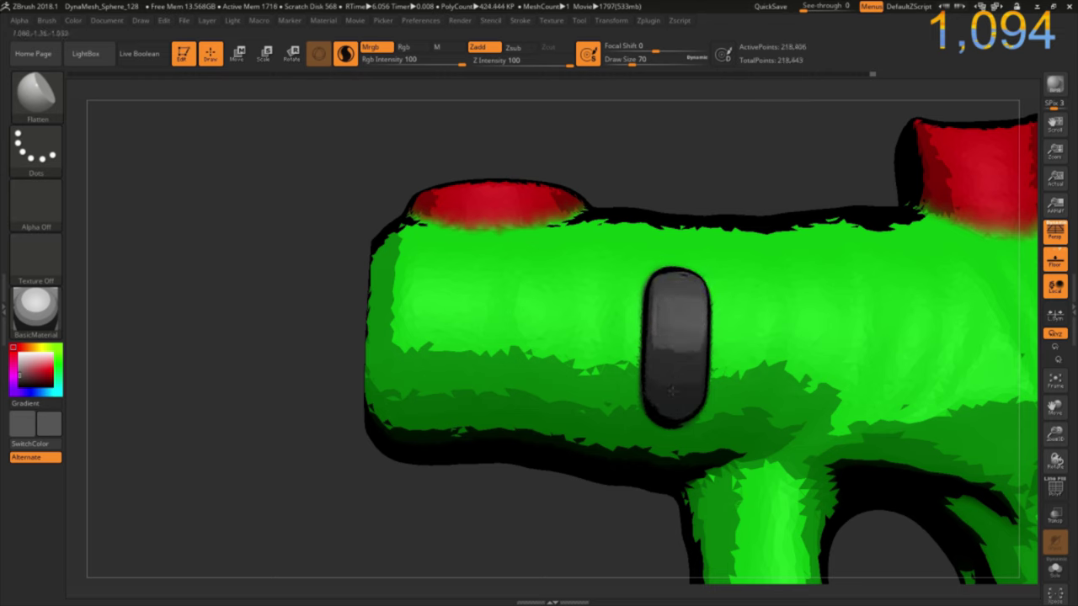
pyautogui.moveTo(676, 287); pyautogui.dragTo(671, 393)
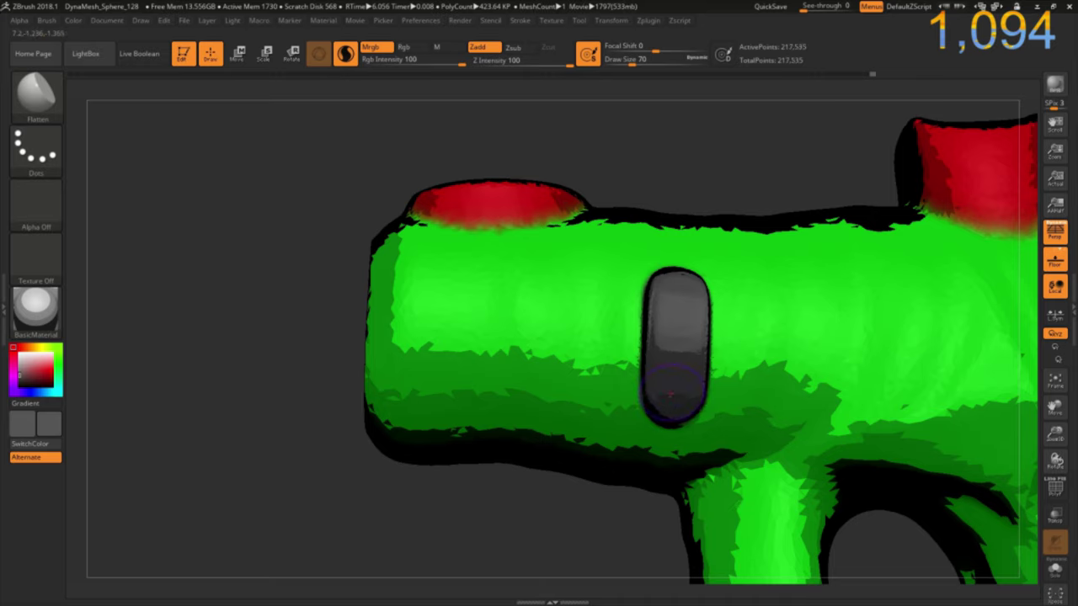
pyautogui.moveTo(606, 503)
pyautogui.mouseDown()
pyautogui.moveTo(578, 368)
pyautogui.moveTo(550, 467)
pyautogui.moveTo(523, 502)
pyautogui.mouseUp()
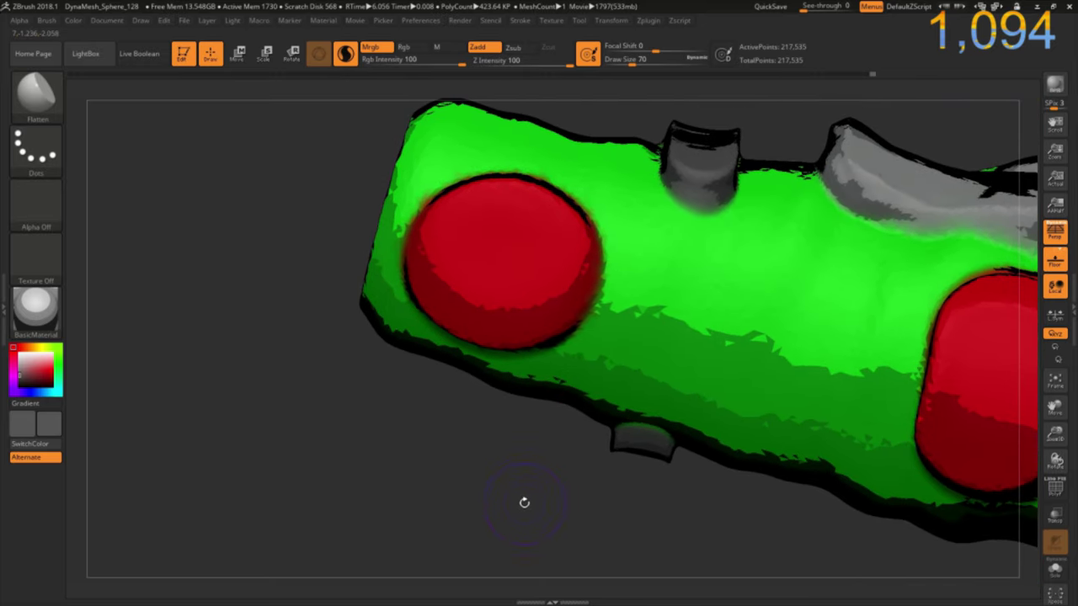
# Undo the grey capsule and return to a side view of the gun.
pyautogui.keyDown('ctrl'); pyautogui.keyDown('alt'); pyautogui.keyDown('shift'); pyautogui.click(543, 435); pyautogui.keyUp('shift'); pyautogui.keyUp('alt'); pyautogui.keyUp('ctrl')
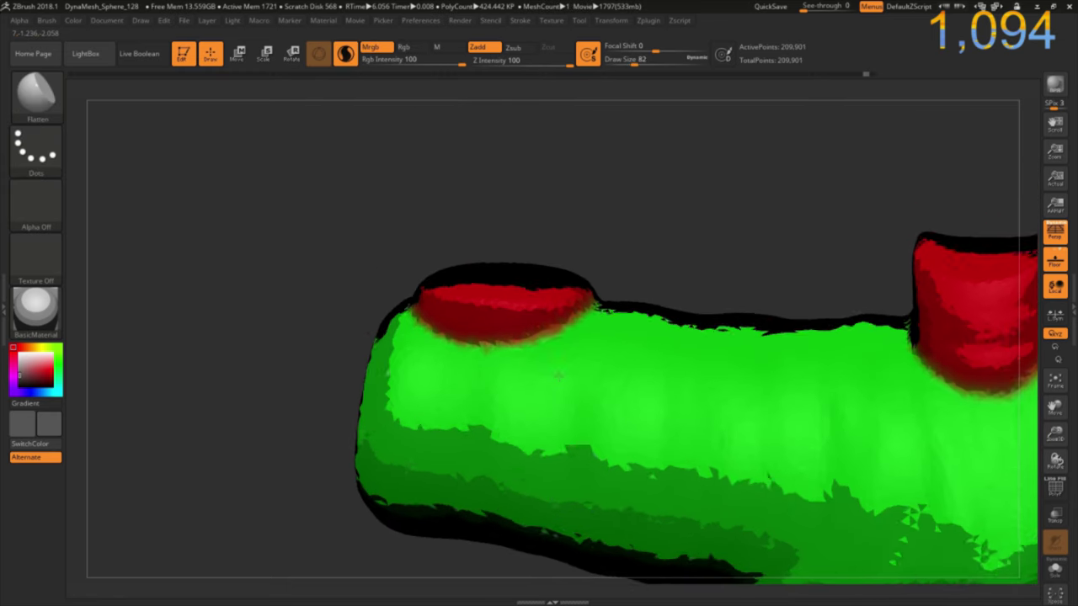
pyautogui.moveTo(554, 499); pyautogui.dragTo(441, 396)
pyautogui.moveTo(272, 384)
pyautogui.mouseDown()
pyautogui.moveTo(252, 314)
pyautogui.moveTo(277, 286)
pyautogui.mouseUp()
# Re-sculpt the grey capsule with a darker, sharper lower end and check it from above.
pyautogui.moveTo(628, 320)
pyautogui.mouseDown()
pyautogui.moveTo(631, 421)
pyautogui.moveTo(631, 303)
pyautogui.moveTo(625, 393)
pyautogui.mouseUp()
pyautogui.moveTo(640, 314); pyautogui.dragTo(628, 433)
pyautogui.moveTo(624, 395); pyautogui.dragTo(630, 431)
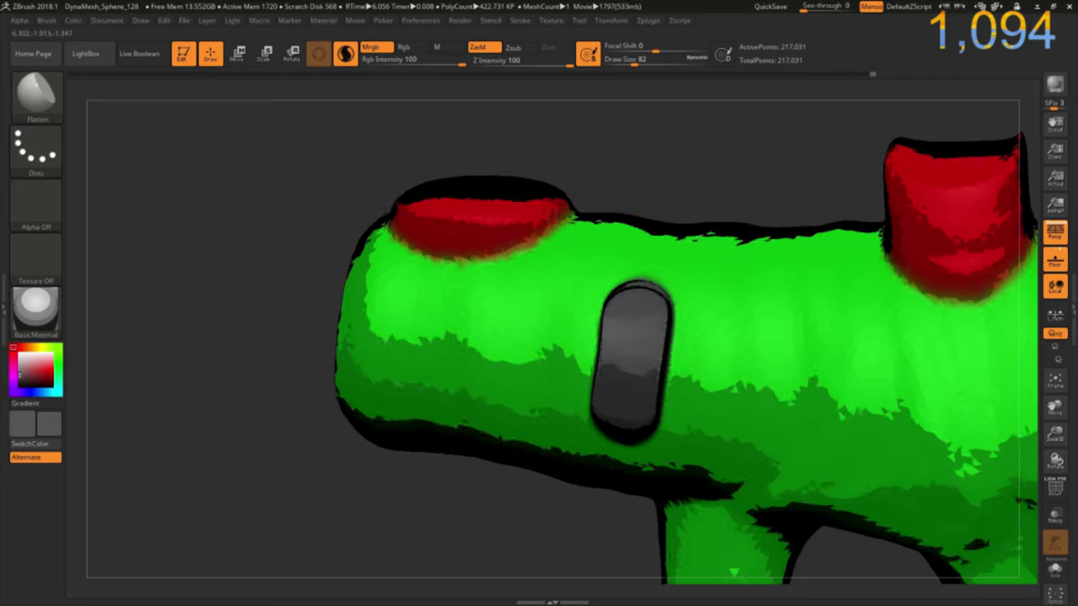
pyautogui.moveTo(606, 522); pyautogui.dragTo(600, 324)
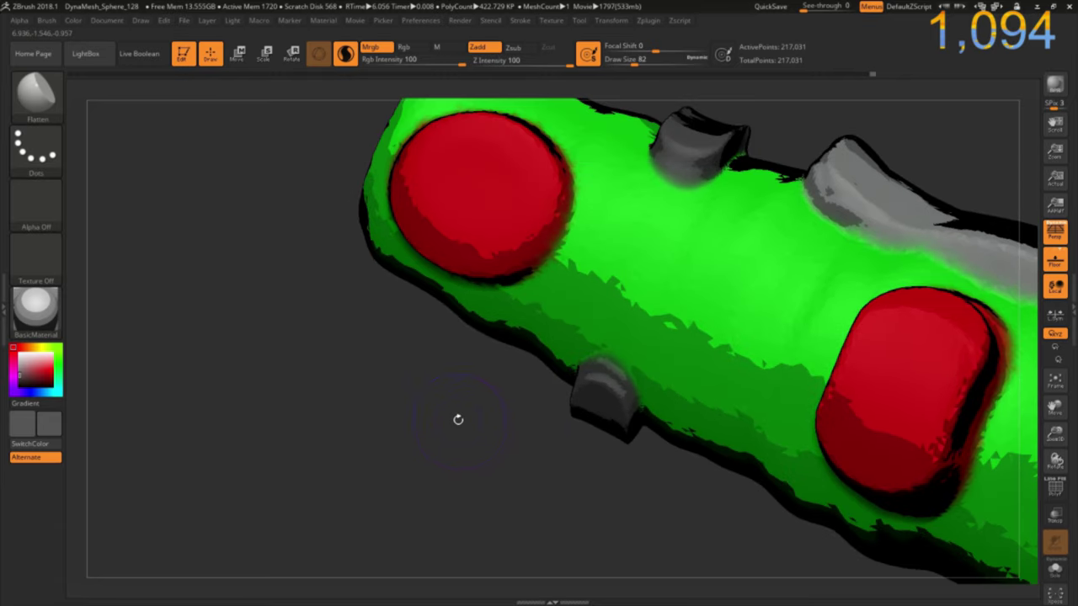
pyautogui.moveTo(511, 404); pyautogui.dragTo(427, 308)
pyautogui.moveTo(272, 229)
pyautogui.mouseDown()
pyautogui.moveTo(272, 271)
pyautogui.moveTo(164, 305)
pyautogui.moveTo(71, 427)
pyautogui.mouseUp()
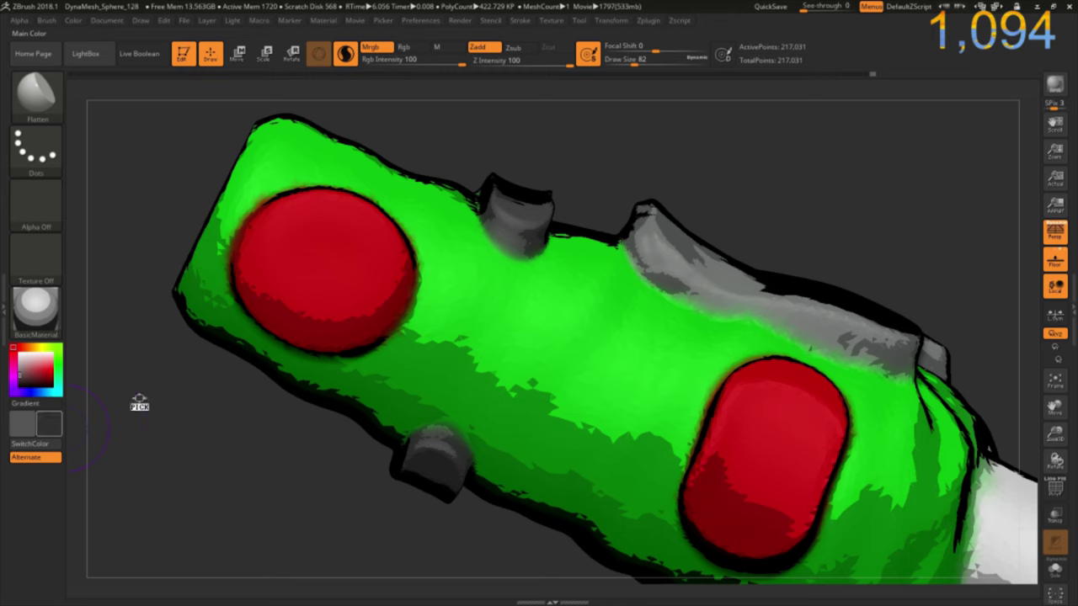
# Swap paint colours, raise Draw Size to 142, and start a light grey oval on the gun.
pyautogui.press('c')
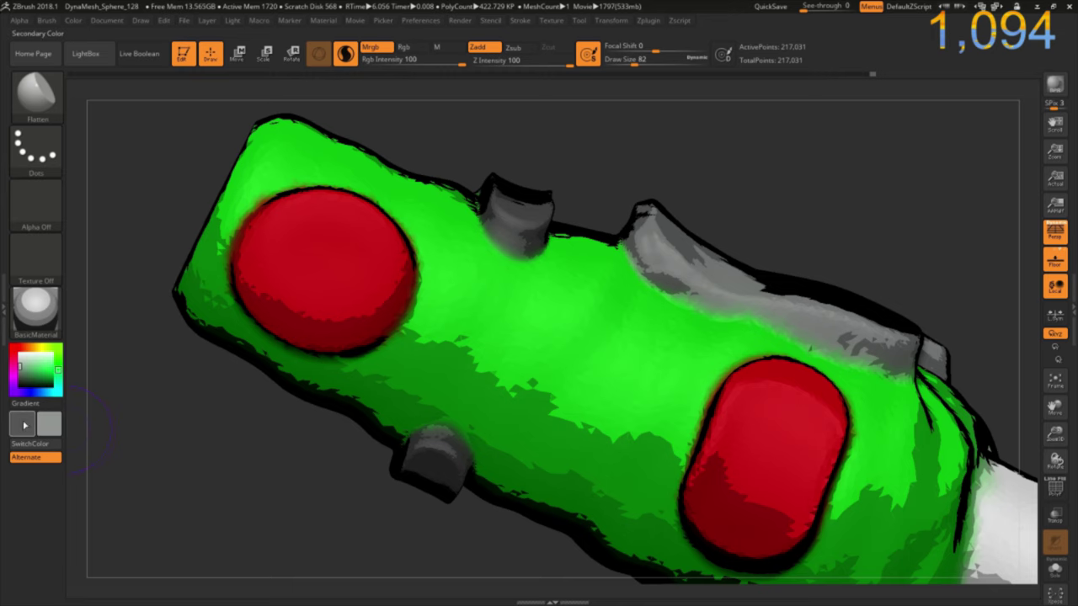
pyautogui.moveTo(101, 413)
pyautogui.mouseDown()
pyautogui.moveTo(135, 375)
pyautogui.moveTo(288, 376)
pyautogui.mouseUp()
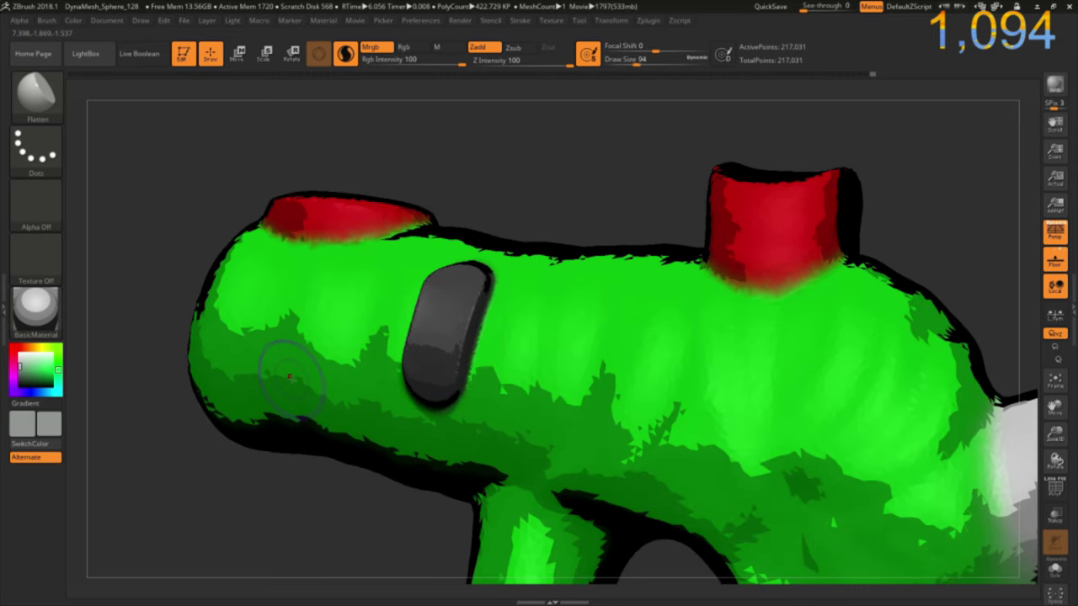
pyautogui.moveTo(419, 524); pyautogui.dragTo(610, 363)
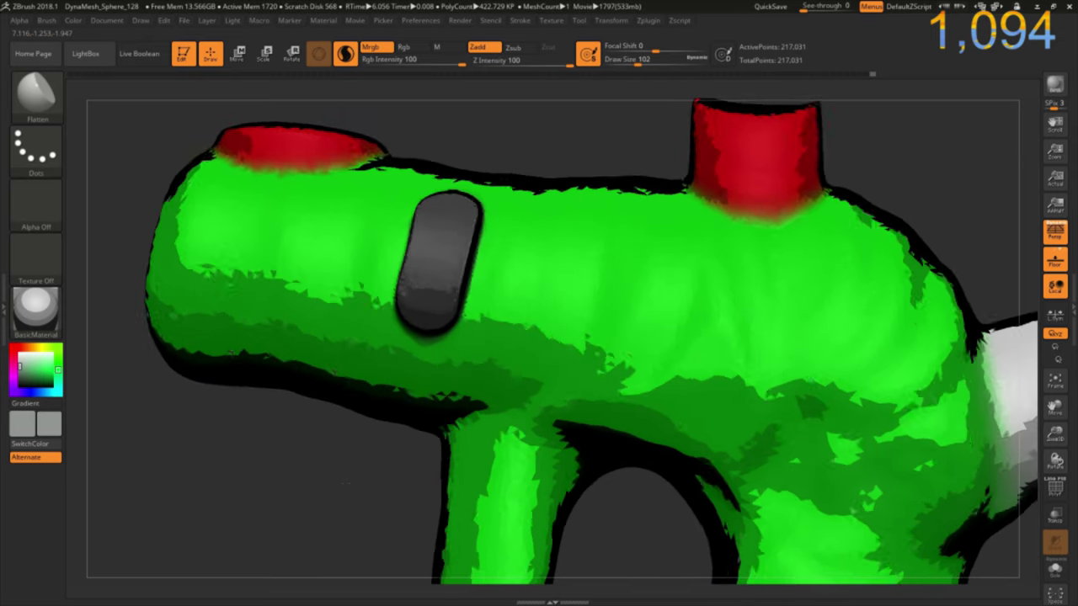
pyautogui.moveTo(649, 501)
pyautogui.mouseDown()
pyautogui.moveTo(531, 537)
pyautogui.moveTo(710, 373)
pyautogui.mouseUp()
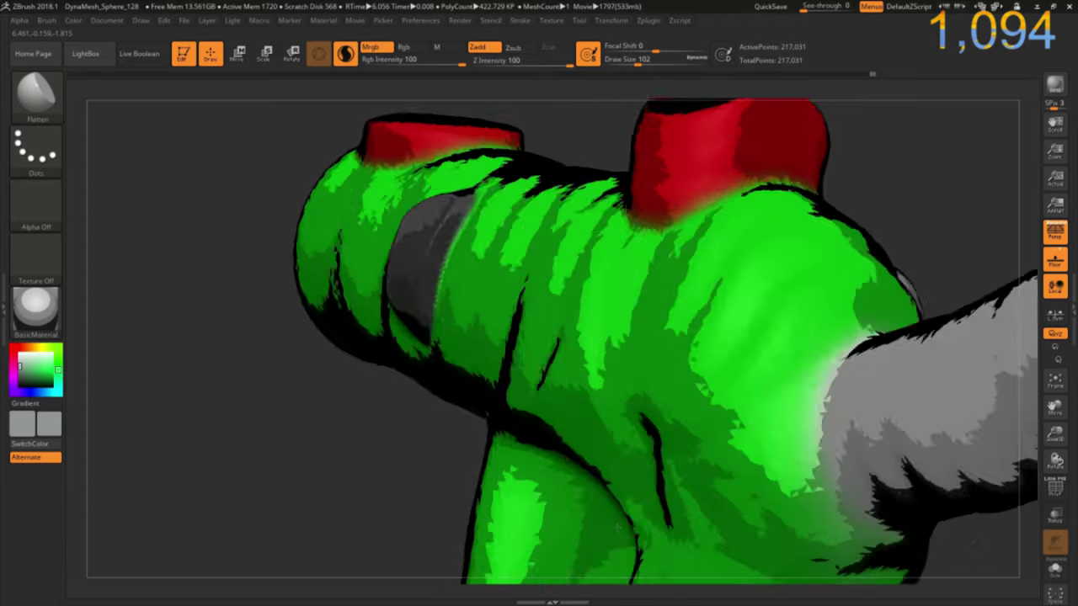
pyautogui.press(']')
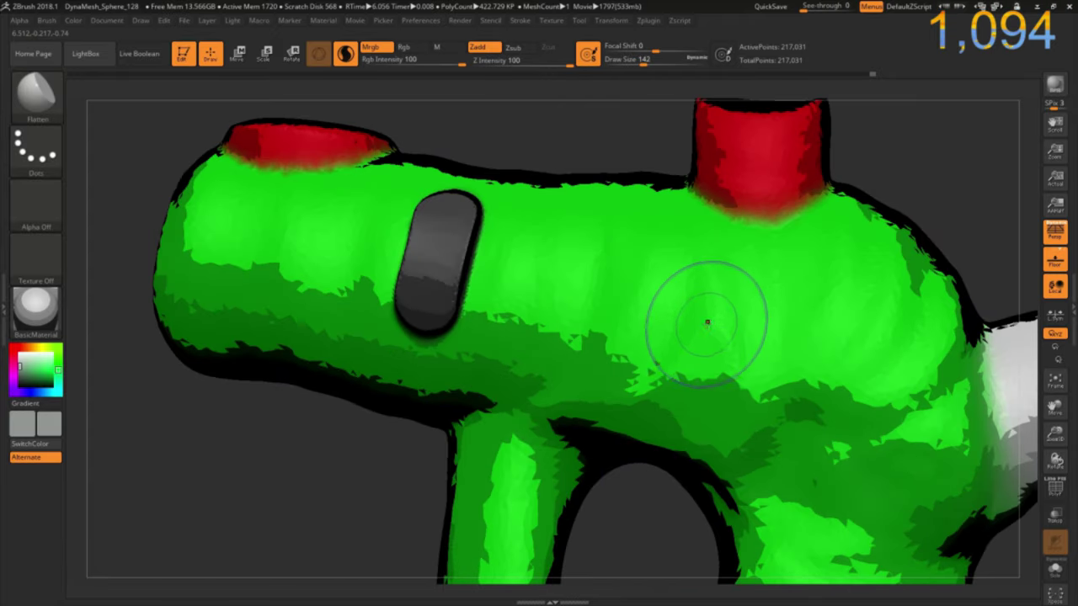
pyautogui.moveTo(723, 322)
pyautogui.mouseDown()
pyautogui.moveTo(572, 290)
pyautogui.moveTo(547, 324)
pyautogui.moveTo(699, 362)
pyautogui.moveTo(741, 328)
pyautogui.moveTo(699, 311)
pyautogui.moveTo(757, 328)
pyautogui.moveTo(741, 320)
pyautogui.mouseUp()
# Extend the grey oval into a long bar and smooth its rounded ends and edges.
pyautogui.moveTo(741, 364); pyautogui.dragTo(800, 337)
pyautogui.moveTo(724, 336)
pyautogui.mouseDown()
pyautogui.moveTo(809, 320)
pyautogui.moveTo(774, 362)
pyautogui.mouseUp()
pyautogui.moveTo(791, 295)
pyautogui.mouseDown()
pyautogui.moveTo(783, 371)
pyautogui.moveTo(775, 303)
pyautogui.moveTo(674, 336)
pyautogui.moveTo(589, 236)
pyautogui.moveTo(539, 328)
pyautogui.moveTo(589, 345)
pyautogui.mouseUp()
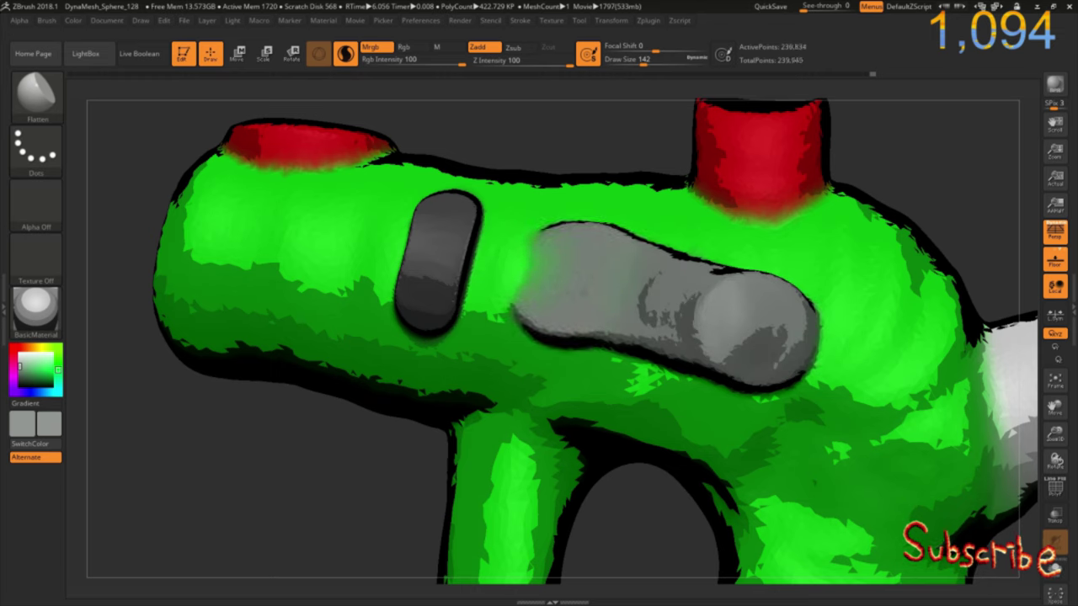
pyautogui.moveTo(514, 337); pyautogui.dragTo(649, 350)
pyautogui.moveTo(640, 269); pyautogui.dragTo(800, 379)
pyautogui.moveTo(724, 336)
pyautogui.mouseDown()
pyautogui.moveTo(589, 253)
pyautogui.moveTo(505, 320)
pyautogui.mouseUp()
pyautogui.moveTo(623, 219)
pyautogui.mouseDown()
pyautogui.moveTo(539, 252)
pyautogui.moveTo(472, 320)
pyautogui.mouseUp()
pyautogui.moveTo(589, 227); pyautogui.dragTo(488, 320)
pyautogui.moveTo(538, 227); pyautogui.dragTo(505, 337)
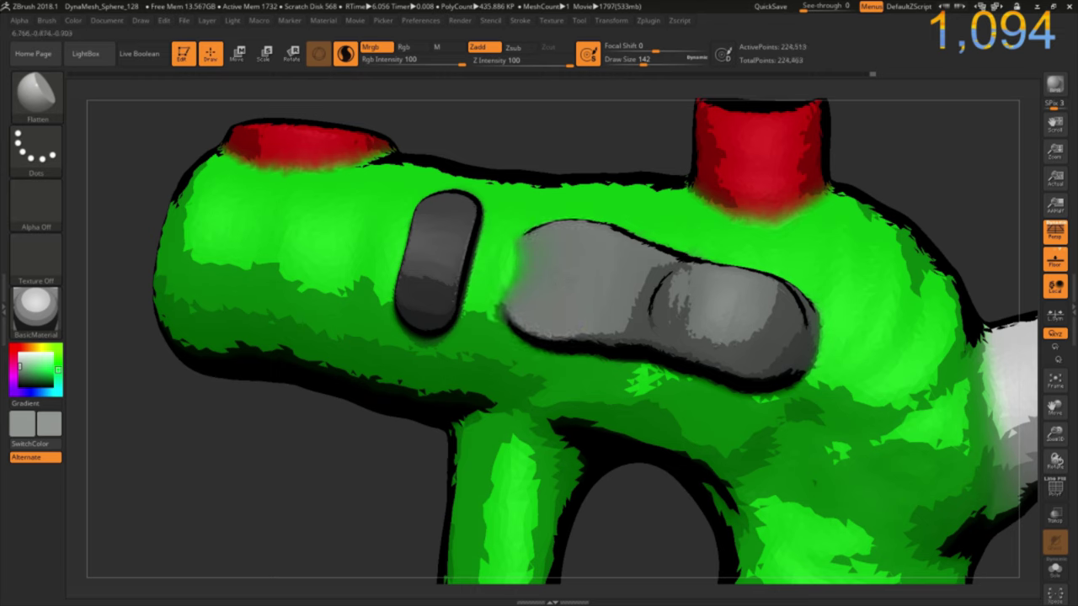
pyautogui.moveTo(547, 244)
pyautogui.mouseDown()
pyautogui.moveTo(505, 320)
pyautogui.moveTo(505, 294)
pyautogui.mouseUp()
pyautogui.moveTo(506, 245); pyautogui.dragTo(555, 320)
pyautogui.moveTo(581, 236)
pyautogui.mouseDown()
pyautogui.moveTo(543, 274)
pyautogui.moveTo(509, 277)
pyautogui.mouseUp()
# Reduce Draw Size to 78 and refine the grey slab's surface and right end.
pyautogui.press('[')
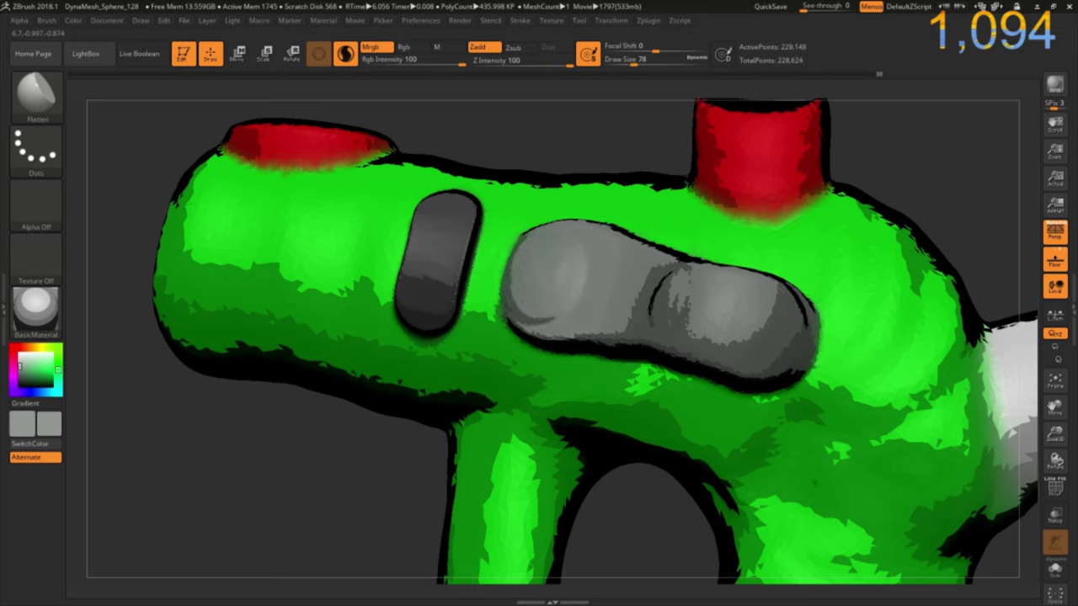
pyautogui.moveTo(594, 277); pyautogui.dragTo(517, 272)
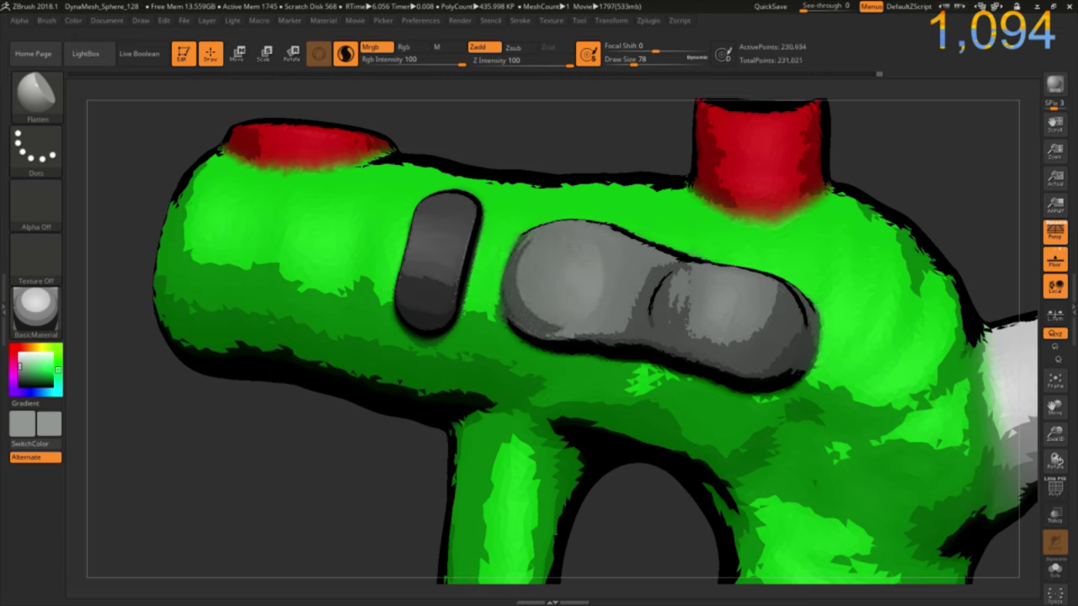
pyautogui.moveTo(589, 277)
pyautogui.mouseDown()
pyautogui.moveTo(534, 299)
pyautogui.moveTo(661, 307)
pyautogui.mouseUp()
pyautogui.keyDown('shift'); pyautogui.moveTo(739, 323); pyautogui.dragTo(682, 358); pyautogui.keyUp('shift')
pyautogui.moveTo(533, 131)
pyautogui.mouseDown()
pyautogui.moveTo(356, 462)
pyautogui.moveTo(287, 532)
pyautogui.moveTo(236, 526)
pyautogui.moveTo(228, 308)
pyautogui.mouseUp()
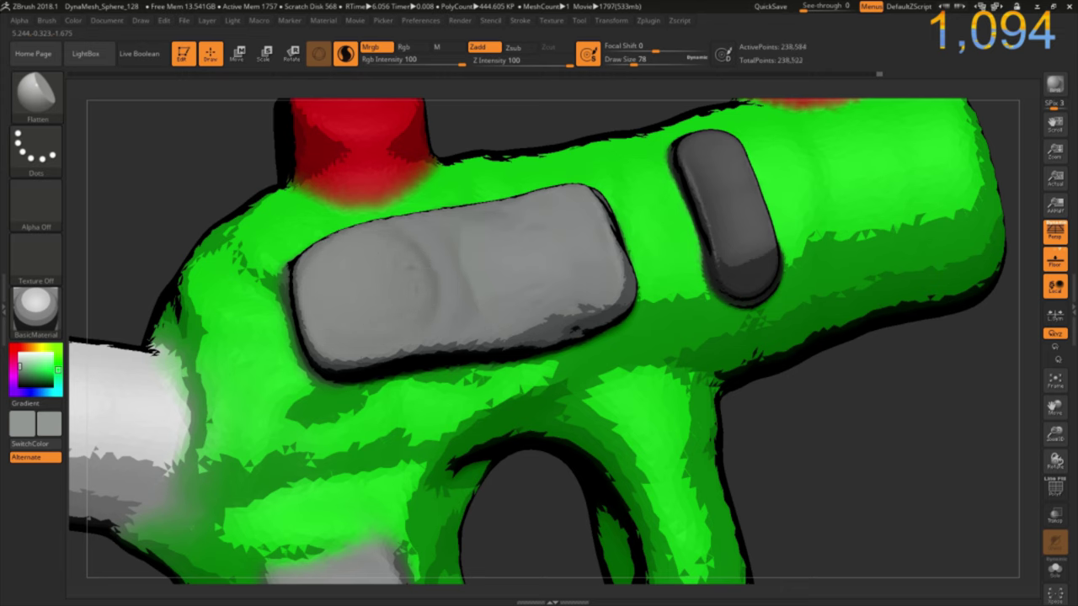
# Flatten the grey pad's surface and corner, then zoom out to frame the whole figure.
pyautogui.moveTo(493, 269); pyautogui.dragTo(572, 240)
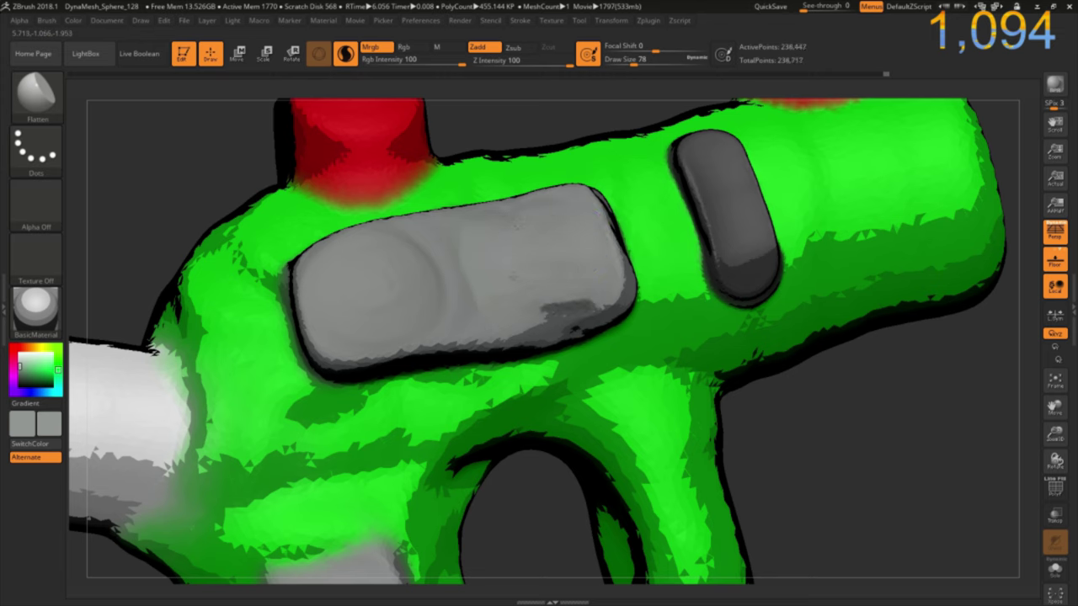
pyautogui.moveTo(548, 234); pyautogui.dragTo(498, 254)
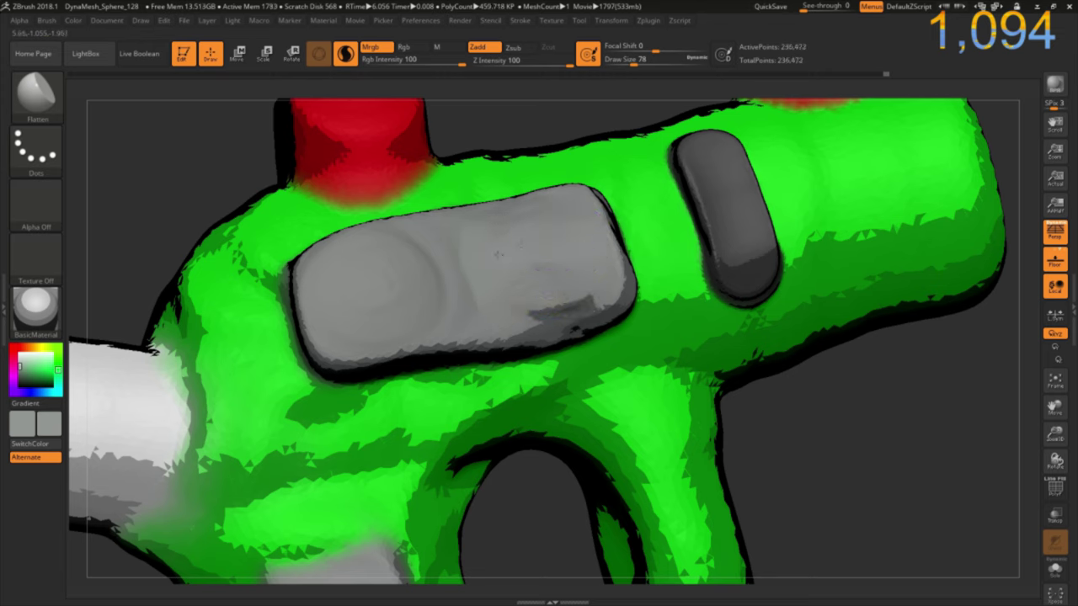
pyautogui.moveTo(531, 315); pyautogui.dragTo(576, 310)
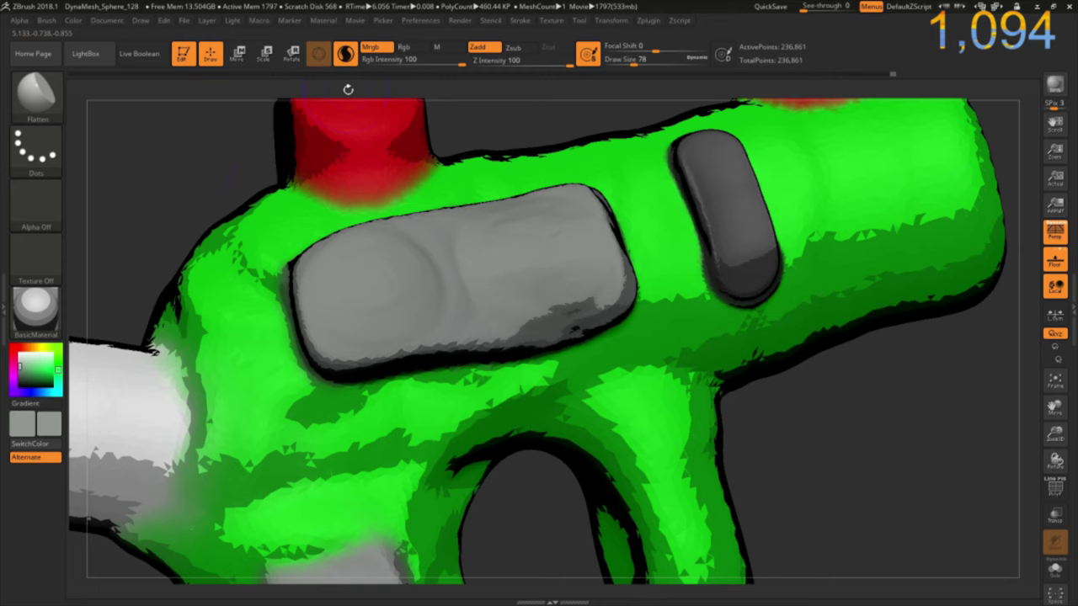
pyautogui.moveTo(309, 122)
pyautogui.mouseDown(button='right')
pyautogui.moveTo(696, 435)
pyautogui.moveTo(603, 445)
pyautogui.mouseUp(button='right')
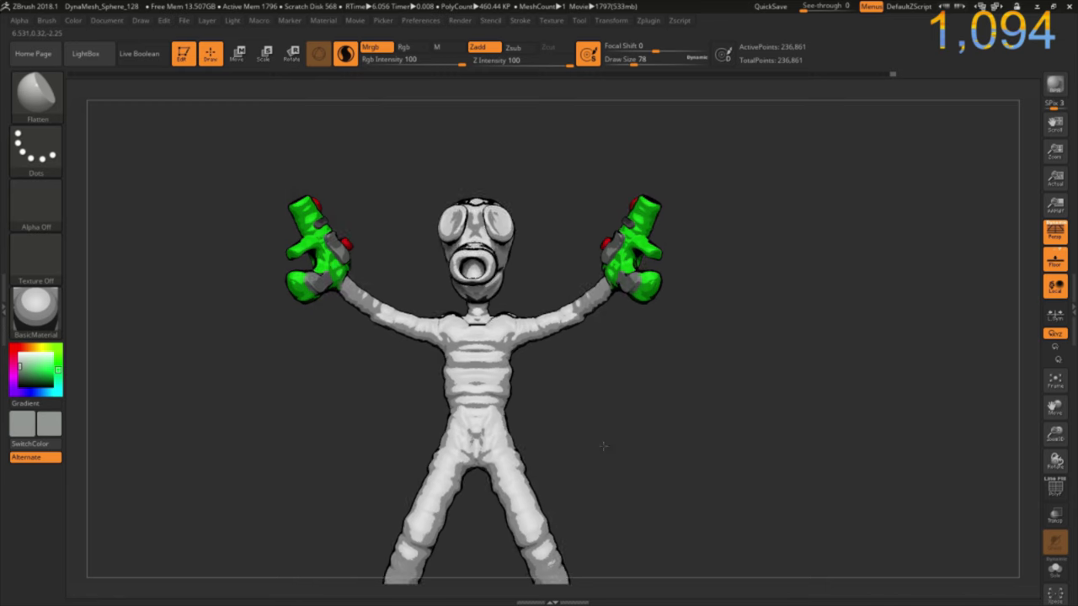
pyautogui.moveTo(330, 452); pyautogui.dragTo(341, 395, button='right')
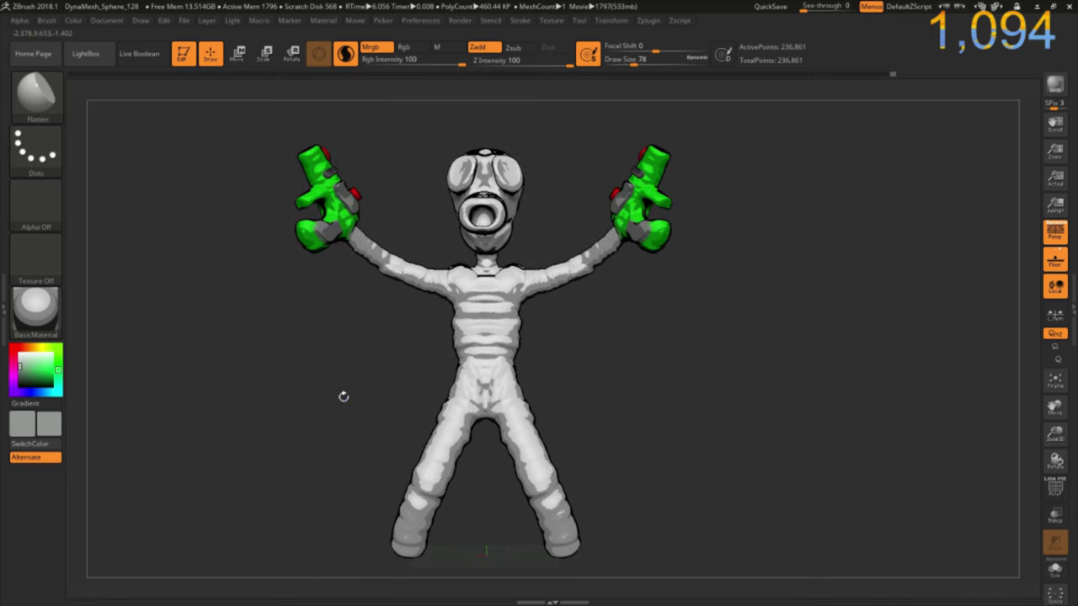
# Set both the main and secondary paint colours to orange.
pyautogui.click(53, 361)
pyautogui.click(42, 425)
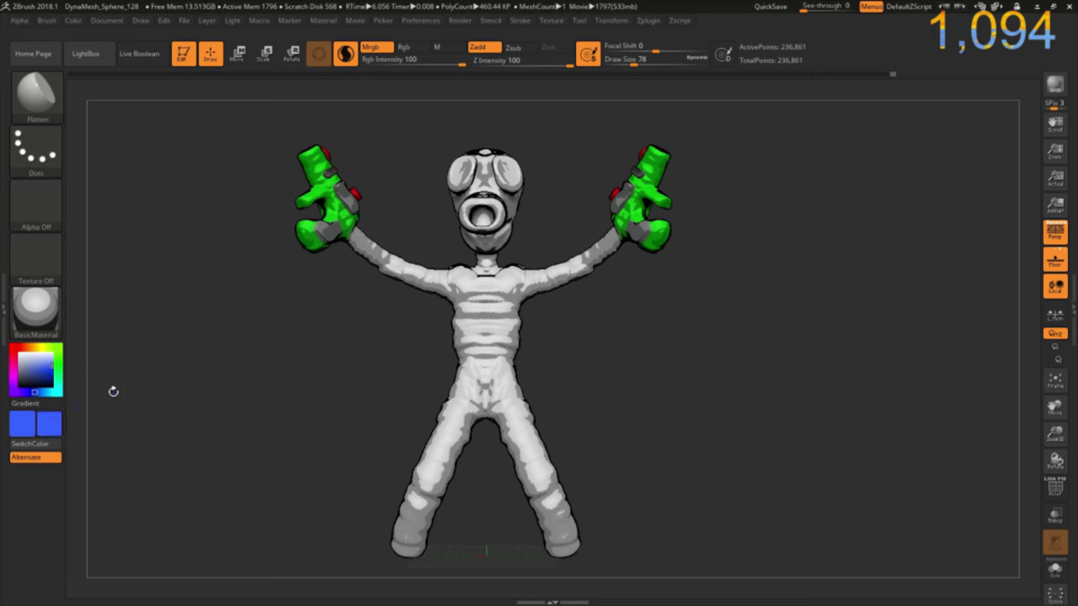
pyautogui.click(49, 376)
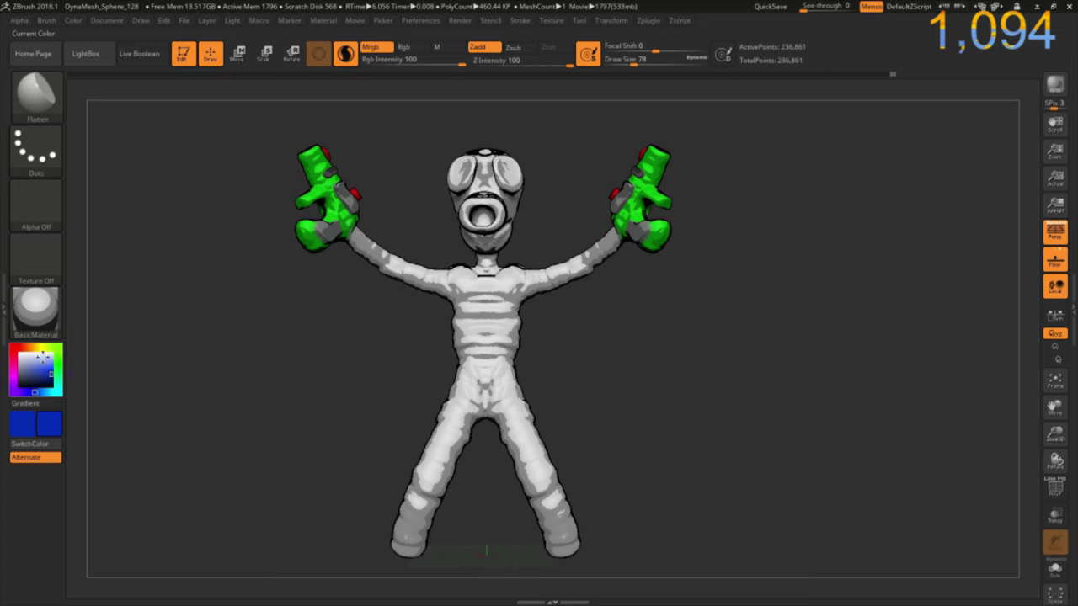
pyautogui.click(32, 348)
pyautogui.click(42, 369)
pyautogui.moveTo(46, 389); pyautogui.dragTo(220, 422)
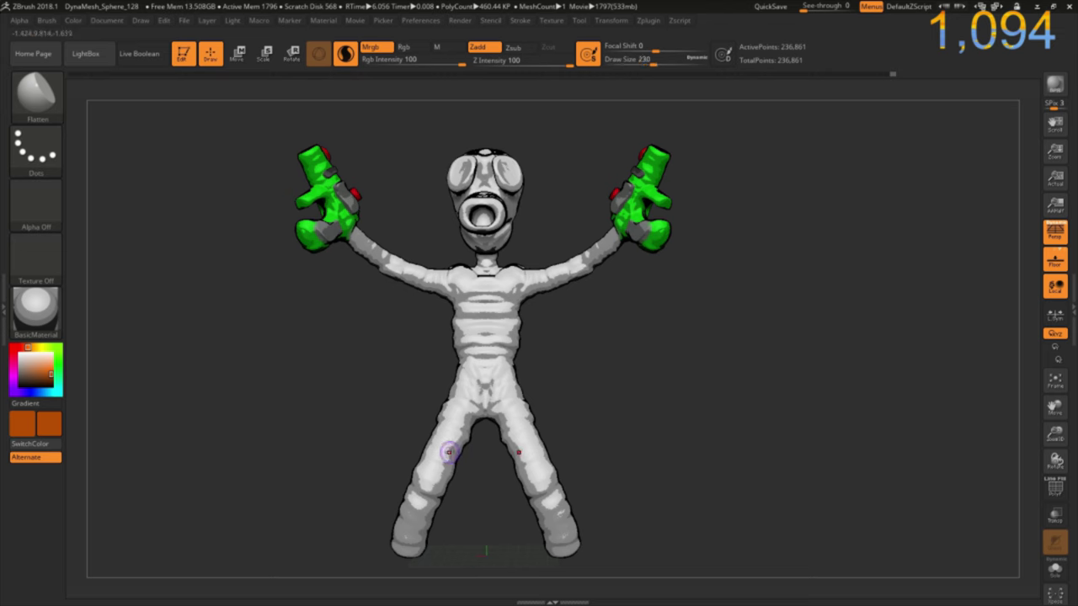
# Paint orange bands around the waist and above both knees, rotating to check all sides.
pyautogui.moveTo(438, 446); pyautogui.dragTo(455, 449)
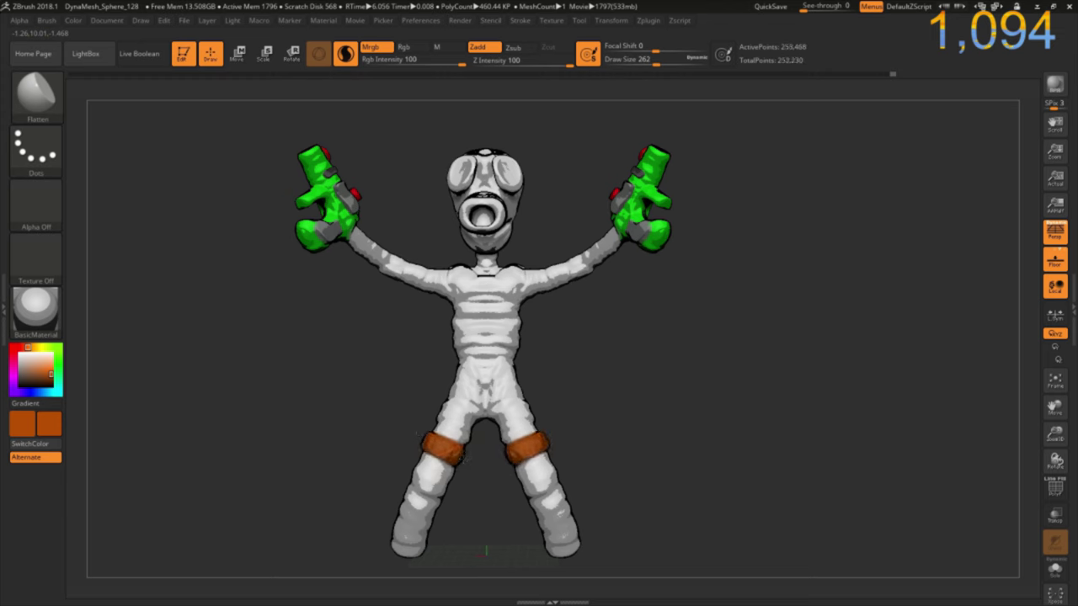
pyautogui.moveTo(459, 369); pyautogui.dragTo(825, 395)
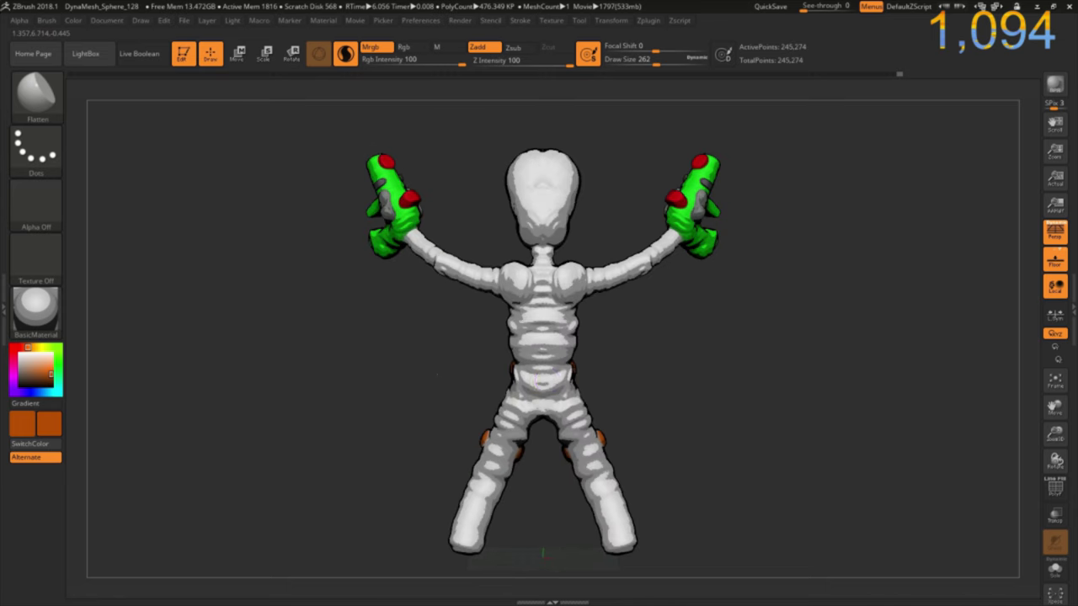
pyautogui.moveTo(514, 372); pyautogui.dragTo(571, 376)
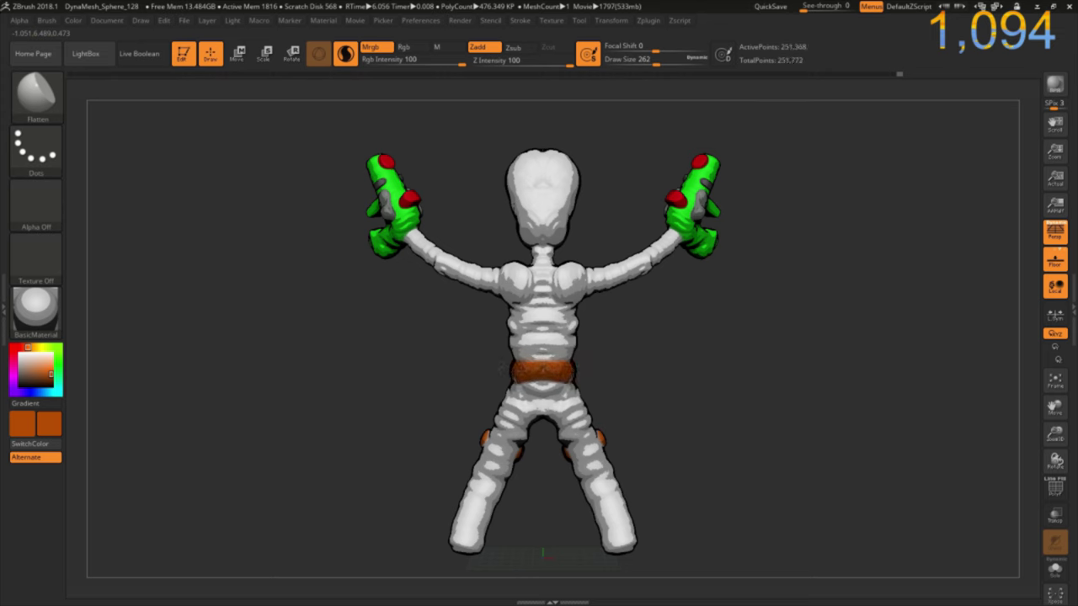
pyautogui.moveTo(463, 360); pyautogui.dragTo(551, 376)
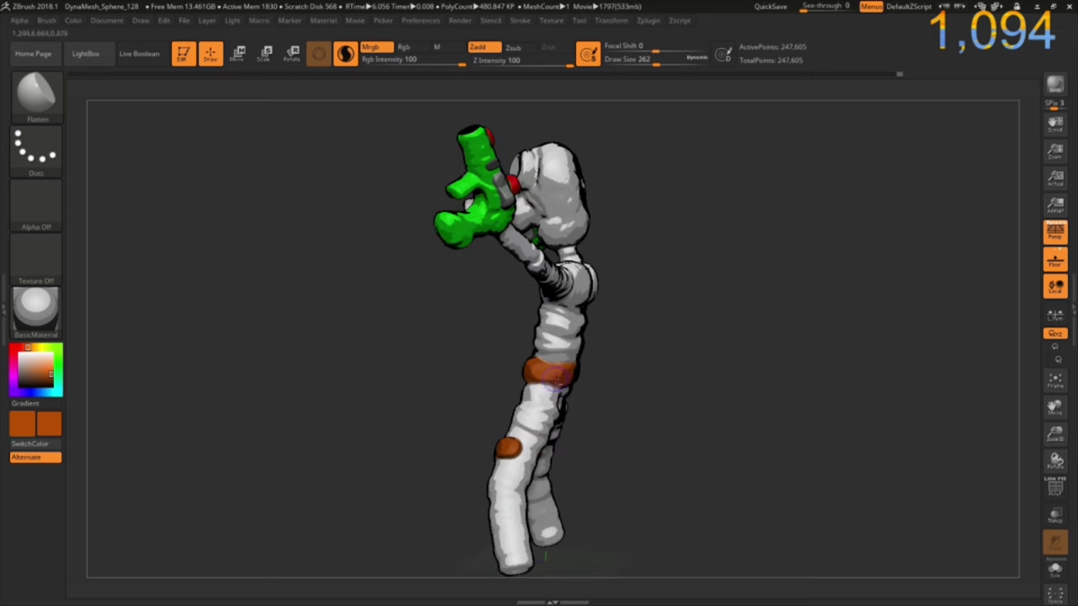
pyautogui.moveTo(482, 373)
pyautogui.mouseDown()
pyautogui.moveTo(527, 383)
pyautogui.moveTo(495, 455)
pyautogui.moveTo(509, 462)
pyautogui.mouseUp()
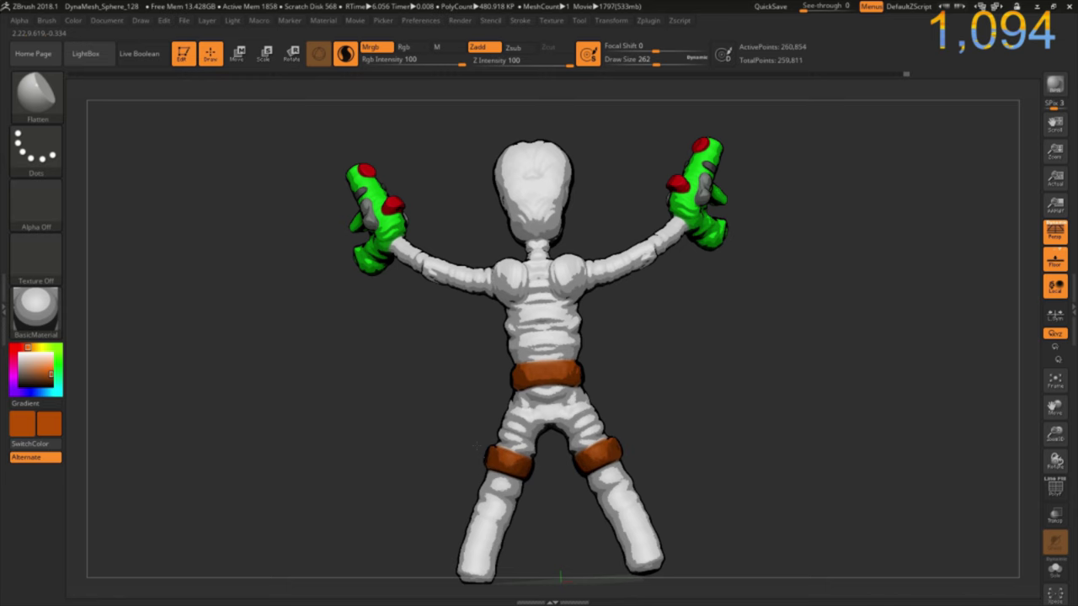
pyautogui.moveTo(444, 404)
pyautogui.mouseDown()
pyautogui.moveTo(551, 454)
pyautogui.moveTo(408, 421)
pyautogui.mouseUp()
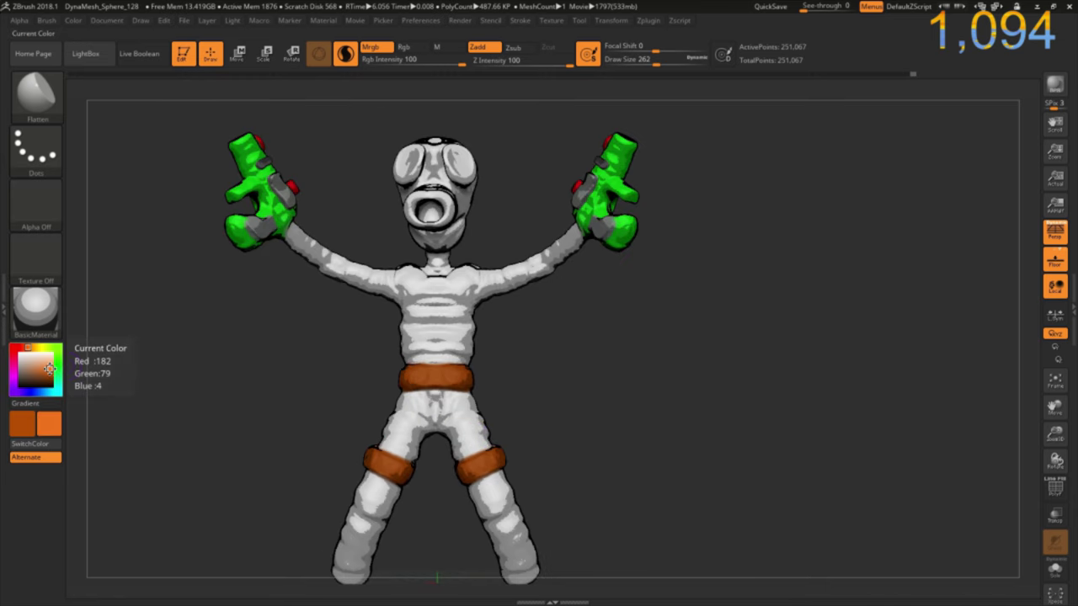
# Set red as the main paint colour.
pyautogui.click(35, 348)
pyautogui.moveTo(35, 348); pyautogui.dragTo(13, 348)
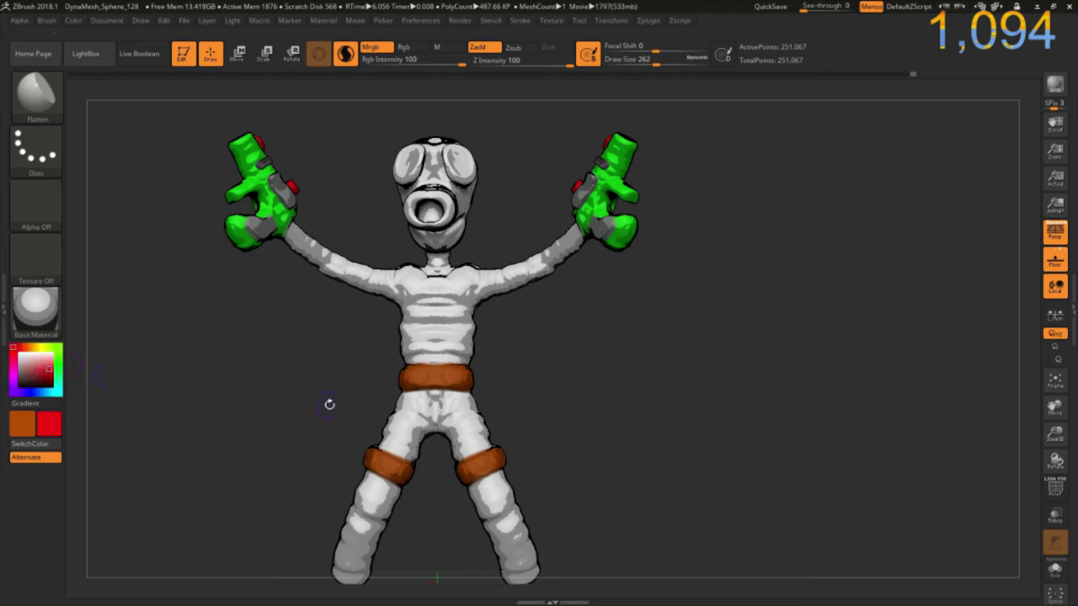
pyautogui.moveTo(24, 424); pyautogui.dragTo(49, 424)
# Paint the shorts area red front and back between the waist and knee bands.
pyautogui.moveTo(403, 439)
pyautogui.mouseDown()
pyautogui.moveTo(429, 409)
pyautogui.moveTo(429, 433)
pyautogui.moveTo(464, 396)
pyautogui.moveTo(411, 418)
pyautogui.moveTo(395, 455)
pyautogui.mouseUp()
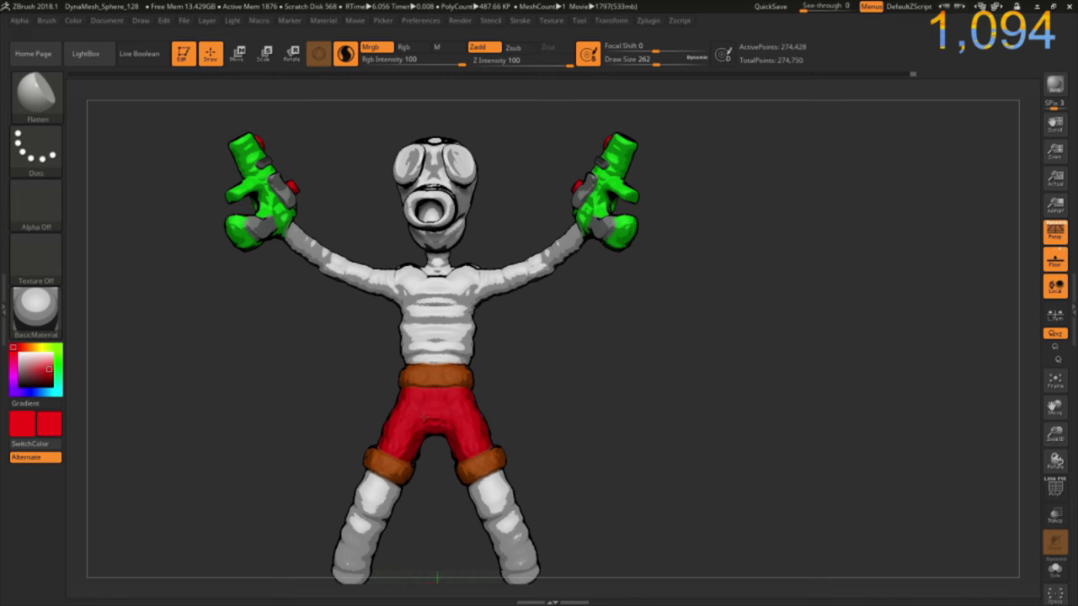
pyautogui.moveTo(329, 404)
pyautogui.mouseDown()
pyautogui.moveTo(389, 421)
pyautogui.moveTo(402, 410)
pyautogui.mouseUp()
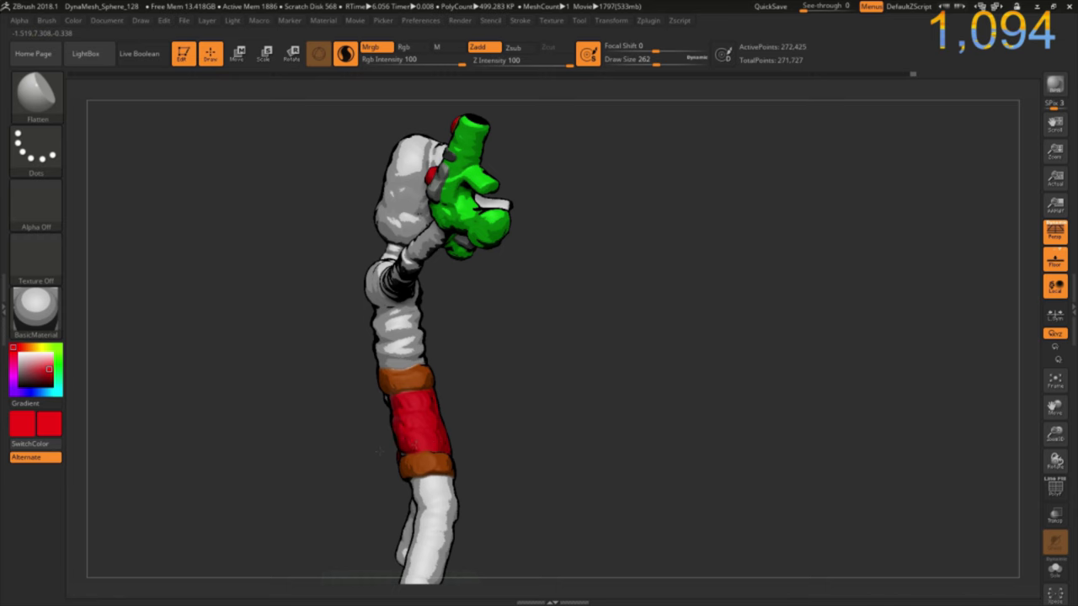
pyautogui.moveTo(349, 445)
pyautogui.mouseDown()
pyautogui.moveTo(392, 417)
pyautogui.moveTo(379, 401)
pyautogui.moveTo(391, 416)
pyautogui.mouseUp()
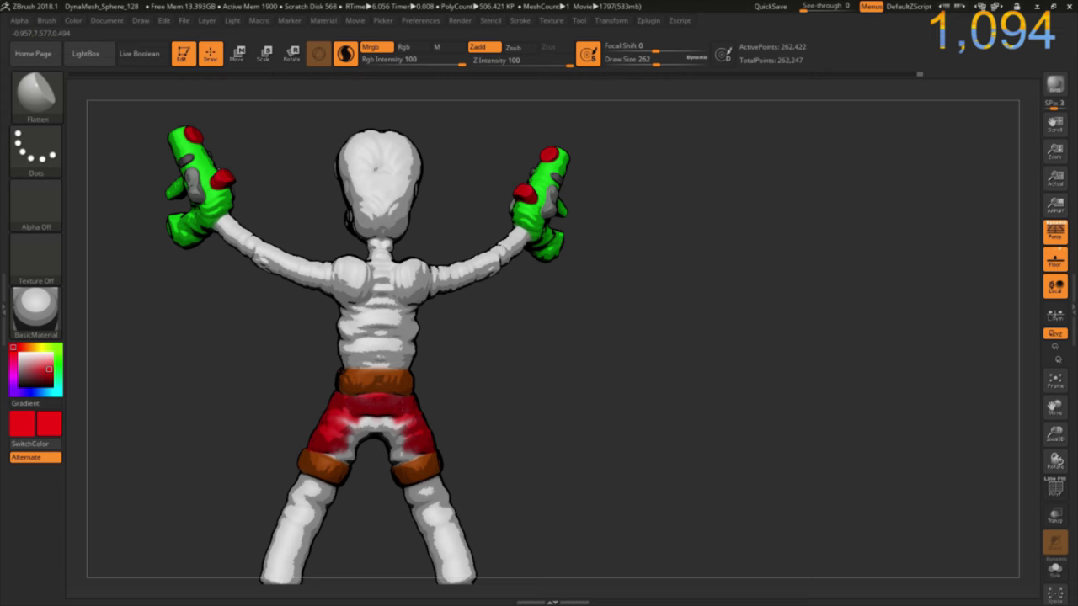
pyautogui.moveTo(405, 424)
pyautogui.mouseDown()
pyautogui.moveTo(358, 439)
pyautogui.moveTo(388, 461)
pyautogui.moveTo(329, 393)
pyautogui.moveTo(373, 396)
pyautogui.mouseUp()
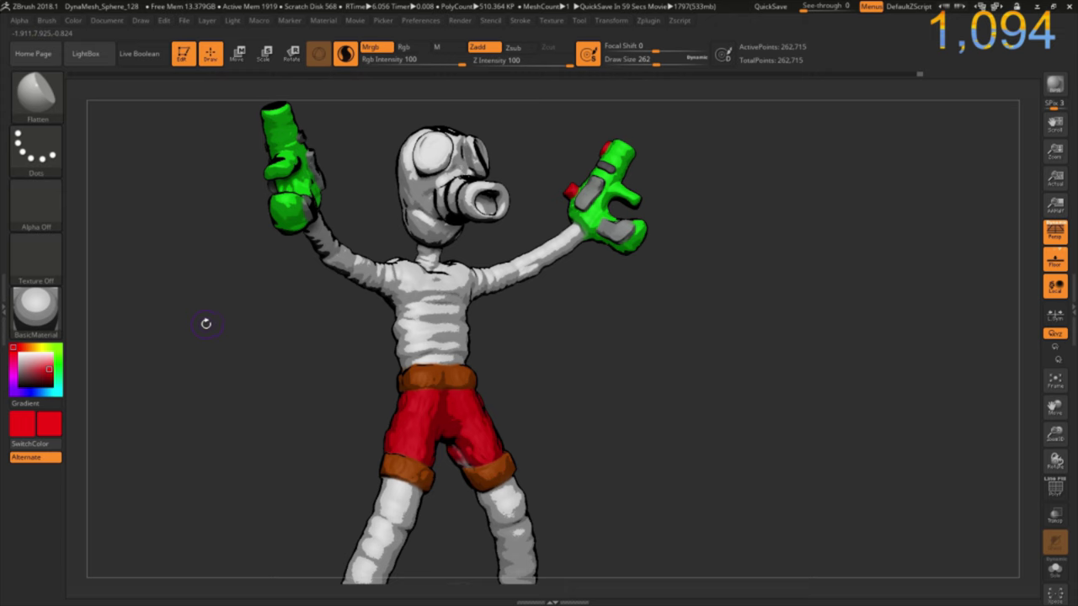
pyautogui.moveTo(32, 372); pyautogui.dragTo(16, 369)
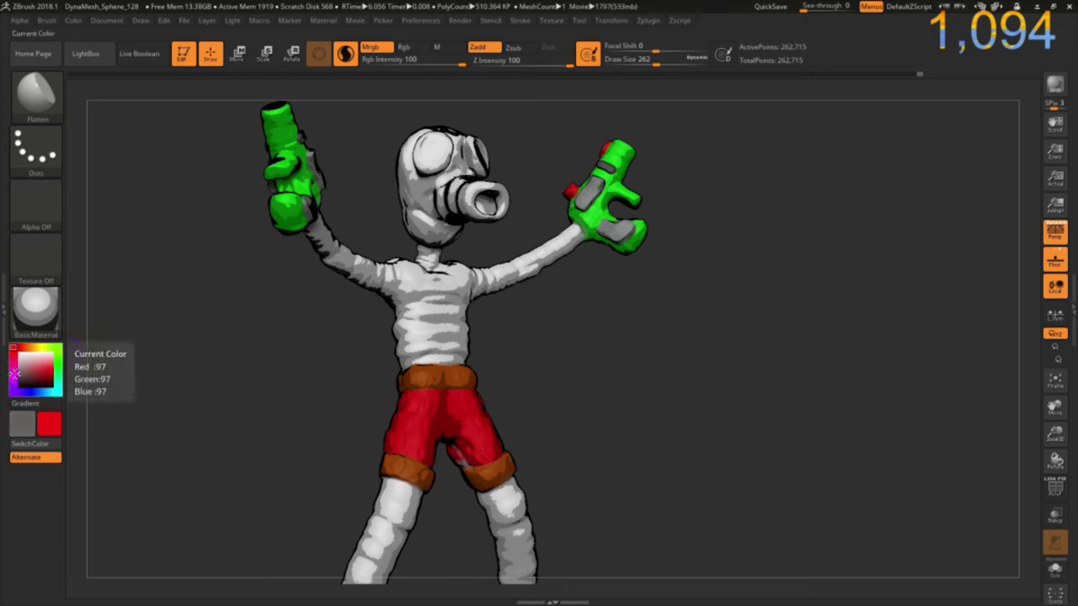
# Set the colour to dark grey and paint the upper arms and chest from the front.
pyautogui.moveTo(52, 431); pyautogui.dragTo(200, 376)
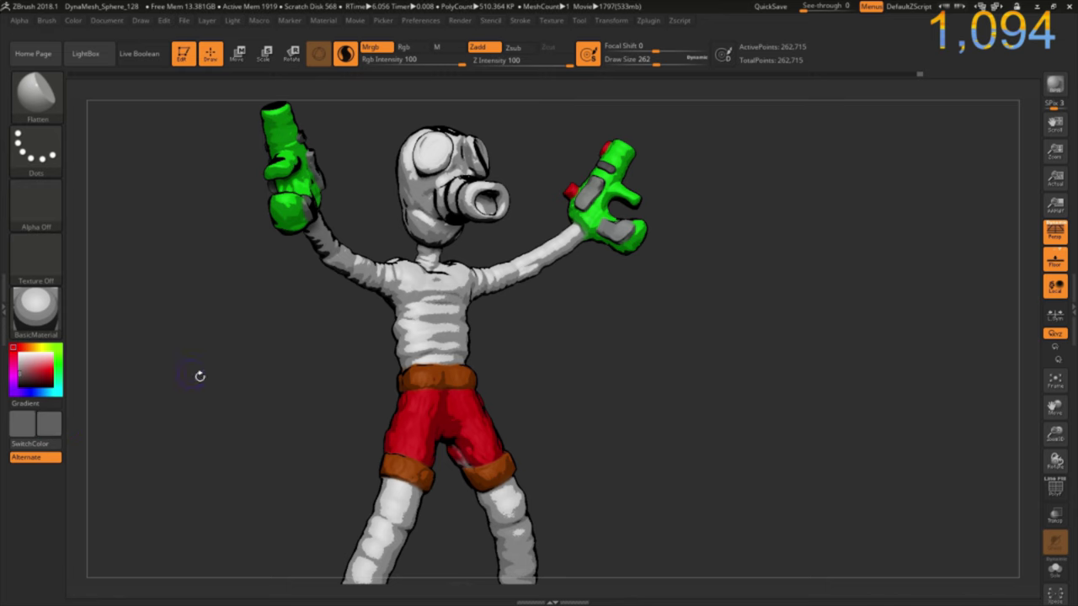
pyautogui.keyDown('shift'); pyautogui.moveTo(334, 386); pyautogui.dragTo(330, 325); pyautogui.keyUp('shift')
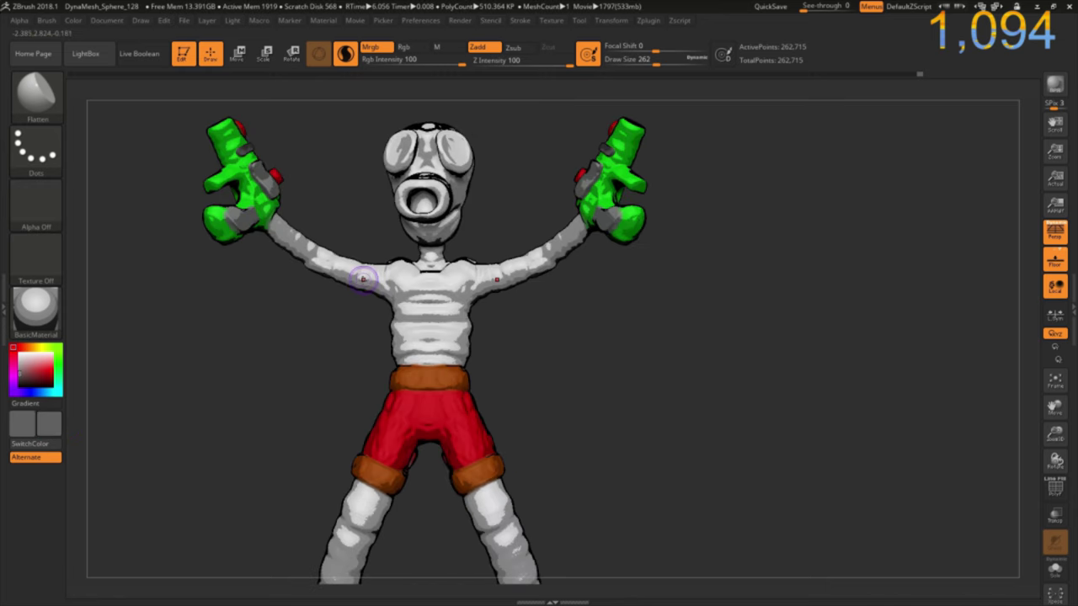
pyautogui.moveTo(348, 270)
pyautogui.mouseDown()
pyautogui.moveTo(310, 267)
pyautogui.moveTo(325, 255)
pyautogui.moveTo(338, 269)
pyautogui.moveTo(396, 283)
pyautogui.moveTo(409, 327)
pyautogui.moveTo(403, 363)
pyautogui.moveTo(407, 298)
pyautogui.mouseUp()
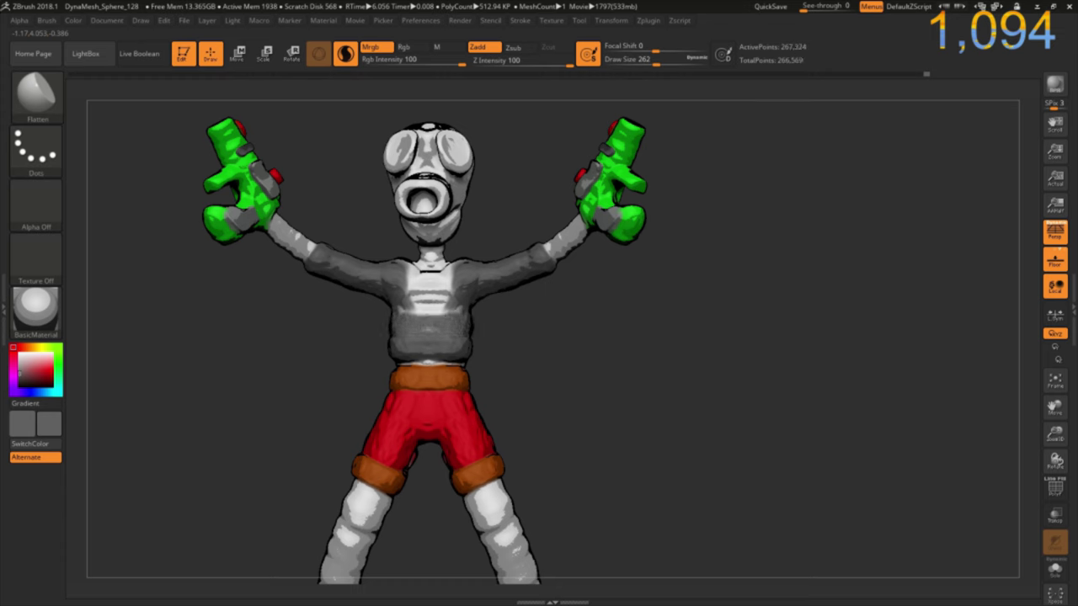
pyautogui.moveTo(393, 311)
pyautogui.mouseDown()
pyautogui.moveTo(430, 291)
pyautogui.moveTo(454, 295)
pyautogui.moveTo(446, 274)
pyautogui.moveTo(421, 269)
pyautogui.moveTo(454, 265)
pyautogui.moveTo(459, 286)
pyautogui.mouseUp()
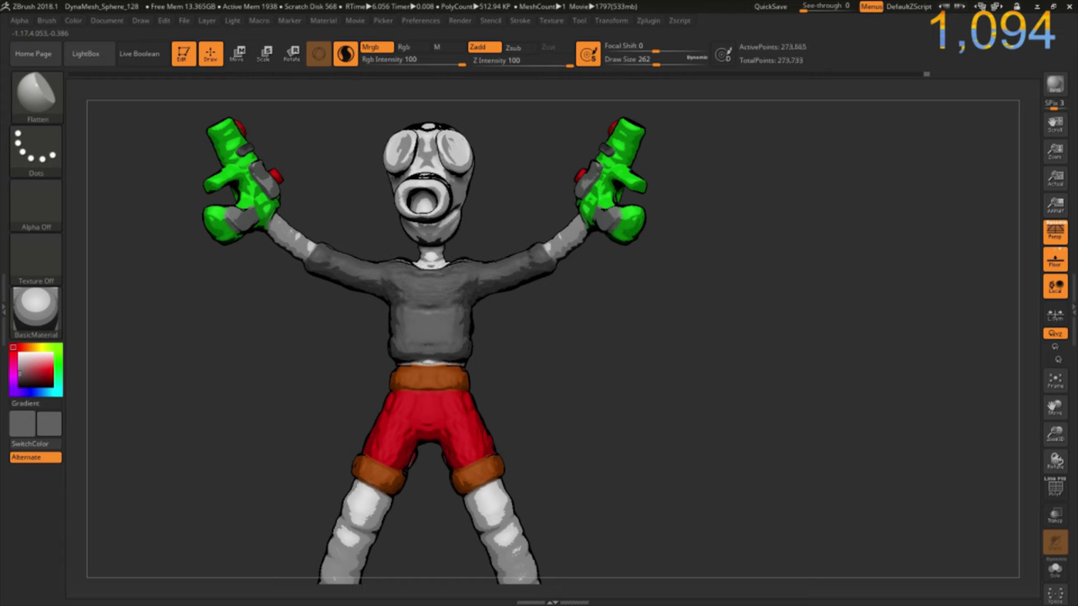
pyautogui.keyDown('shift'); pyautogui.moveTo(396, 278); pyautogui.dragTo(401, 272); pyautogui.keyUp('shift')
# Paint dark grey over the lower back and the backs of the upper arms, then smooth the chest.
pyautogui.moveTo(340, 348); pyautogui.dragTo(389, 349)
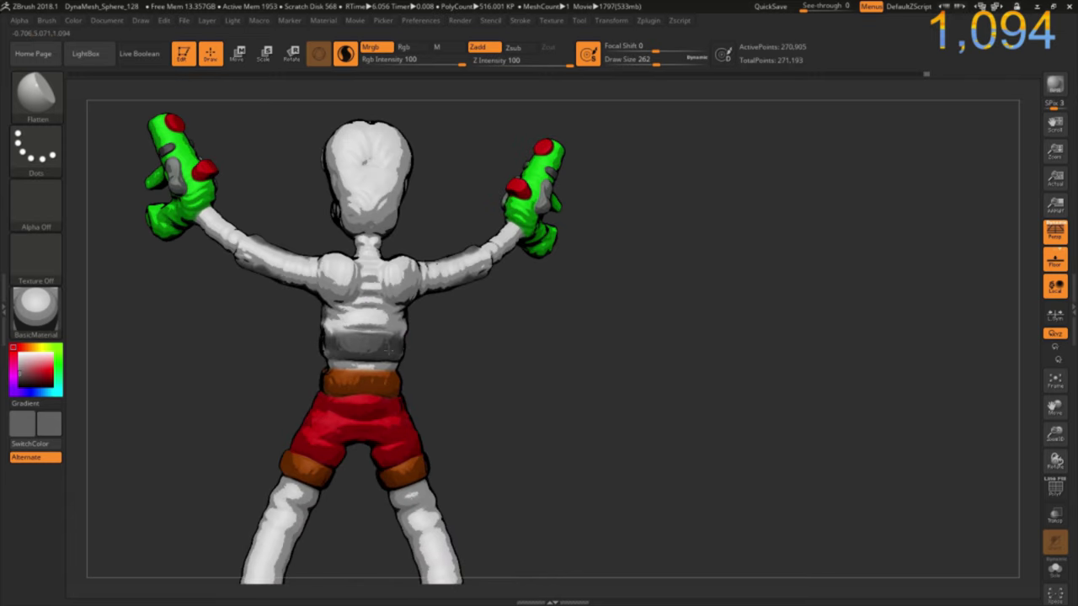
pyautogui.moveTo(371, 358)
pyautogui.mouseDown()
pyautogui.moveTo(341, 324)
pyautogui.moveTo(374, 290)
pyautogui.moveTo(362, 282)
pyautogui.moveTo(391, 263)
pyautogui.moveTo(336, 280)
pyautogui.mouseUp()
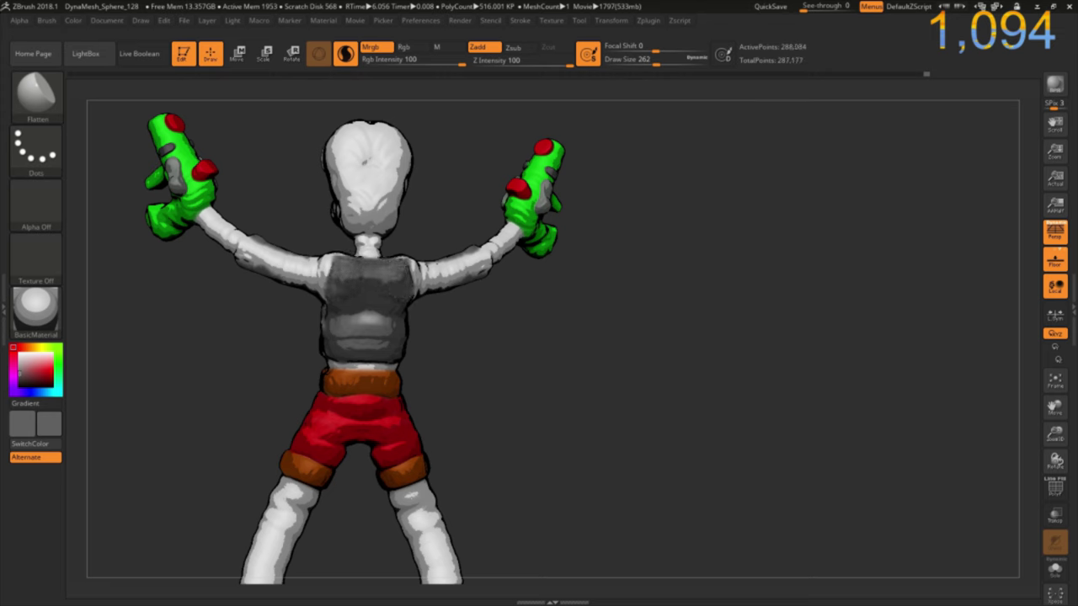
pyautogui.moveTo(454, 344)
pyautogui.mouseDown()
pyautogui.moveTo(301, 335)
pyautogui.moveTo(412, 330)
pyautogui.moveTo(411, 394)
pyautogui.mouseUp()
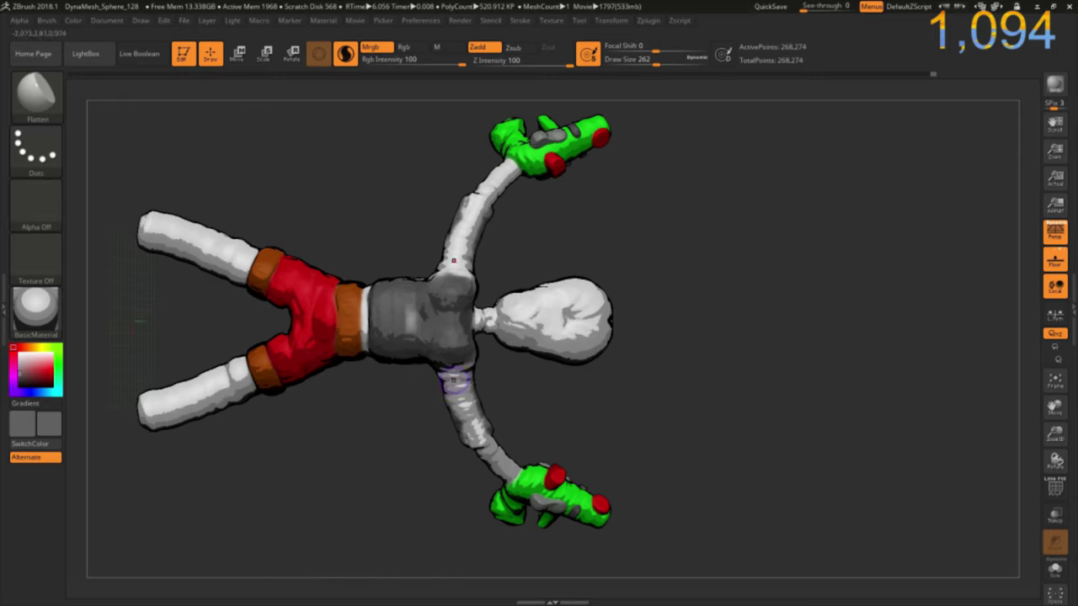
pyautogui.moveTo(409, 449)
pyautogui.mouseDown()
pyautogui.moveTo(452, 357)
pyautogui.moveTo(467, 506)
pyautogui.moveTo(503, 431)
pyautogui.moveTo(476, 435)
pyautogui.moveTo(496, 431)
pyautogui.mouseUp()
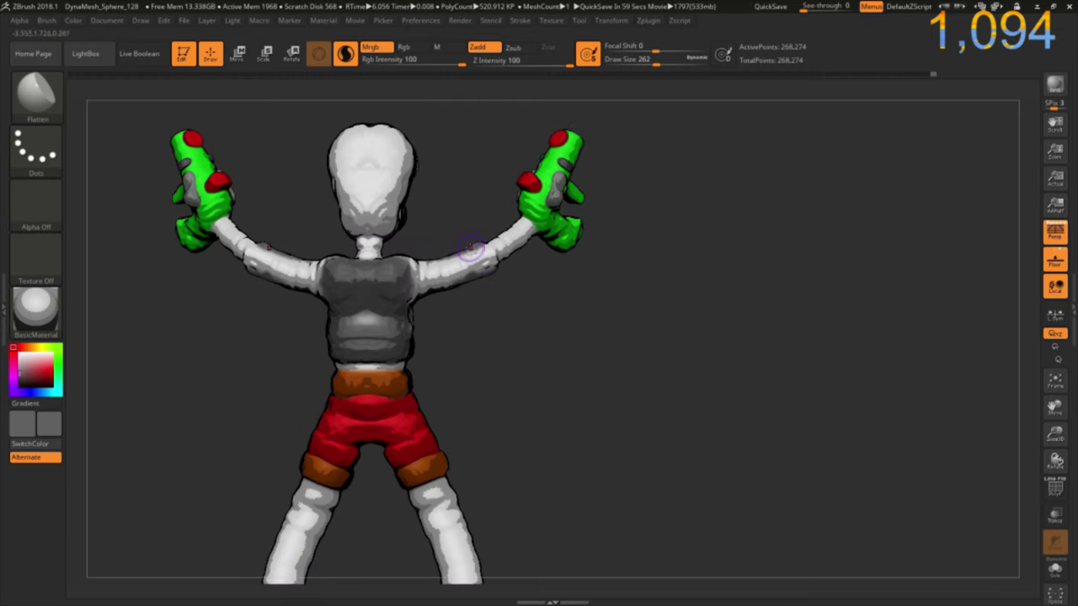
pyautogui.moveTo(490, 269); pyautogui.dragTo(480, 256)
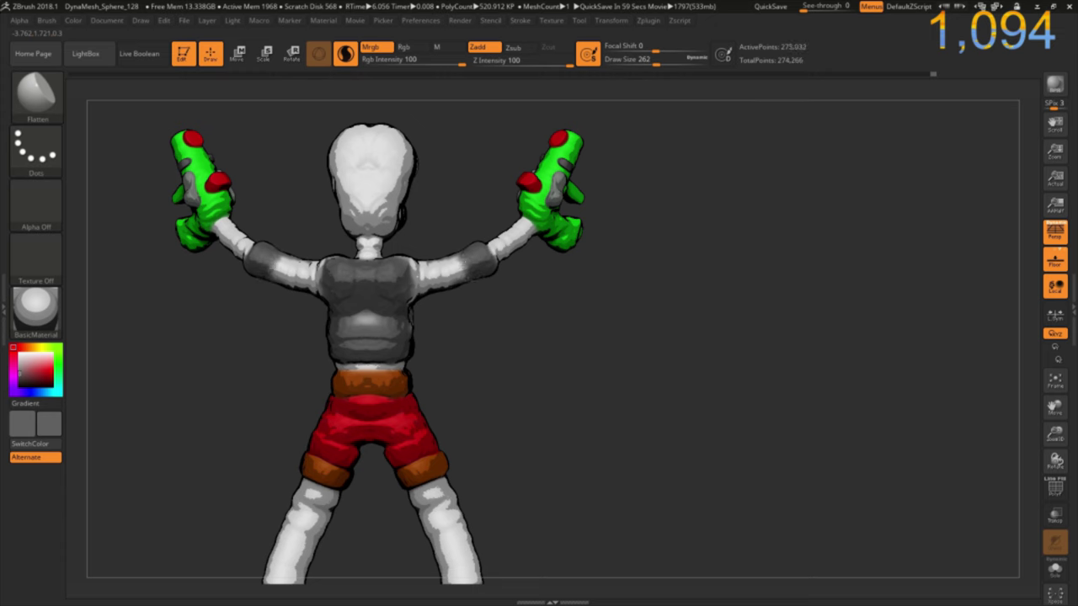
pyautogui.moveTo(445, 261)
pyautogui.mouseDown()
pyautogui.moveTo(457, 281)
pyautogui.moveTo(416, 303)
pyautogui.moveTo(421, 286)
pyautogui.mouseUp()
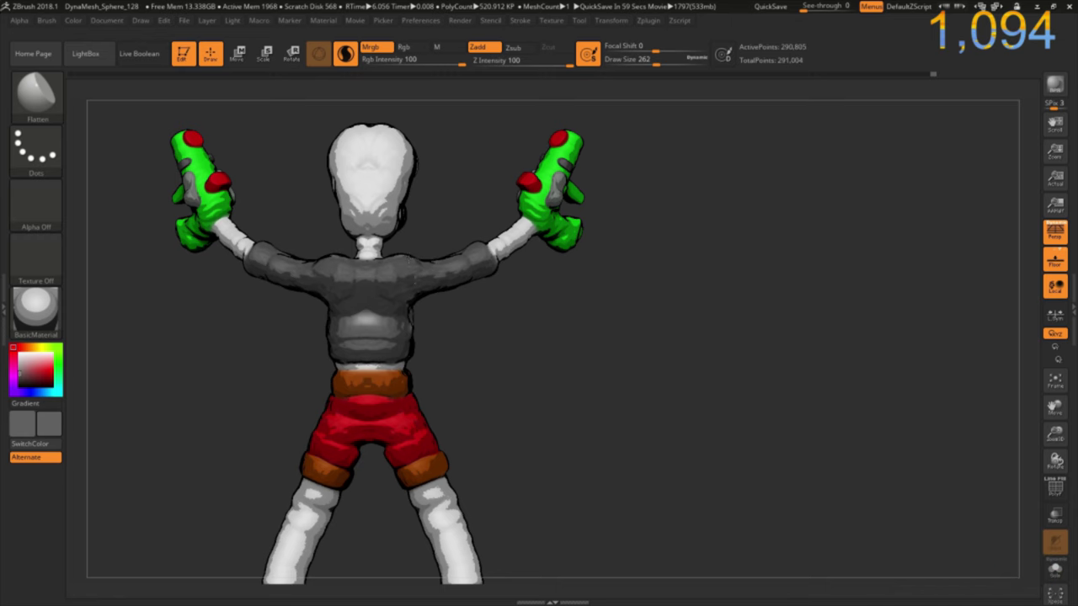
pyautogui.moveTo(376, 277); pyautogui.dragTo(354, 306, button='right')
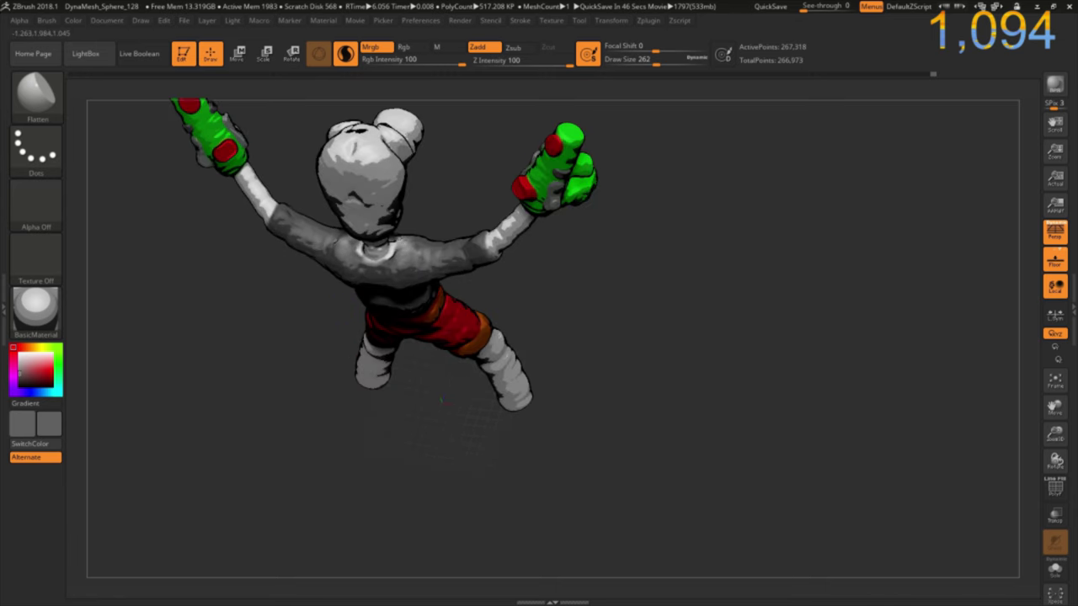
pyautogui.moveTo(425, 256); pyautogui.dragTo(430, 269)
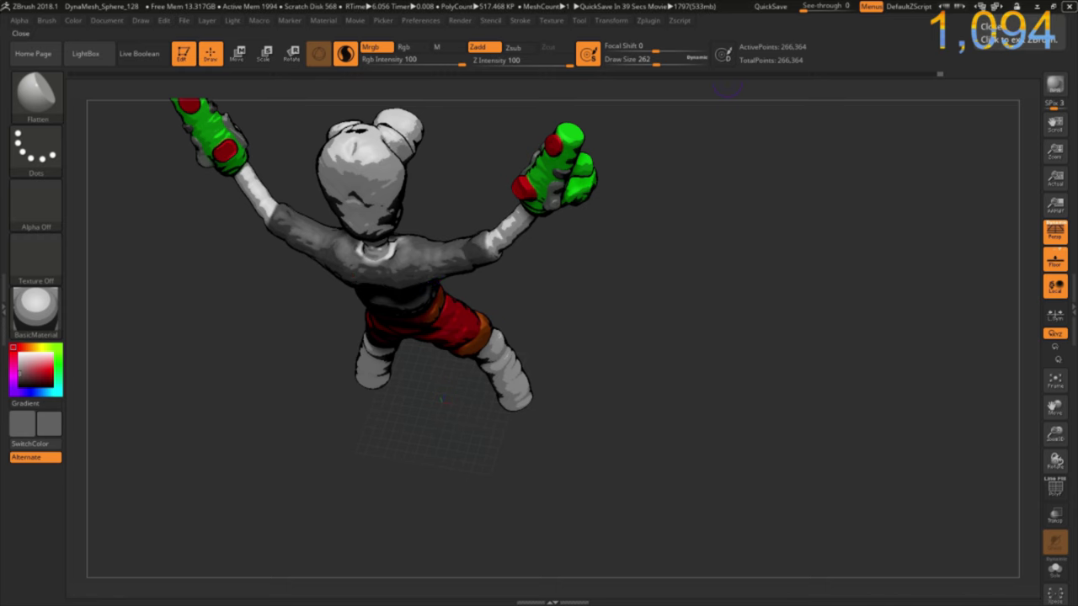
pyautogui.moveTo(828, 384); pyautogui.dragTo(695, 311)
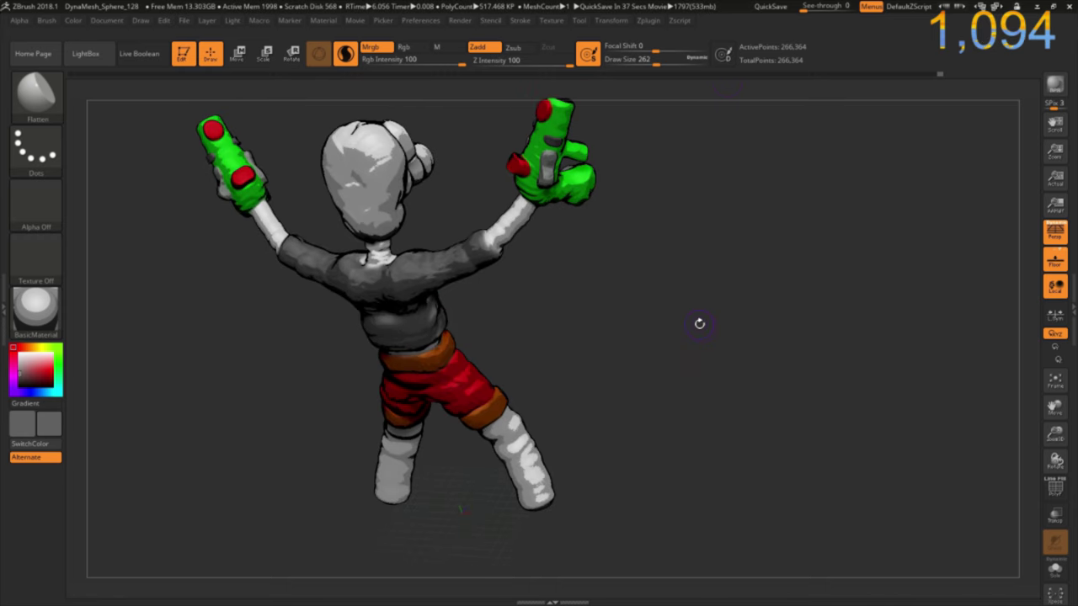
# Start a turntable recording, then reshape the abdomen while framing the neck.
pyautogui.hotkey('ctrl', 'shift', 't')
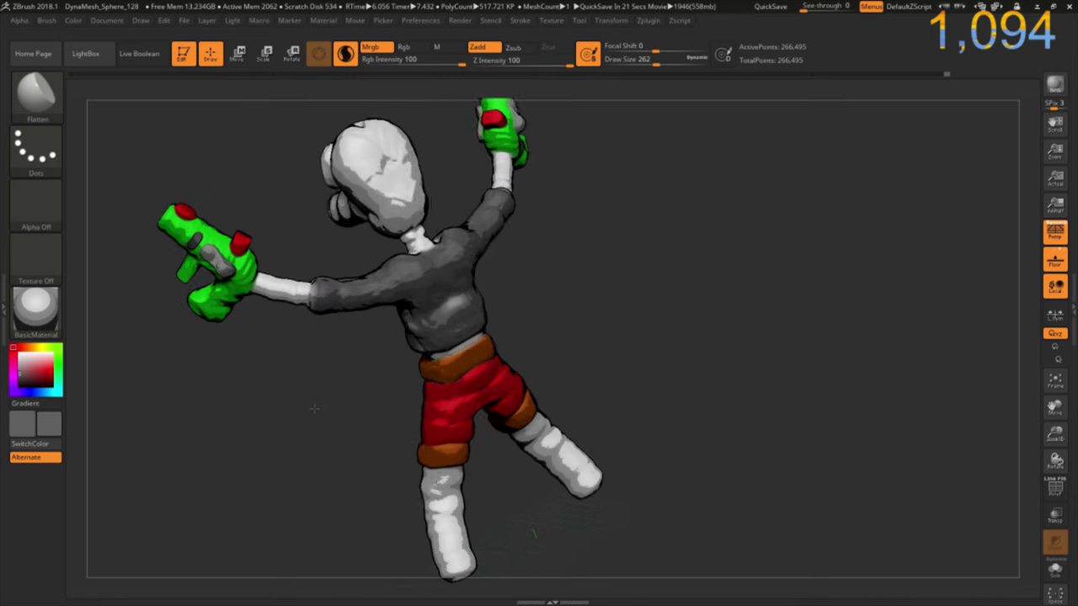
pyautogui.keyDown('alt'); pyautogui.moveTo(359, 333); pyautogui.dragTo(474, 428); pyautogui.keyUp('alt')
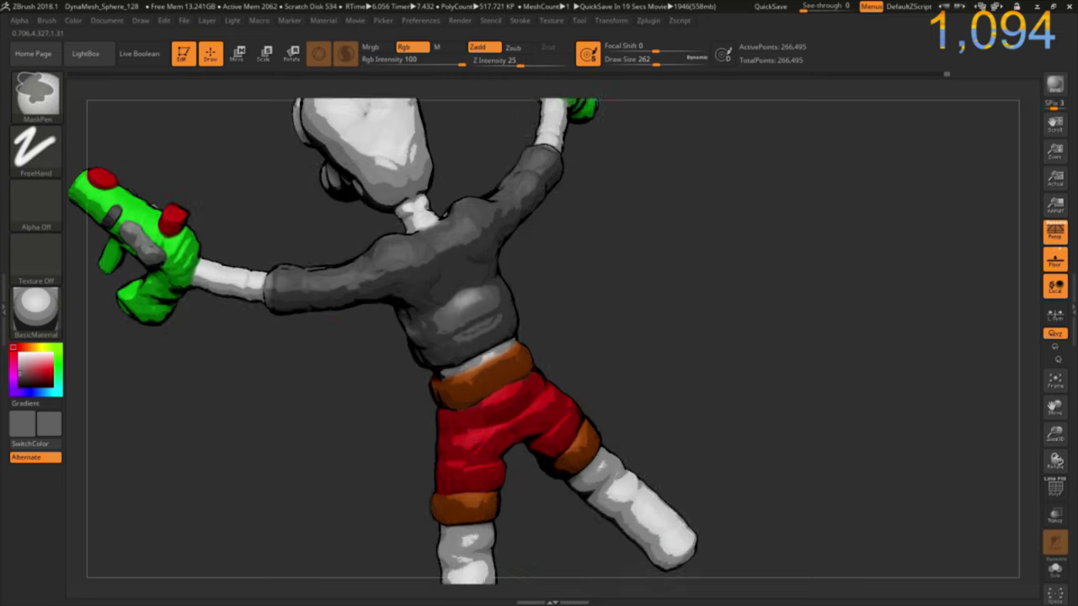
pyautogui.moveTo(257, 413); pyautogui.dragTo(379, 390)
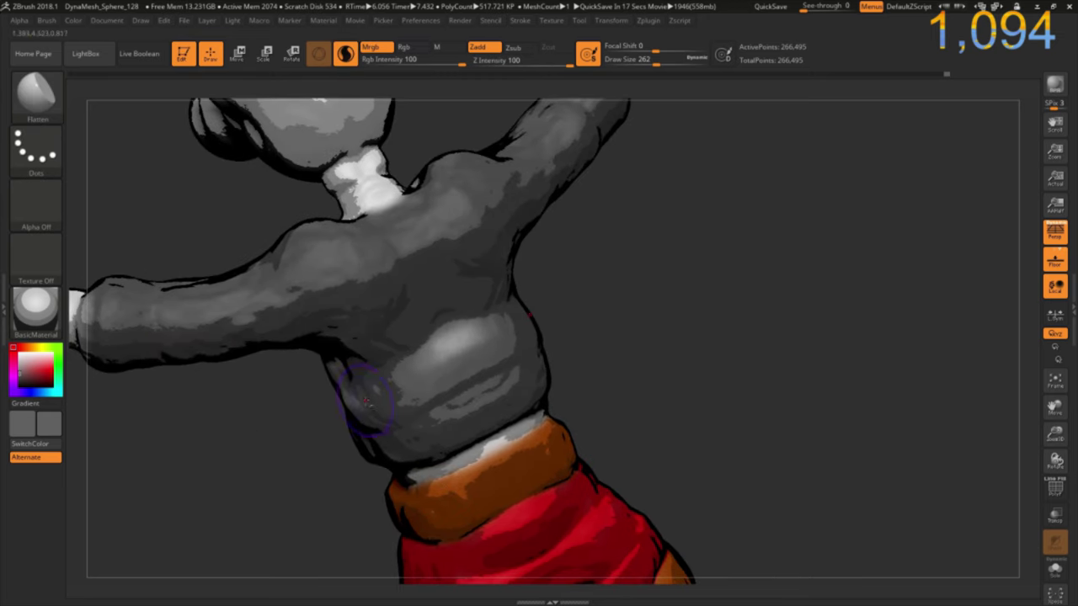
pyautogui.moveTo(463, 335); pyautogui.dragTo(498, 347)
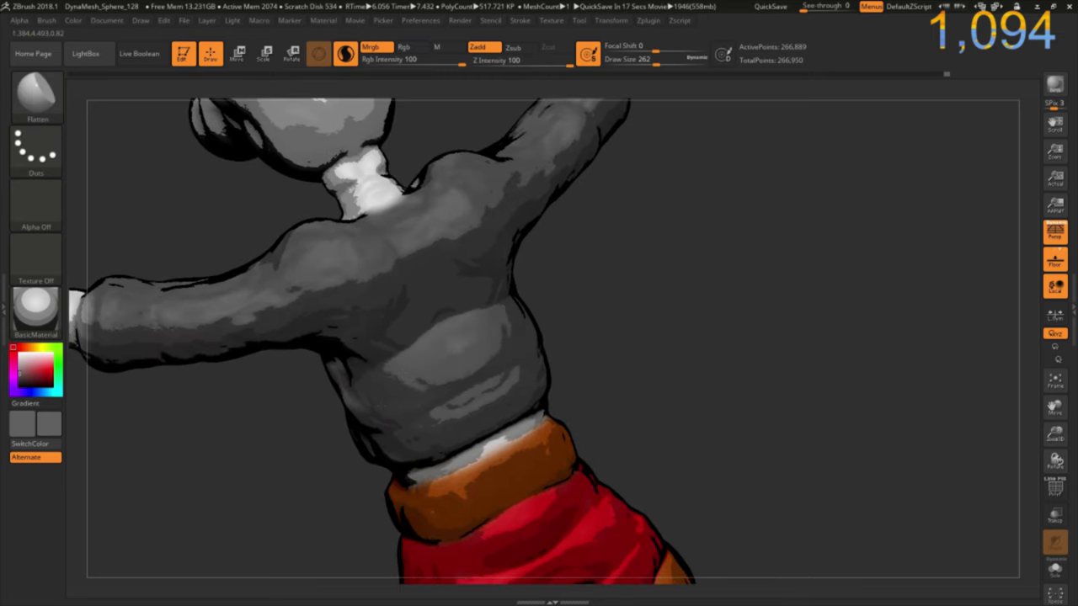
pyautogui.moveTo(224, 243)
pyautogui.mouseDown()
pyautogui.moveTo(236, 287)
pyautogui.moveTo(430, 332)
pyautogui.moveTo(447, 371)
pyautogui.mouseUp()
# Sculpt and smooth the neck and collar area.
pyautogui.moveTo(421, 337)
pyautogui.mouseDown()
pyautogui.moveTo(471, 354)
pyautogui.moveTo(421, 336)
pyautogui.mouseUp()
pyautogui.moveTo(396, 379)
pyautogui.mouseDown()
pyautogui.moveTo(362, 354)
pyautogui.moveTo(471, 282)
pyautogui.mouseUp()
pyautogui.moveTo(357, 337); pyautogui.dragTo(454, 274)
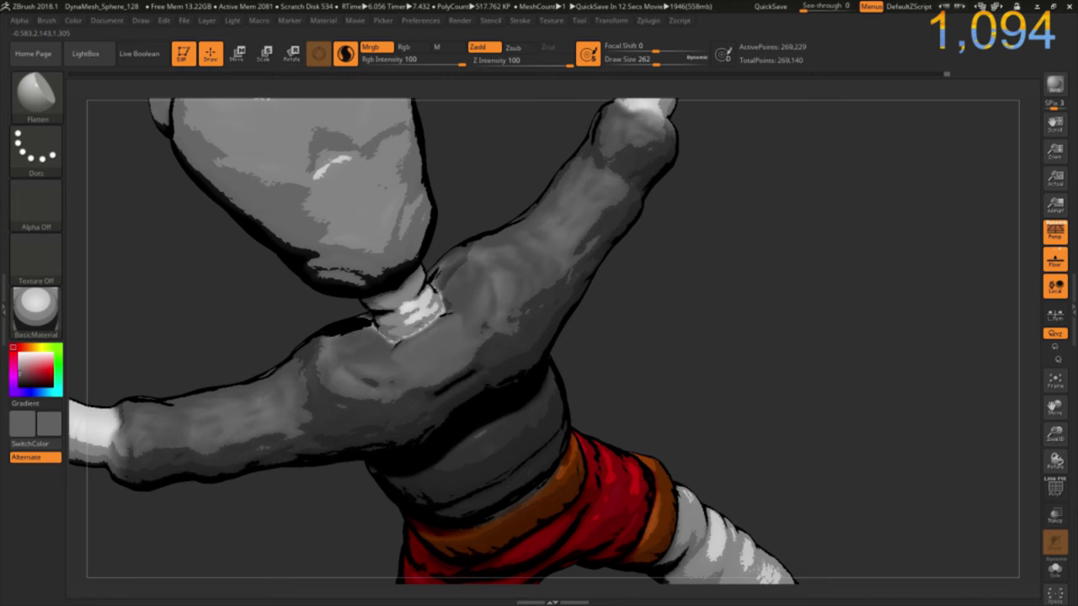
pyautogui.keyDown('shift'); pyautogui.moveTo(396, 341); pyautogui.dragTo(430, 362); pyautogui.keyUp('shift')
pyautogui.moveTo(185, 253)
pyautogui.mouseDown()
pyautogui.moveTo(220, 296)
pyautogui.moveTo(343, 347)
pyautogui.moveTo(311, 340)
pyautogui.mouseUp()
# Flatten the chest and torso, smoothing away the dent and bright patch on the shirt.
pyautogui.moveTo(444, 337); pyautogui.dragTo(530, 337)
pyautogui.moveTo(538, 286)
pyautogui.mouseDown()
pyautogui.moveTo(525, 370)
pyautogui.moveTo(539, 293)
pyautogui.mouseUp()
pyautogui.moveTo(518, 341)
pyautogui.mouseDown()
pyautogui.moveTo(556, 303)
pyautogui.moveTo(493, 345)
pyautogui.mouseUp()
pyautogui.moveTo(522, 379)
pyautogui.mouseDown()
pyautogui.moveTo(560, 345)
pyautogui.moveTo(505, 353)
pyautogui.moveTo(534, 320)
pyautogui.moveTo(499, 370)
pyautogui.mouseUp()
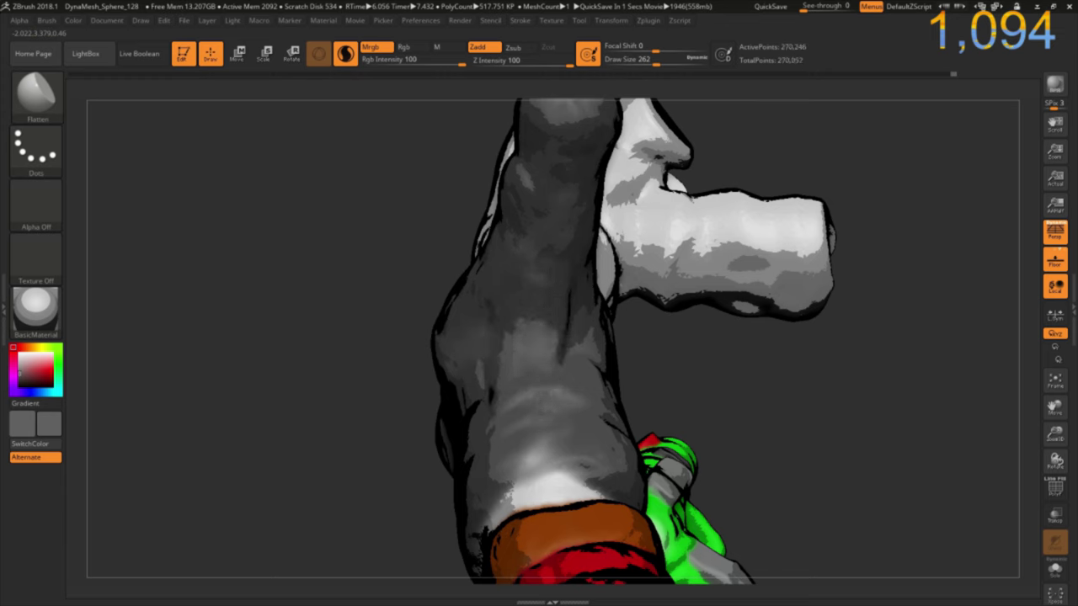
pyautogui.moveTo(531, 433); pyautogui.dragTo(581, 488)
pyautogui.moveTo(505, 506)
pyautogui.mouseDown()
pyautogui.moveTo(589, 471)
pyautogui.moveTo(492, 505)
pyautogui.moveTo(602, 472)
pyautogui.moveTo(538, 438)
pyautogui.moveTo(573, 496)
pyautogui.mouseUp()
pyautogui.moveTo(495, 446)
pyautogui.mouseDown()
pyautogui.moveTo(581, 497)
pyautogui.moveTo(556, 505)
pyautogui.mouseUp()
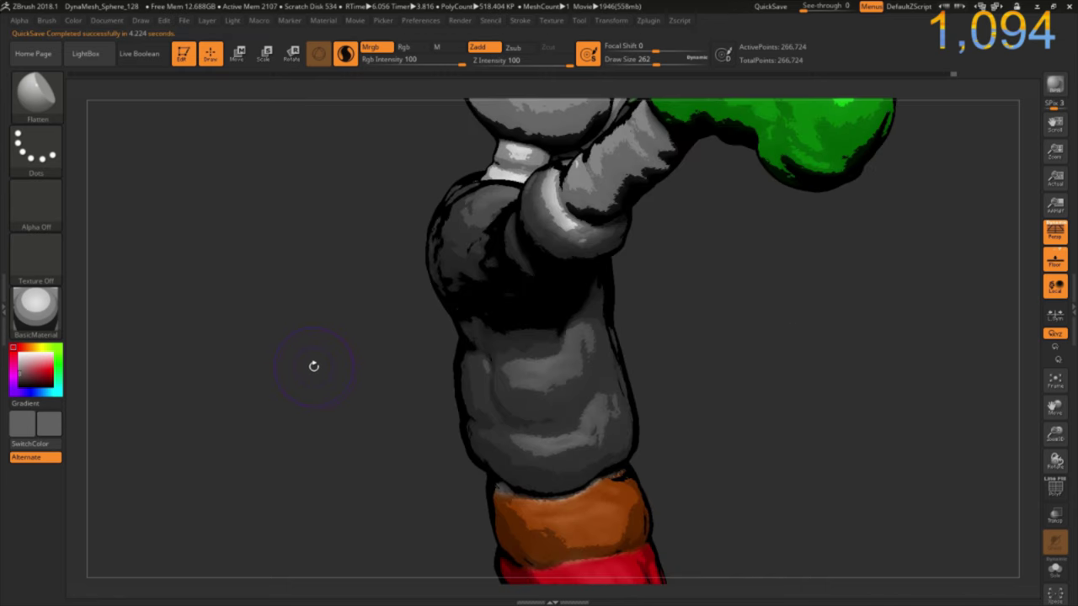
# Reshape the neck and chin below the mask, then orbit to inspect the figure.
pyautogui.moveTo(325, 382)
pyautogui.mouseDown()
pyautogui.moveTo(375, 312)
pyautogui.moveTo(433, 395)
pyautogui.mouseUp()
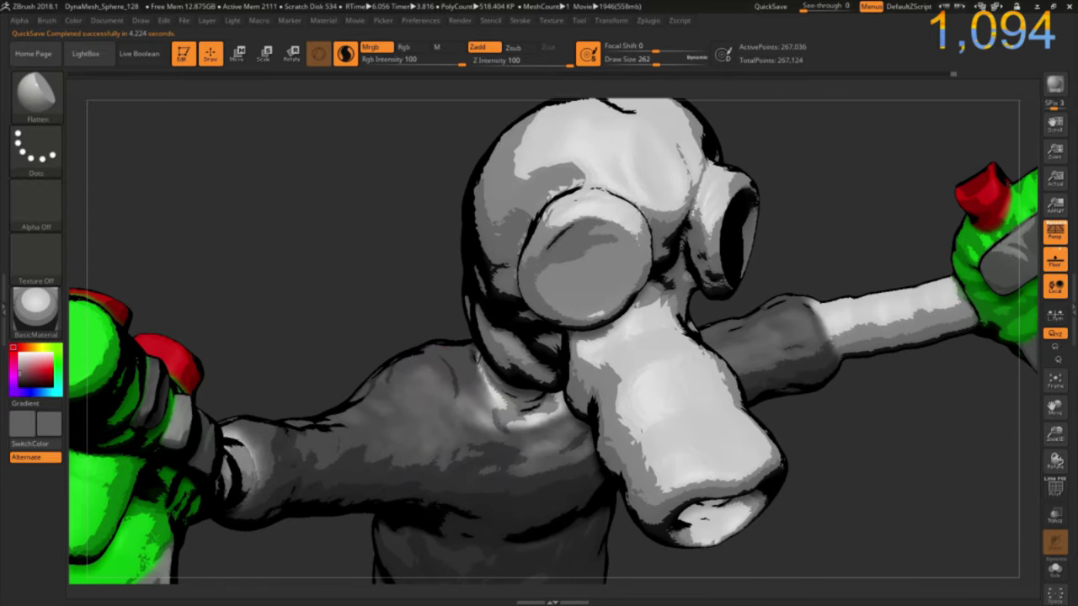
pyautogui.moveTo(462, 383); pyautogui.dragTo(488, 429)
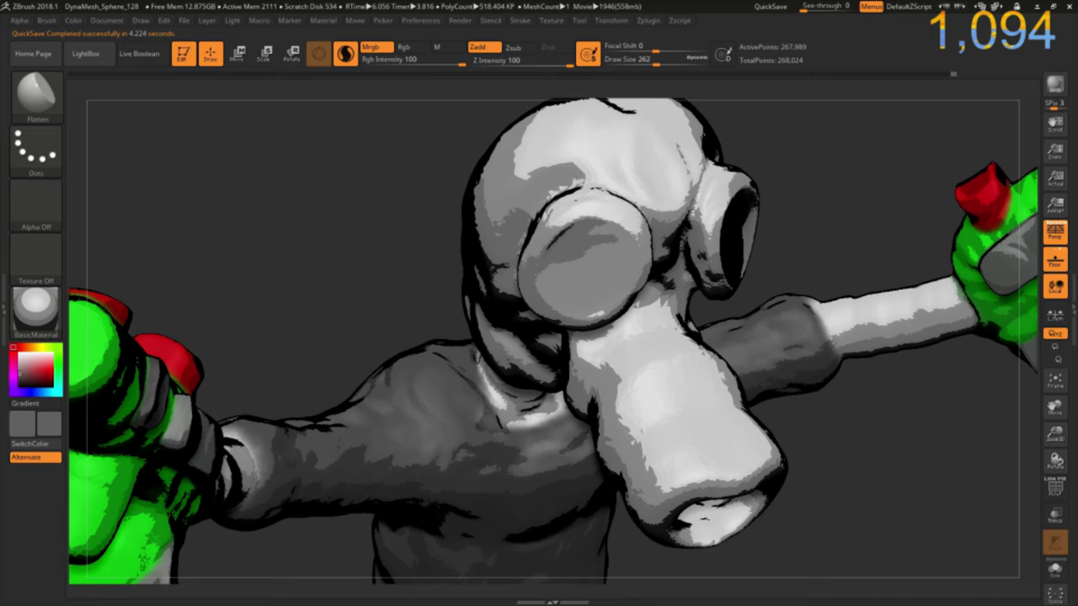
pyautogui.moveTo(808, 505)
pyautogui.mouseDown()
pyautogui.moveTo(465, 405)
pyautogui.moveTo(506, 415)
pyautogui.moveTo(547, 396)
pyautogui.moveTo(513, 416)
pyautogui.moveTo(576, 379)
pyautogui.mouseUp()
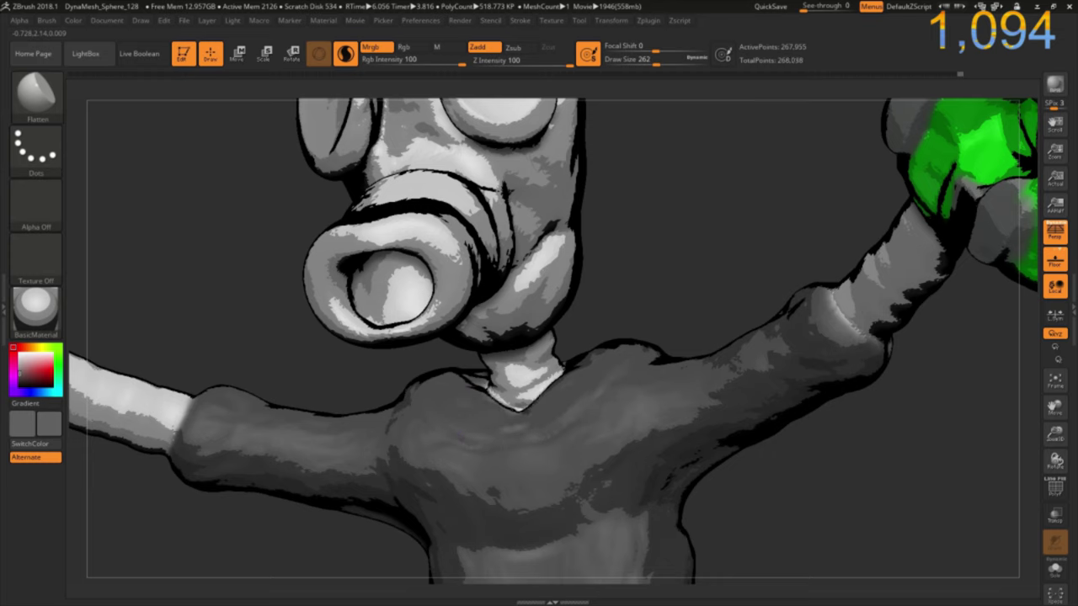
pyautogui.moveTo(339, 344)
pyautogui.mouseDown()
pyautogui.moveTo(362, 522)
pyautogui.moveTo(471, 438)
pyautogui.mouseUp()
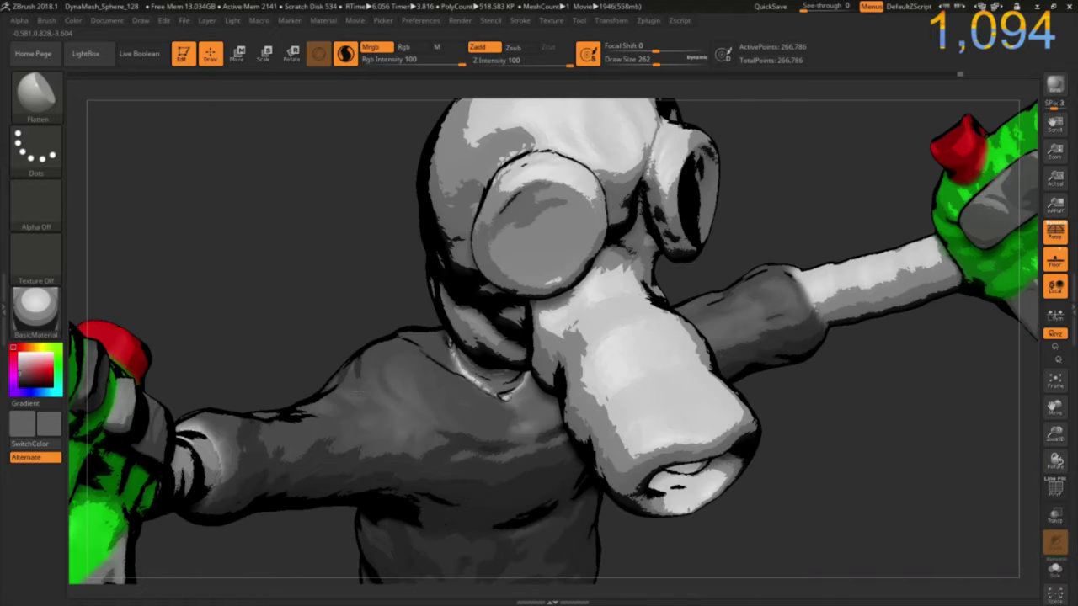
pyautogui.moveTo(472, 391); pyautogui.dragTo(446, 406)
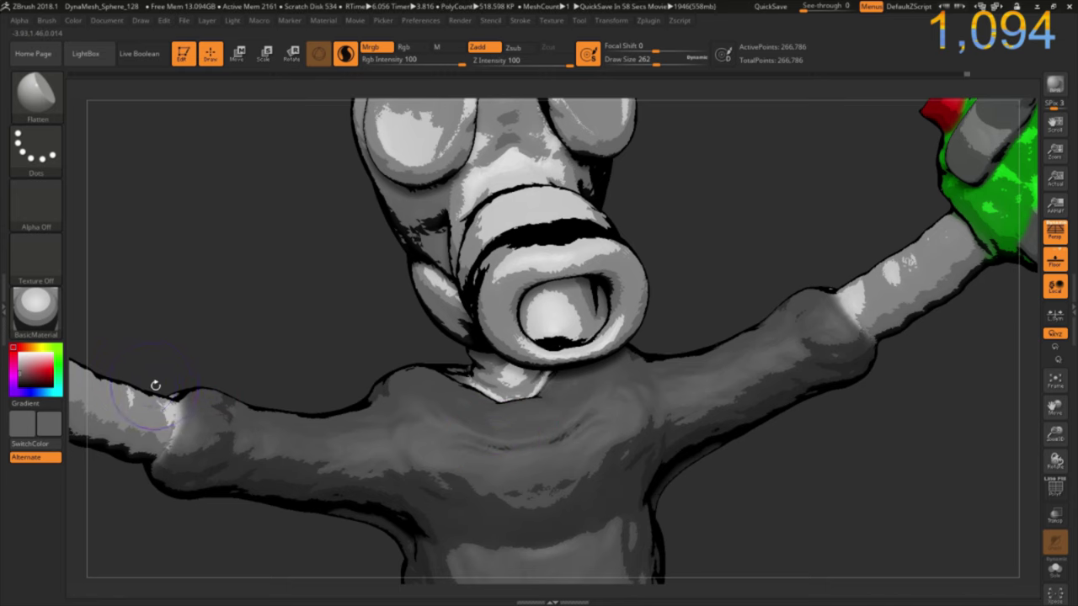
pyautogui.moveTo(155, 385); pyautogui.dragTo(438, 122)
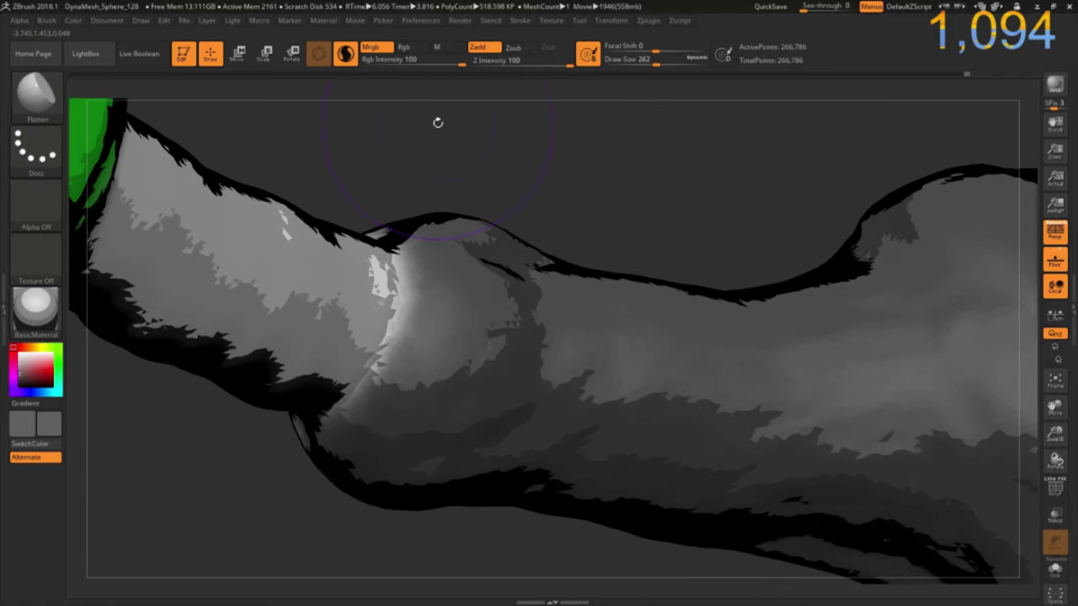
# Shrink the brush and build a rounded elbow bulge with creases around it.
pyautogui.press('[')
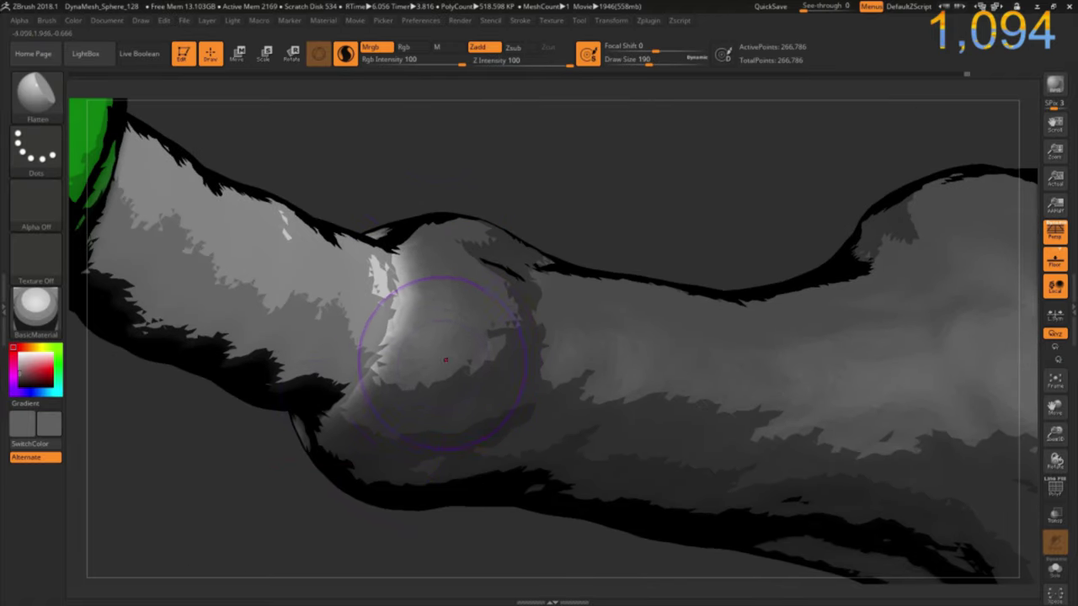
pyautogui.moveTo(413, 378); pyautogui.dragTo(387, 336)
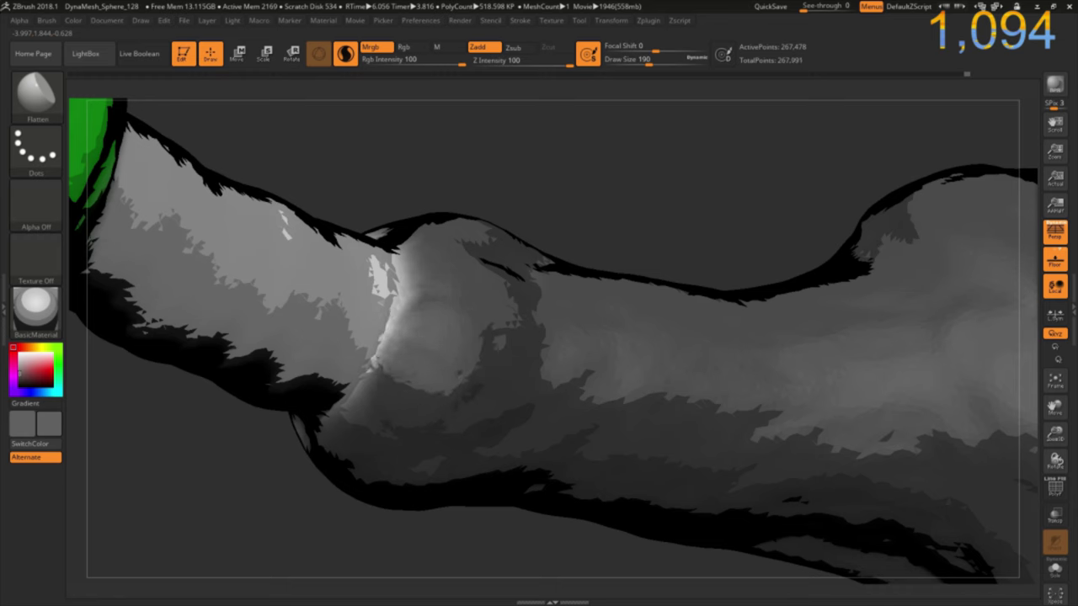
pyautogui.moveTo(396, 374); pyautogui.dragTo(391, 278)
pyautogui.moveTo(468, 404)
pyautogui.mouseDown()
pyautogui.moveTo(505, 277)
pyautogui.moveTo(379, 232)
pyautogui.moveTo(421, 202)
pyautogui.mouseUp()
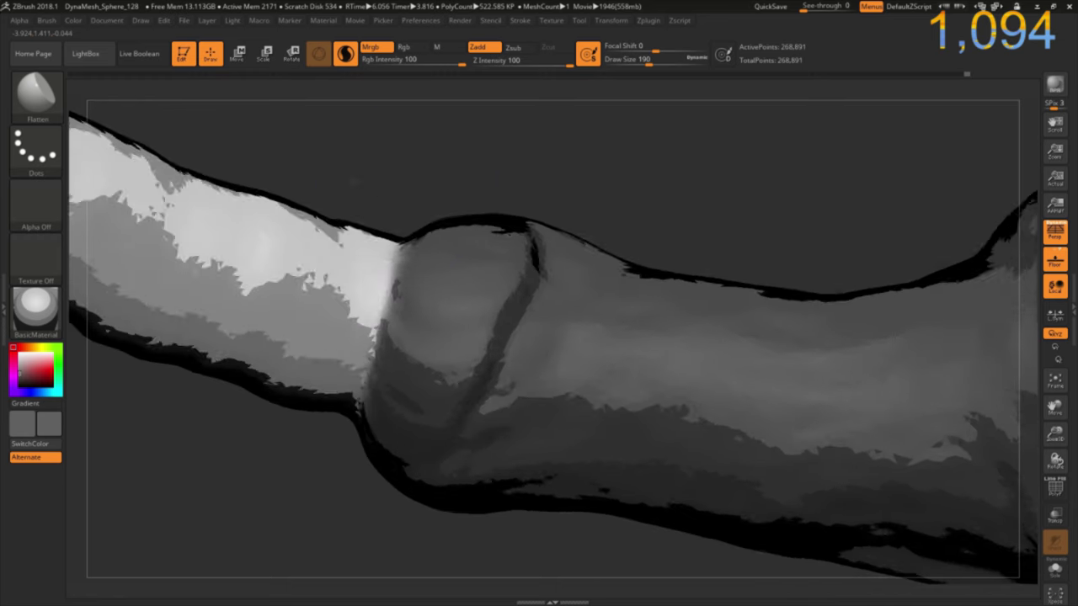
pyautogui.moveTo(514, 252)
pyautogui.mouseDown()
pyautogui.moveTo(496, 413)
pyautogui.moveTo(539, 400)
pyautogui.mouseUp()
pyautogui.moveTo(413, 278)
pyautogui.mouseDown()
pyautogui.moveTo(522, 337)
pyautogui.moveTo(506, 379)
pyautogui.mouseUp()
pyautogui.moveTo(510, 266)
pyautogui.mouseDown()
pyautogui.moveTo(505, 358)
pyautogui.moveTo(471, 441)
pyautogui.mouseUp()
pyautogui.moveTo(384, 362)
pyautogui.mouseDown()
pyautogui.moveTo(388, 437)
pyautogui.moveTo(437, 480)
pyautogui.mouseUp()
pyautogui.moveTo(383, 433)
pyautogui.keyDown('shift'); pyautogui.mouseDown()
pyautogui.moveTo(459, 480)
pyautogui.moveTo(484, 378)
pyautogui.mouseUp(); pyautogui.keyUp('shift')
pyautogui.keyDown('shift'); pyautogui.moveTo(395, 471); pyautogui.dragTo(522, 492); pyautogui.keyUp('shift')
pyautogui.keyDown('shift'); pyautogui.moveTo(514, 337); pyautogui.dragTo(538, 396); pyautogui.keyUp('shift')
pyautogui.moveTo(547, 350); pyautogui.dragTo(527, 405)
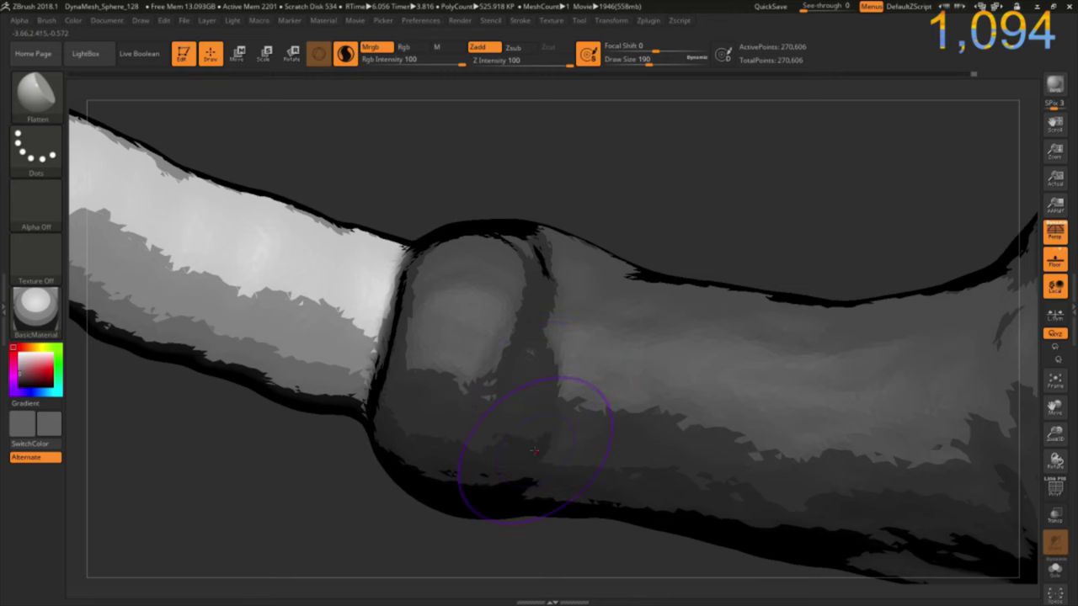
# Refine the elbow ball and the crease toward the wrist from side and underside angles.
pyautogui.moveTo(259, 572)
pyautogui.mouseDown()
pyautogui.moveTo(375, 341)
pyautogui.moveTo(345, 497)
pyautogui.mouseUp()
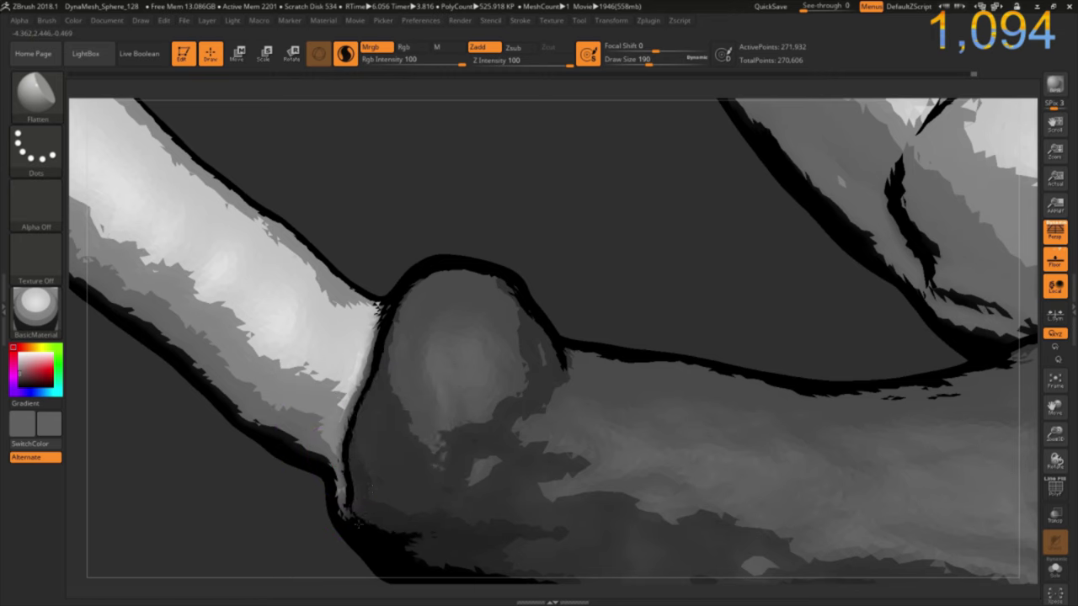
pyautogui.moveTo(333, 434); pyautogui.dragTo(396, 547)
pyautogui.moveTo(337, 472)
pyautogui.mouseDown()
pyautogui.moveTo(380, 529)
pyautogui.moveTo(421, 551)
pyautogui.mouseUp()
pyautogui.moveTo(362, 526)
pyautogui.mouseDown()
pyautogui.moveTo(421, 472)
pyautogui.moveTo(497, 438)
pyautogui.moveTo(401, 568)
pyautogui.mouseUp()
pyautogui.moveTo(272, 563)
pyautogui.mouseDown()
pyautogui.moveTo(272, 457)
pyautogui.moveTo(385, 404)
pyautogui.mouseUp()
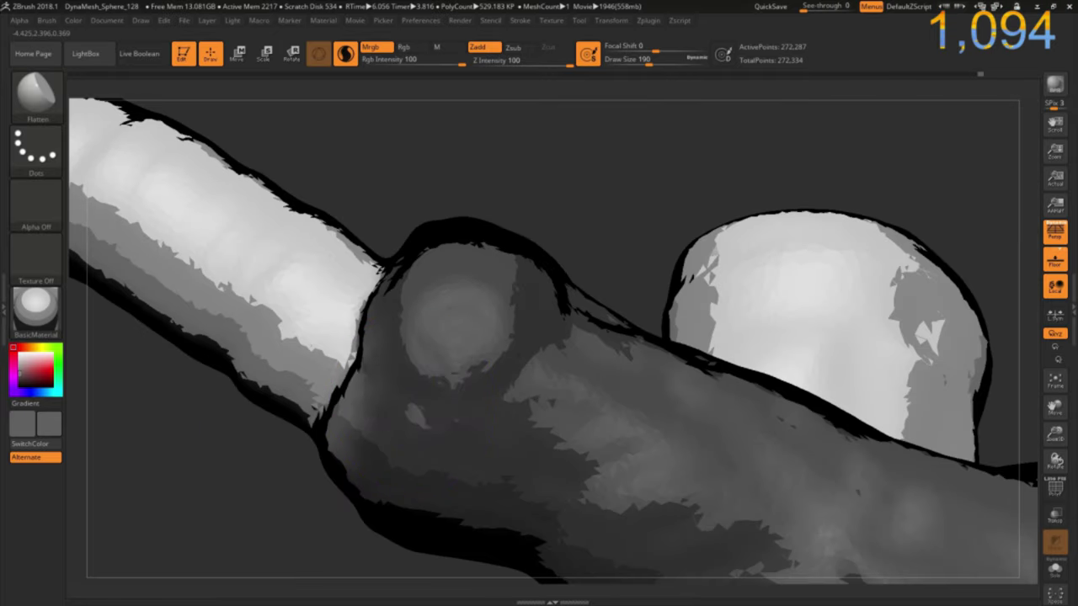
pyautogui.moveTo(421, 320); pyautogui.dragTo(446, 404)
pyautogui.moveTo(395, 336); pyautogui.dragTo(370, 485)
pyautogui.moveTo(345, 337)
pyautogui.mouseDown()
pyautogui.moveTo(421, 395)
pyautogui.moveTo(404, 496)
pyautogui.mouseUp()
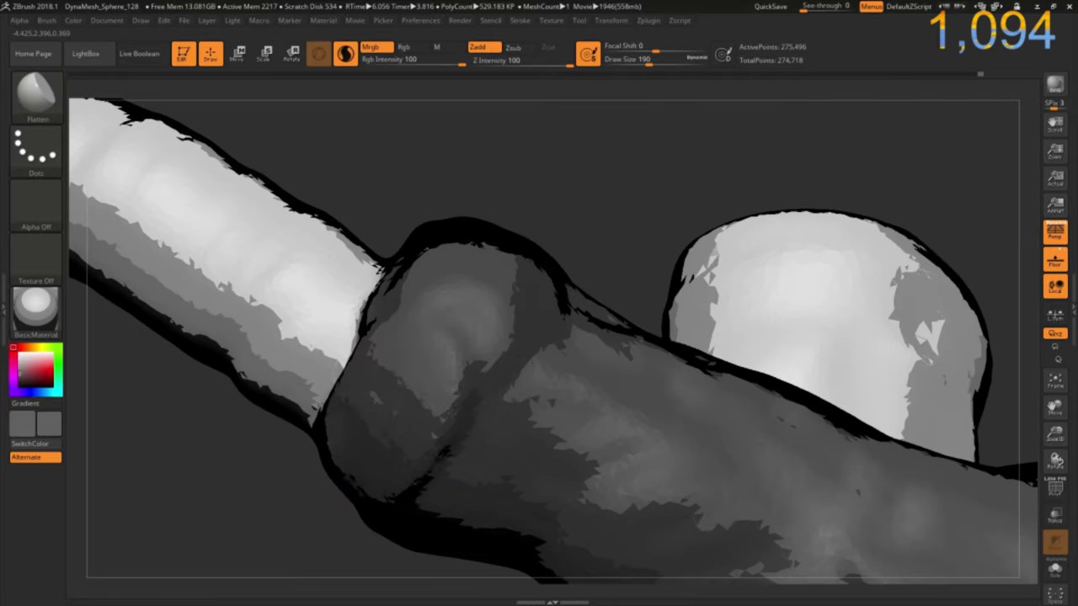
pyautogui.moveTo(405, 354); pyautogui.dragTo(505, 505)
pyautogui.moveTo(505, 354)
pyautogui.mouseDown()
pyautogui.moveTo(404, 500)
pyautogui.moveTo(387, 471)
pyautogui.mouseUp()
pyautogui.moveTo(387, 404); pyautogui.dragTo(331, 527)
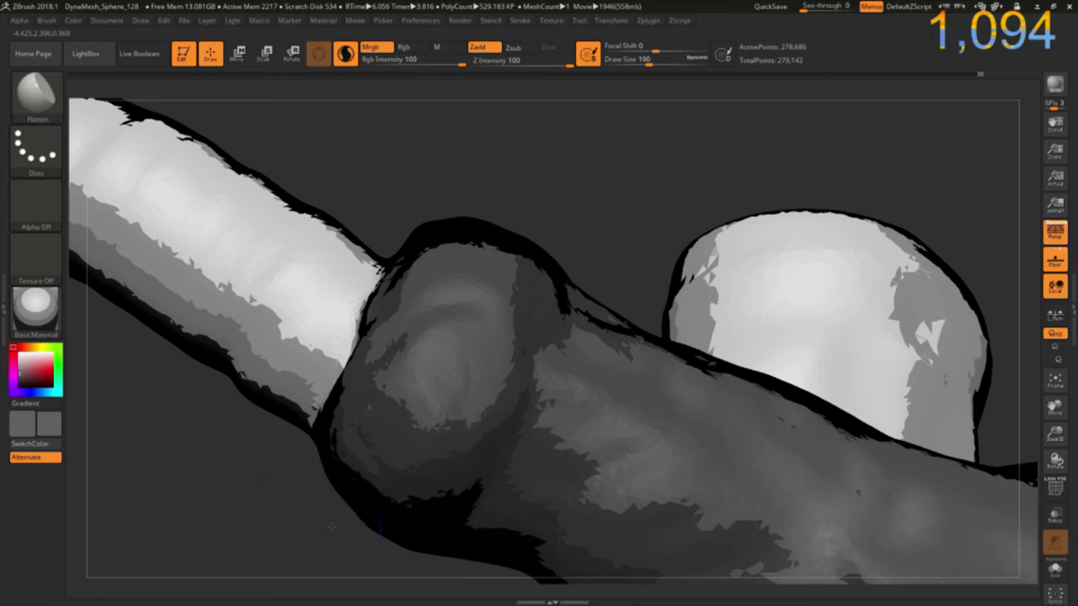
# Reshape the lower elbow ball and carve a rim around it.
pyautogui.moveTo(265, 548); pyautogui.dragTo(252, 471)
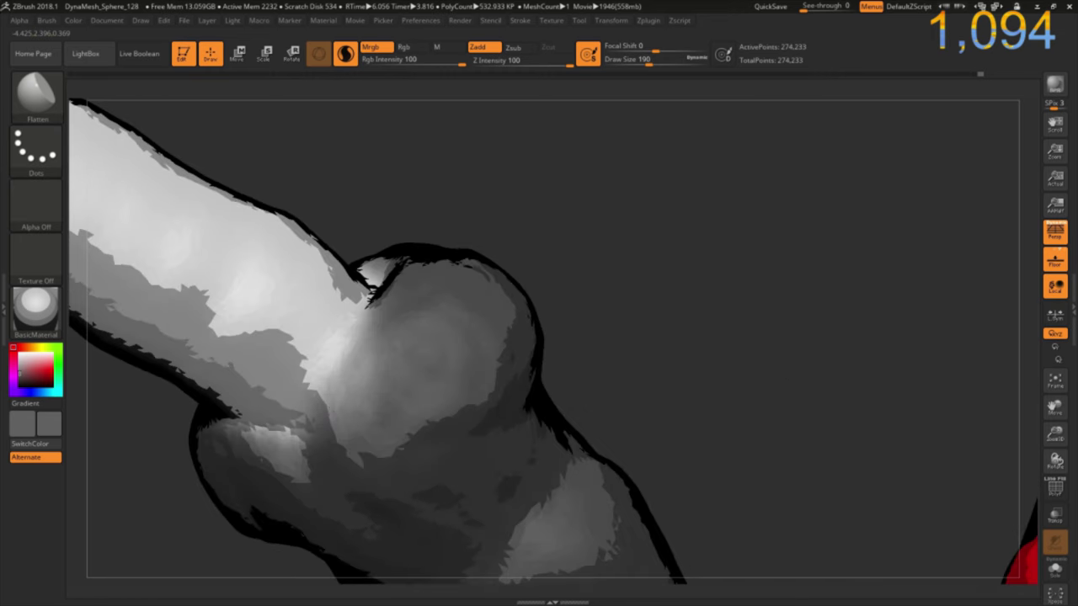
pyautogui.moveTo(370, 337); pyautogui.dragTo(290, 446)
pyautogui.moveTo(320, 379); pyautogui.dragTo(252, 471)
pyautogui.moveTo(252, 421)
pyautogui.mouseDown()
pyautogui.moveTo(358, 466)
pyautogui.moveTo(353, 530)
pyautogui.mouseUp()
pyautogui.moveTo(404, 388); pyautogui.dragTo(463, 488)
pyautogui.moveTo(404, 337); pyautogui.dragTo(328, 392)
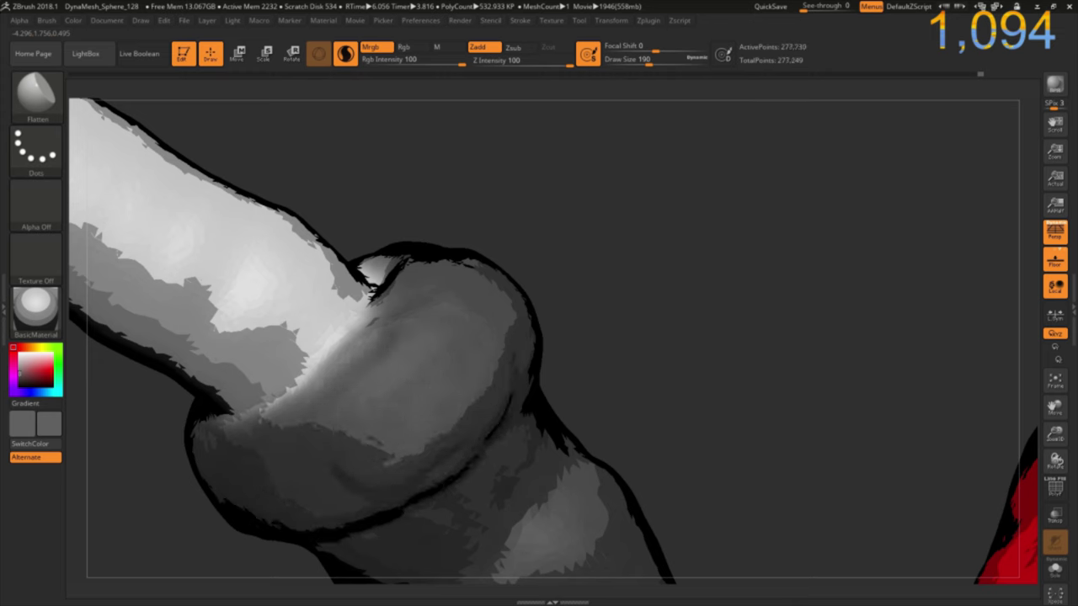
pyautogui.moveTo(497, 303); pyautogui.dragTo(312, 421)
# Refine and smooth the lower elbow ball and its rim.
pyautogui.moveTo(328, 353); pyautogui.dragTo(455, 438)
pyautogui.moveTo(261, 404); pyautogui.dragTo(370, 425)
pyautogui.moveTo(320, 538); pyautogui.dragTo(420, 518)
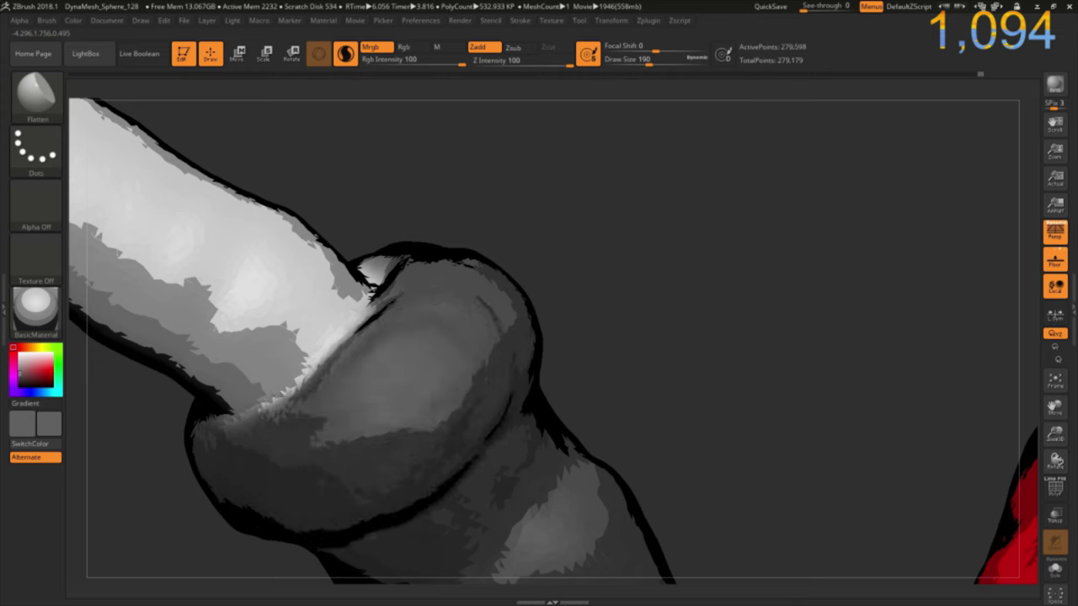
pyautogui.moveTo(505, 379); pyautogui.dragTo(446, 480)
pyautogui.moveTo(497, 336); pyautogui.dragTo(413, 362)
pyautogui.moveTo(505, 303); pyautogui.dragTo(421, 454)
pyautogui.moveTo(336, 387); pyautogui.dragTo(299, 480)
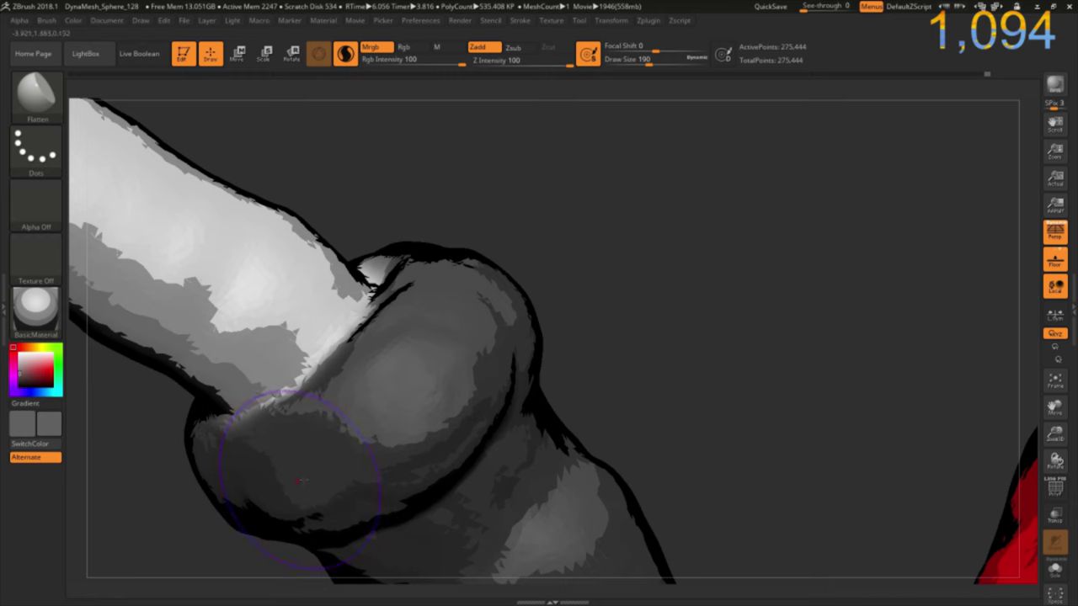
pyautogui.moveTo(496, 433)
pyautogui.mouseDown()
pyautogui.moveTo(553, 380)
pyautogui.moveTo(535, 296)
pyautogui.moveTo(521, 308)
pyautogui.moveTo(572, 290)
pyautogui.moveTo(601, 331)
pyautogui.moveTo(567, 315)
pyautogui.moveTo(593, 325)
pyautogui.moveTo(538, 481)
pyautogui.moveTo(489, 435)
pyautogui.moveTo(426, 416)
pyautogui.moveTo(359, 421)
pyautogui.moveTo(343, 322)
pyautogui.mouseUp()
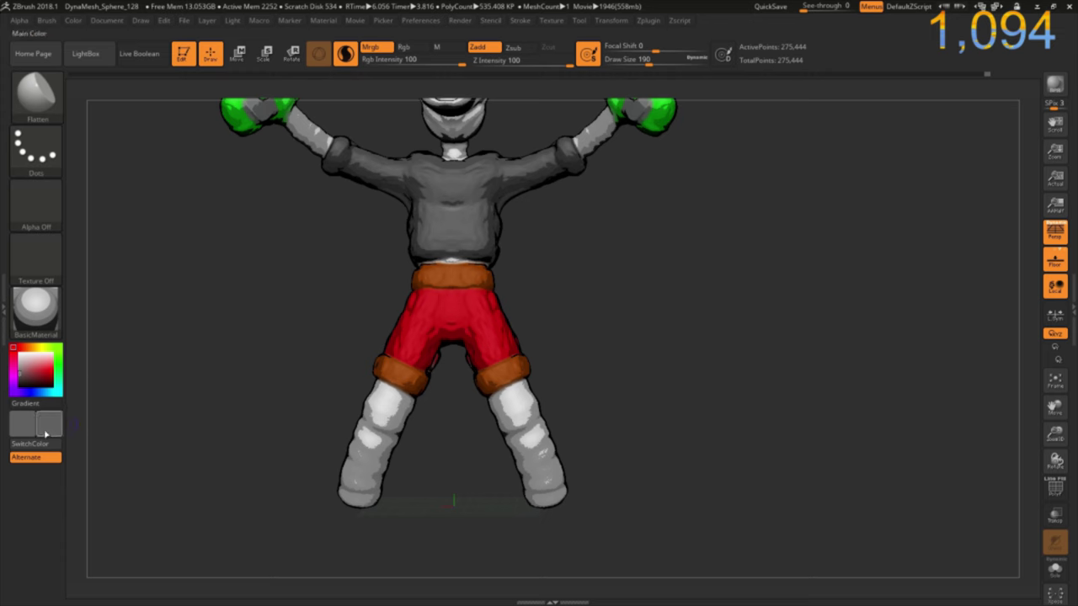
# Pick blue and paint the tops of both feet with X symmetry.
pyautogui.moveTo(48, 393); pyautogui.dragTo(35, 392)
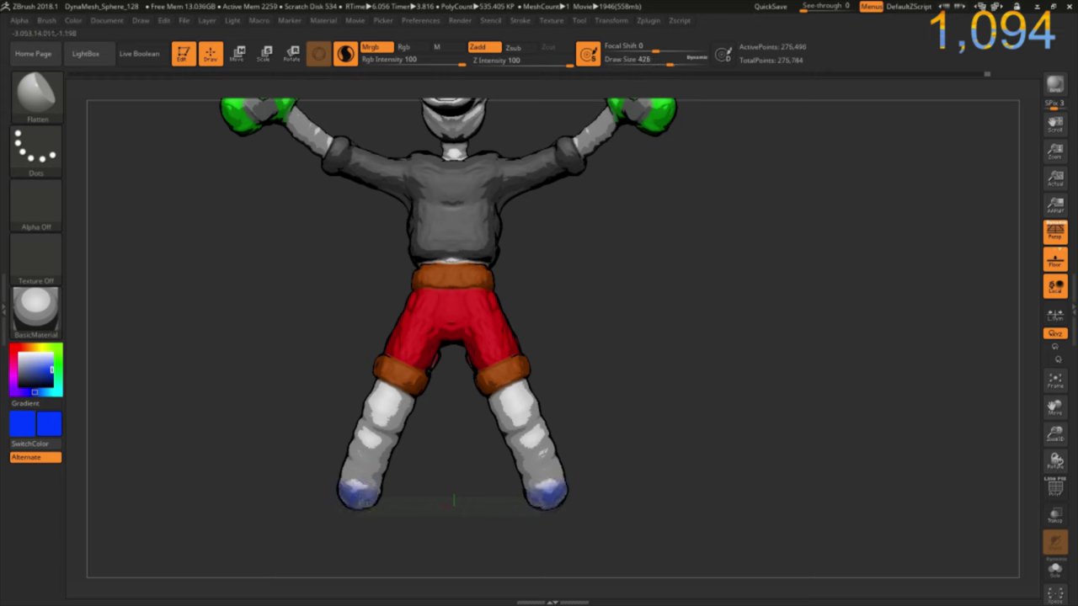
pyautogui.moveTo(357, 492); pyautogui.dragTo(349, 506)
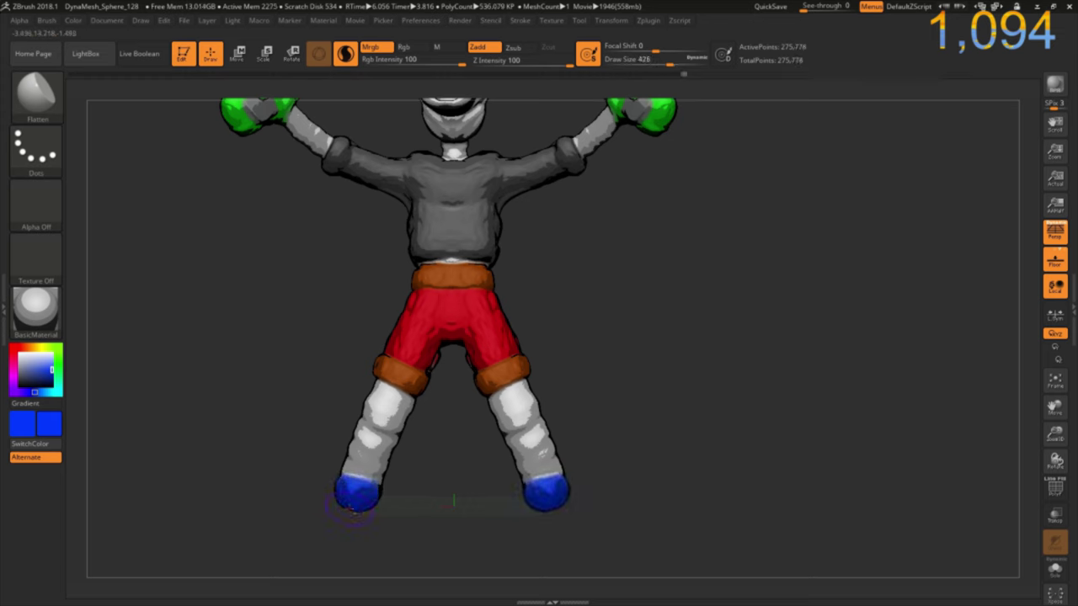
pyautogui.moveTo(349, 494)
pyautogui.mouseDown()
pyautogui.moveTo(366, 495)
pyautogui.moveTo(341, 497)
pyautogui.mouseUp()
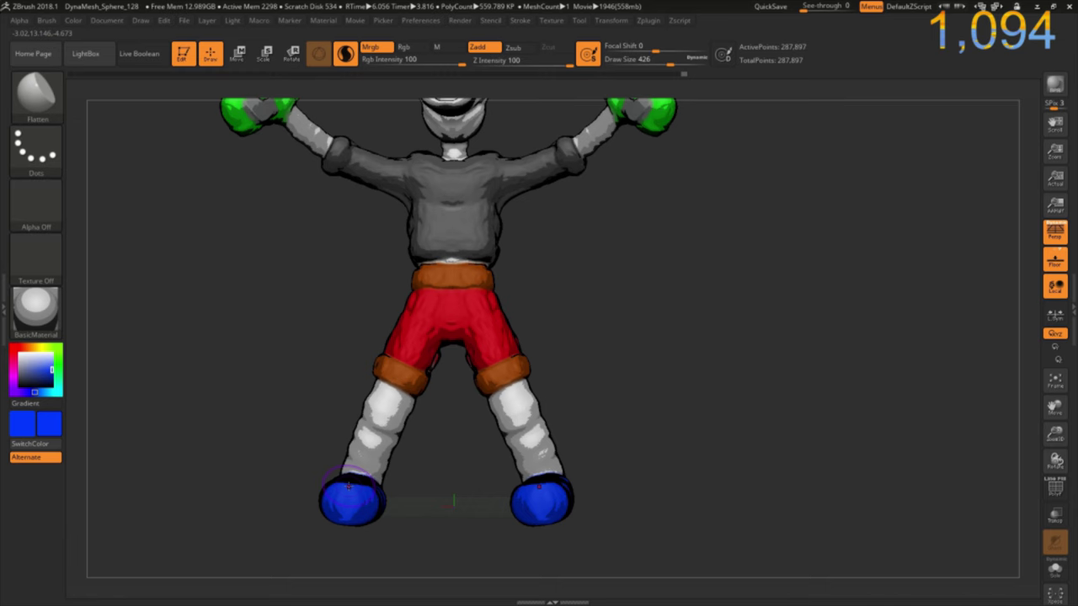
pyautogui.keyDown('shift'); pyautogui.moveTo(270, 427); pyautogui.dragTo(389, 459); pyautogui.keyUp('shift')
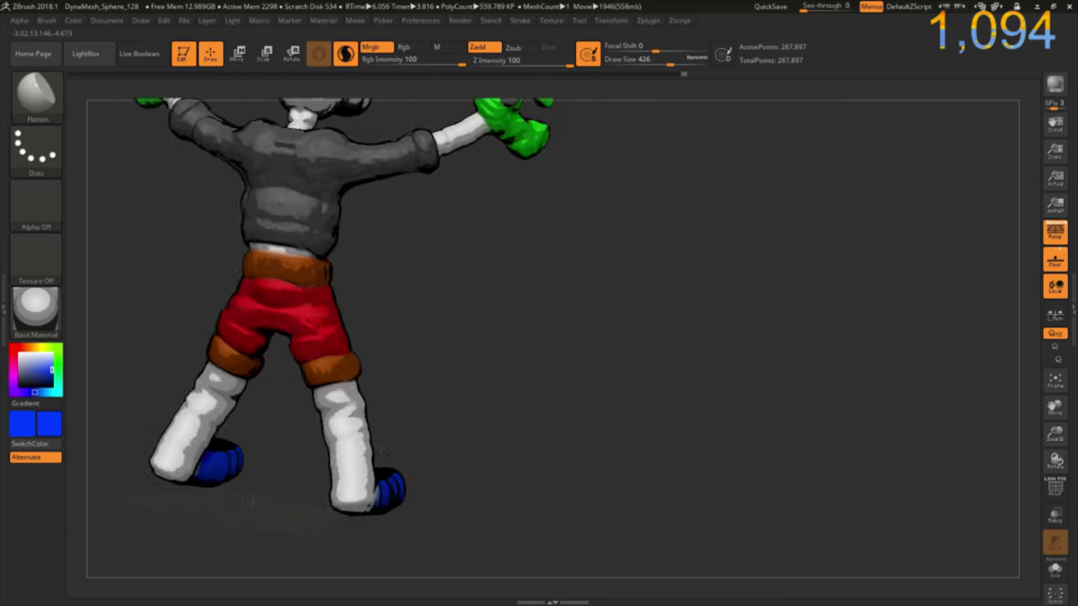
# Inflate both blue shoes to a fuller size and inspect them from several angles.
pyautogui.click(364, 497)
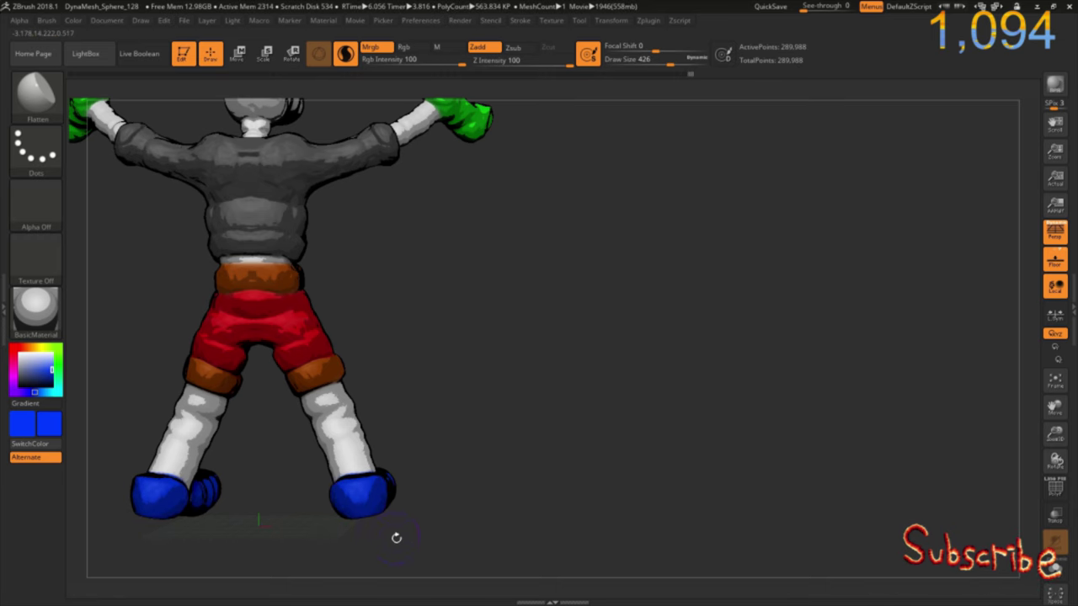
pyautogui.moveTo(395, 534); pyautogui.dragTo(373, 525)
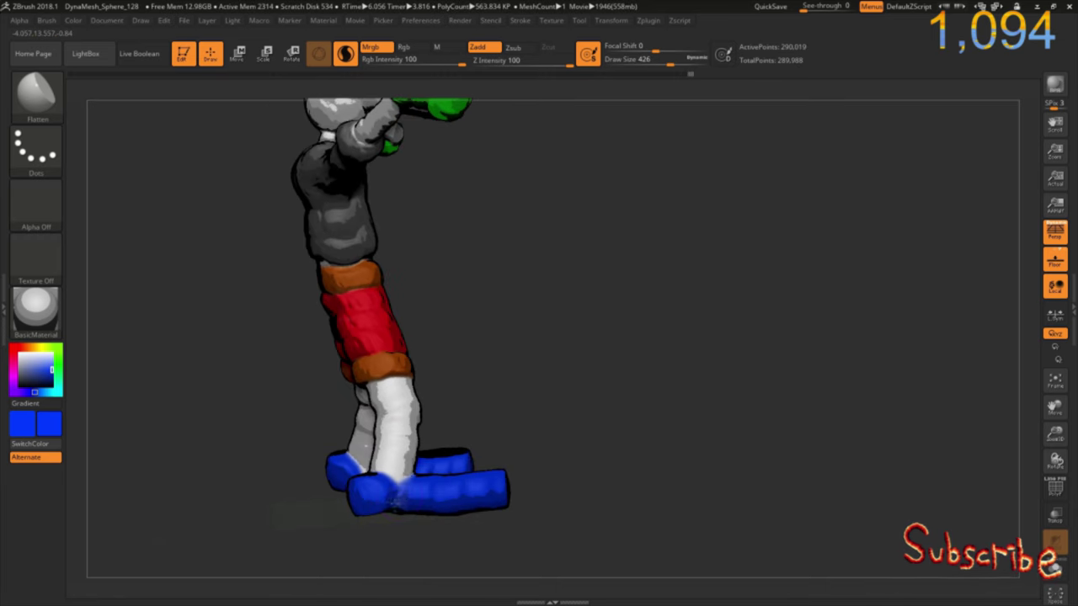
pyautogui.moveTo(373, 562)
pyautogui.mouseDown()
pyautogui.moveTo(330, 452)
pyautogui.moveTo(427, 508)
pyautogui.mouseUp()
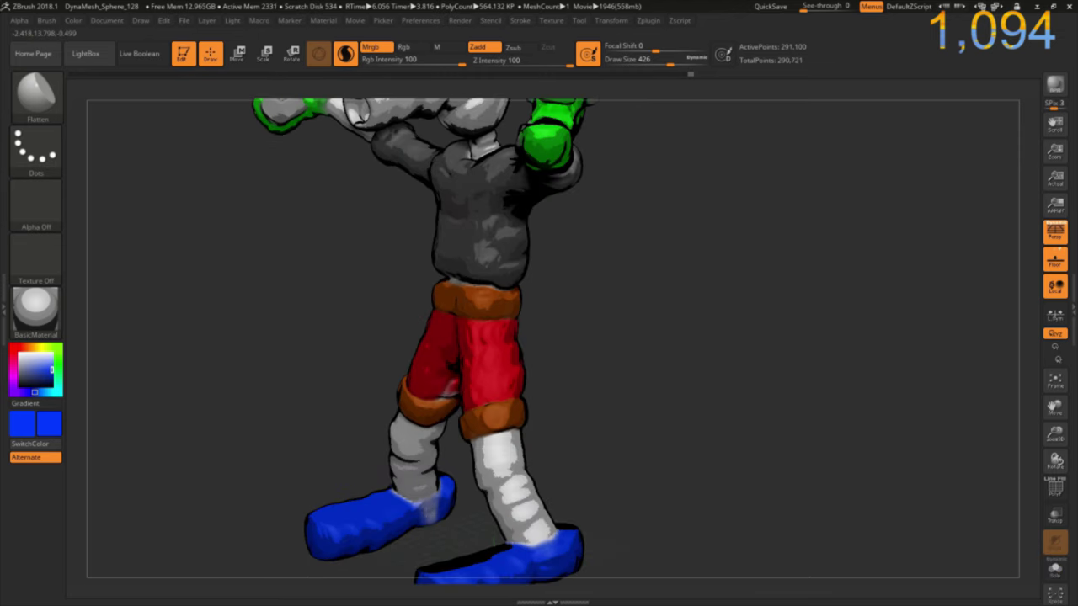
pyautogui.moveTo(409, 565)
pyautogui.mouseDown()
pyautogui.moveTo(446, 514)
pyautogui.moveTo(429, 517)
pyautogui.moveTo(436, 503)
pyautogui.mouseUp()
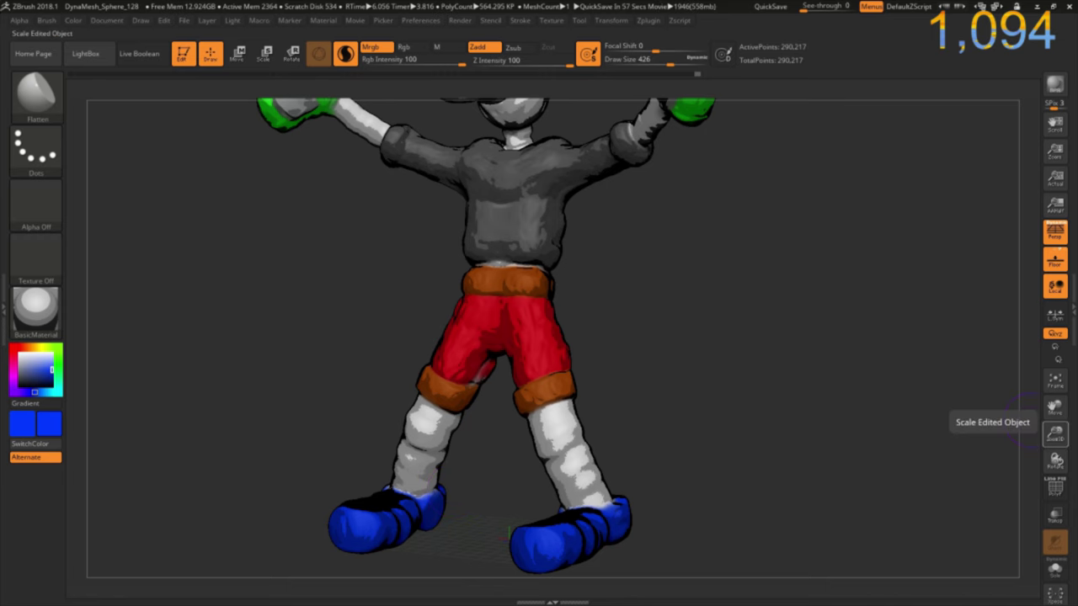
pyautogui.moveTo(731, 372)
pyautogui.mouseDown()
pyautogui.moveTo(744, 389)
pyautogui.moveTo(844, 349)
pyautogui.mouseUp()
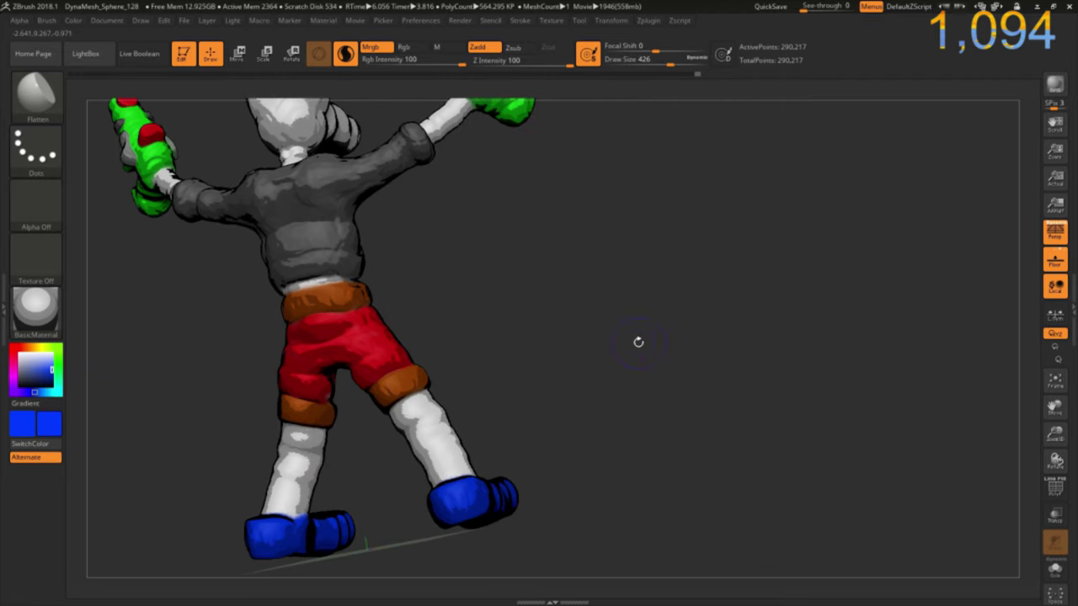
# Zoom in on the shorts and sample their red from the model with C.
pyautogui.moveTo(638, 342); pyautogui.dragTo(467, 332)
pyautogui.keyDown('ctrl'); pyautogui.moveTo(553, 385); pyautogui.dragTo(620, 524, button='right'); pyautogui.keyUp('ctrl')
pyautogui.press('c')
pyautogui.press('c')
pyautogui.press('c')
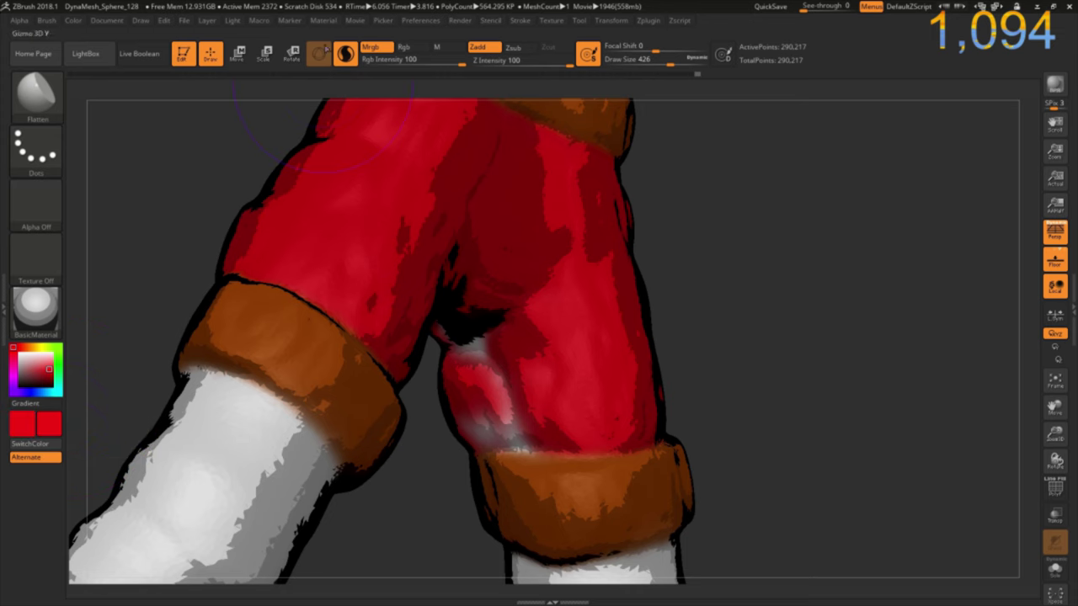
# Switch to colour-only painting with Zadd off and paint red over the pale highlight.
pyautogui.click(384, 52)
pyautogui.click(370, 47)
pyautogui.click(478, 47)
pyautogui.moveTo(487, 352)
pyautogui.mouseDown()
pyautogui.moveTo(492, 396)
pyautogui.moveTo(497, 350)
pyautogui.mouseUp()
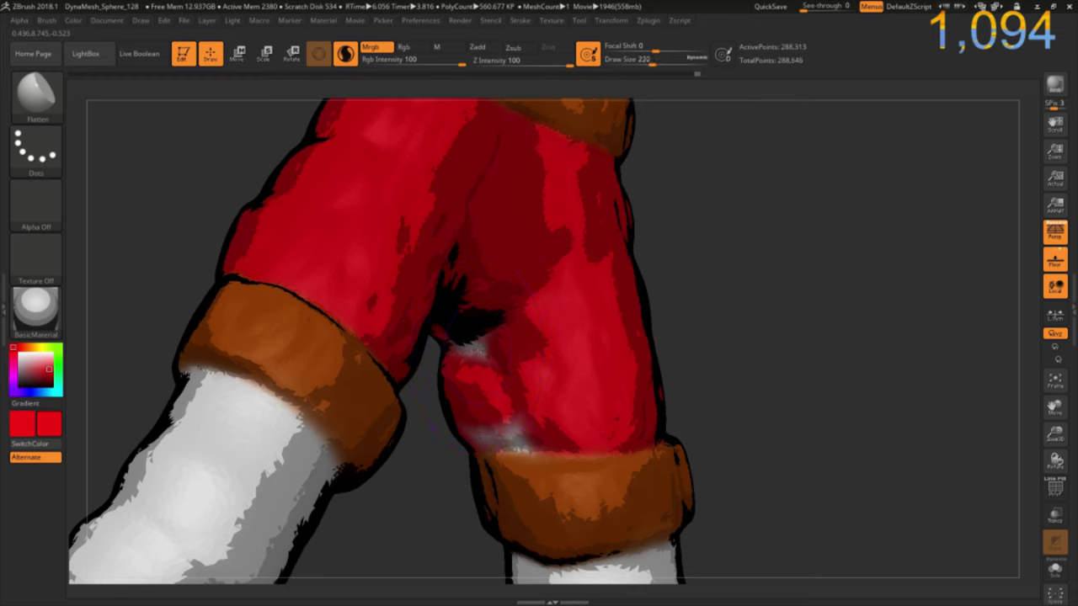
pyautogui.click(486, 47)
# Cover the remaining pale patches near the cuff in red and sample orange-brown as secondary colour.
pyautogui.moveTo(475, 370); pyautogui.dragTo(495, 342)
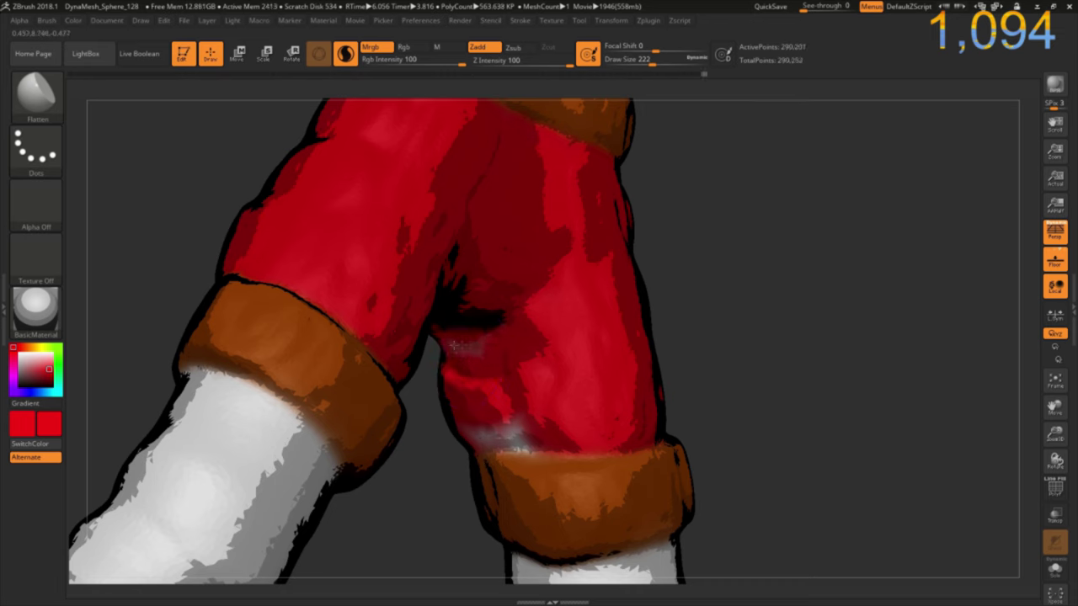
pyautogui.moveTo(471, 413); pyautogui.dragTo(516, 444)
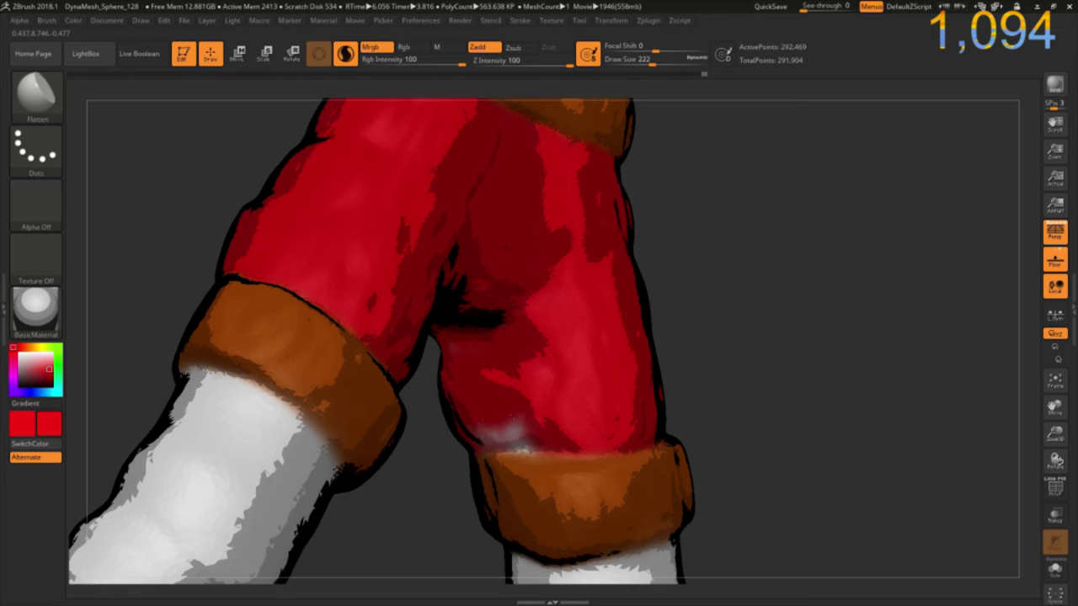
pyautogui.moveTo(539, 408); pyautogui.dragTo(526, 455)
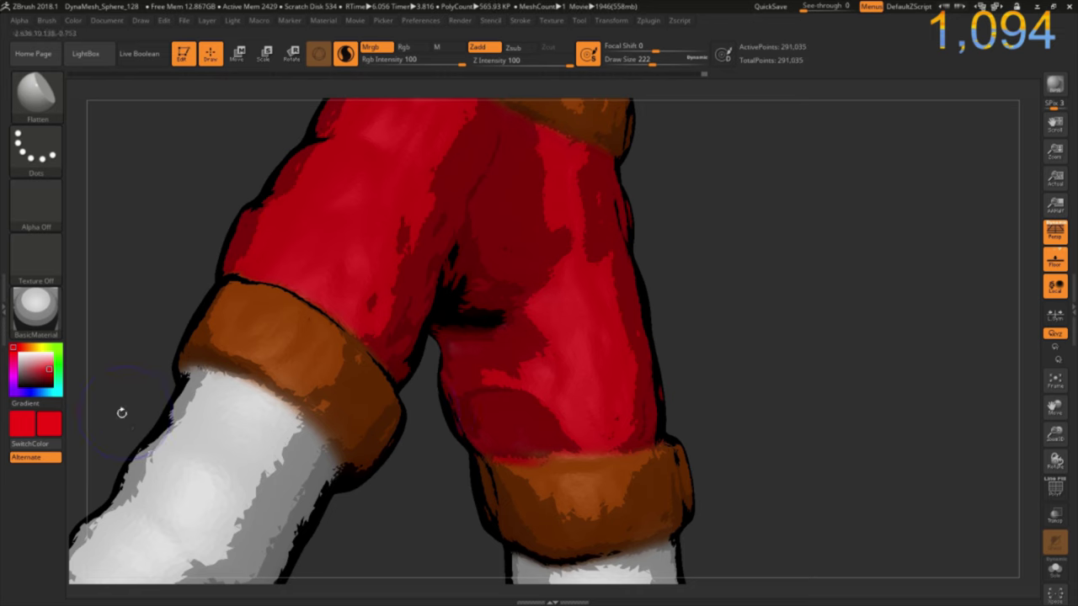
pyautogui.moveTo(48, 424); pyautogui.dragTo(493, 478)
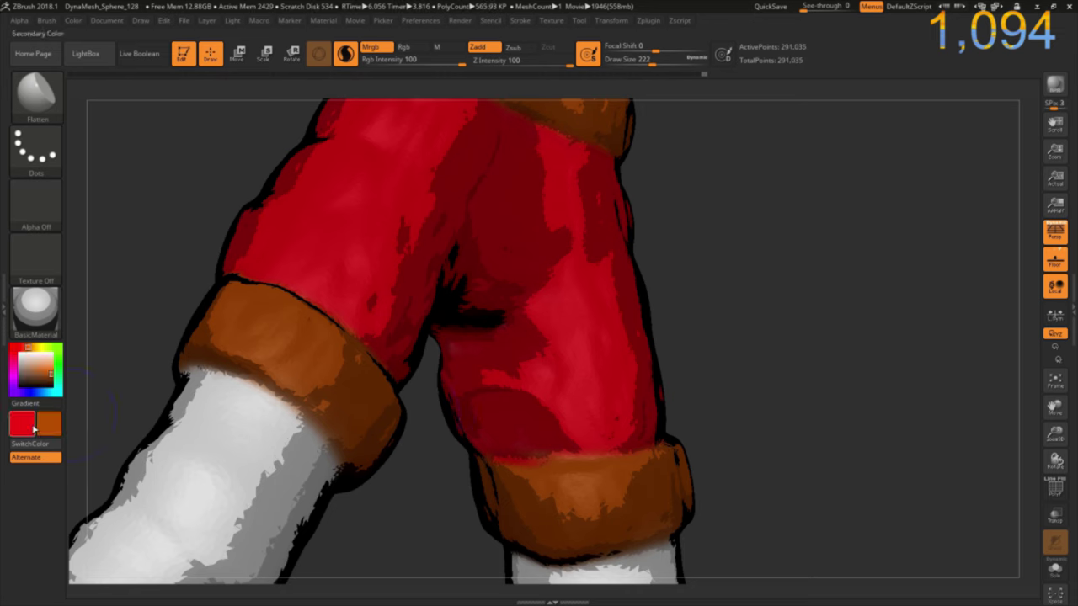
# Sample the cuff's orange-brown as main colour and paint it over the red bands on both cuffs.
pyautogui.moveTo(22, 424)
pyautogui.mouseDown()
pyautogui.moveTo(522, 501)
pyautogui.moveTo(505, 476)
pyautogui.mouseUp()
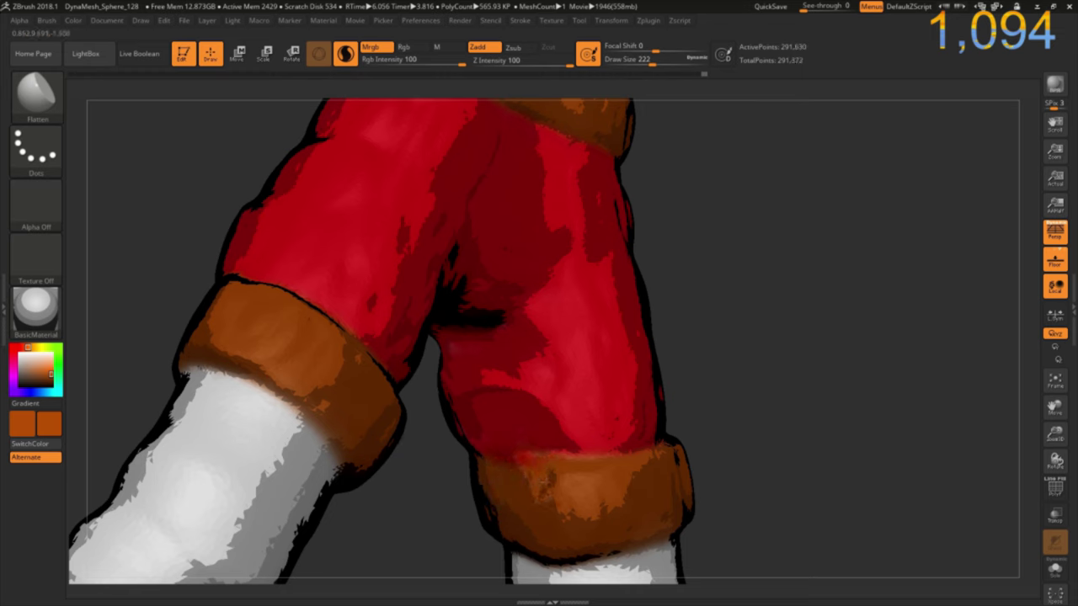
pyautogui.moveTo(539, 506)
pyautogui.mouseDown()
pyautogui.moveTo(526, 468)
pyautogui.moveTo(539, 526)
pyautogui.mouseUp()
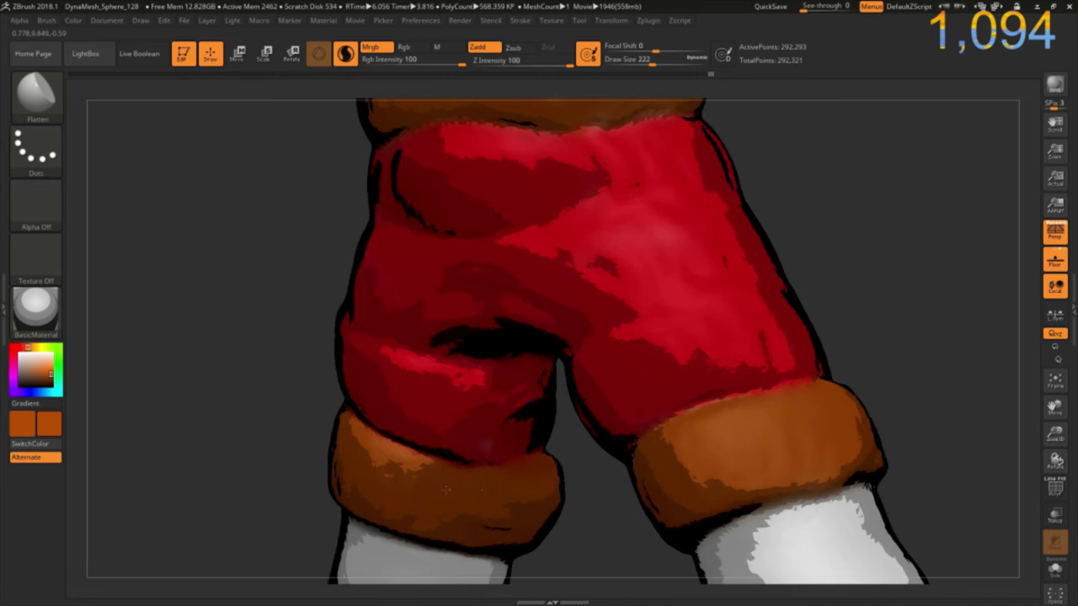
pyautogui.moveTo(475, 511); pyautogui.dragTo(404, 508)
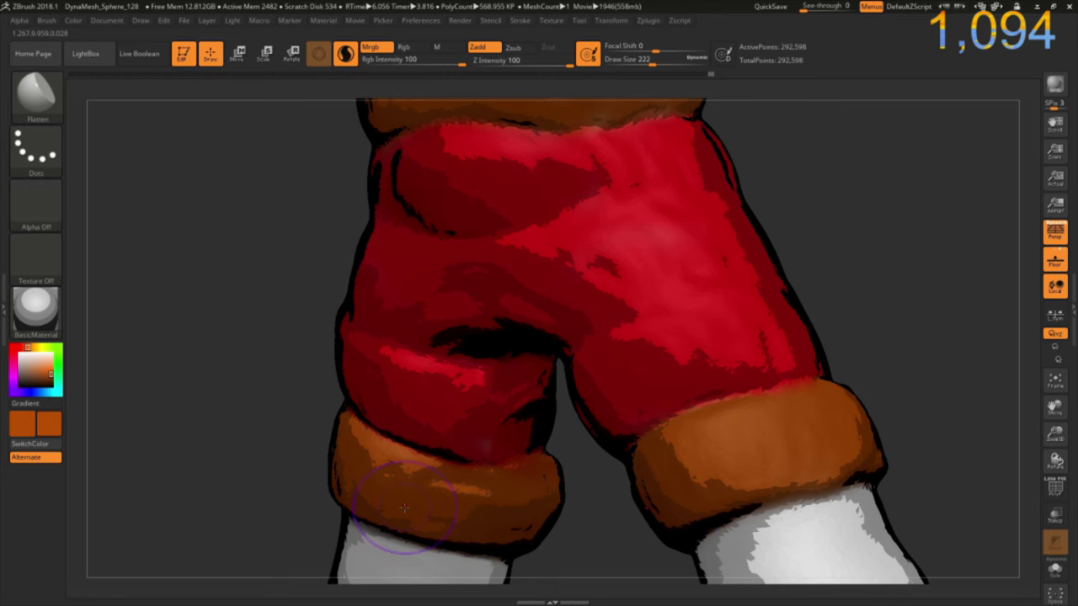
pyautogui.moveTo(261, 356)
pyautogui.mouseDown()
pyautogui.moveTo(244, 271)
pyautogui.moveTo(327, 335)
pyautogui.moveTo(332, 405)
pyautogui.mouseUp()
pyautogui.moveTo(336, 449)
pyautogui.keyDown('ctrl'); pyautogui.mouseDown()
pyautogui.moveTo(364, 392)
pyautogui.moveTo(570, 464)
pyautogui.moveTo(544, 477)
pyautogui.mouseUp(); pyautogui.keyUp('ctrl')
# Switch to DamStandard and carve a crease along the shoe top, undoing that pass.
pyautogui.press('b')
pyautogui.press('d')
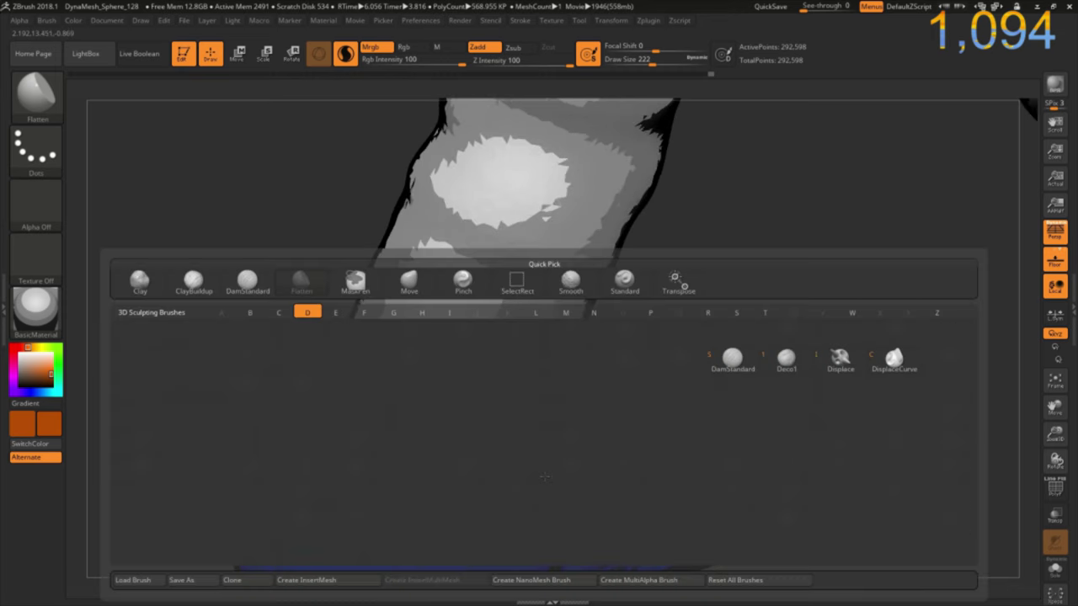
pyautogui.press('s')
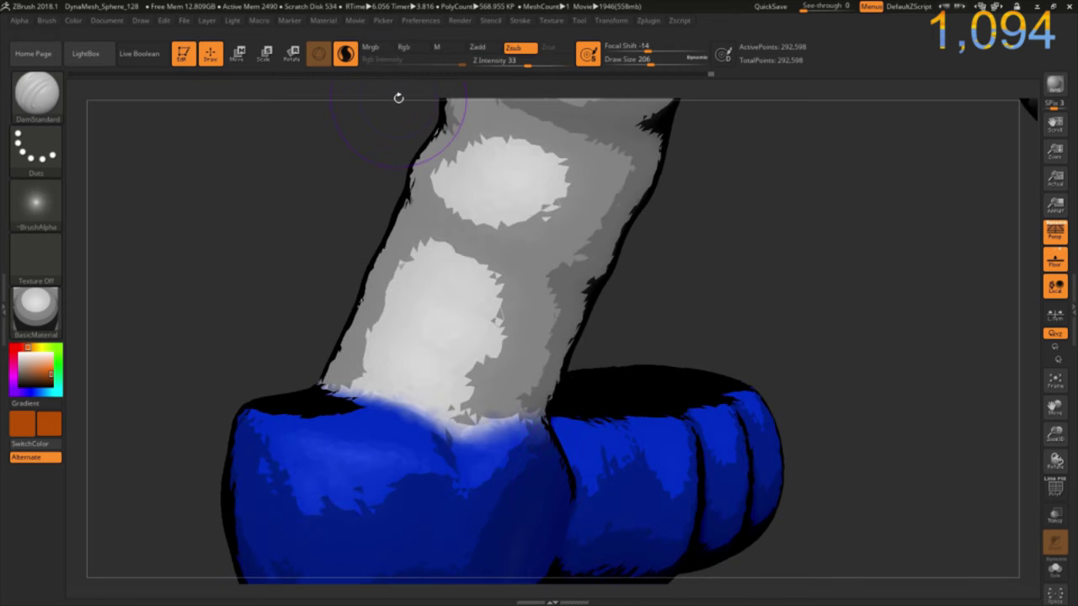
pyautogui.moveTo(192, 309)
pyautogui.mouseDown()
pyautogui.moveTo(433, 397)
pyautogui.moveTo(397, 418)
pyautogui.mouseUp()
pyautogui.moveTo(465, 394); pyautogui.dragTo(434, 442)
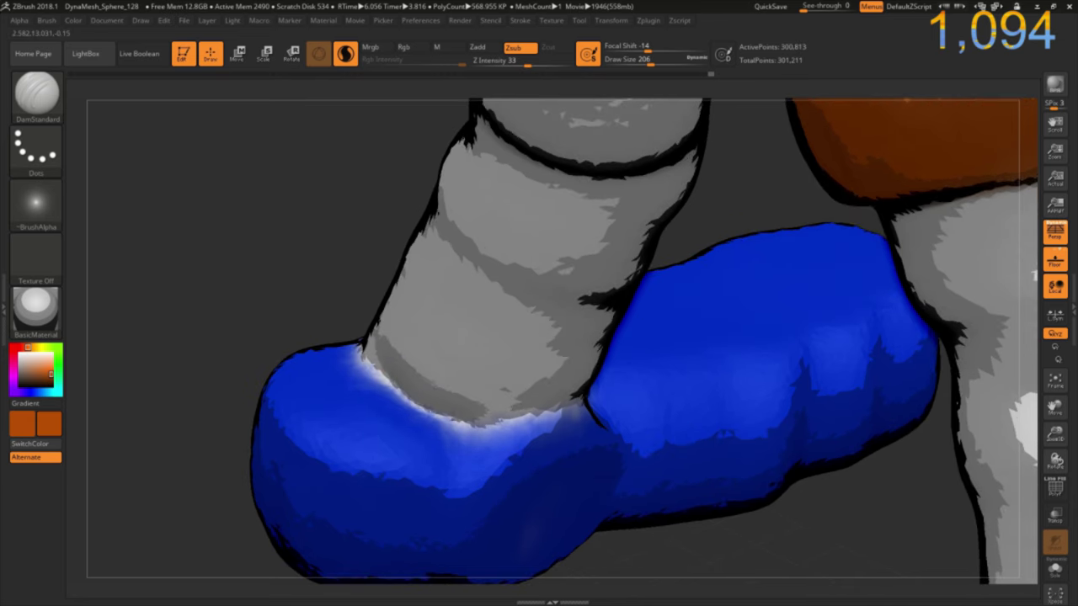
pyautogui.hotkey('ctrl', 'z')
pyautogui.hotkey('ctrl', 'z')
pyautogui.hotkey('ctrl', 'z')
# Deepen the crease where the shin meets the blue shoe, orbiting between strokes.
pyautogui.moveTo(168, 210); pyautogui.dragTo(277, 253)
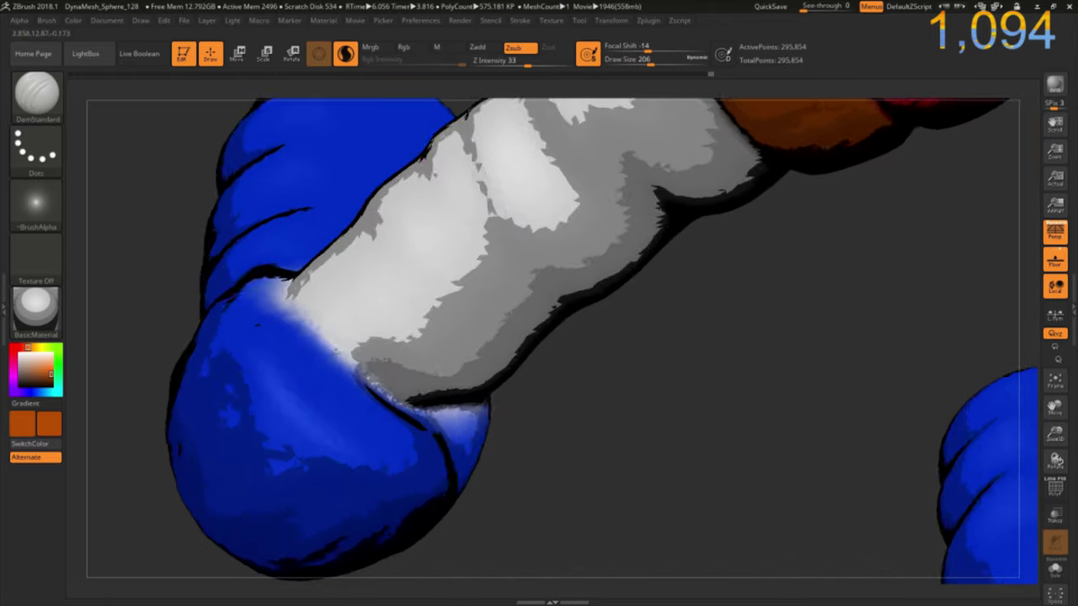
pyautogui.moveTo(640, 354); pyautogui.dragTo(589, 336)
pyautogui.moveTo(370, 370); pyautogui.dragTo(319, 337)
pyautogui.moveTo(345, 370); pyautogui.dragTo(303, 311)
pyautogui.moveTo(126, 291)
pyautogui.mouseDown()
pyautogui.moveTo(418, 407)
pyautogui.moveTo(409, 384)
pyautogui.moveTo(379, 370)
pyautogui.mouseUp()
pyautogui.moveTo(425, 417); pyautogui.dragTo(384, 371)
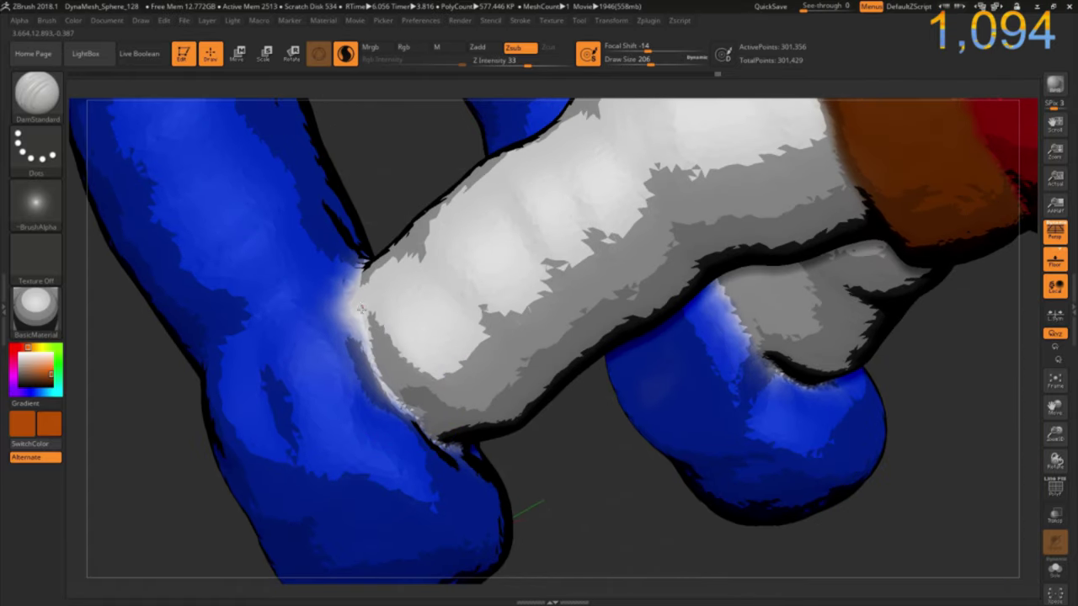
pyautogui.moveTo(374, 279); pyautogui.dragTo(341, 330)
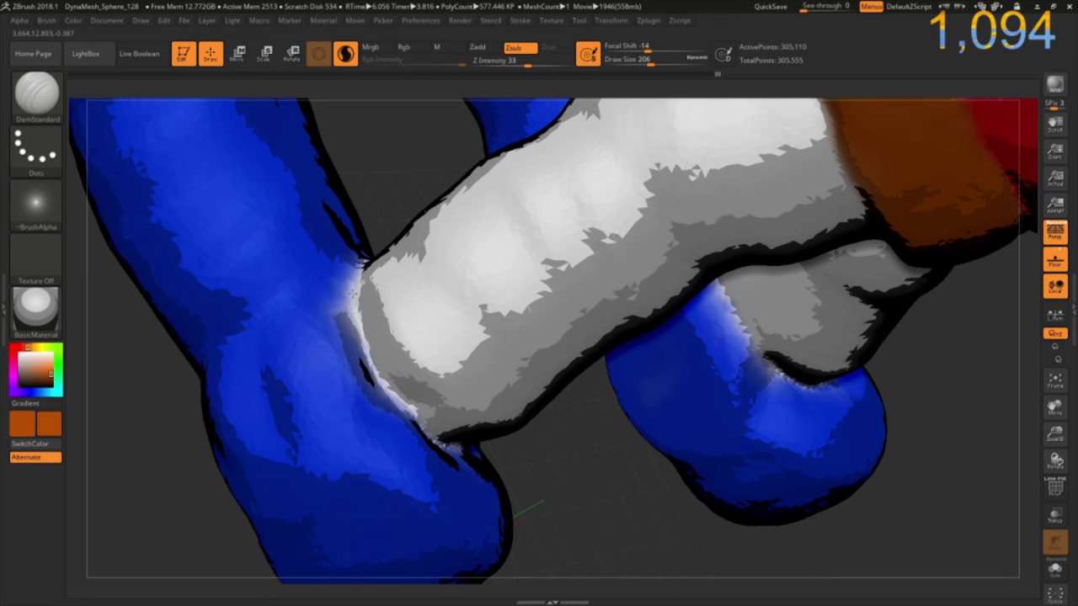
pyautogui.moveTo(390, 193); pyautogui.dragTo(360, 335)
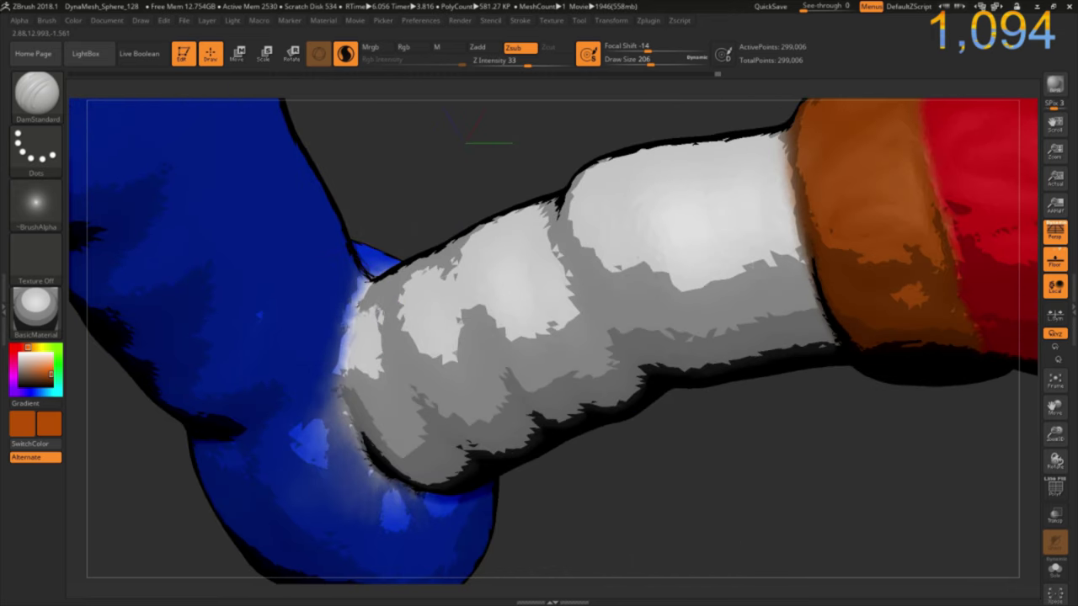
pyautogui.moveTo(370, 282); pyautogui.dragTo(345, 319)
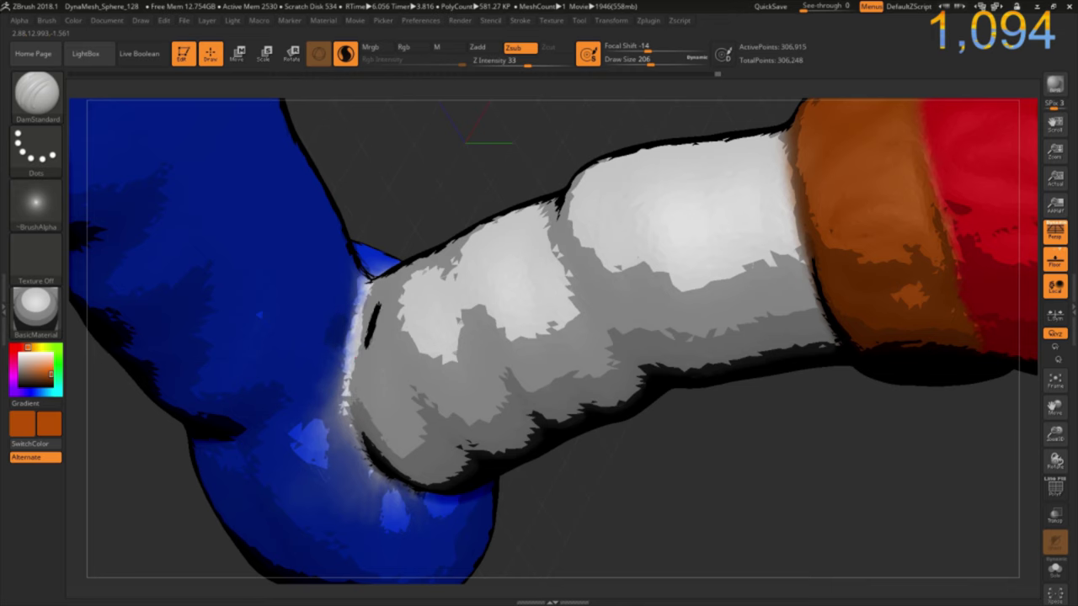
pyautogui.moveTo(388, 221)
pyautogui.mouseDown()
pyautogui.moveTo(373, 384)
pyautogui.moveTo(348, 400)
pyautogui.mouseUp()
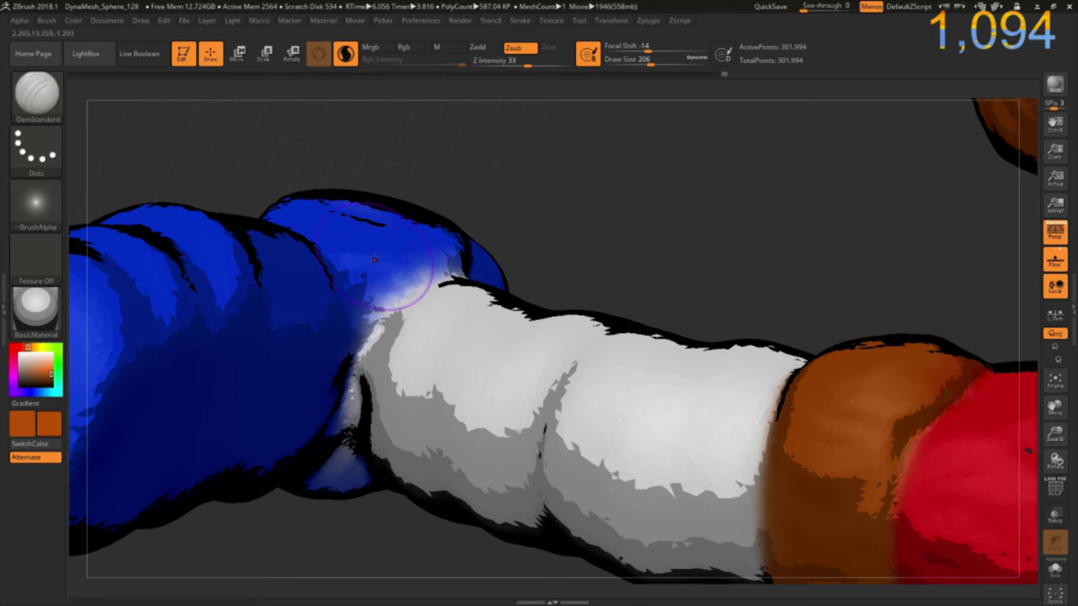
pyautogui.moveTo(472, 522)
pyautogui.mouseDown()
pyautogui.moveTo(412, 472)
pyautogui.moveTo(356, 326)
pyautogui.moveTo(508, 368)
pyautogui.moveTo(436, 383)
pyautogui.moveTo(445, 379)
pyautogui.moveTo(335, 318)
pyautogui.moveTo(416, 463)
pyautogui.moveTo(563, 268)
pyautogui.mouseUp()
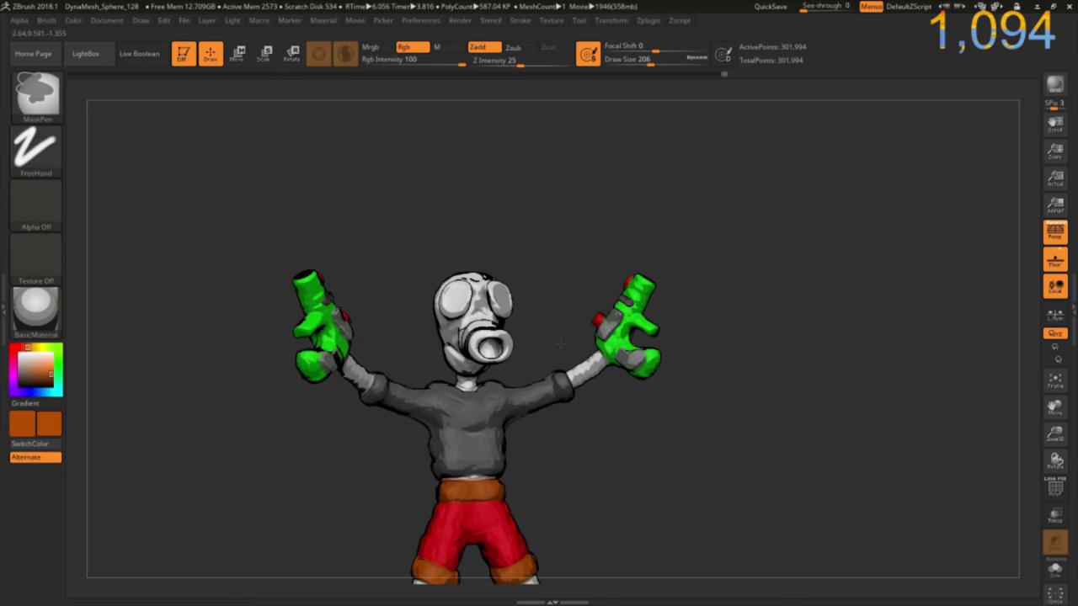
# Frame the gas-mask head and set both paint colours to pale yellow.
pyautogui.moveTo(548, 269)
pyautogui.keyDown('ctrl'); pyautogui.mouseDown(button='right')
pyautogui.moveTo(526, 203)
pyautogui.moveTo(461, 196)
pyautogui.mouseUp(button='right'); pyautogui.keyUp('ctrl')
pyautogui.keyDown('alt'); pyautogui.moveTo(461, 195); pyautogui.dragTo(587, 368); pyautogui.keyUp('alt')
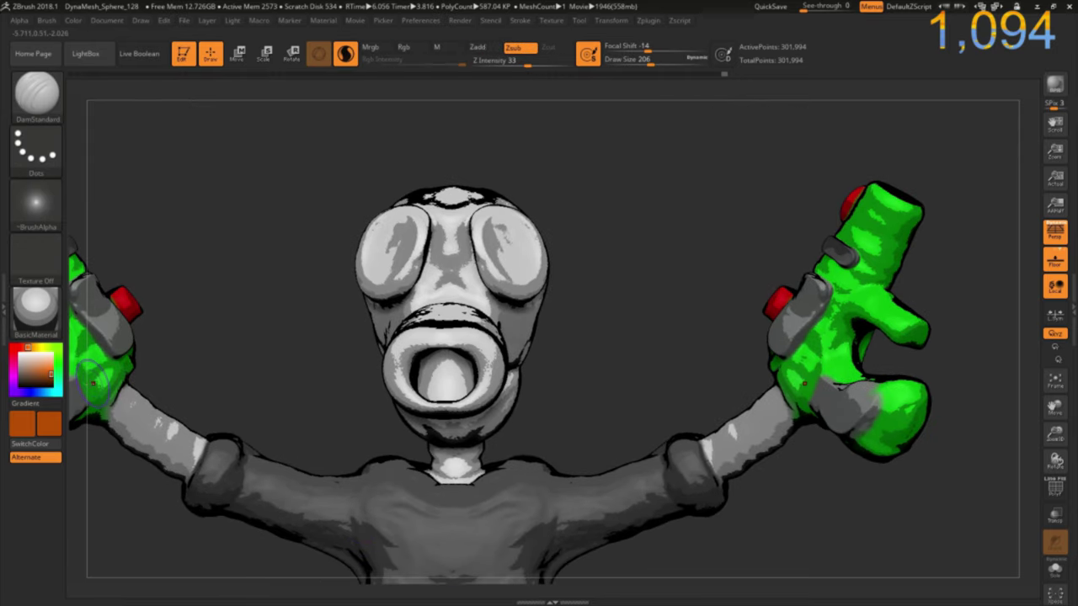
pyautogui.click(39, 347)
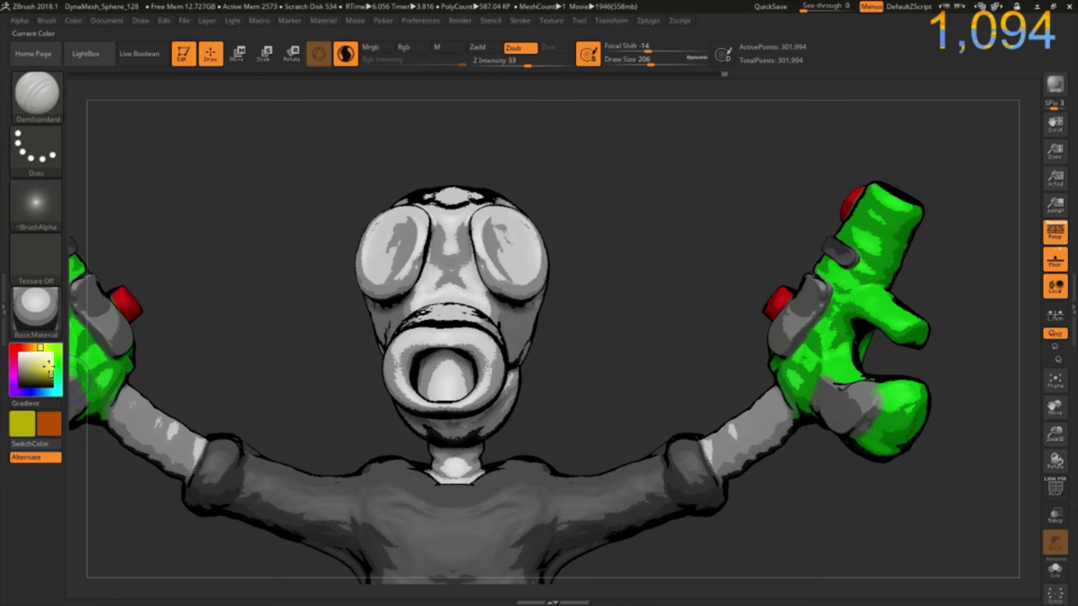
pyautogui.moveTo(48, 369); pyautogui.dragTo(50, 362)
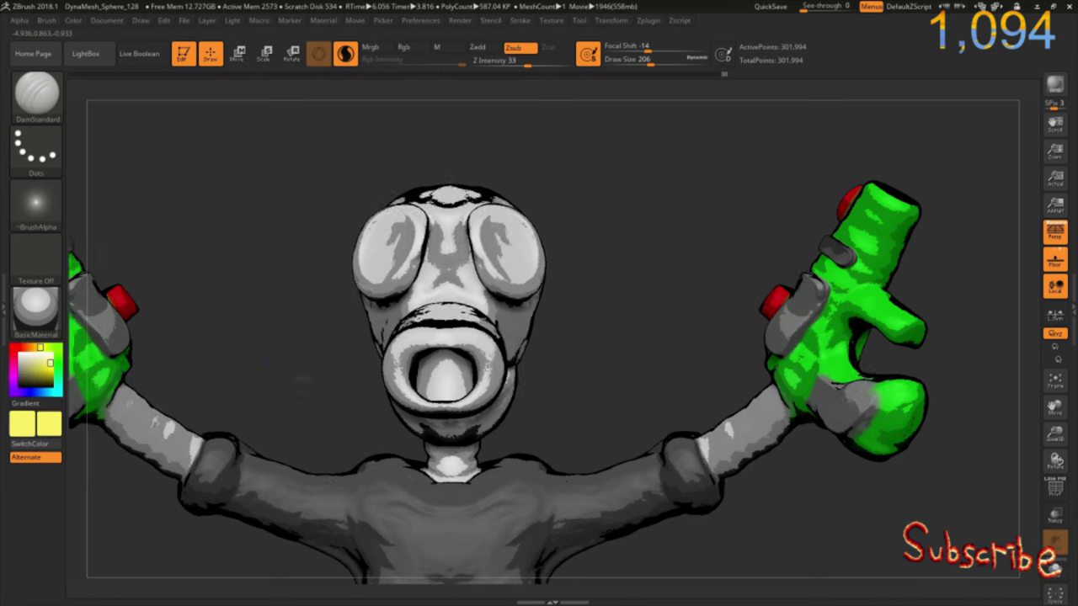
pyautogui.moveTo(300, 376); pyautogui.dragTo(286, 312)
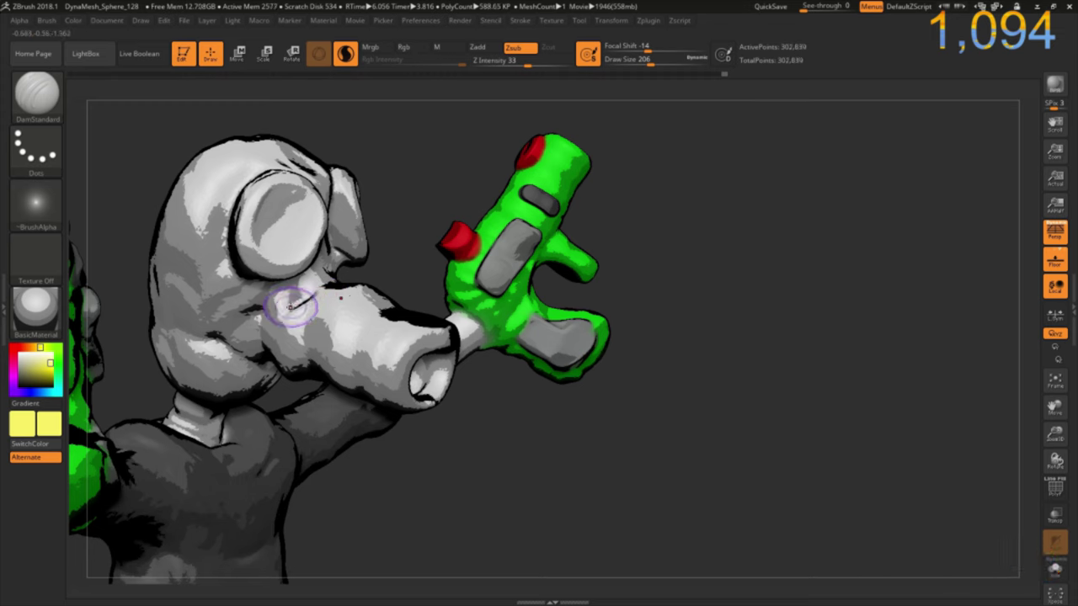
pyautogui.keyDown('ctrl'); pyautogui.click(182, 252); pyautogui.keyUp('ctrl')
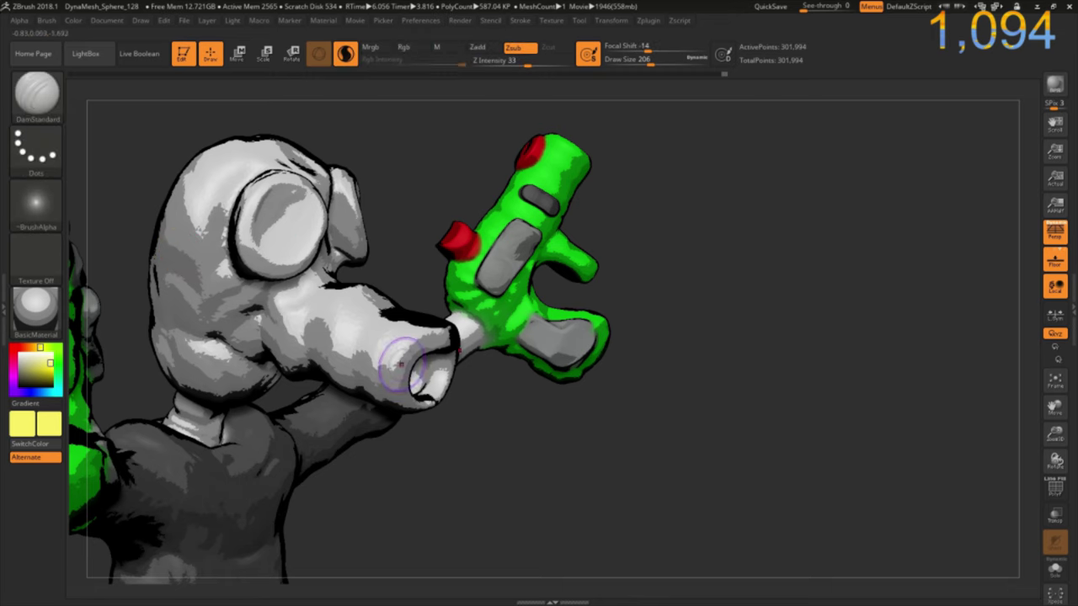
# Switch to the Flatten brush and paint pale yellow around the base of the snout.
pyautogui.press('b')
pyautogui.press('f')
pyautogui.press('l')
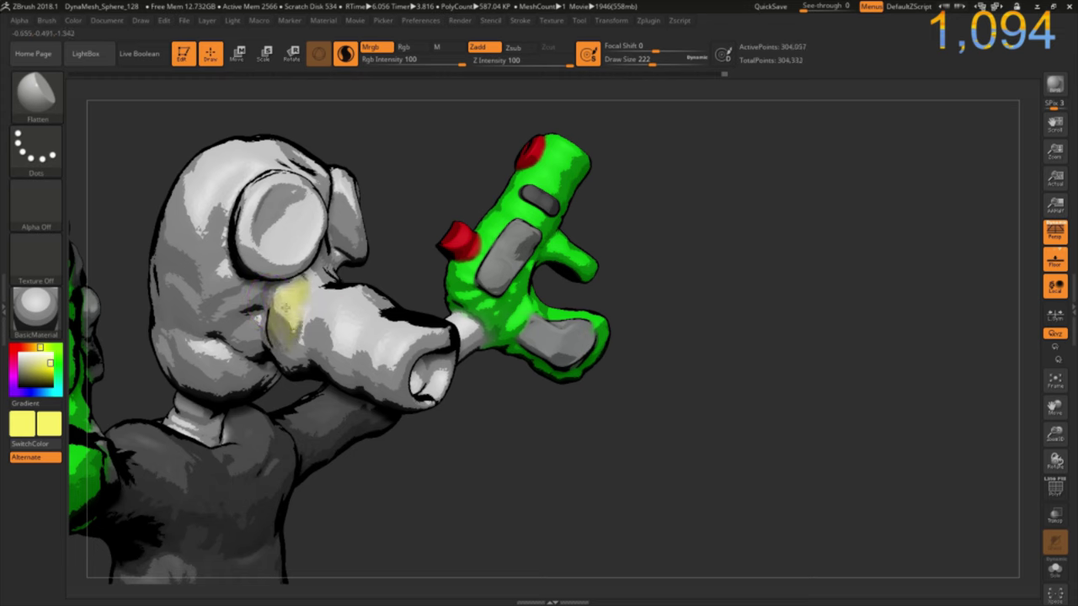
pyautogui.moveTo(282, 293)
pyautogui.mouseDown()
pyautogui.moveTo(330, 297)
pyautogui.moveTo(341, 270)
pyautogui.mouseUp()
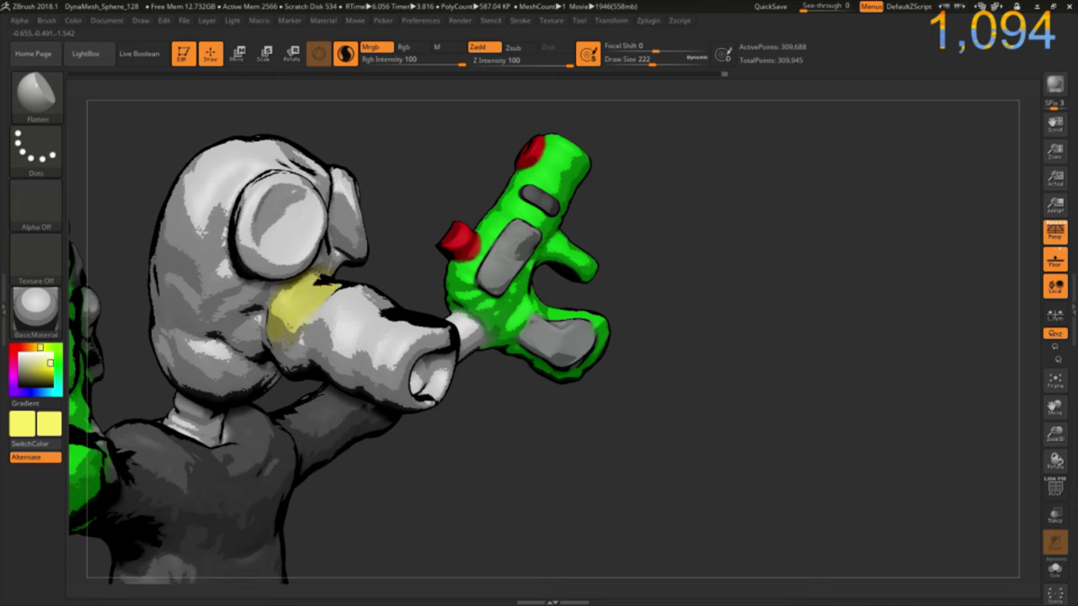
pyautogui.moveTo(101, 268)
pyautogui.mouseDown()
pyautogui.moveTo(130, 253)
pyautogui.moveTo(286, 335)
pyautogui.mouseUp()
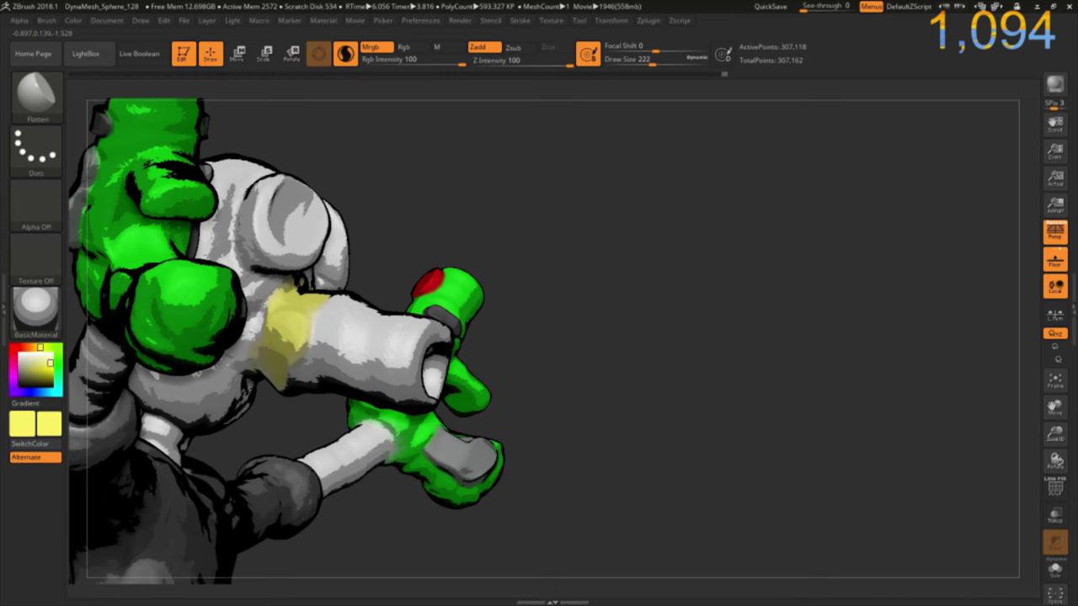
pyautogui.moveTo(277, 413)
pyautogui.mouseDown()
pyautogui.moveTo(295, 354)
pyautogui.moveTo(298, 387)
pyautogui.moveTo(307, 385)
pyautogui.moveTo(316, 412)
pyautogui.moveTo(307, 366)
pyautogui.moveTo(320, 410)
pyautogui.moveTo(332, 412)
pyautogui.mouseUp()
pyautogui.moveTo(313, 368); pyautogui.dragTo(341, 414)
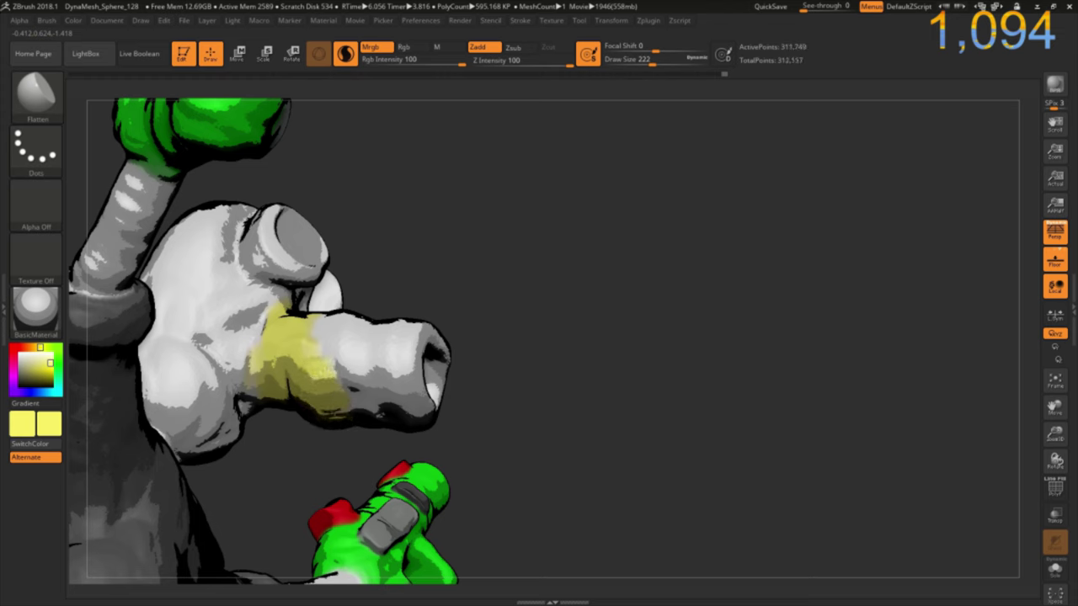
# Extend the yellow band around the snout and touch it up with small strokes.
pyautogui.moveTo(505, 354); pyautogui.dragTo(480, 404)
pyautogui.moveTo(320, 362); pyautogui.dragTo(345, 421)
pyautogui.moveTo(324, 383); pyautogui.dragTo(370, 421)
pyautogui.moveTo(336, 362)
pyautogui.mouseDown()
pyautogui.moveTo(370, 425)
pyautogui.moveTo(362, 442)
pyautogui.mouseUp()
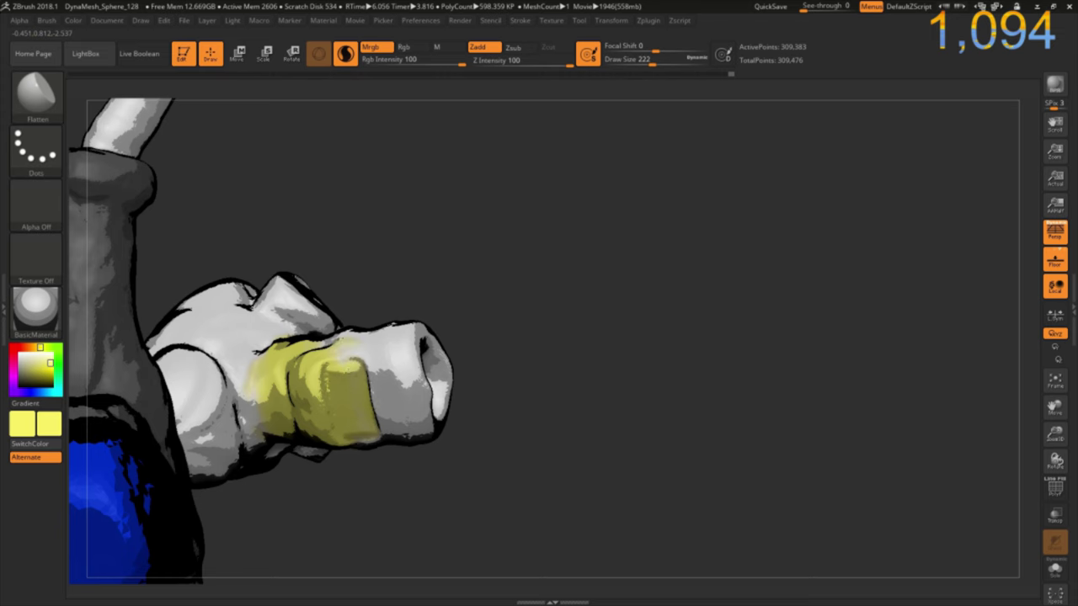
pyautogui.moveTo(349, 366)
pyautogui.mouseDown()
pyautogui.moveTo(370, 446)
pyautogui.moveTo(375, 425)
pyautogui.moveTo(387, 442)
pyautogui.mouseUp()
pyautogui.moveTo(383, 358)
pyautogui.mouseDown()
pyautogui.moveTo(395, 446)
pyautogui.moveTo(404, 425)
pyautogui.mouseUp()
pyautogui.moveTo(416, 341); pyautogui.dragTo(413, 442)
pyautogui.moveTo(383, 354); pyautogui.dragTo(405, 442)
pyautogui.moveTo(370, 328); pyautogui.dragTo(404, 446)
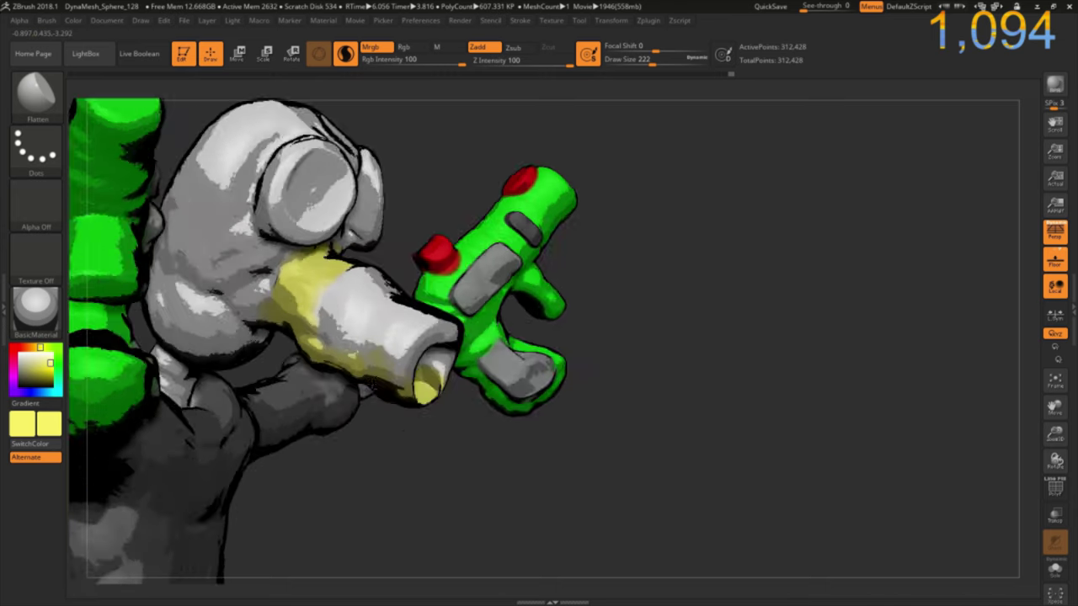
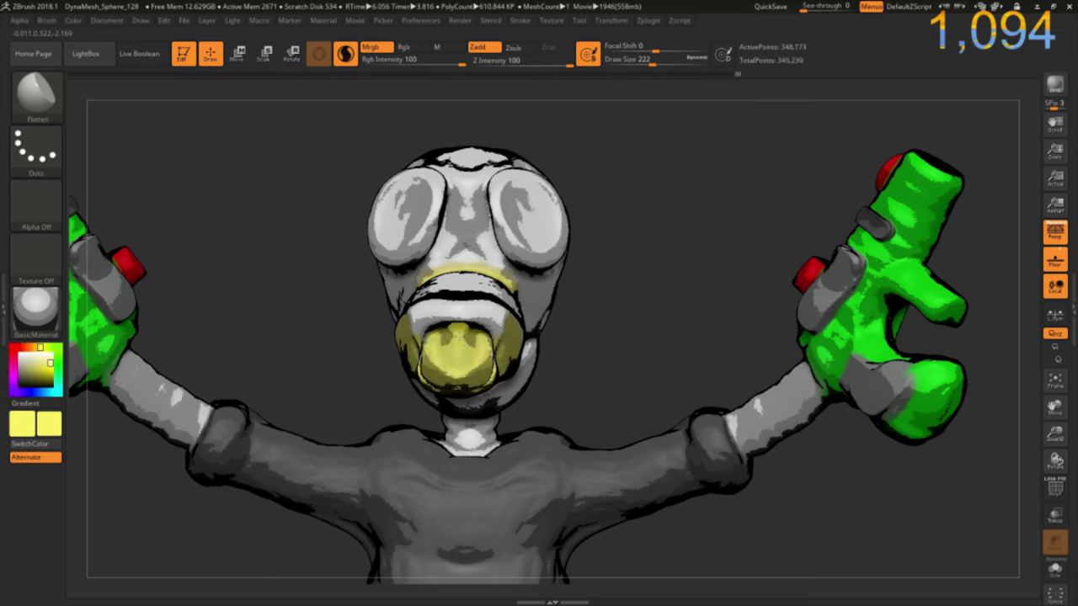
# Polypaint the upper and lower respirator filter yellow.
pyautogui.moveTo(417, 320); pyautogui.dragTo(496, 320)
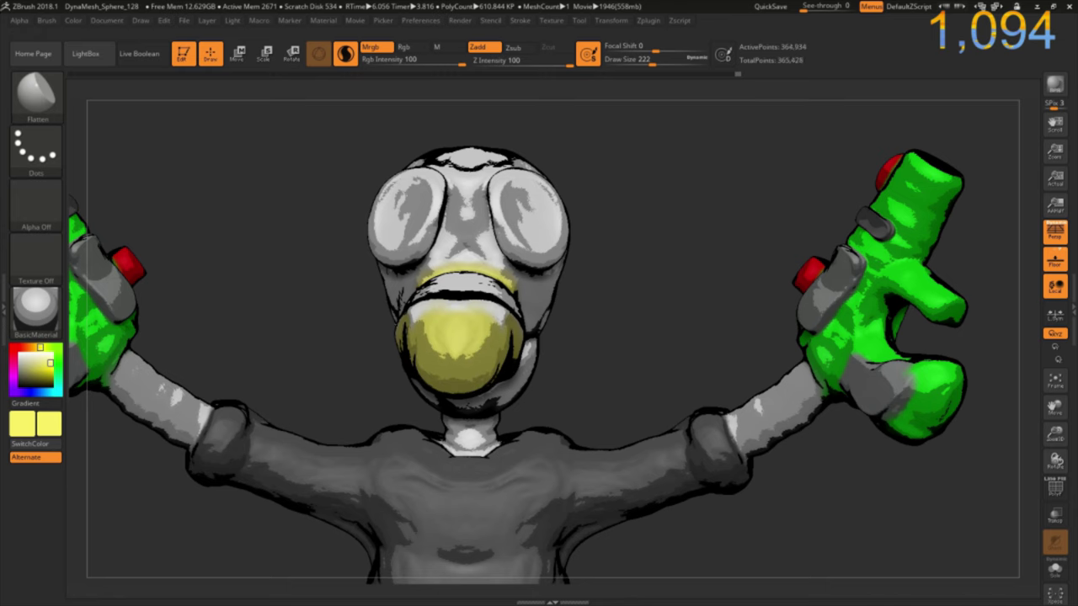
pyautogui.moveTo(305, 342); pyautogui.dragTo(325, 348)
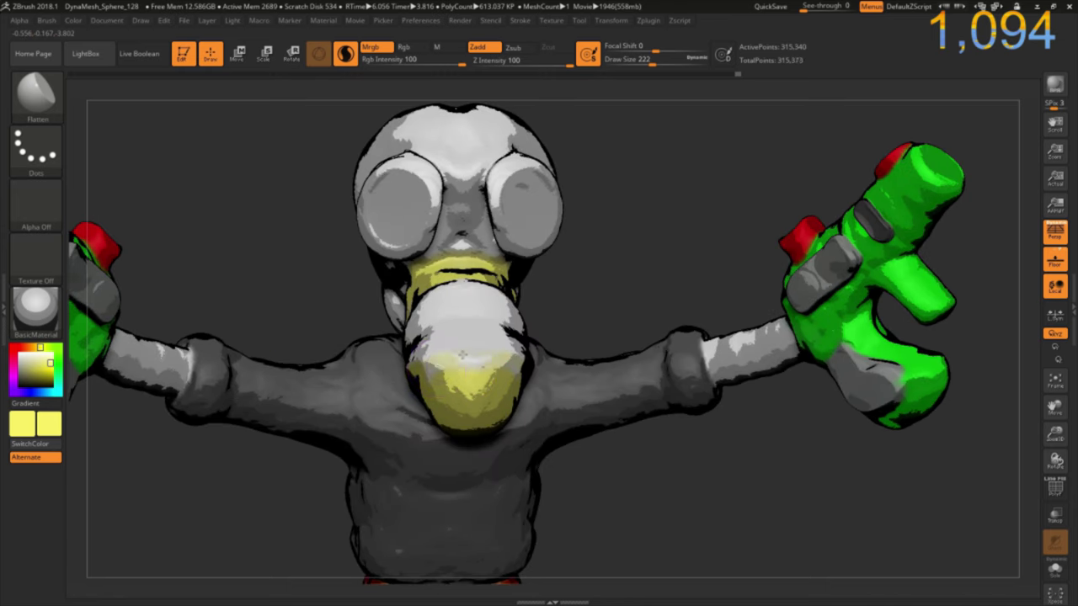
pyautogui.moveTo(447, 358); pyautogui.dragTo(455, 355)
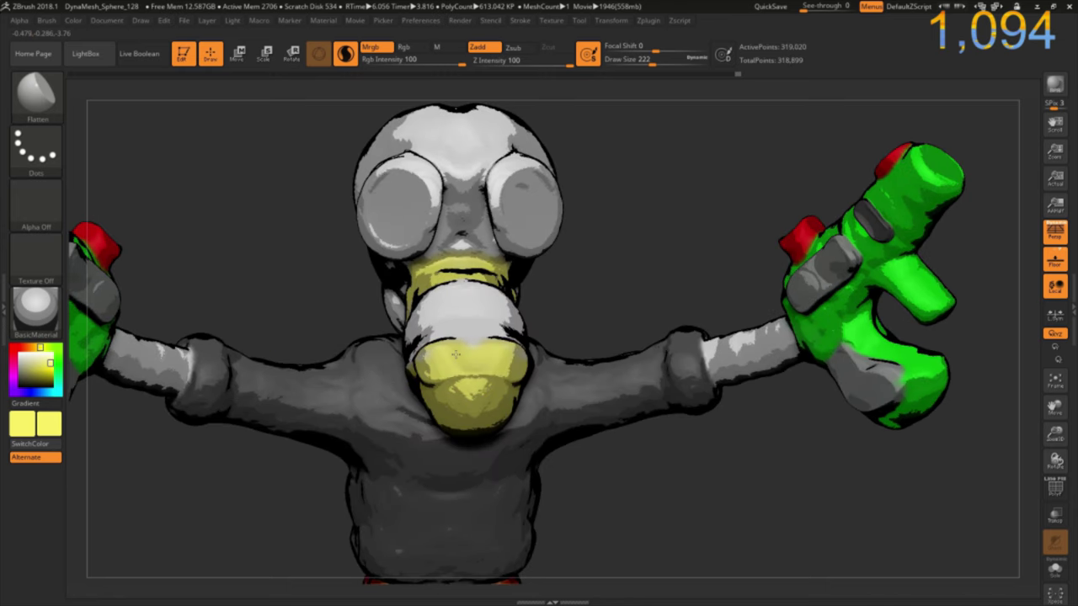
pyautogui.moveTo(333, 309)
pyautogui.mouseDown()
pyautogui.moveTo(455, 350)
pyautogui.moveTo(473, 335)
pyautogui.moveTo(425, 310)
pyautogui.moveTo(506, 253)
pyautogui.mouseUp()
# Sculpt horizontal folds and small marks across the yellow filter, including its lower and right edges.
pyautogui.moveTo(442, 282)
pyautogui.mouseDown()
pyautogui.moveTo(505, 261)
pyautogui.moveTo(379, 295)
pyautogui.mouseUp()
pyautogui.moveTo(303, 344)
pyautogui.mouseDown()
pyautogui.moveTo(421, 278)
pyautogui.moveTo(396, 278)
pyautogui.moveTo(438, 286)
pyautogui.mouseUp()
pyautogui.moveTo(374, 277)
pyautogui.mouseDown()
pyautogui.moveTo(446, 286)
pyautogui.moveTo(442, 299)
pyautogui.moveTo(497, 282)
pyautogui.moveTo(425, 312)
pyautogui.moveTo(404, 353)
pyautogui.moveTo(438, 362)
pyautogui.mouseUp()
pyautogui.moveTo(507, 312)
pyautogui.mouseDown()
pyautogui.moveTo(510, 350)
pyautogui.moveTo(408, 375)
pyautogui.moveTo(514, 360)
pyautogui.mouseUp()
pyautogui.moveTo(357, 394)
pyautogui.mouseDown()
pyautogui.moveTo(331, 437)
pyautogui.moveTo(418, 385)
pyautogui.moveTo(385, 307)
pyautogui.moveTo(410, 360)
pyautogui.mouseUp()
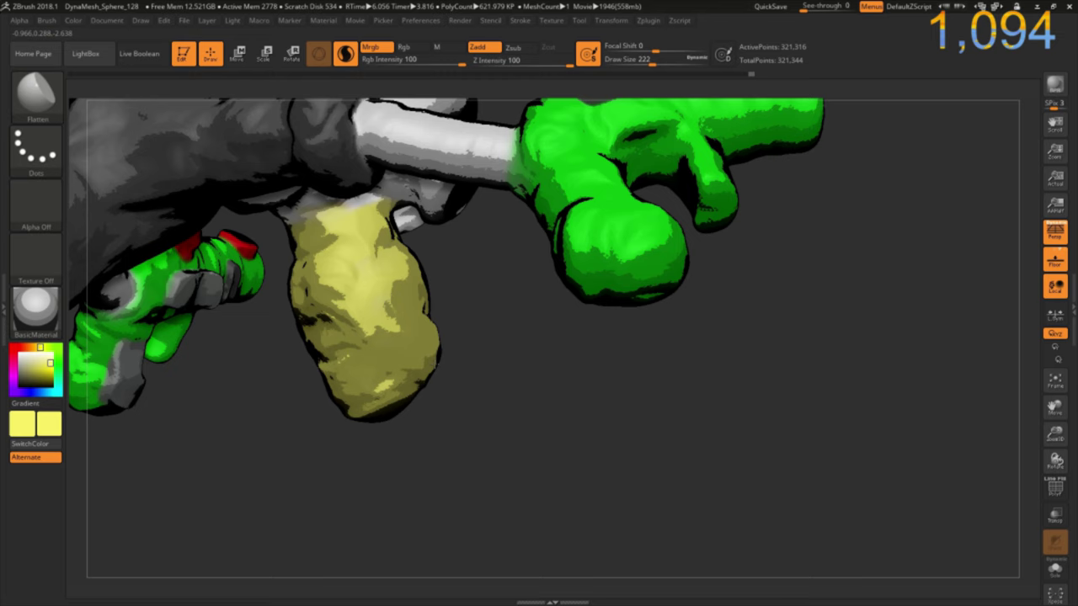
pyautogui.moveTo(476, 407); pyautogui.dragTo(539, 362)
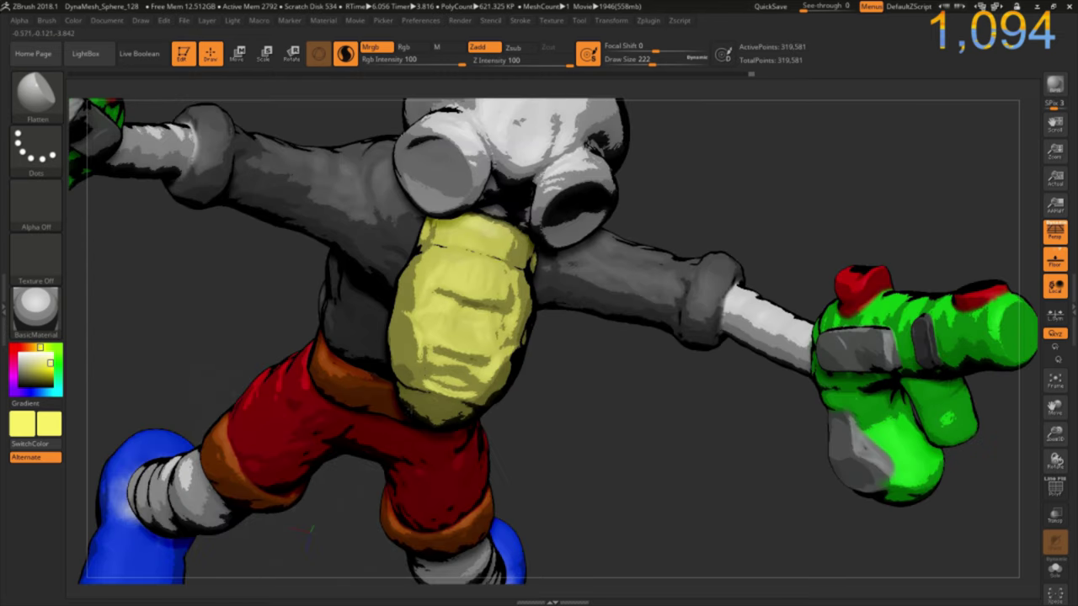
pyautogui.moveTo(416, 320); pyautogui.dragTo(417, 370)
pyautogui.moveTo(242, 288); pyautogui.dragTo(404, 371)
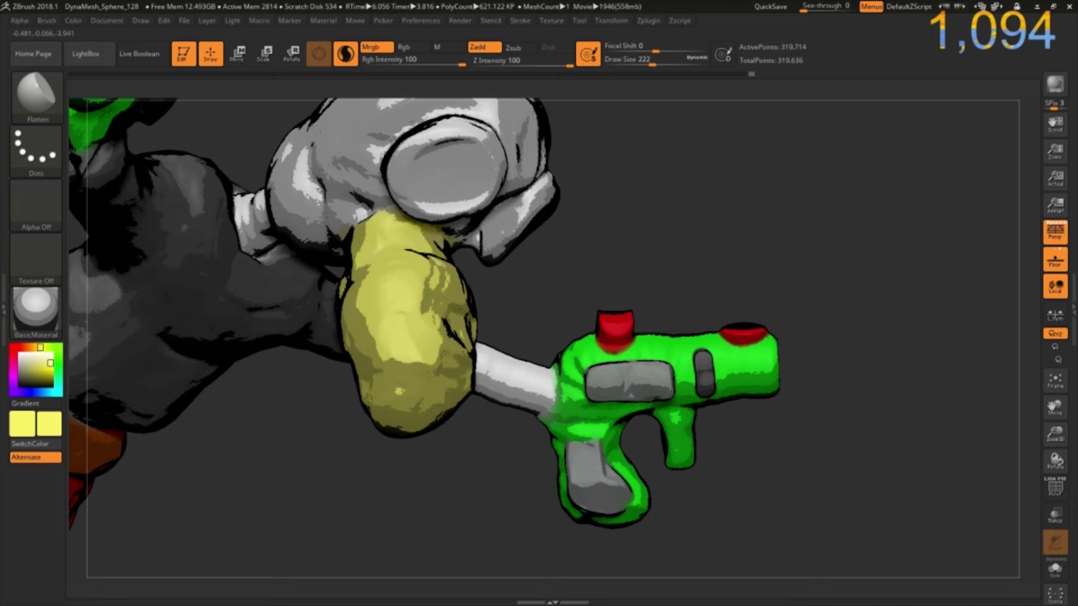
pyautogui.hotkey('ctrl', 'z')
pyautogui.moveTo(450, 463)
pyautogui.mouseDown()
pyautogui.moveTo(377, 421)
pyautogui.moveTo(396, 434)
pyautogui.moveTo(413, 409)
pyautogui.mouseUp()
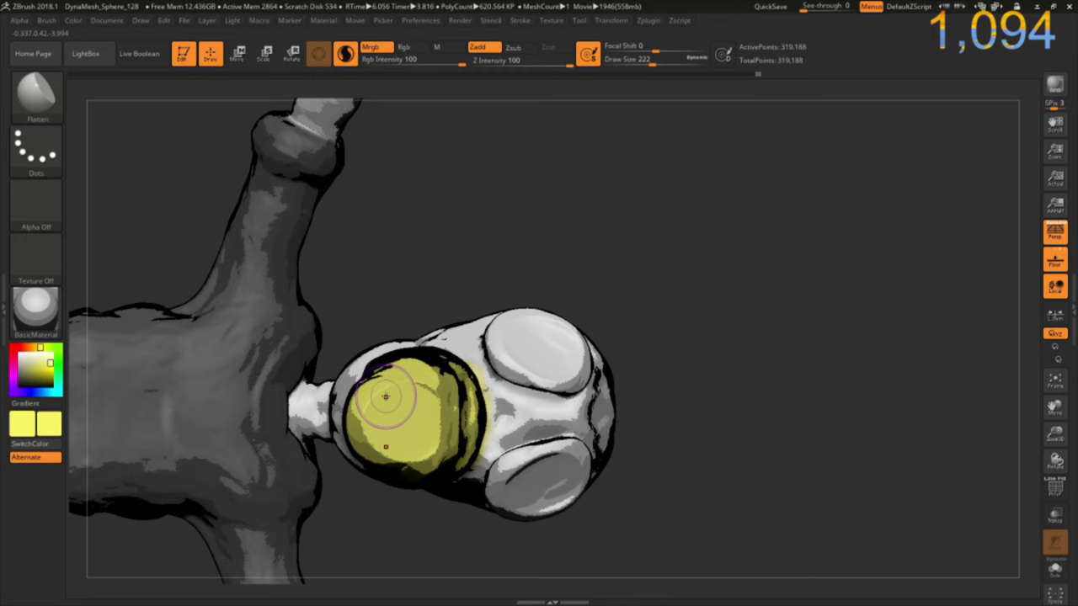
# With ClayBuildup, sculpt a recessed cup into the filter end and set Z Intensity to 16.
pyautogui.press('b')
pyautogui.press('c')
pyautogui.press('b')
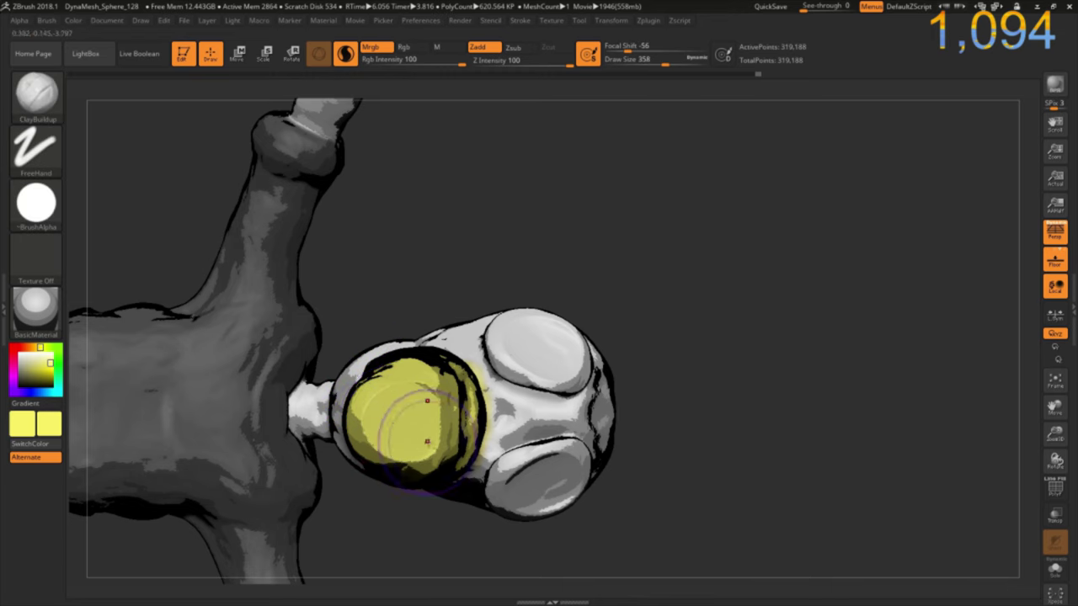
pyautogui.moveTo(408, 417); pyautogui.dragTo(396, 412)
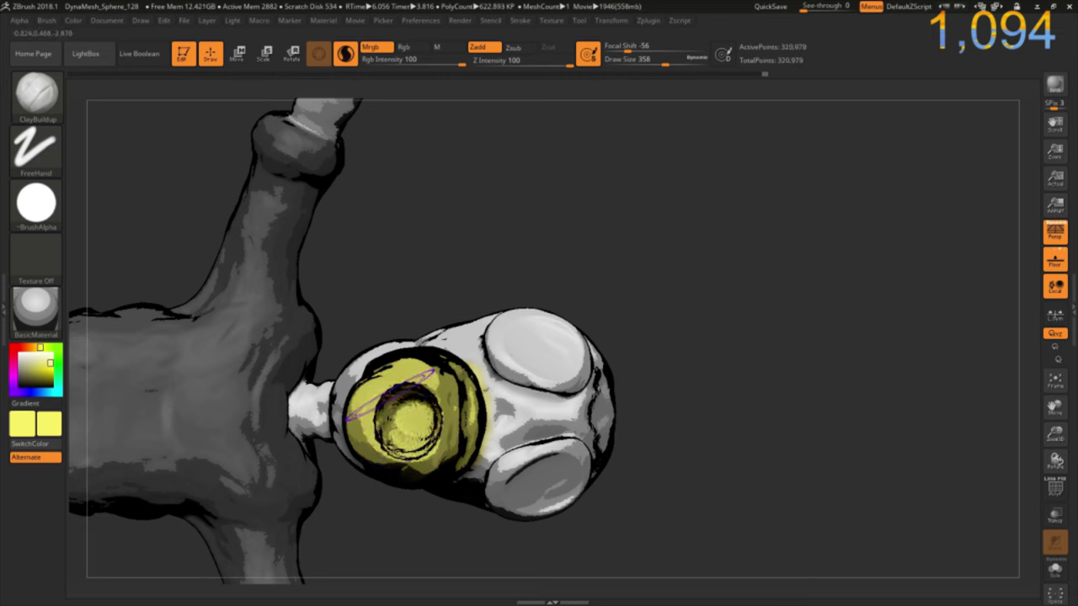
pyautogui.click(511, 61)
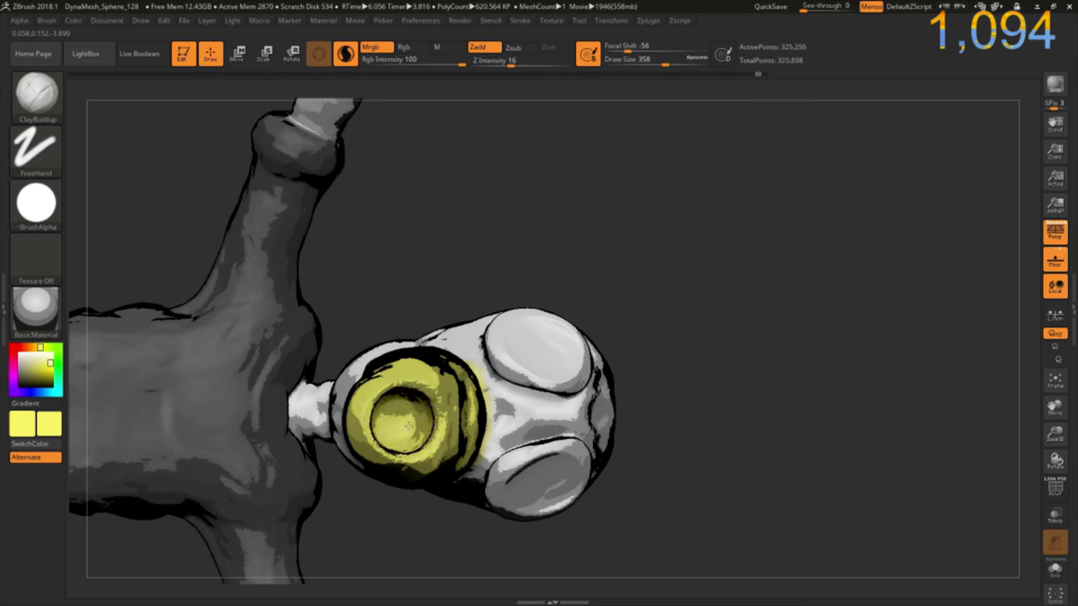
pyautogui.moveTo(361, 296)
pyautogui.mouseDown()
pyautogui.moveTo(379, 299)
pyautogui.moveTo(350, 271)
pyautogui.mouseUp()
# Switch to the Move brush and enlarge the draw size to about 382.
pyautogui.press('b')
pyautogui.press('m')
pyautogui.press('v')
pyautogui.moveTo(287, 429); pyautogui.dragTo(304, 443)
pyautogui.press(']')
pyautogui.press(']')
pyautogui.press(']')
pyautogui.press(']')
# Push the filter's dented end into a smooth rounded tube with the Move brush.
pyautogui.moveTo(417, 373)
pyautogui.keyDown('shift'); pyautogui.mouseDown()
pyautogui.moveTo(404, 353)
pyautogui.moveTo(383, 375)
pyautogui.moveTo(400, 345)
pyautogui.moveTo(383, 337)
pyautogui.mouseUp(); pyautogui.keyUp('shift')
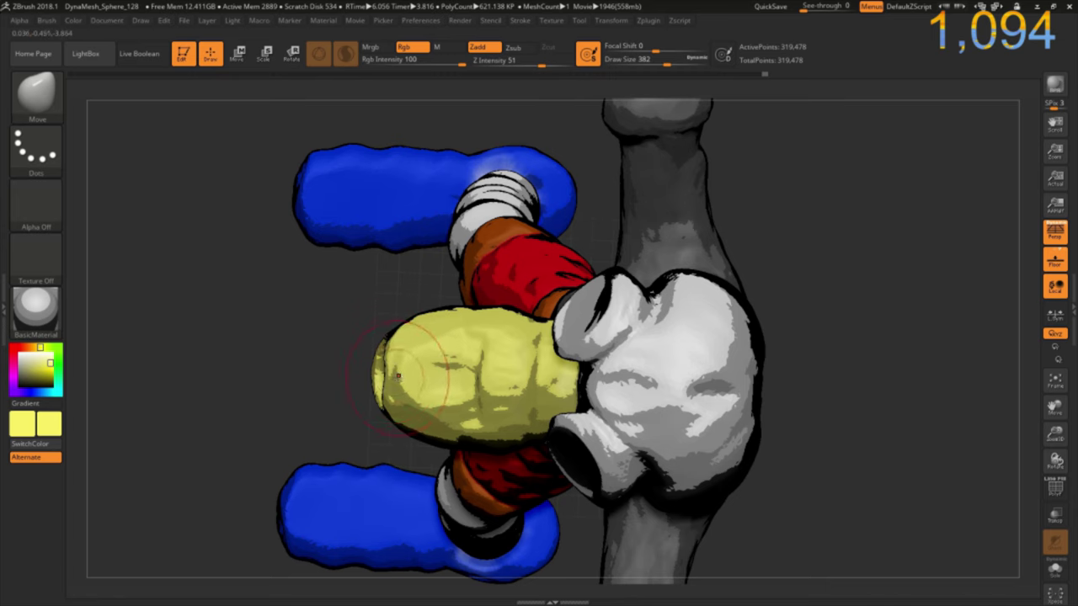
pyautogui.moveTo(337, 373); pyautogui.dragTo(303, 357)
pyautogui.moveTo(395, 320); pyautogui.dragTo(376, 312, button='right')
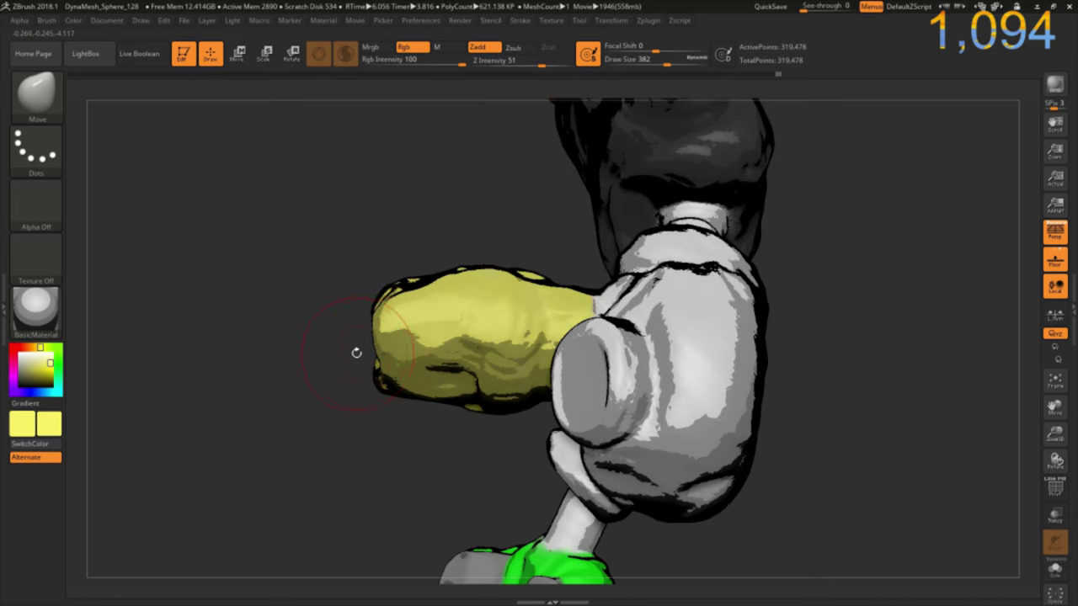
pyautogui.moveTo(356, 353); pyautogui.dragTo(337, 308, button='right')
pyautogui.moveTo(312, 267)
pyautogui.mouseDown(button='right')
pyautogui.moveTo(314, 239)
pyautogui.moveTo(311, 295)
pyautogui.mouseUp(button='right')
pyautogui.moveTo(292, 249); pyautogui.dragTo(342, 327, button='right')
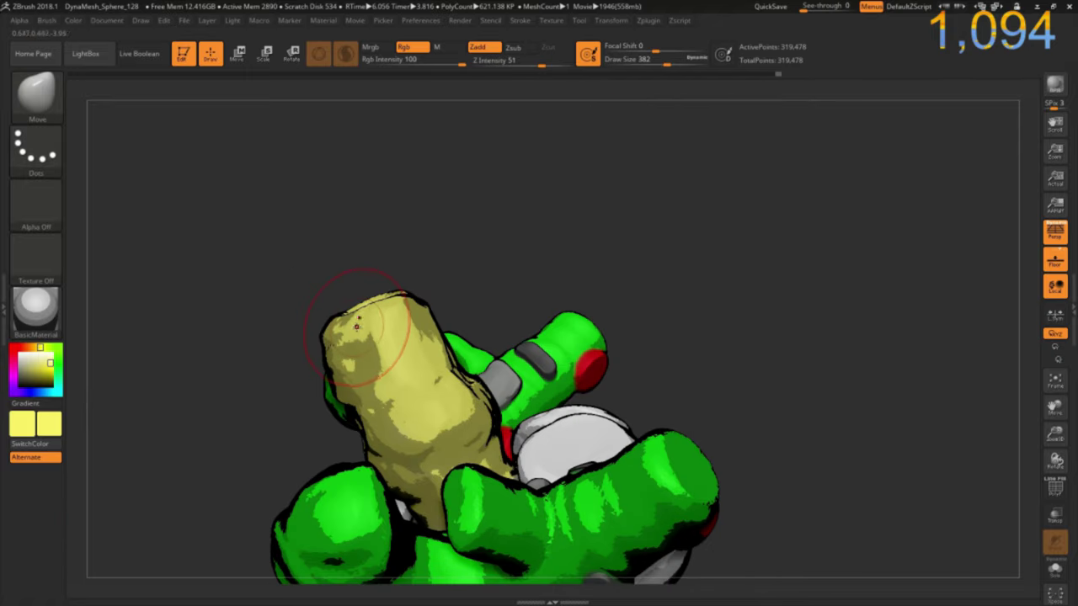
pyautogui.moveTo(342, 326)
pyautogui.mouseDown(button='right')
pyautogui.moveTo(369, 235)
pyautogui.moveTo(415, 296)
pyautogui.moveTo(99, 379)
pyautogui.mouseUp(button='right')
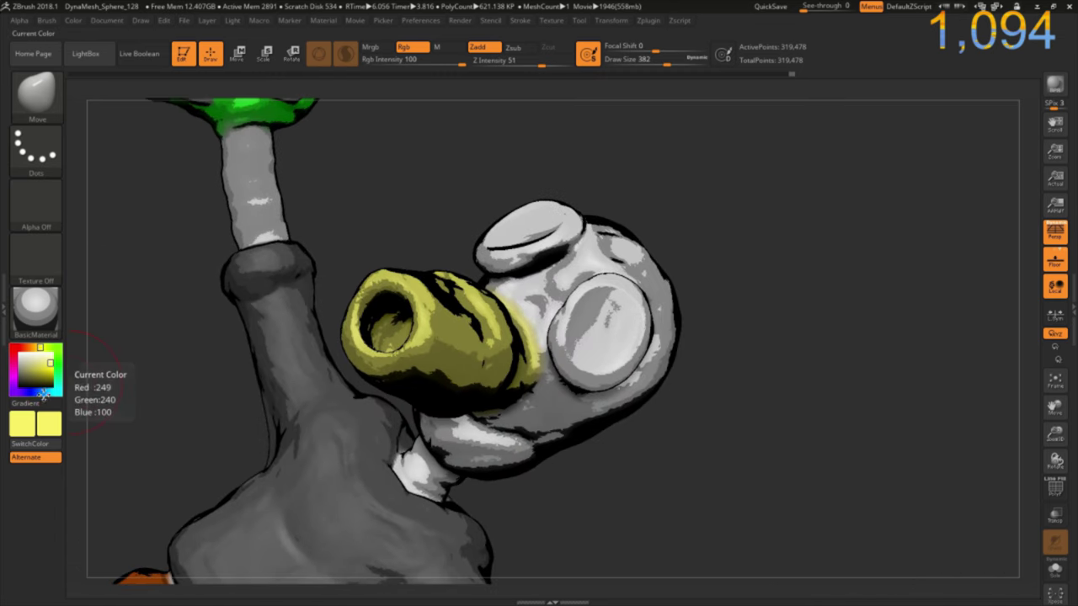
# Pick light blue as the secondary colour.
pyautogui.click(39, 391)
pyautogui.moveTo(297, 323)
pyautogui.mouseDown(button='right')
pyautogui.moveTo(267, 293)
pyautogui.moveTo(191, 281)
pyautogui.mouseUp(button='right')
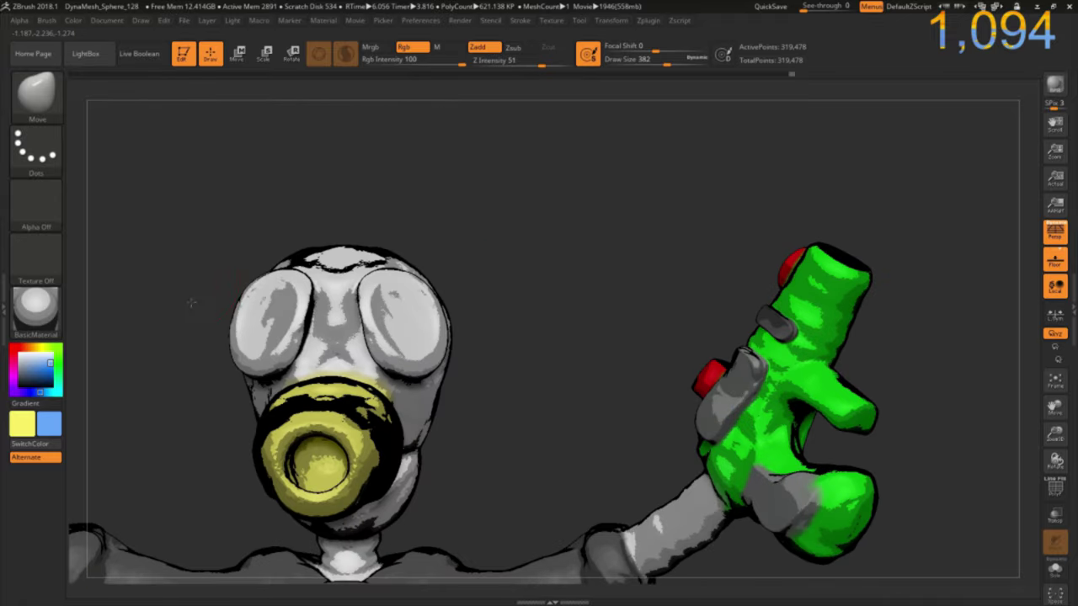
pyautogui.moveTo(191, 302); pyautogui.dragTo(300, 348, button='right')
pyautogui.moveTo(211, 442)
pyautogui.mouseDown(button='right')
pyautogui.moveTo(224, 373)
pyautogui.moveTo(311, 348)
pyautogui.moveTo(359, 414)
pyautogui.mouseUp(button='right')
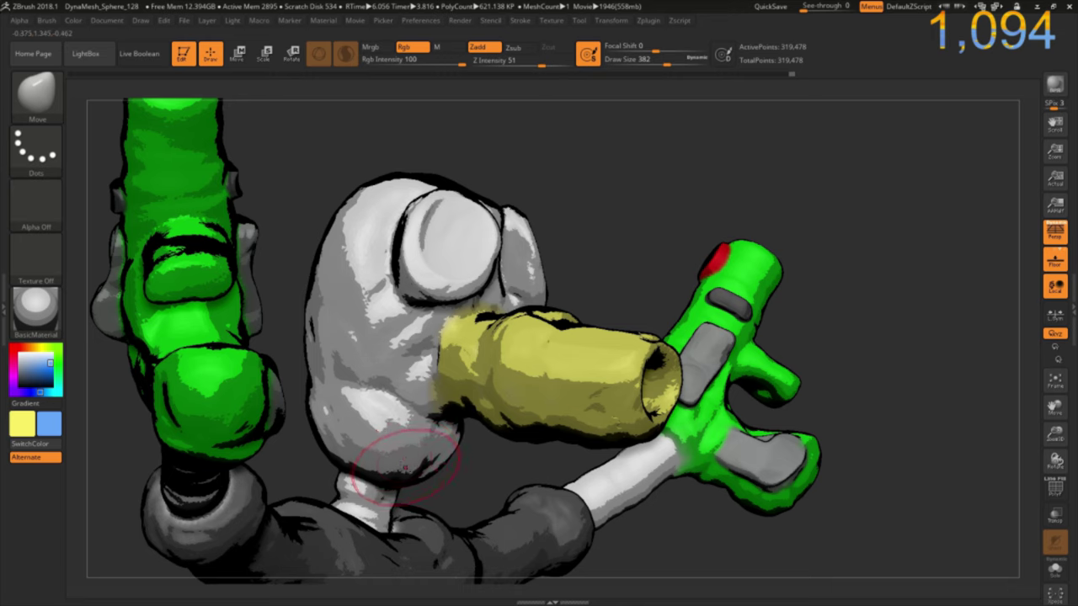
# Select the Flatten brush and make light blue the main paint colour.
pyautogui.press('b')
pyautogui.press('f')
pyautogui.press('l')
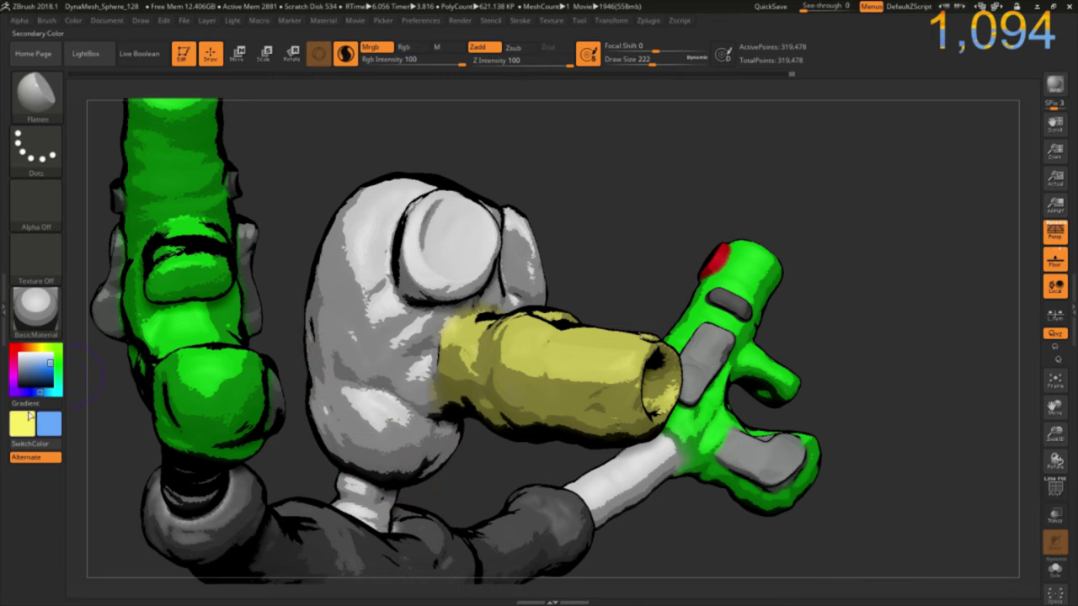
pyautogui.moveTo(22, 424); pyautogui.dragTo(57, 426)
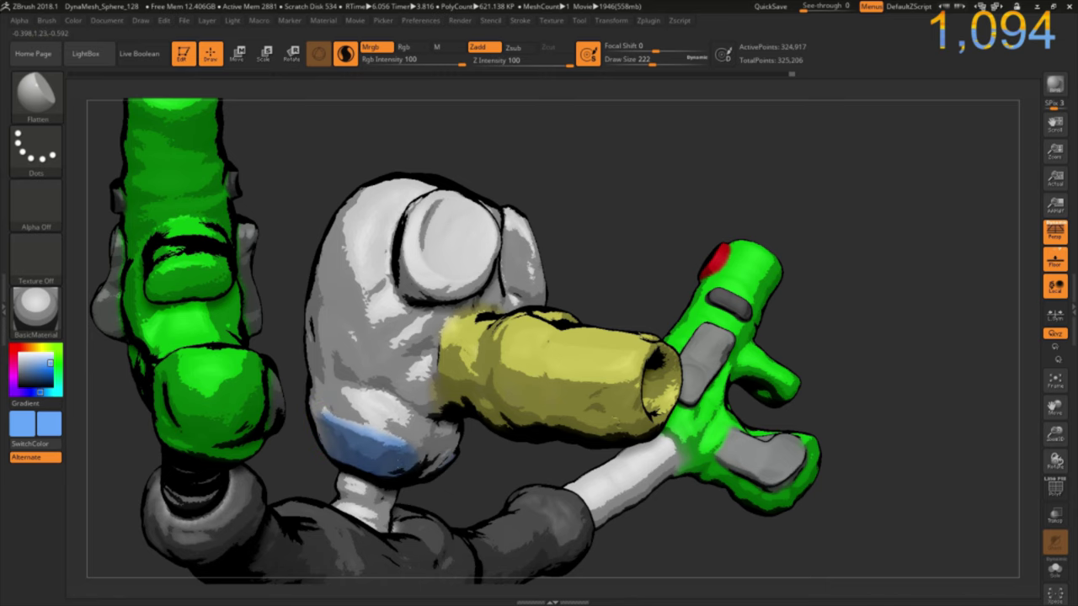
pyautogui.moveTo(447, 463)
pyautogui.mouseDown()
pyautogui.moveTo(411, 475)
pyautogui.moveTo(446, 455)
pyautogui.moveTo(455, 472)
pyautogui.moveTo(444, 447)
pyautogui.mouseUp()
pyautogui.moveTo(272, 416)
pyautogui.mouseDown()
pyautogui.moveTo(206, 457)
pyautogui.moveTo(205, 430)
pyautogui.moveTo(289, 443)
pyautogui.mouseUp()
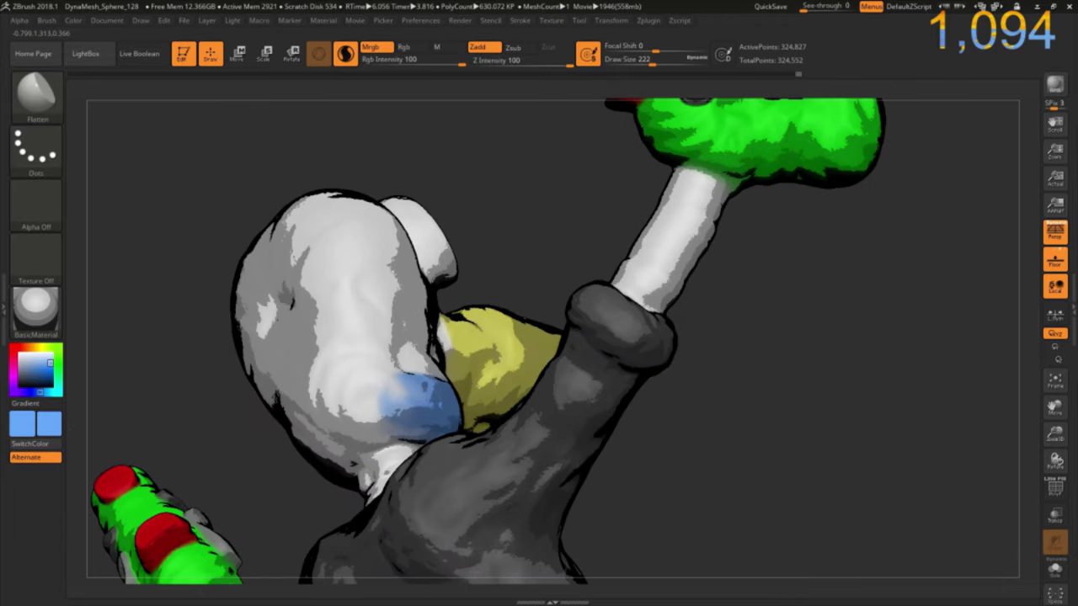
# Paint light blue over the chin, cheek, left side and top of the mask head.
pyautogui.moveTo(375, 408)
pyautogui.mouseDown()
pyautogui.moveTo(362, 446)
pyautogui.moveTo(362, 417)
pyautogui.moveTo(333, 463)
pyautogui.mouseUp()
pyautogui.moveTo(337, 413); pyautogui.dragTo(425, 383)
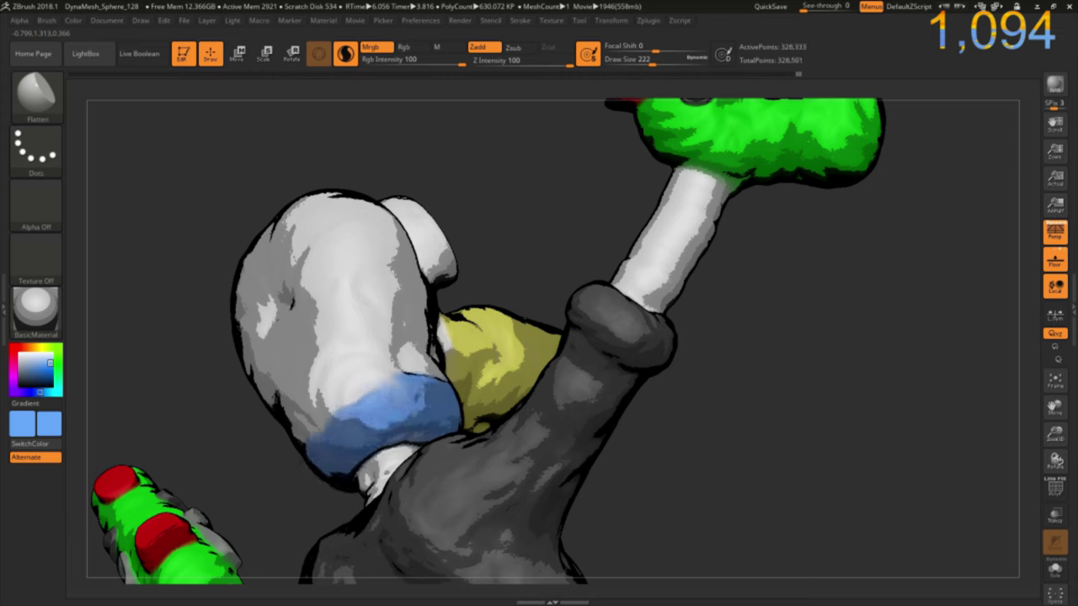
pyautogui.moveTo(395, 421)
pyautogui.mouseDown()
pyautogui.moveTo(404, 437)
pyautogui.moveTo(370, 391)
pyautogui.moveTo(320, 421)
pyautogui.moveTo(328, 396)
pyautogui.moveTo(370, 362)
pyautogui.mouseUp()
pyautogui.moveTo(291, 421); pyautogui.dragTo(354, 366)
pyautogui.moveTo(278, 404)
pyautogui.mouseDown()
pyautogui.moveTo(362, 353)
pyautogui.moveTo(370, 337)
pyautogui.mouseUp()
pyautogui.moveTo(307, 392); pyautogui.dragTo(375, 324)
pyautogui.moveTo(274, 395)
pyautogui.mouseDown()
pyautogui.moveTo(337, 333)
pyautogui.moveTo(333, 303)
pyautogui.mouseUp()
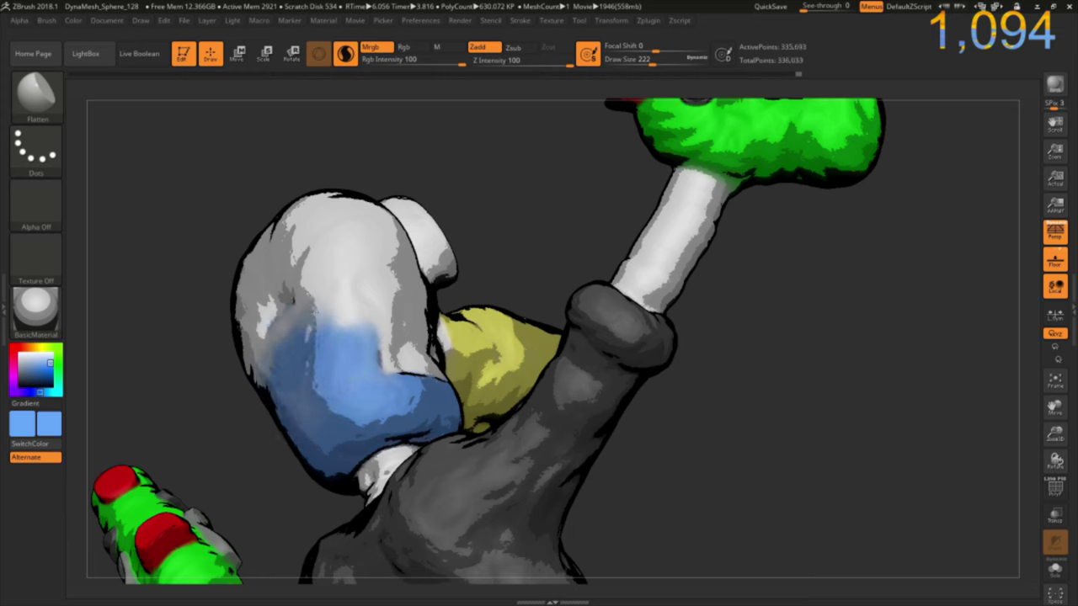
pyautogui.moveTo(261, 350); pyautogui.dragTo(324, 282)
pyautogui.moveTo(257, 391); pyautogui.dragTo(332, 295)
pyautogui.moveTo(278, 400); pyautogui.dragTo(379, 328)
pyautogui.moveTo(277, 421); pyautogui.dragTo(391, 336)
pyautogui.moveTo(261, 379); pyautogui.dragTo(371, 286)
pyautogui.moveTo(312, 320); pyautogui.dragTo(362, 278)
pyautogui.moveTo(252, 379); pyautogui.dragTo(345, 261)
pyautogui.moveTo(256, 353)
pyautogui.mouseDown()
pyautogui.moveTo(320, 253)
pyautogui.moveTo(307, 257)
pyautogui.mouseUp()
pyautogui.moveTo(265, 383); pyautogui.dragTo(278, 278)
pyautogui.moveTo(253, 404)
pyautogui.mouseDown()
pyautogui.moveTo(316, 333)
pyautogui.moveTo(395, 320)
pyautogui.moveTo(378, 286)
pyautogui.mouseUp()
pyautogui.moveTo(412, 371)
pyautogui.mouseDown()
pyautogui.moveTo(378, 313)
pyautogui.moveTo(381, 286)
pyautogui.mouseUp()
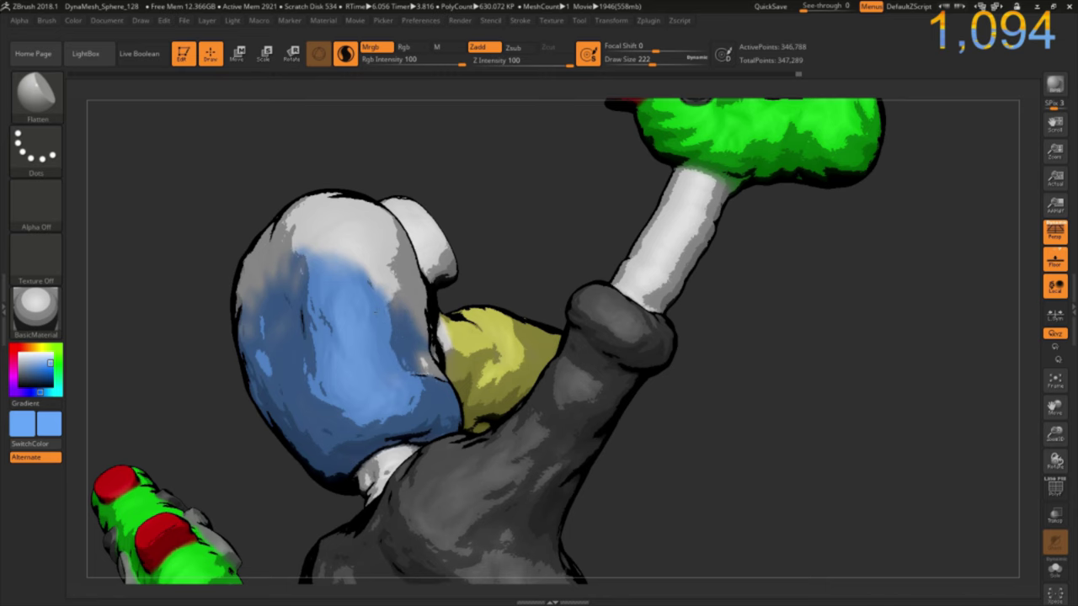
pyautogui.moveTo(244, 405)
pyautogui.mouseDown()
pyautogui.moveTo(379, 269)
pyautogui.moveTo(370, 261)
pyautogui.moveTo(316, 303)
pyautogui.mouseUp()
pyautogui.moveTo(270, 438); pyautogui.dragTo(342, 308)
# Cover the head's upper-left and remaining upper white areas in light blue.
pyautogui.moveTo(144, 320)
pyautogui.mouseDown()
pyautogui.moveTo(380, 386)
pyautogui.moveTo(303, 328)
pyautogui.mouseUp()
pyautogui.moveTo(362, 395); pyautogui.dragTo(404, 316)
pyautogui.moveTo(371, 442); pyautogui.dragTo(368, 388)
pyautogui.moveTo(303, 421)
pyautogui.mouseDown()
pyautogui.moveTo(421, 311)
pyautogui.moveTo(412, 299)
pyautogui.mouseUp()
pyautogui.moveTo(295, 362); pyautogui.dragTo(337, 299)
pyautogui.moveTo(295, 388); pyautogui.dragTo(387, 286)
pyautogui.moveTo(371, 404); pyautogui.dragTo(291, 350)
pyautogui.moveTo(395, 442); pyautogui.dragTo(362, 379)
pyautogui.moveTo(269, 438); pyautogui.dragTo(404, 282)
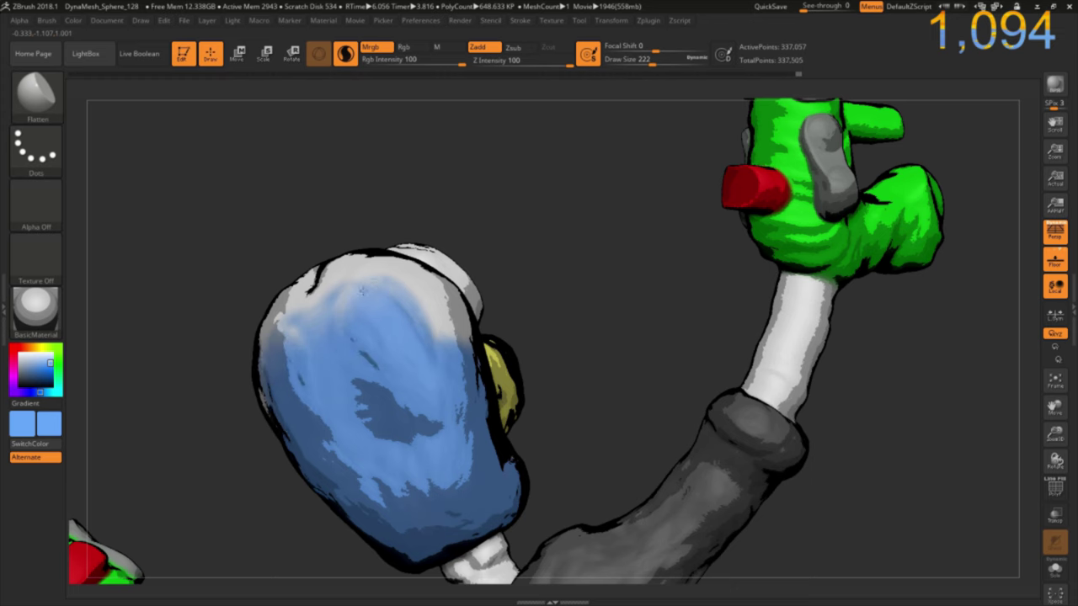
pyautogui.moveTo(337, 336); pyautogui.dragTo(420, 266)
pyautogui.moveTo(370, 362); pyautogui.dragTo(278, 286)
pyautogui.moveTo(261, 379); pyautogui.dragTo(387, 265)
pyautogui.moveTo(362, 345); pyautogui.dragTo(270, 277)
pyautogui.moveTo(379, 388)
pyautogui.mouseDown()
pyautogui.moveTo(286, 362)
pyautogui.moveTo(320, 278)
pyautogui.moveTo(337, 324)
pyautogui.moveTo(378, 331)
pyautogui.mouseUp()
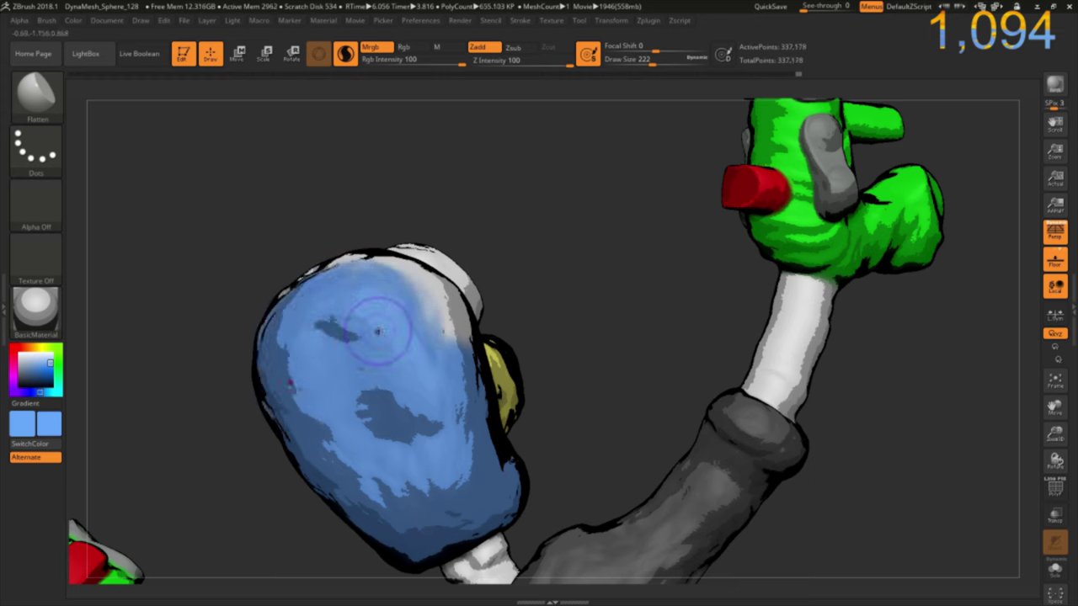
# Undo a stroke, turn off Zadd, and paint blue over the white upper head.
pyautogui.moveTo(180, 209); pyautogui.dragTo(438, 381)
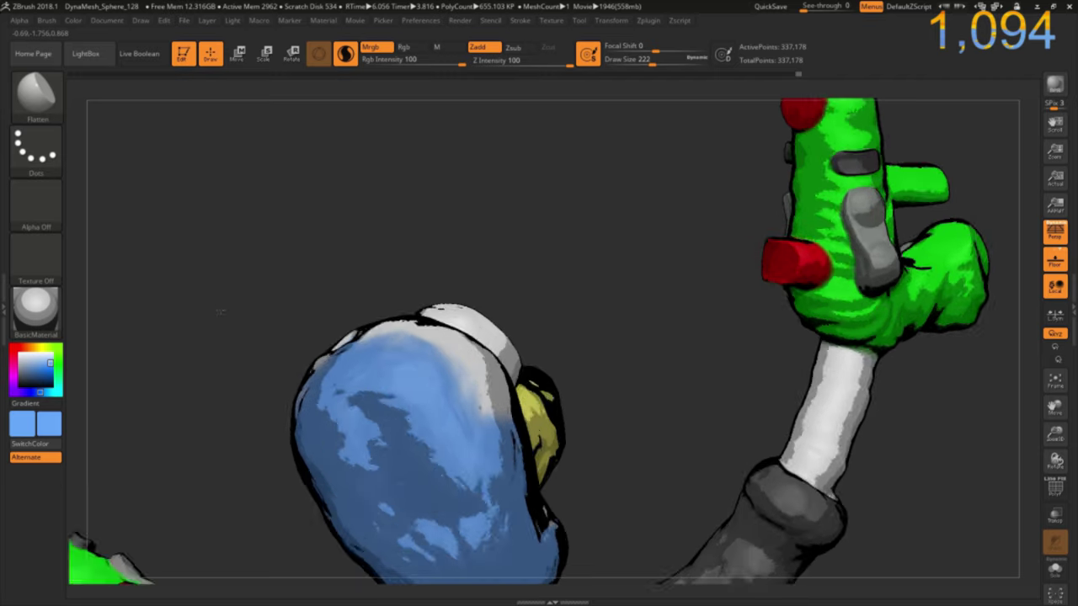
pyautogui.moveTo(484, 416)
pyautogui.mouseDown()
pyautogui.moveTo(467, 354)
pyautogui.moveTo(480, 402)
pyautogui.moveTo(454, 345)
pyautogui.moveTo(437, 371)
pyautogui.moveTo(396, 332)
pyautogui.moveTo(341, 318)
pyautogui.mouseUp()
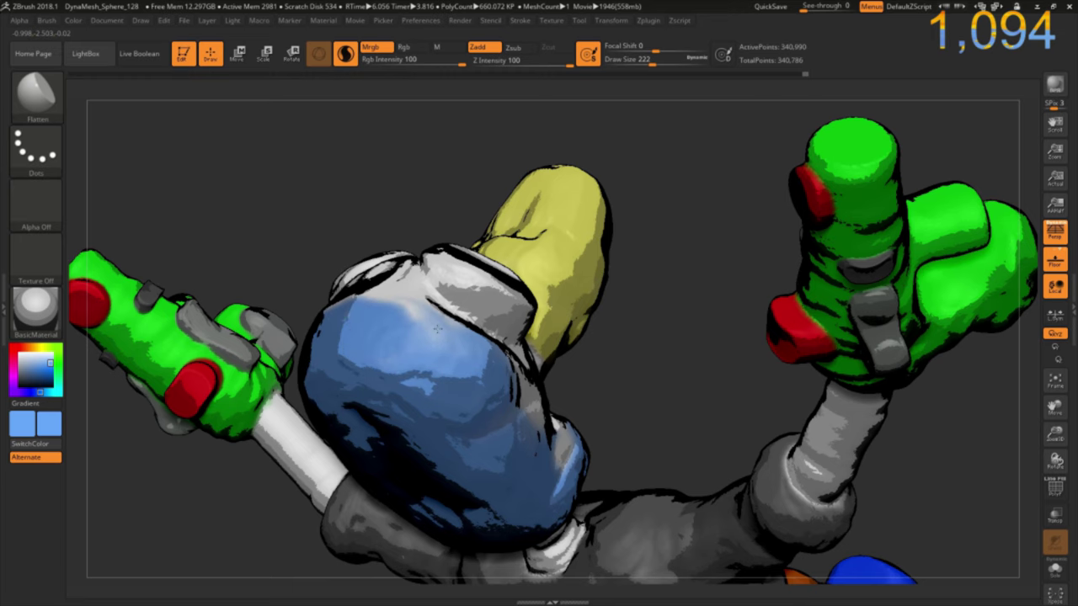
pyautogui.moveTo(337, 278)
pyautogui.mouseDown()
pyautogui.moveTo(275, 275)
pyautogui.moveTo(373, 277)
pyautogui.moveTo(295, 263)
pyautogui.moveTo(352, 295)
pyautogui.moveTo(294, 270)
pyautogui.moveTo(278, 286)
pyautogui.moveTo(354, 288)
pyautogui.moveTo(320, 244)
pyautogui.moveTo(370, 227)
pyautogui.moveTo(337, 236)
pyautogui.moveTo(379, 244)
pyautogui.moveTo(311, 210)
pyautogui.moveTo(361, 245)
pyautogui.mouseUp()
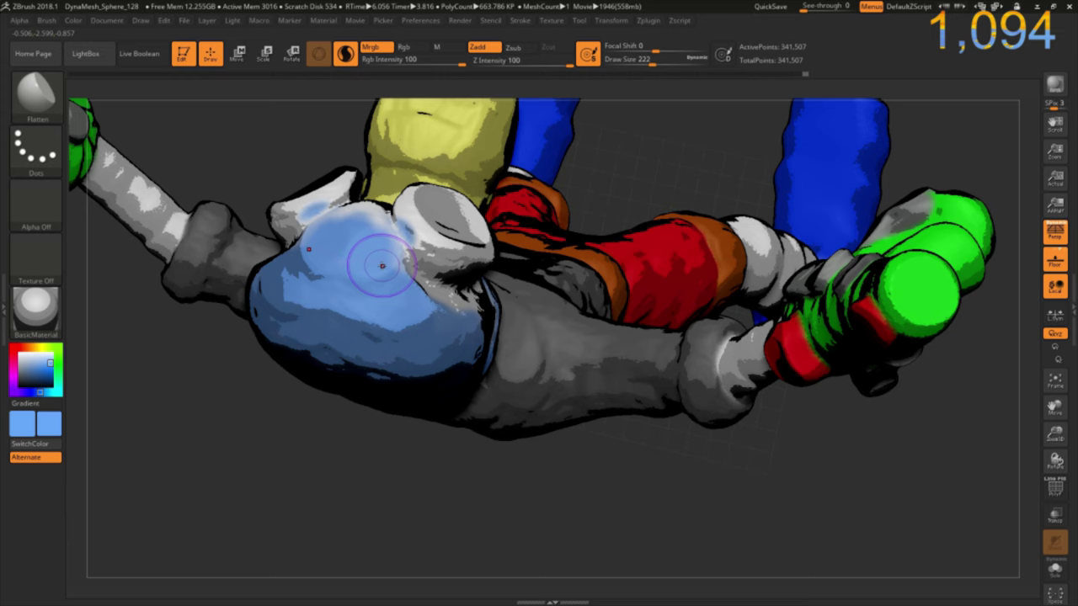
pyautogui.hotkey('ctrl', 'z')
pyautogui.click(484, 47)
pyautogui.moveTo(360, 277); pyautogui.dragTo(366, 276)
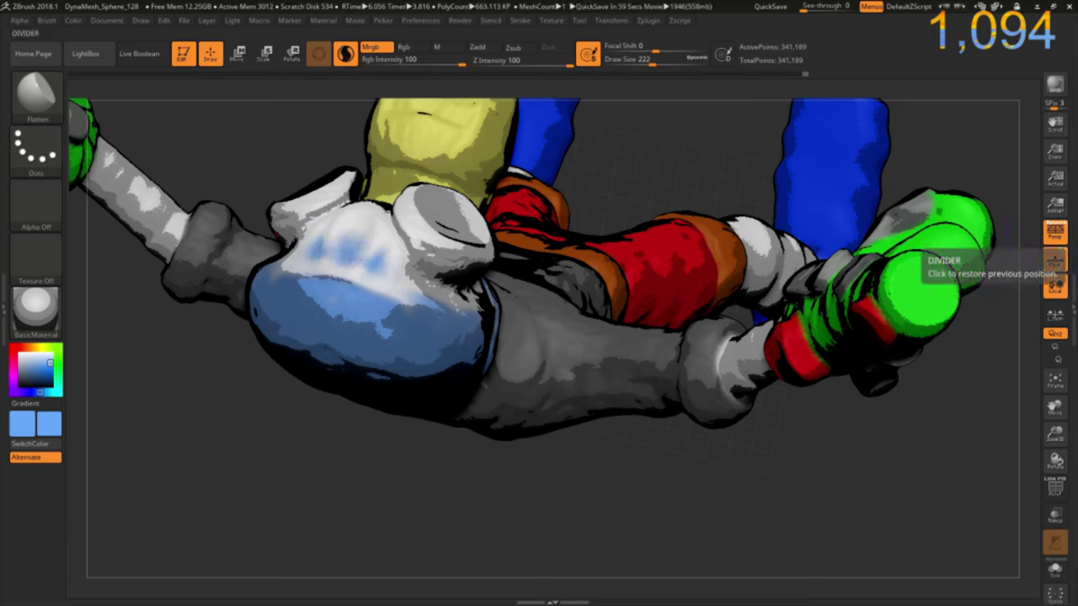
pyautogui.moveTo(243, 406)
pyautogui.mouseDown()
pyautogui.moveTo(266, 487)
pyautogui.moveTo(147, 231)
pyautogui.mouseUp()
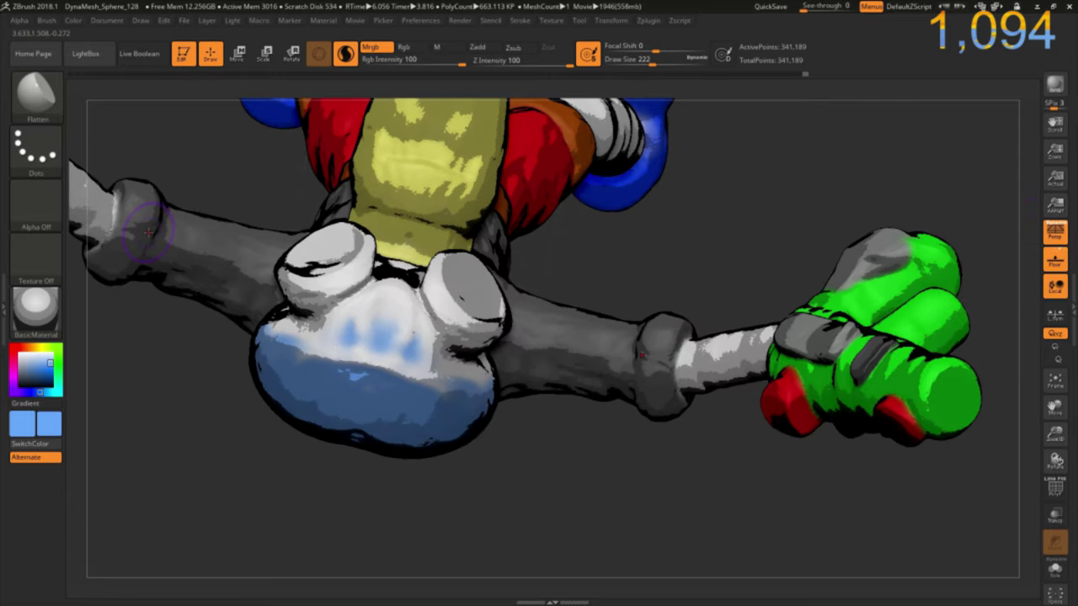
# Switch to ClayBuildup and build up blue paint across the mask head.
pyautogui.press('b')
pyautogui.press('c')
pyautogui.press('b')
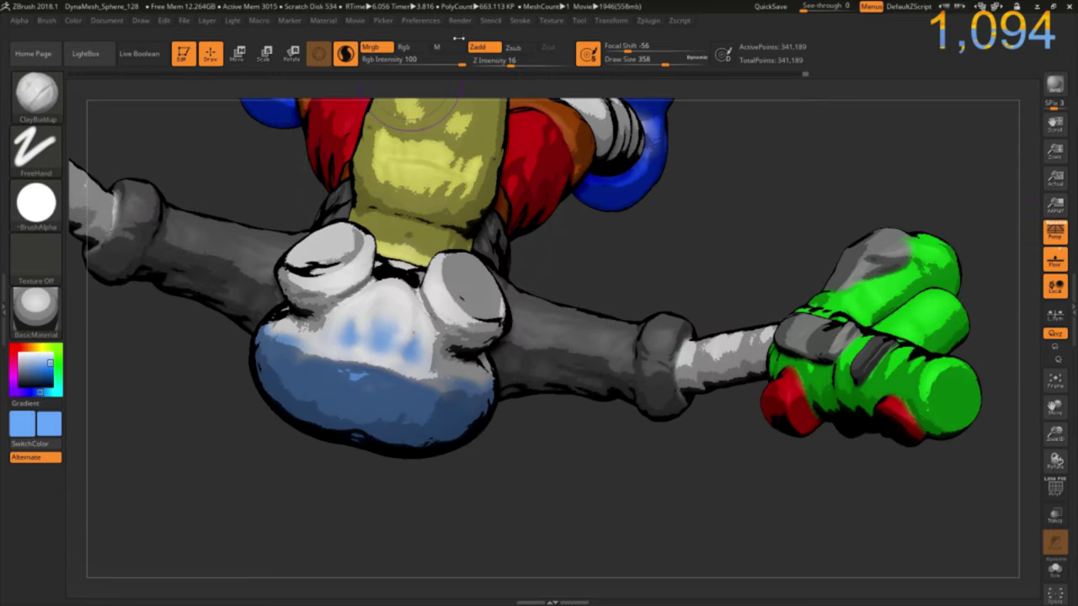
pyautogui.moveTo(396, 337)
pyautogui.mouseDown()
pyautogui.moveTo(360, 318)
pyautogui.moveTo(454, 368)
pyautogui.mouseUp()
pyautogui.moveTo(542, 370); pyautogui.dragTo(488, 328)
pyautogui.moveTo(286, 332); pyautogui.dragTo(313, 322)
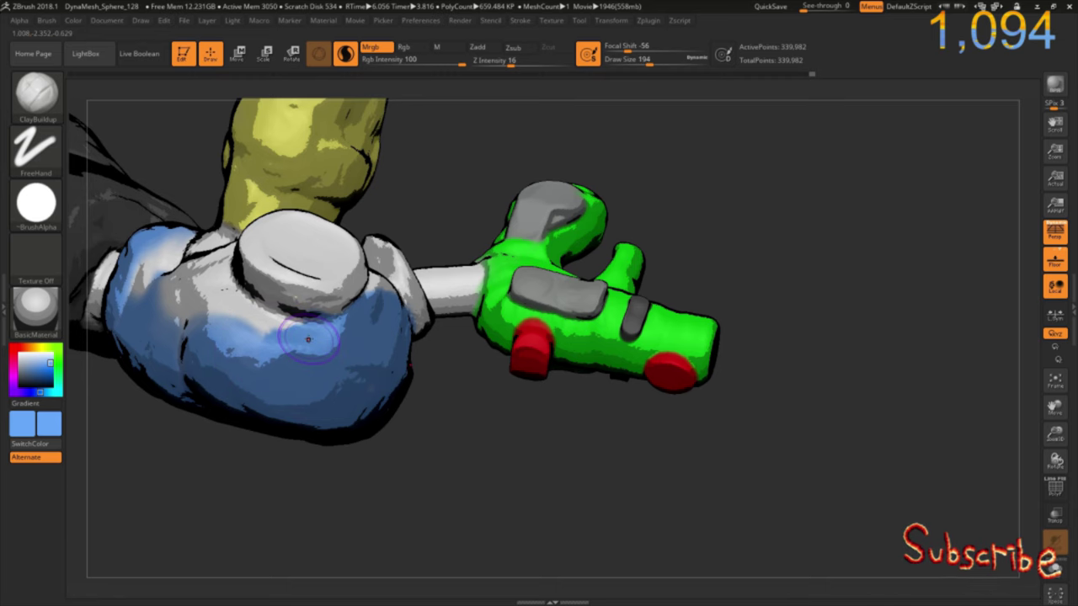
pyautogui.moveTo(428, 468); pyautogui.dragTo(420, 444)
pyautogui.moveTo(286, 353); pyautogui.dragTo(328, 336)
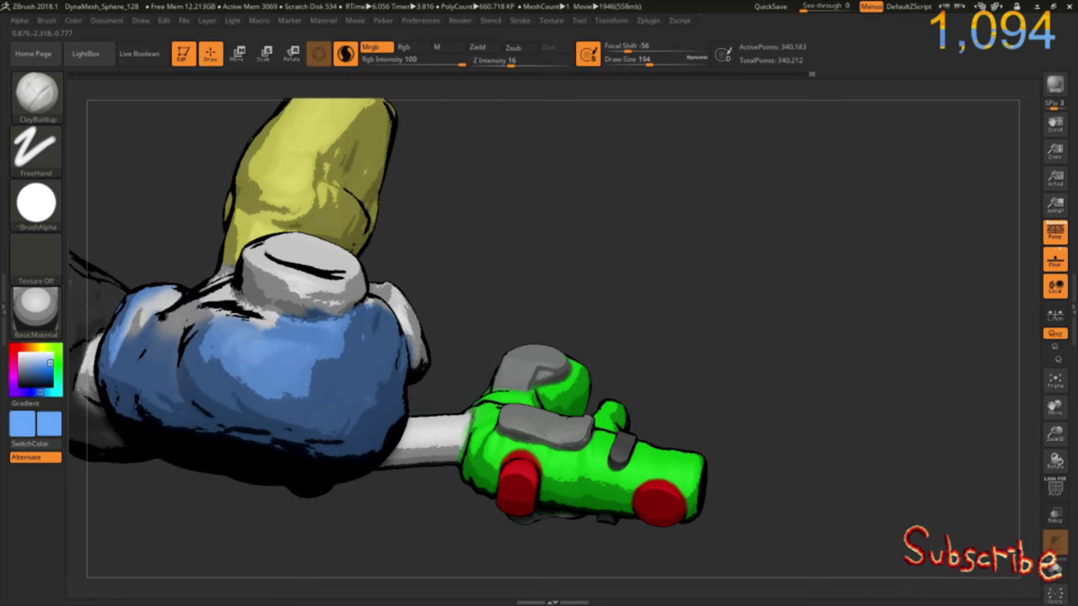
pyautogui.moveTo(590, 421)
pyautogui.mouseDown()
pyautogui.moveTo(581, 252)
pyautogui.moveTo(284, 413)
pyautogui.moveTo(336, 371)
pyautogui.mouseUp()
pyautogui.moveTo(253, 375); pyautogui.dragTo(353, 374)
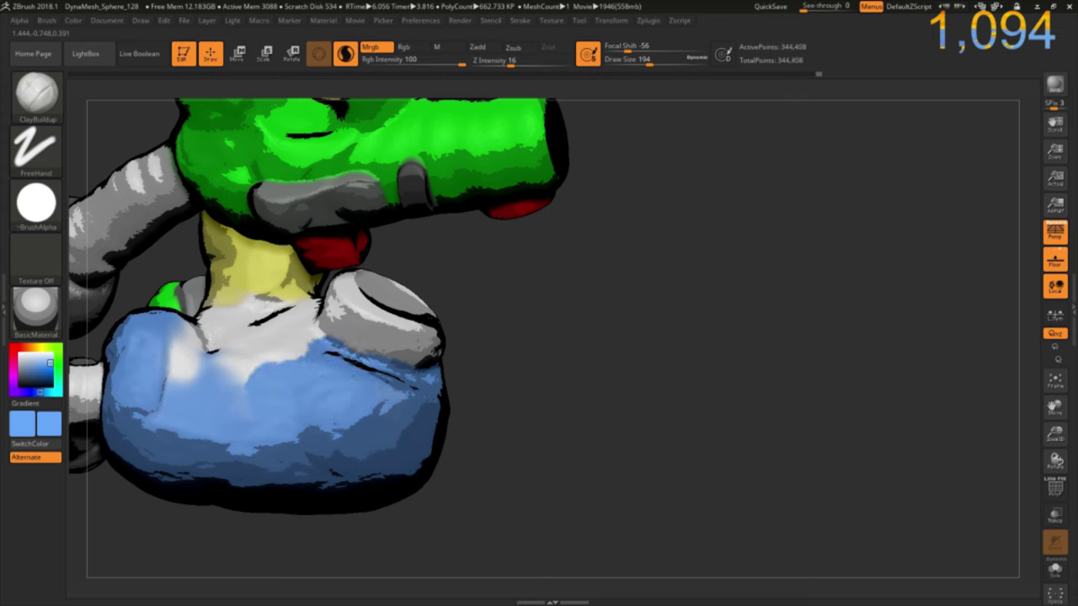
pyautogui.moveTo(295, 337)
pyautogui.mouseDown()
pyautogui.moveTo(248, 363)
pyautogui.moveTo(300, 349)
pyautogui.moveTo(284, 378)
pyautogui.moveTo(232, 410)
pyautogui.moveTo(173, 360)
pyautogui.mouseUp()
# Paint blue over the white gaps around the yellow filter.
pyautogui.moveTo(445, 455); pyautogui.dragTo(444, 555)
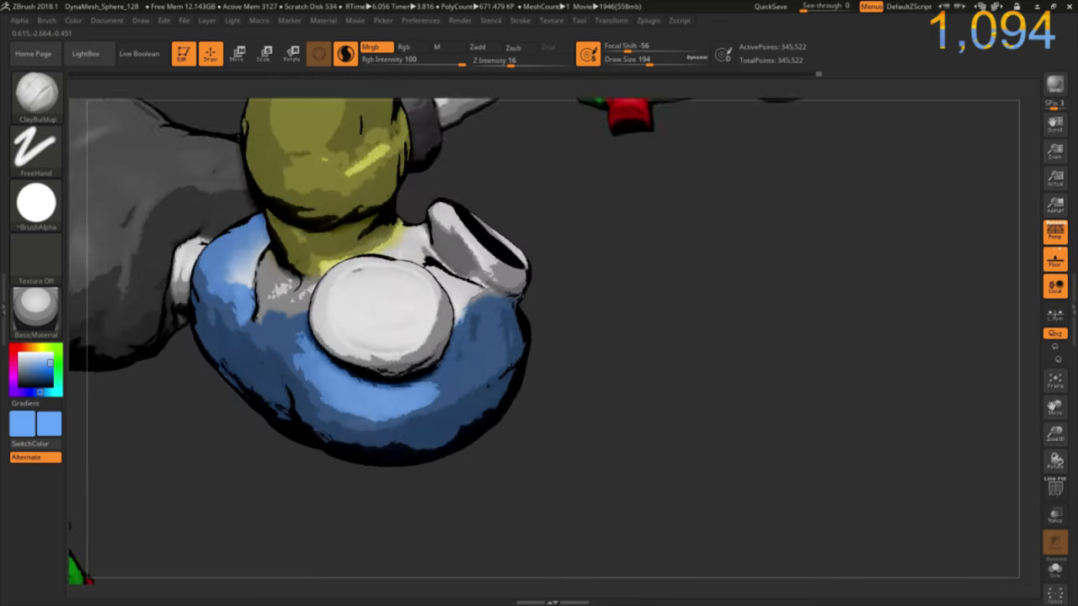
pyautogui.moveTo(236, 473)
pyautogui.mouseDown()
pyautogui.moveTo(402, 440)
pyautogui.moveTo(433, 355)
pyautogui.mouseUp()
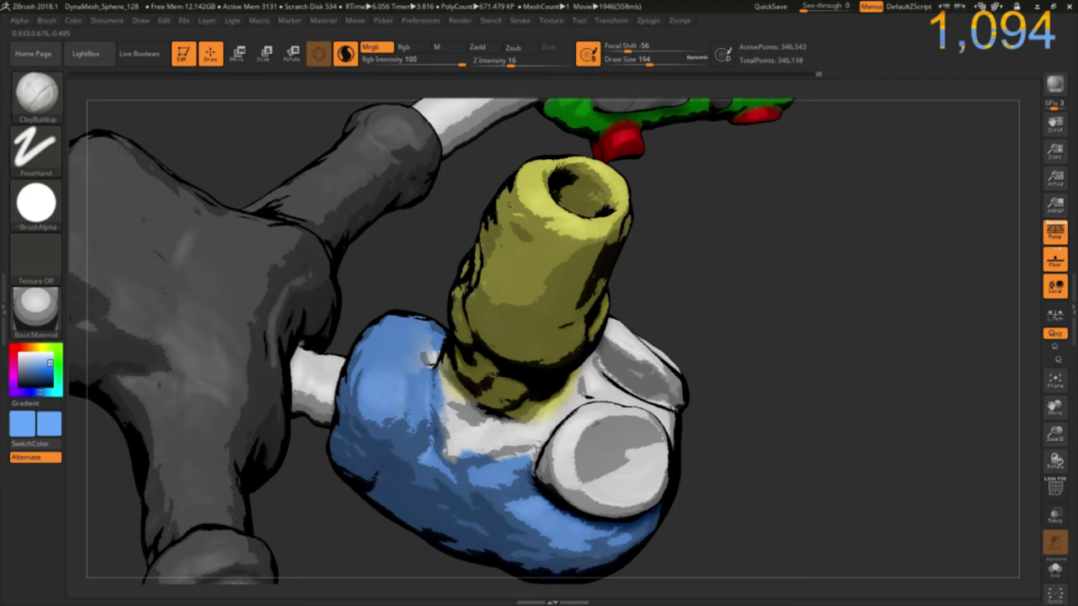
pyautogui.moveTo(437, 425); pyautogui.dragTo(445, 434)
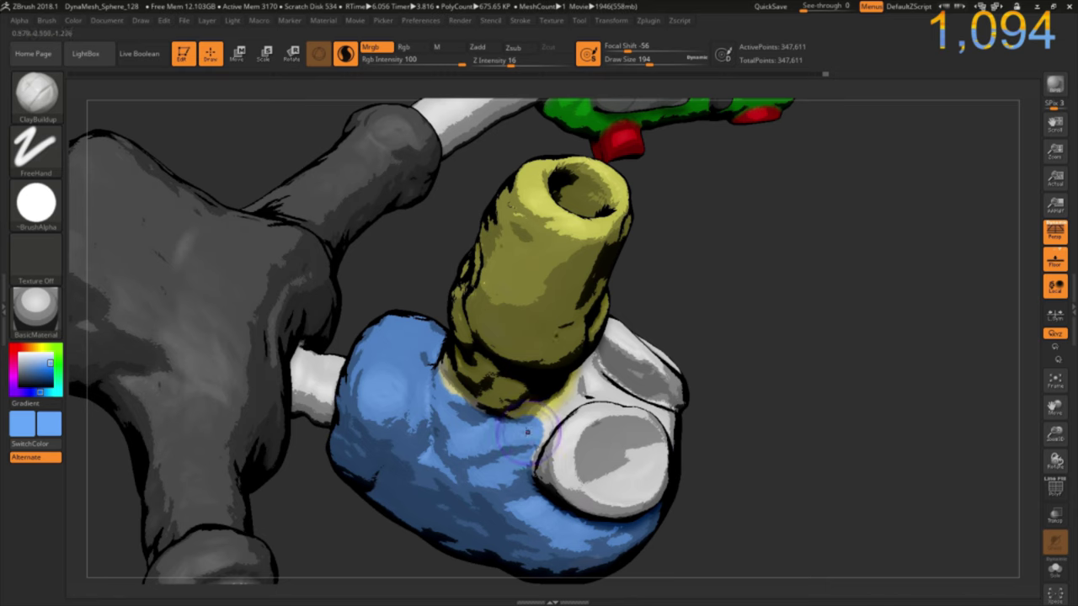
pyautogui.moveTo(753, 584)
pyautogui.mouseDown()
pyautogui.moveTo(526, 453)
pyautogui.moveTo(568, 450)
pyautogui.moveTo(528, 428)
pyautogui.mouseUp()
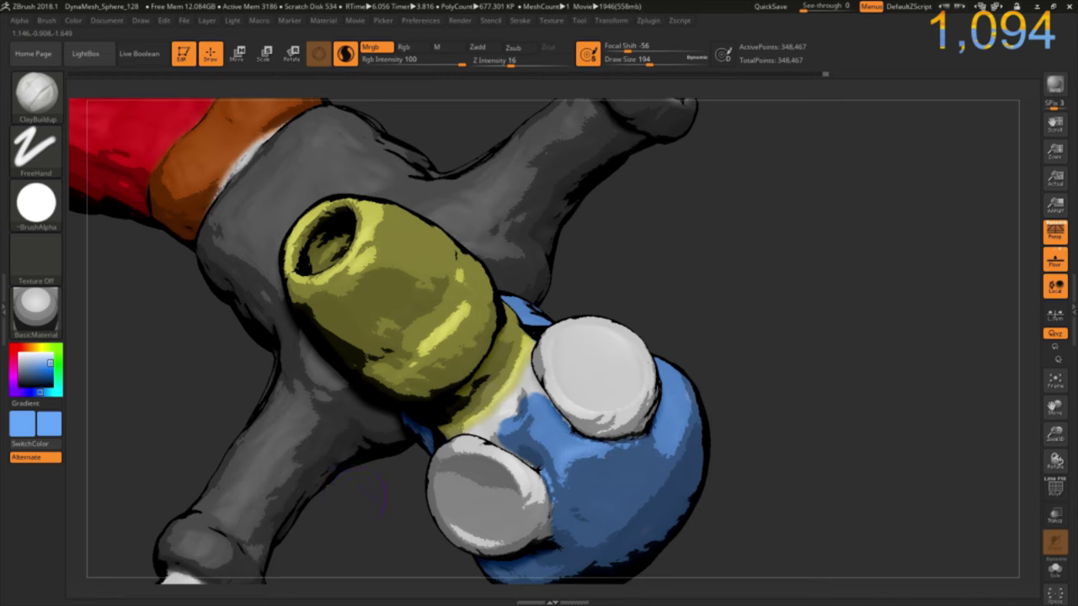
pyautogui.moveTo(371, 492); pyautogui.dragTo(547, 417)
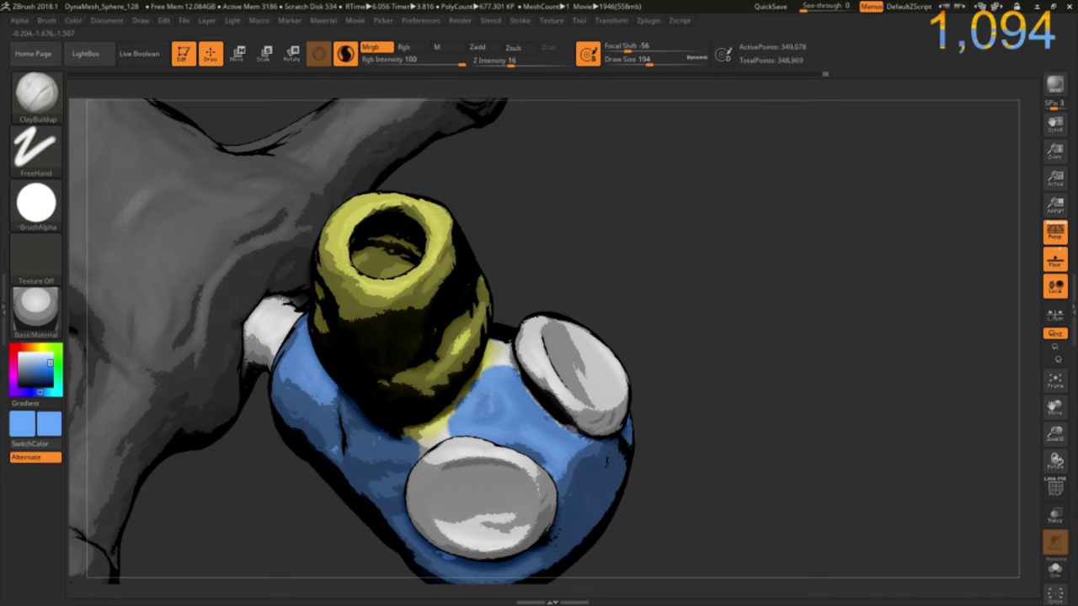
pyautogui.moveTo(598, 429); pyautogui.dragTo(502, 383)
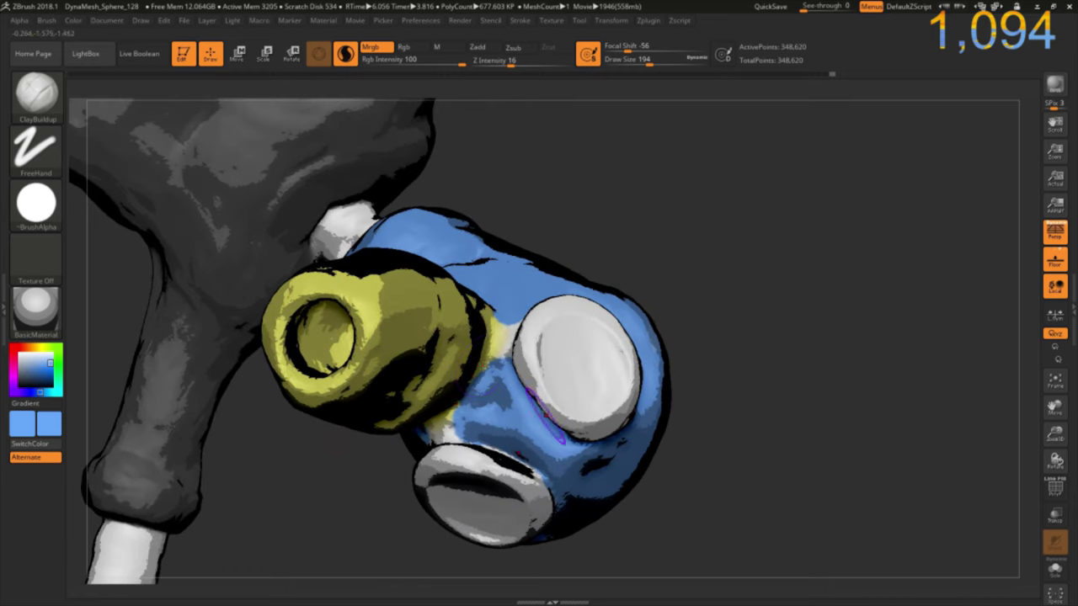
pyautogui.moveTo(442, 429)
pyautogui.mouseDown()
pyautogui.moveTo(511, 306)
pyautogui.moveTo(583, 260)
pyautogui.moveTo(484, 303)
pyautogui.mouseUp()
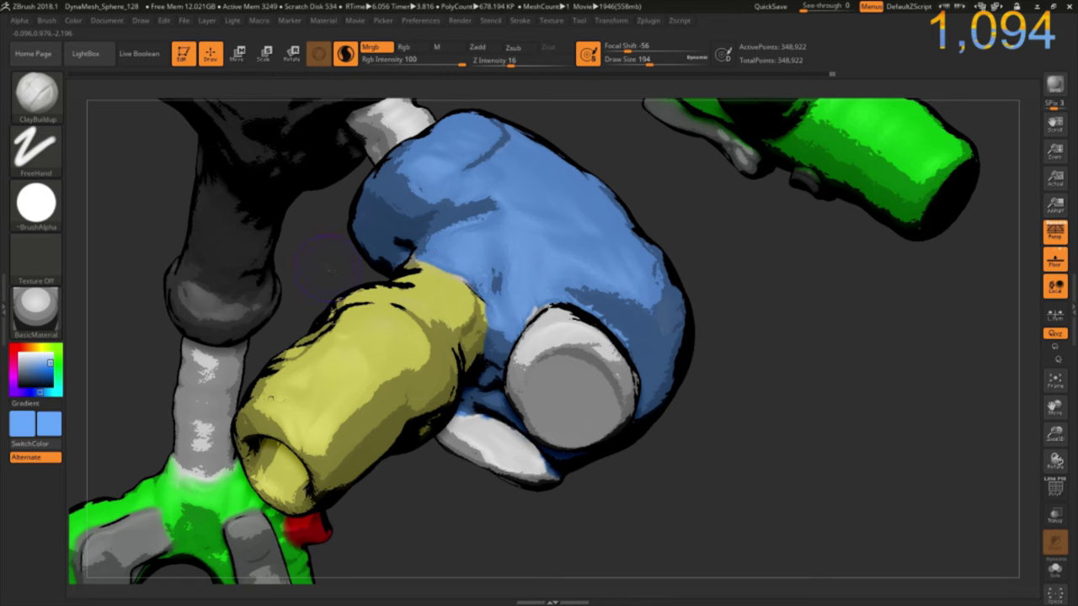
# Orbit around the figure to check the mask's blue coverage.
pyautogui.moveTo(327, 266); pyautogui.dragTo(403, 249)
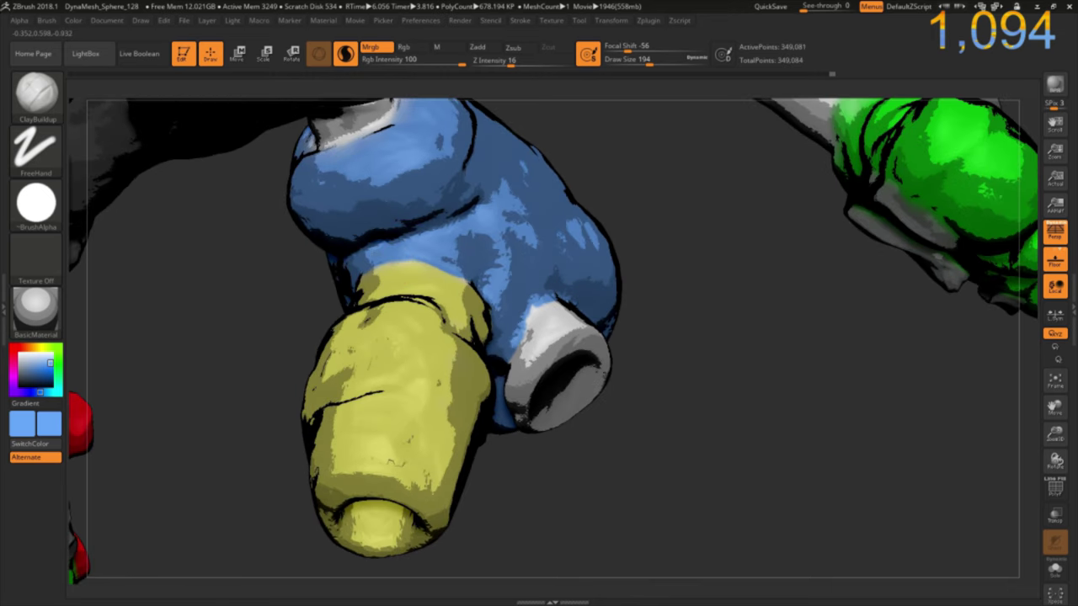
pyautogui.moveTo(294, 322); pyautogui.dragTo(439, 256)
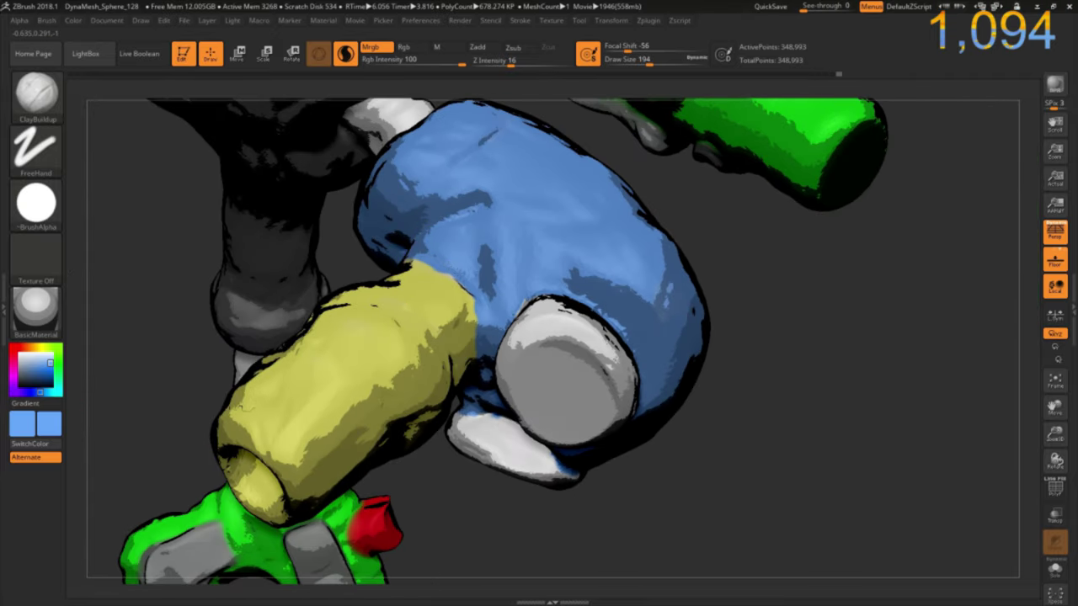
pyautogui.moveTo(341, 267); pyautogui.dragTo(395, 253)
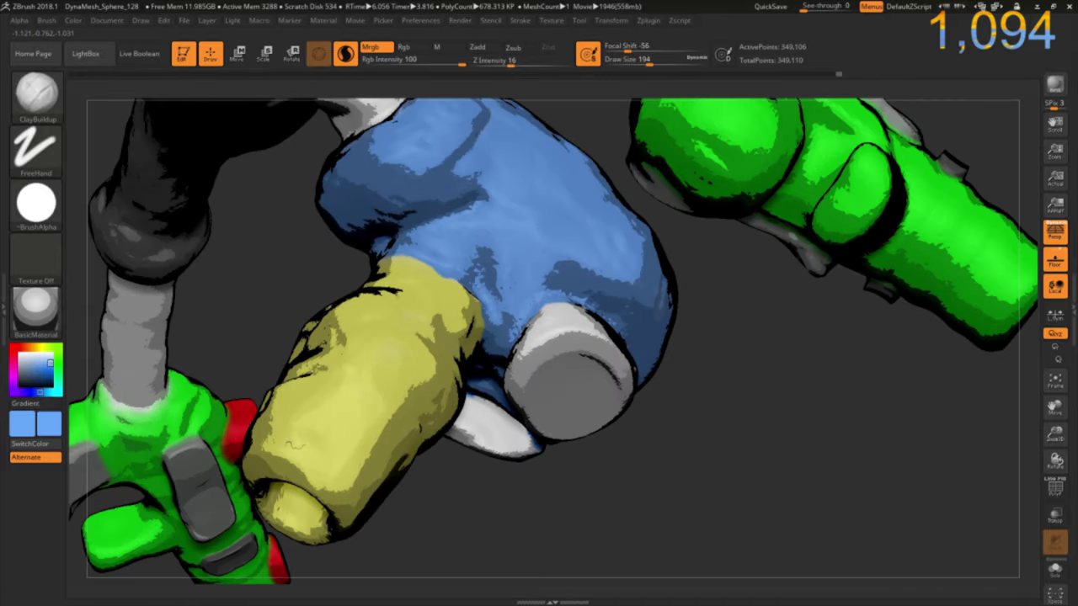
pyautogui.moveTo(653, 396); pyautogui.dragTo(543, 299)
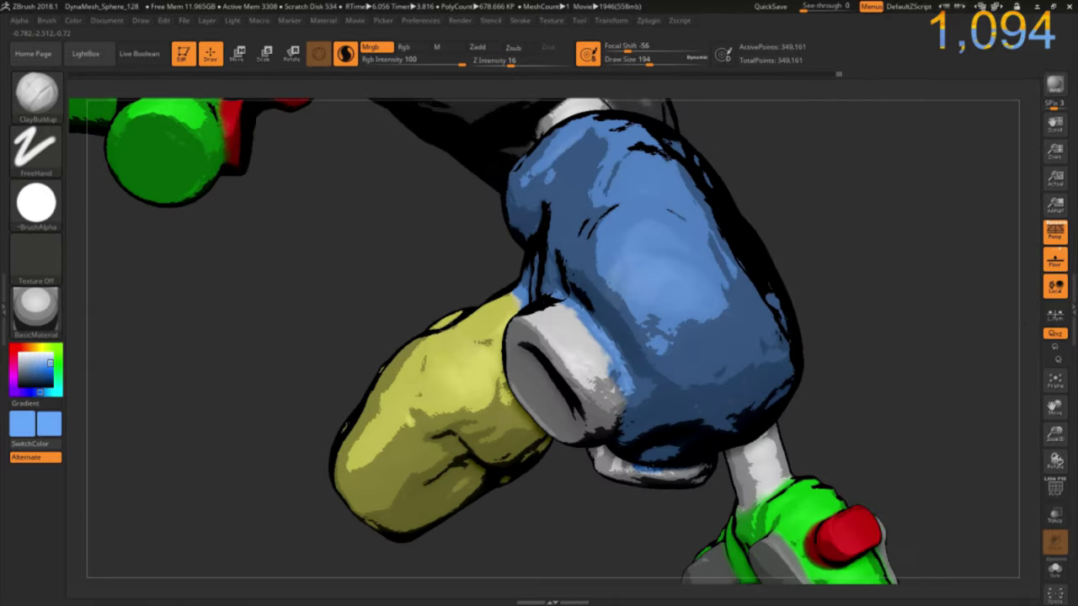
pyautogui.moveTo(368, 308); pyautogui.dragTo(553, 381)
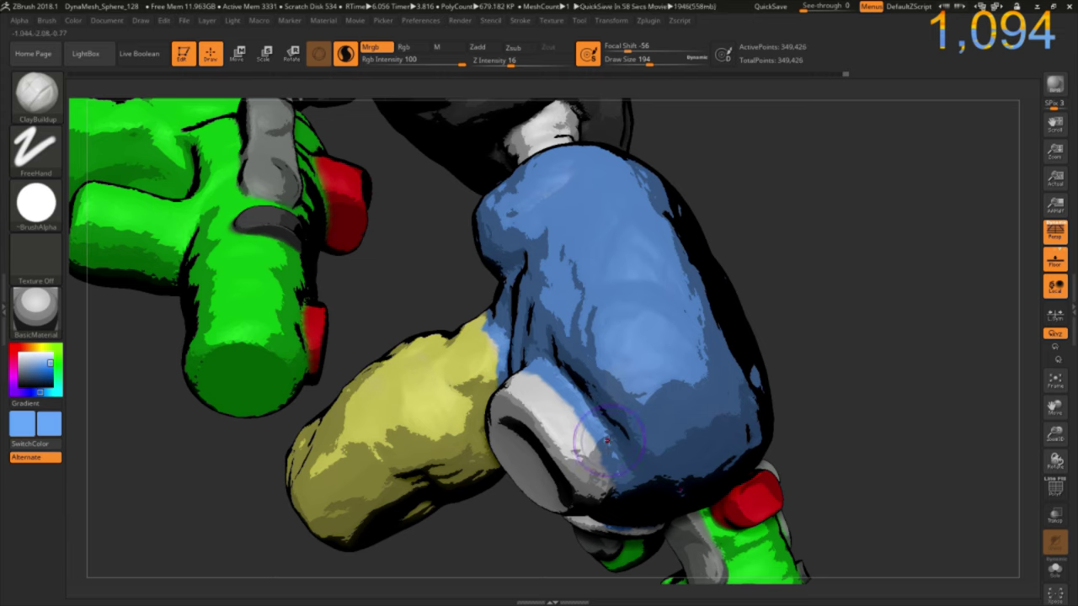
pyautogui.moveTo(788, 339); pyautogui.dragTo(818, 309)
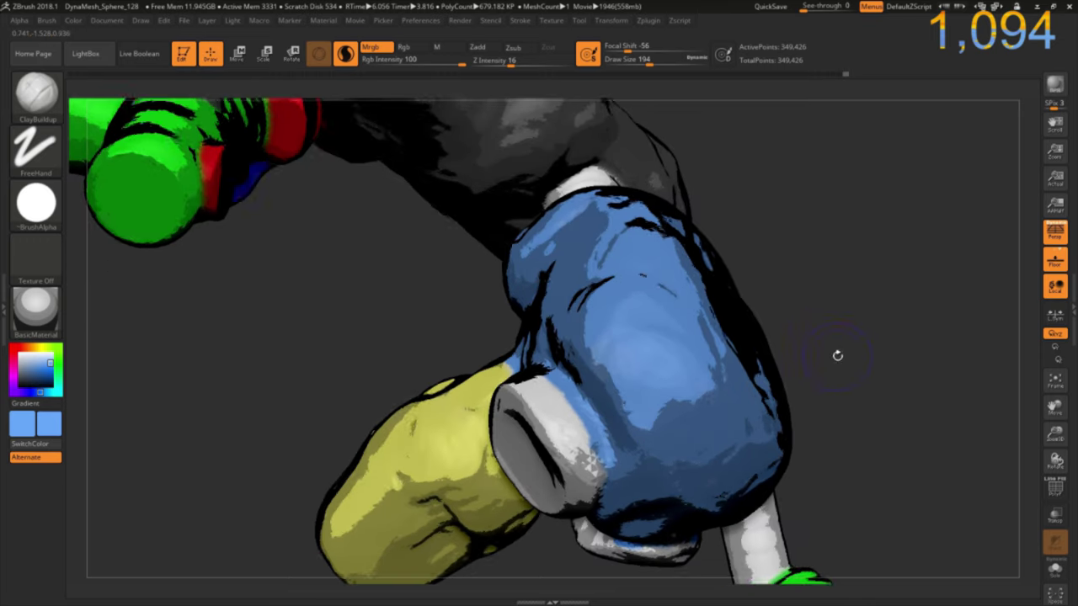
pyautogui.moveTo(802, 354); pyautogui.dragTo(811, 353)
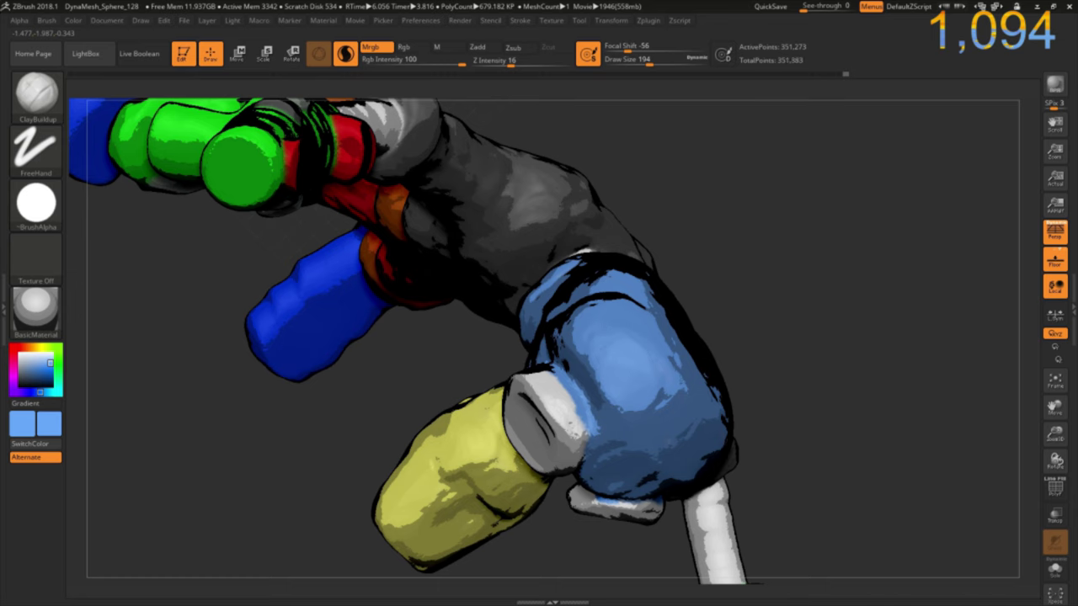
pyautogui.moveTo(764, 303); pyautogui.dragTo(771, 263)
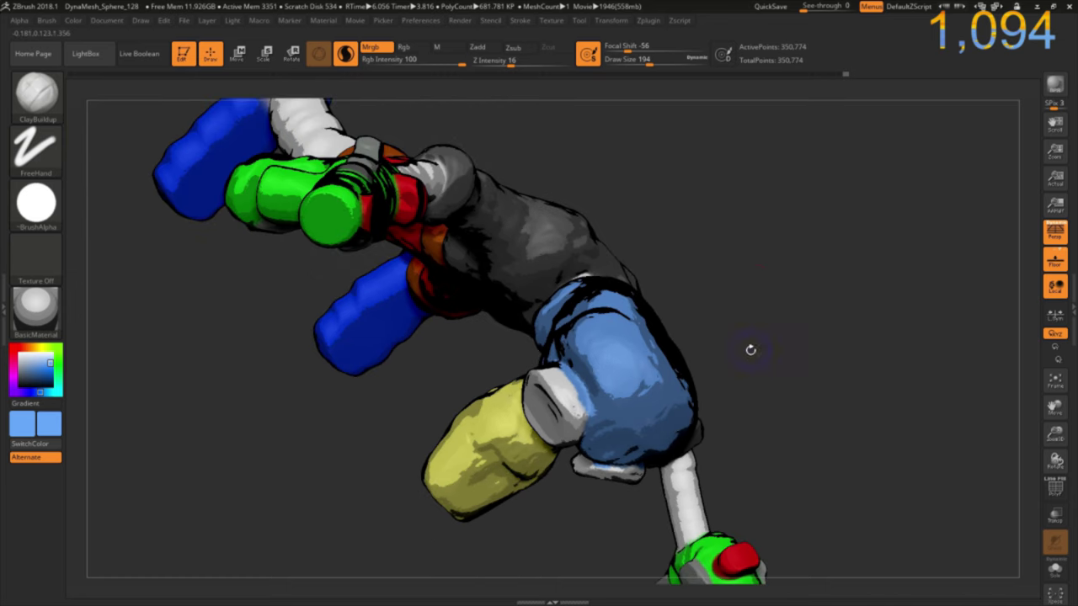
pyautogui.moveTo(772, 402); pyautogui.dragTo(555, 244)
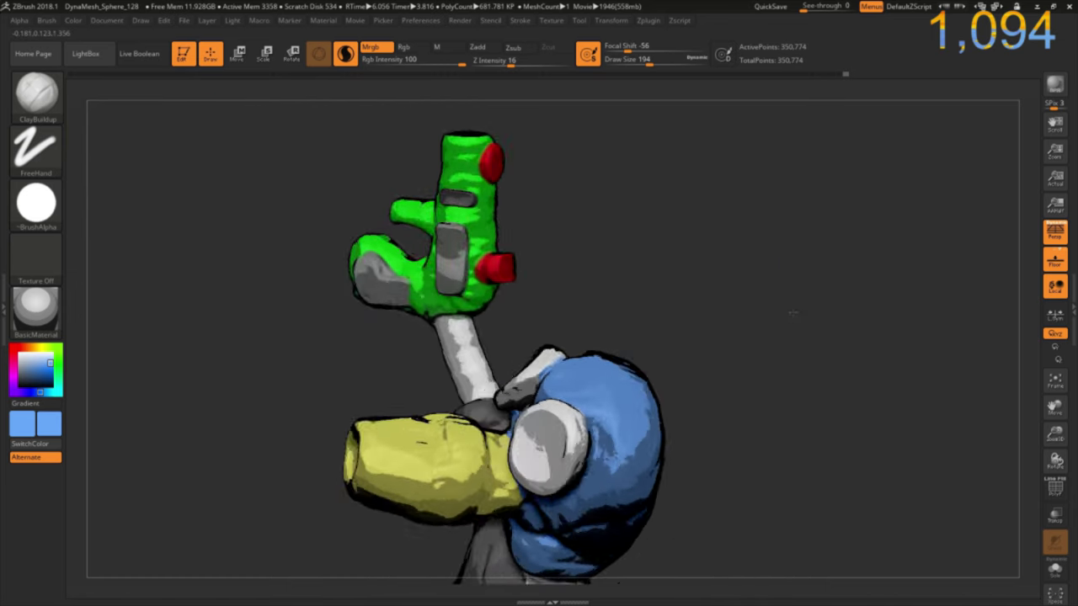
# Turn the mask to a front view and set both paint colours to black.
pyautogui.moveTo(430, 260); pyautogui.dragTo(487, 270)
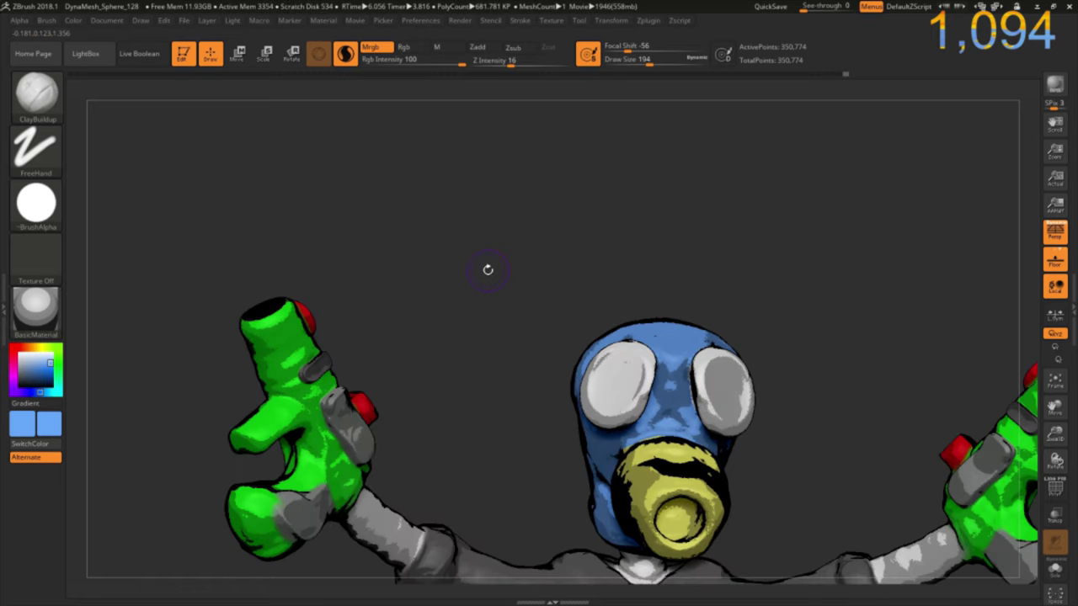
pyautogui.moveTo(442, 412); pyautogui.dragTo(462, 413)
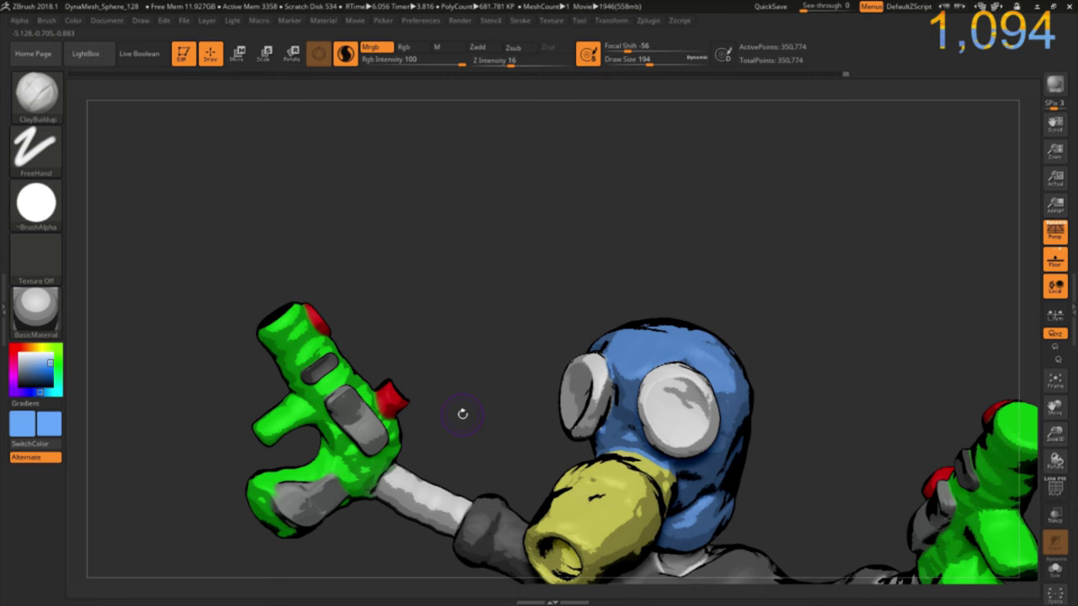
pyautogui.moveTo(475, 416)
pyautogui.keyDown('shift'); pyautogui.mouseDown()
pyautogui.moveTo(493, 426)
pyautogui.moveTo(390, 396)
pyautogui.mouseUp(); pyautogui.keyUp('shift')
pyautogui.moveTo(34, 363)
pyautogui.mouseDown()
pyautogui.moveTo(19, 351)
pyautogui.moveTo(19, 389)
pyautogui.mouseUp()
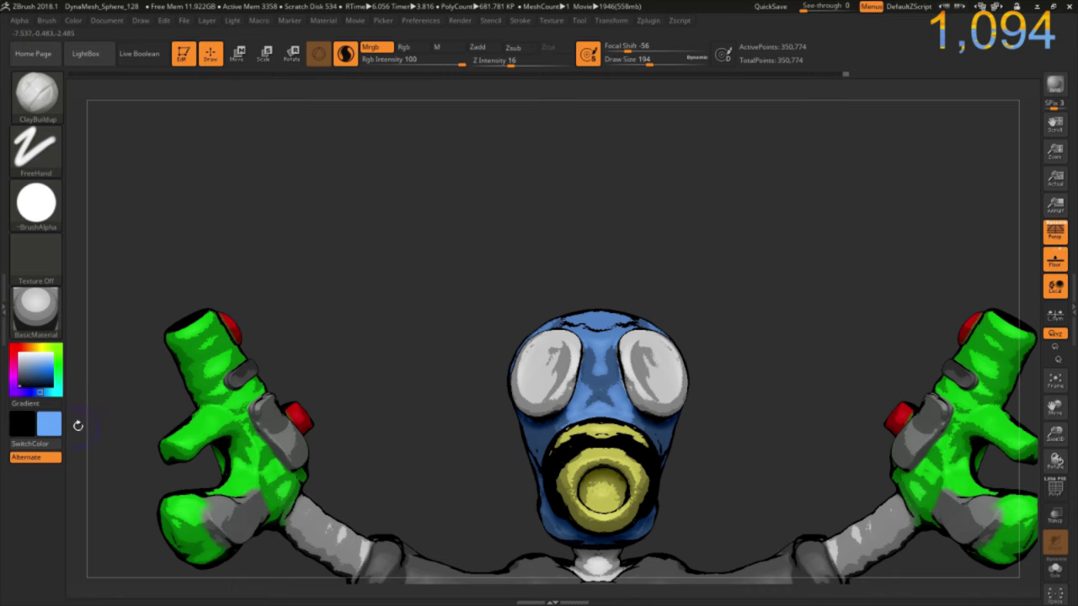
pyautogui.moveTo(49, 424); pyautogui.dragTo(24, 424)
# Paint black pupils into both white eyepieces.
pyautogui.moveTo(431, 385); pyautogui.dragTo(505, 434)
pyautogui.moveTo(564, 412); pyautogui.dragTo(560, 362)
pyautogui.moveTo(657, 362); pyautogui.dragTo(661, 387)
pyautogui.moveTo(555, 395); pyautogui.dragTo(548, 358)
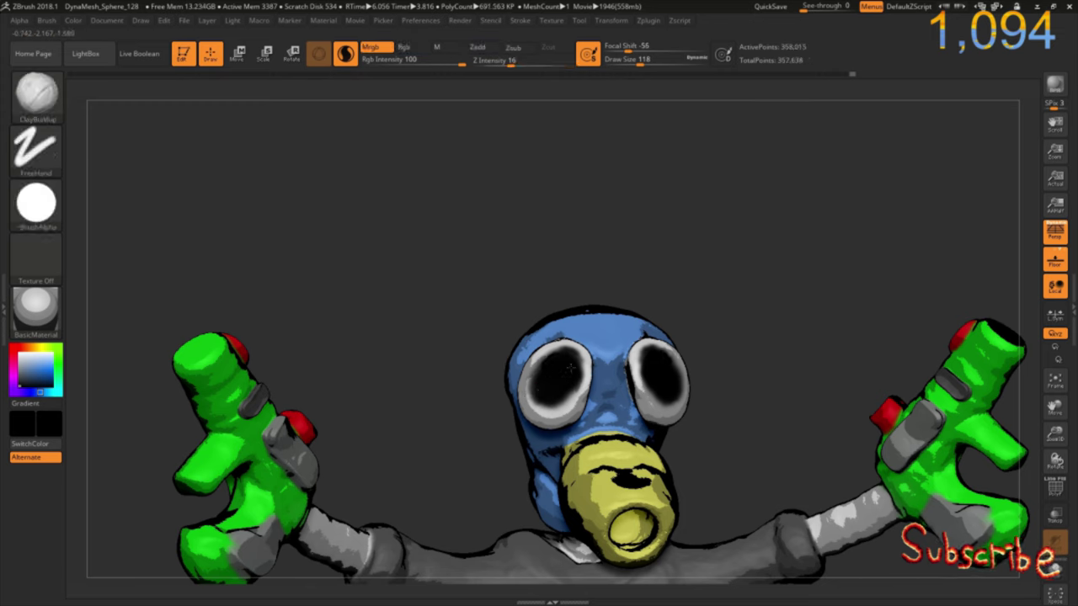
pyautogui.moveTo(569, 357)
pyautogui.mouseDown()
pyautogui.moveTo(539, 394)
pyautogui.moveTo(552, 408)
pyautogui.moveTo(576, 381)
pyautogui.moveTo(569, 355)
pyautogui.mouseUp()
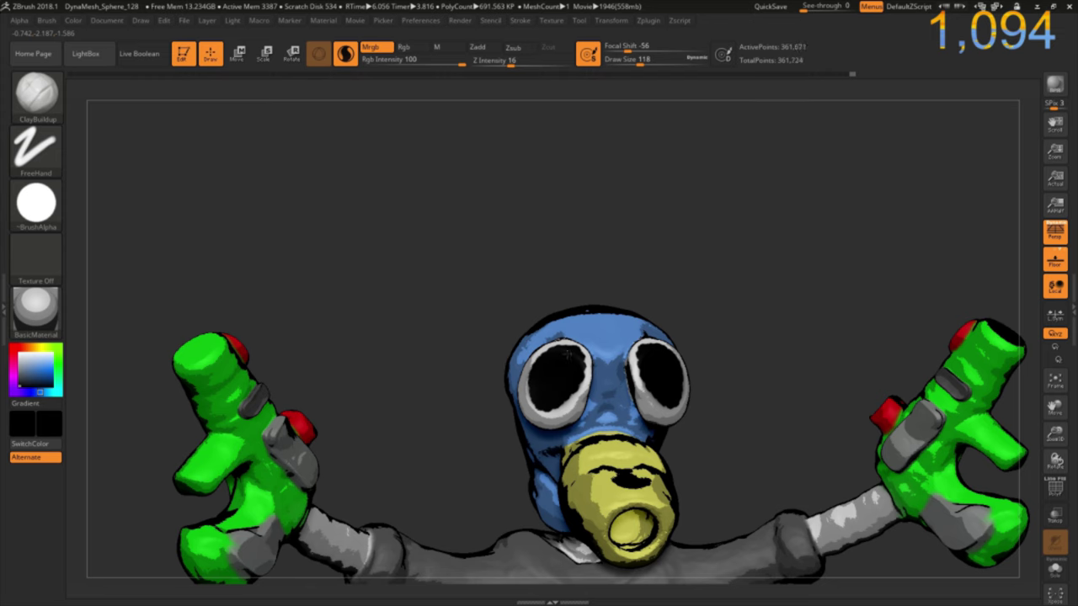
# Turn on LazyMouse with LazyStep 0 and LazyRadius 89.
pyautogui.click(521, 21)
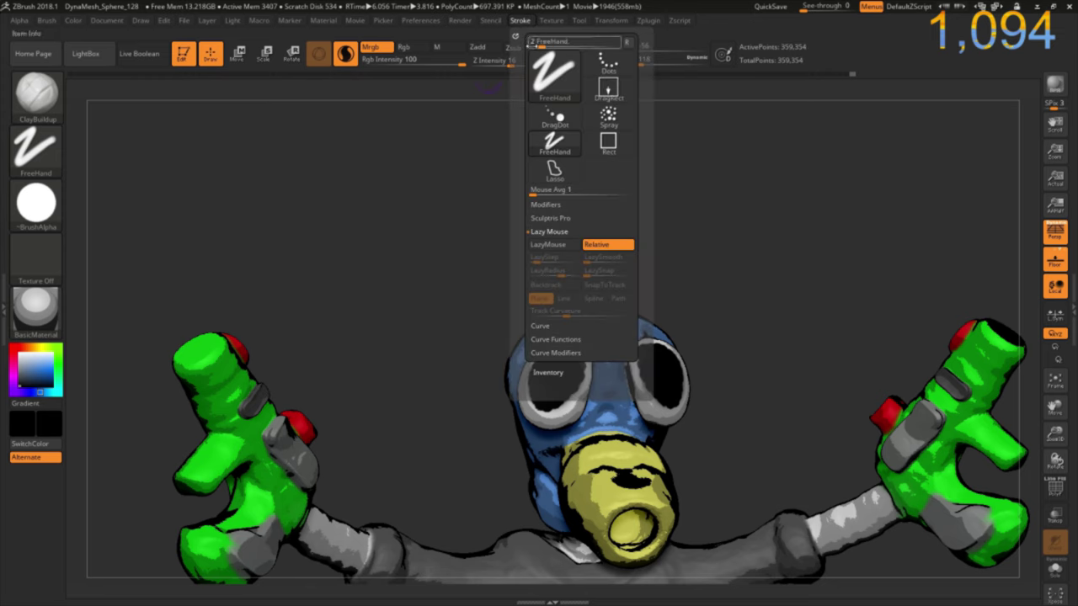
pyautogui.click(552, 246)
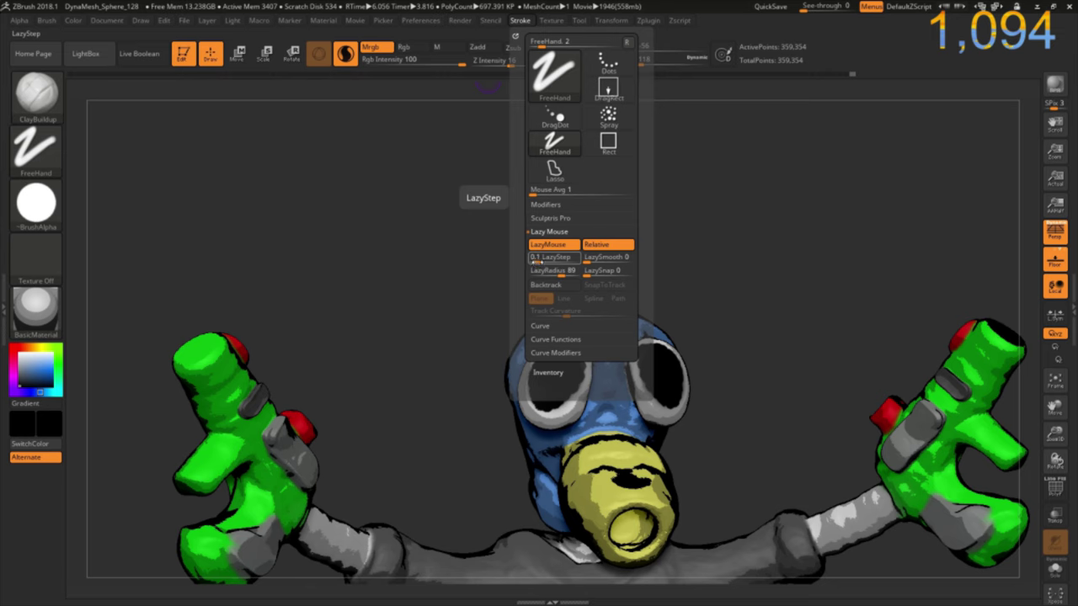
pyautogui.moveTo(537, 260); pyautogui.dragTo(528, 260)
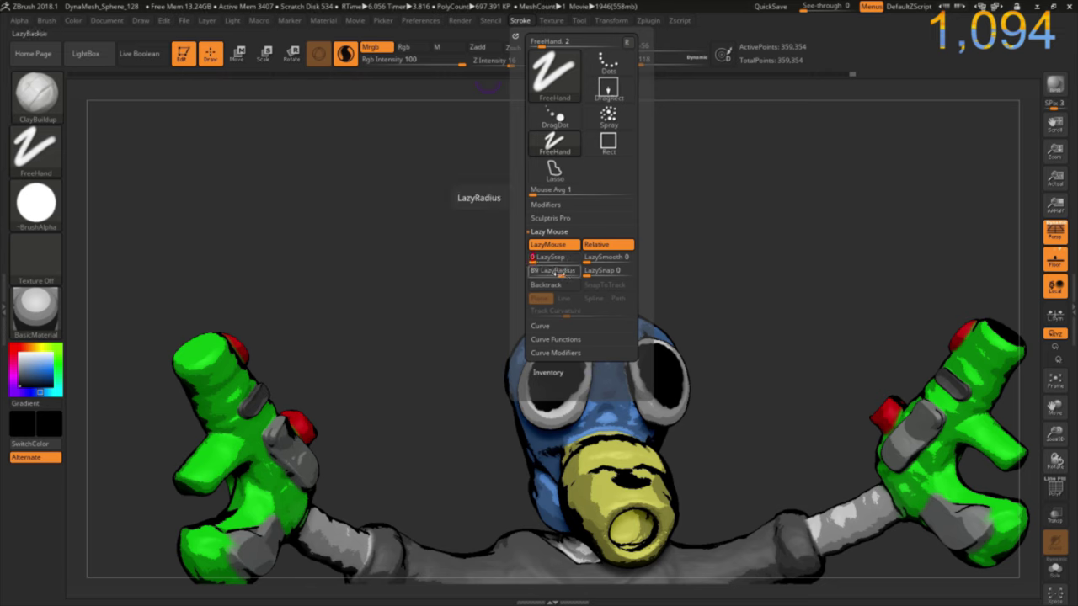
pyautogui.moveTo(556, 273); pyautogui.dragTo(563, 273)
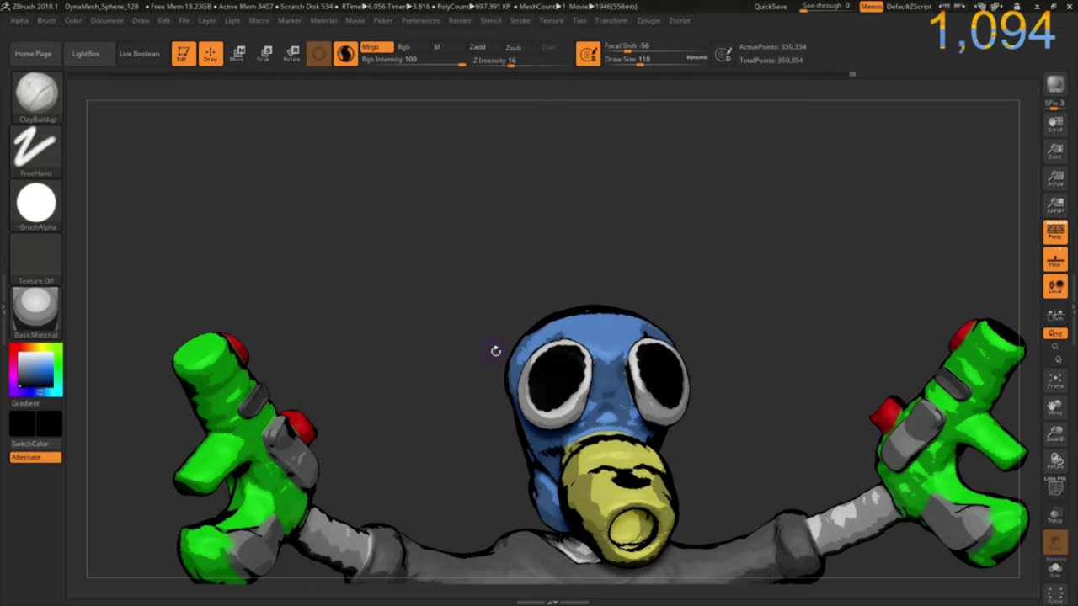
# Zoom in on the head and sculpt a ridge along the eye's upper rim.
pyautogui.keyDown('ctrl'); pyautogui.moveTo(526, 349); pyautogui.dragTo(589, 531, button='right'); pyautogui.keyUp('ctrl')
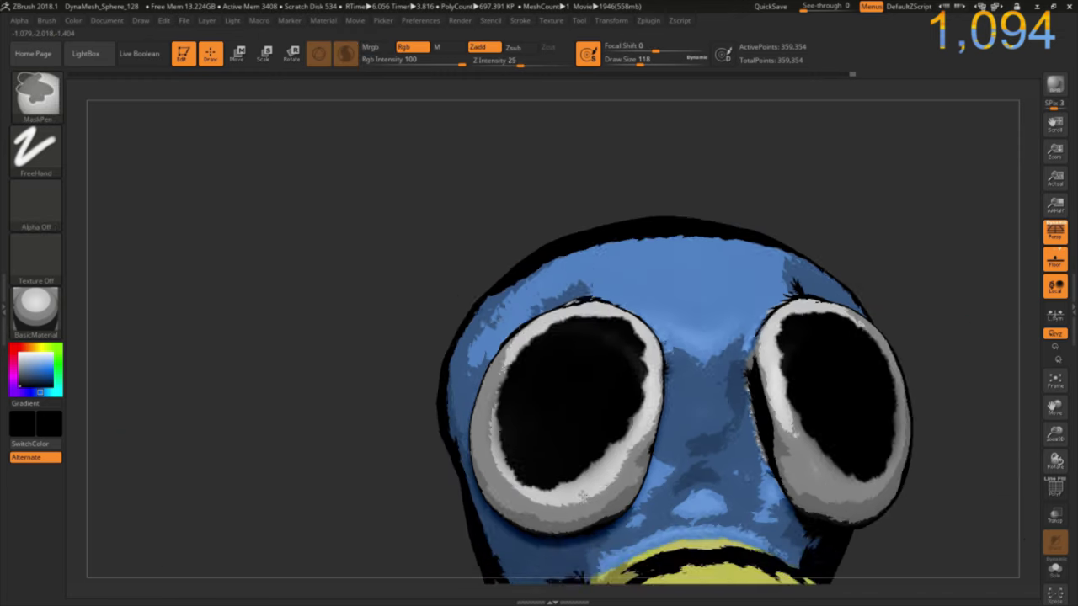
pyautogui.moveTo(323, 442); pyautogui.dragTo(449, 365)
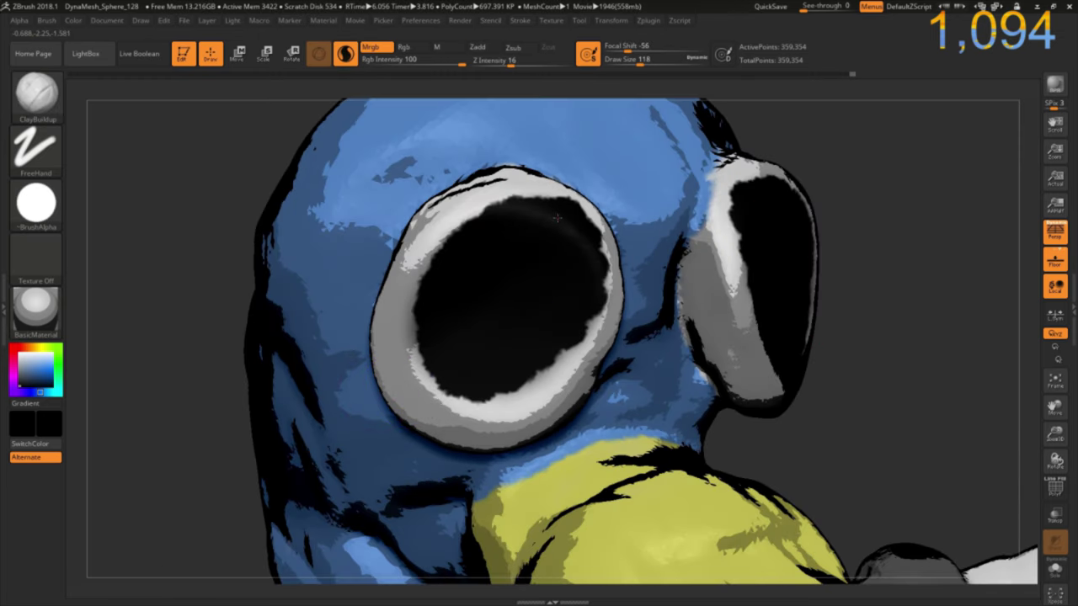
pyautogui.moveTo(524, 208)
pyautogui.mouseDown()
pyautogui.moveTo(431, 247)
pyautogui.moveTo(402, 295)
pyautogui.moveTo(390, 362)
pyautogui.moveTo(487, 403)
pyautogui.moveTo(537, 394)
pyautogui.moveTo(584, 341)
pyautogui.moveTo(593, 294)
pyautogui.moveTo(572, 228)
pyautogui.mouseUp()
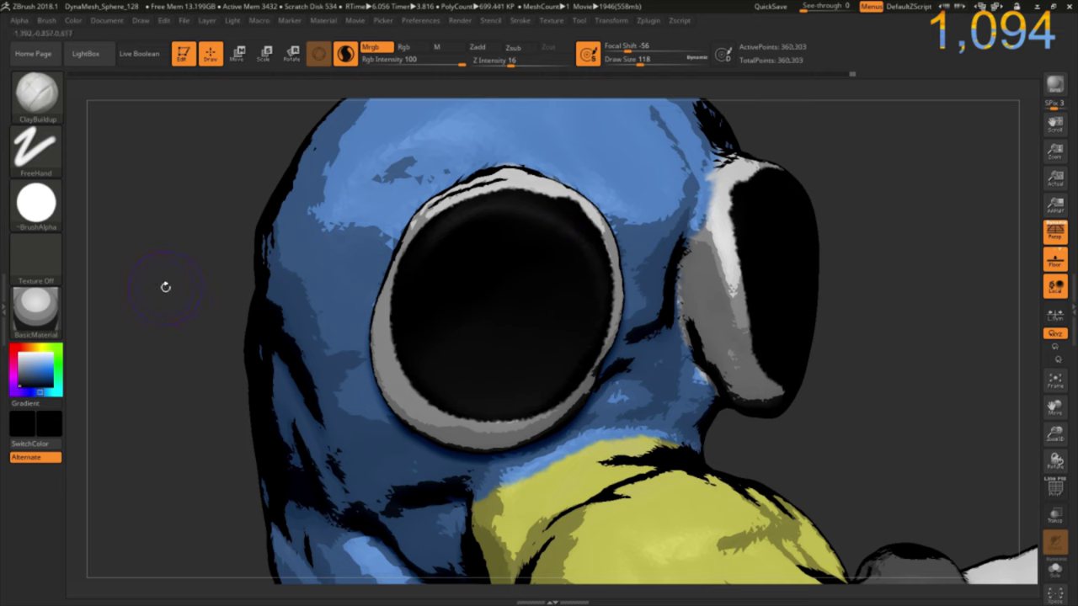
# Paint a white highlight along the eye and grey over the black pupil.
pyautogui.keyDown('alt'); pyautogui.click(18, 349); pyautogui.keyUp('alt')
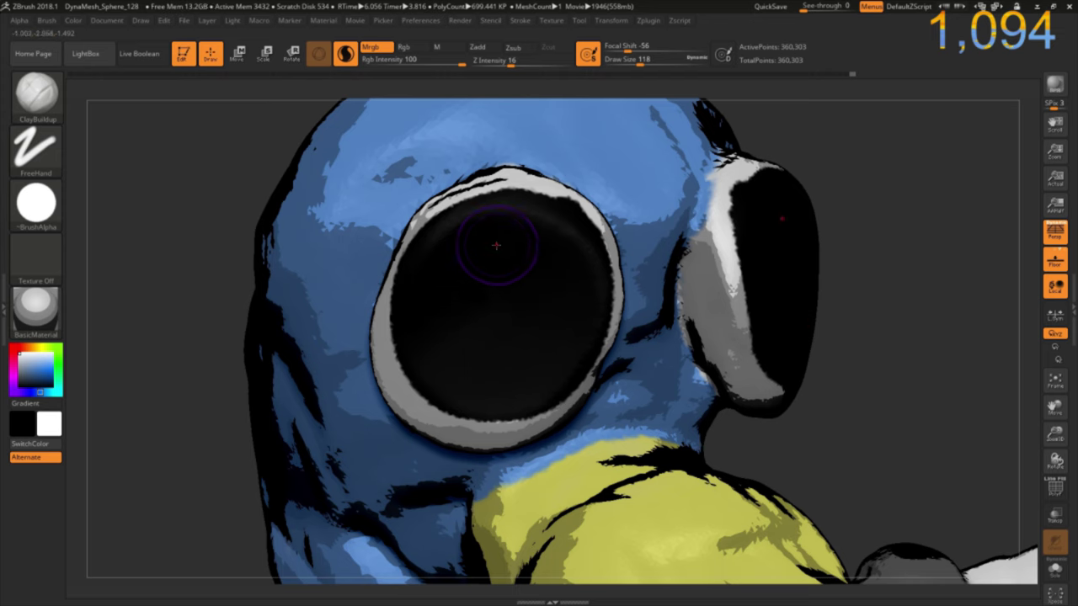
pyautogui.moveTo(522, 231)
pyautogui.mouseDown()
pyautogui.moveTo(417, 286)
pyautogui.moveTo(444, 380)
pyautogui.moveTo(494, 397)
pyautogui.moveTo(550, 377)
pyautogui.moveTo(578, 345)
pyautogui.moveTo(588, 307)
pyautogui.moveTo(580, 259)
pyautogui.moveTo(549, 207)
pyautogui.moveTo(498, 226)
pyautogui.mouseUp()
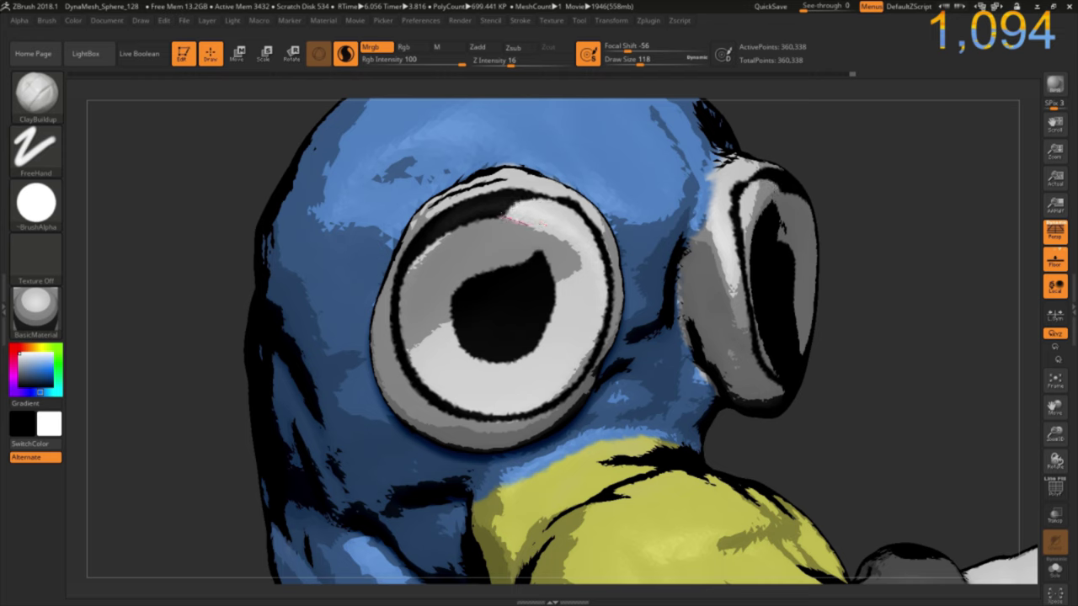
pyautogui.moveTo(493, 203); pyautogui.dragTo(486, 209)
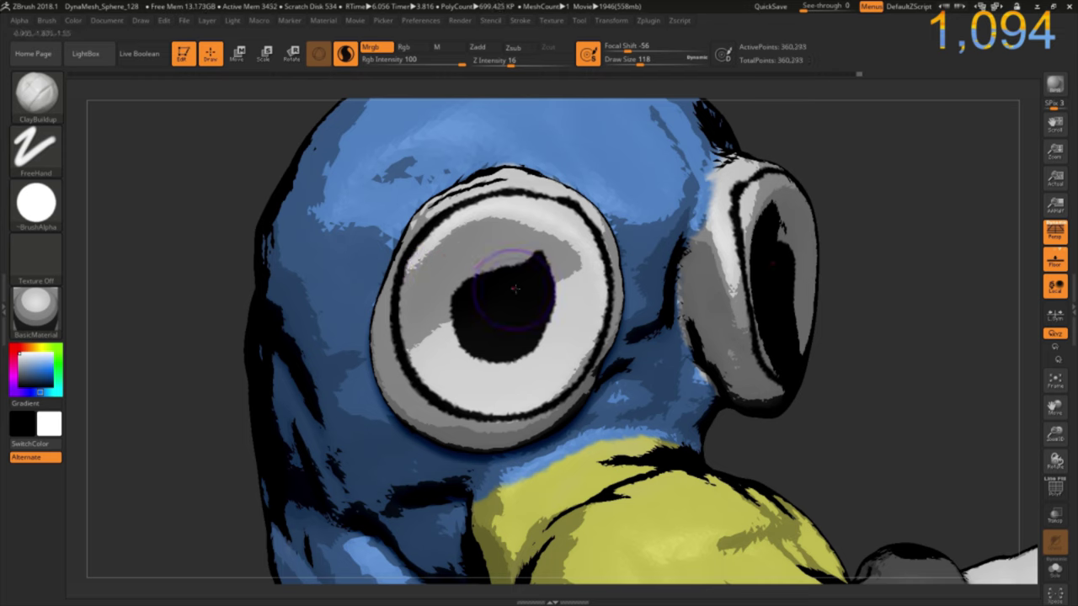
pyautogui.moveTo(543, 256)
pyautogui.mouseDown()
pyautogui.moveTo(505, 337)
pyautogui.moveTo(517, 293)
pyautogui.moveTo(501, 287)
pyautogui.mouseUp()
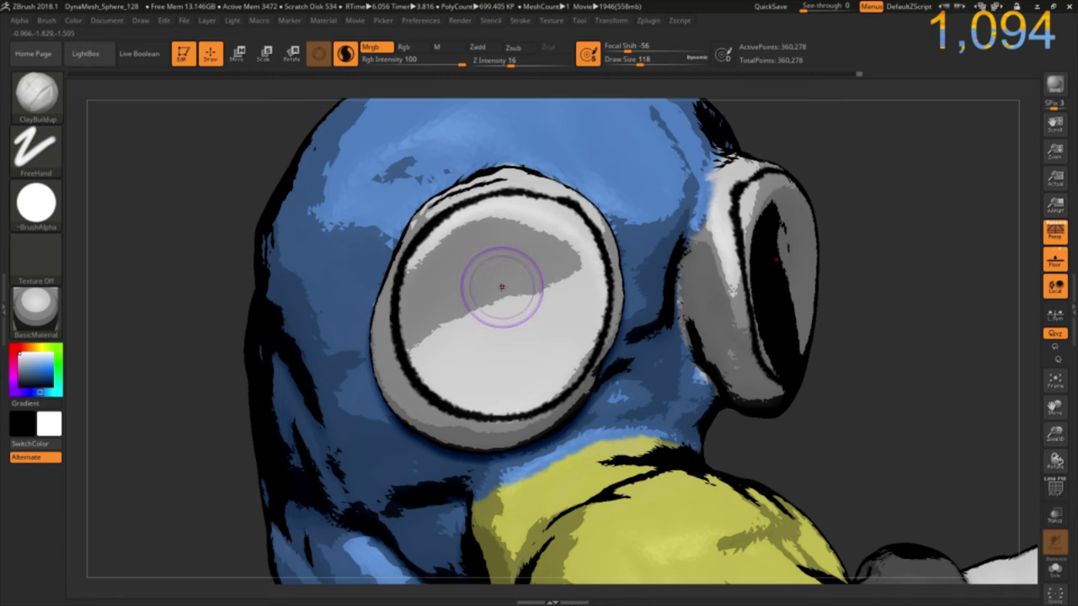
pyautogui.moveTo(859, 255)
pyautogui.mouseDown()
pyautogui.moveTo(834, 284)
pyautogui.moveTo(843, 278)
pyautogui.mouseUp()
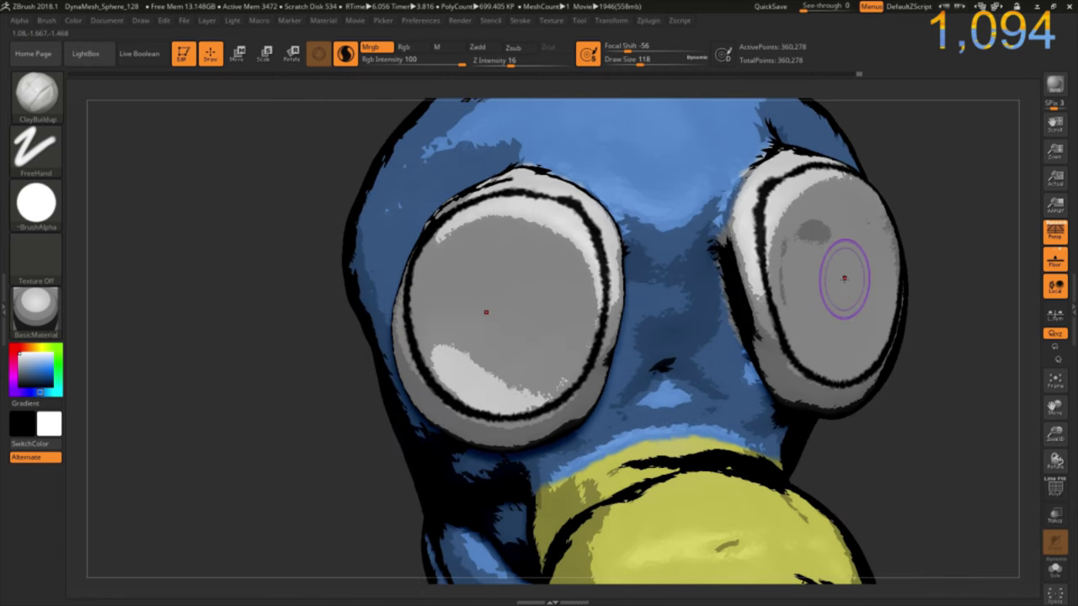
pyautogui.moveTo(245, 370); pyautogui.dragTo(292, 357)
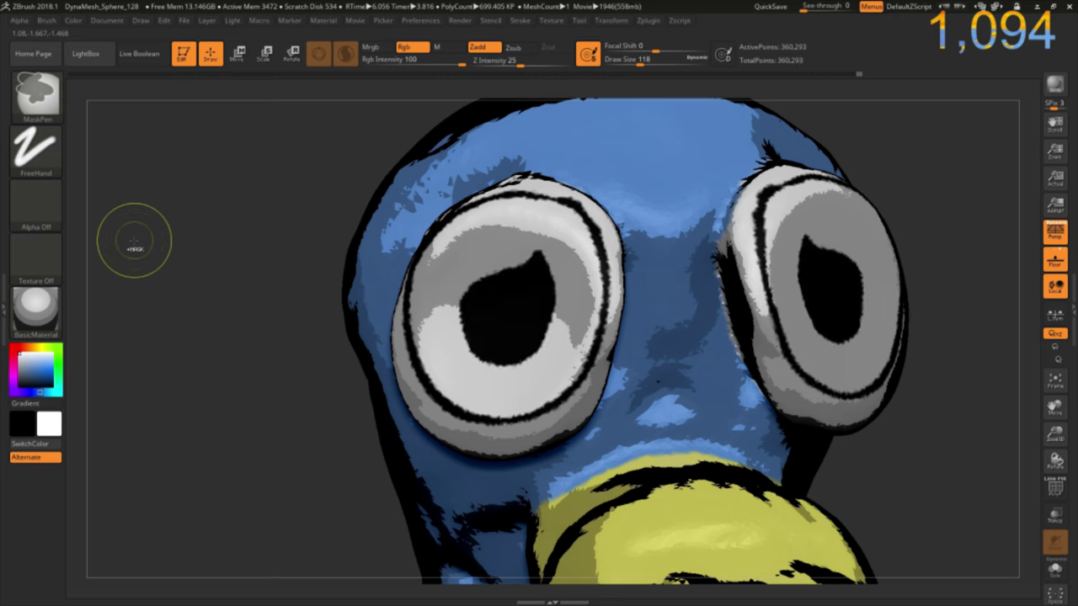
# Undo the last two eye strokes and smooth both eye lenses.
pyautogui.hotkey('ctrl', 'z')
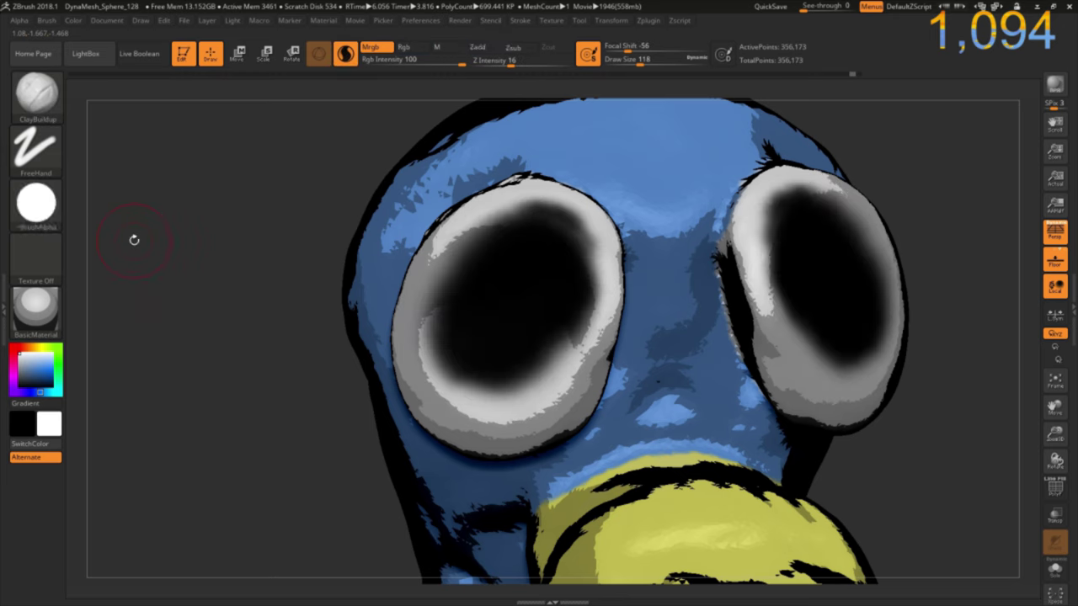
pyautogui.hotkey('ctrl', 'z')
pyautogui.hotkey('ctrl', 'z')
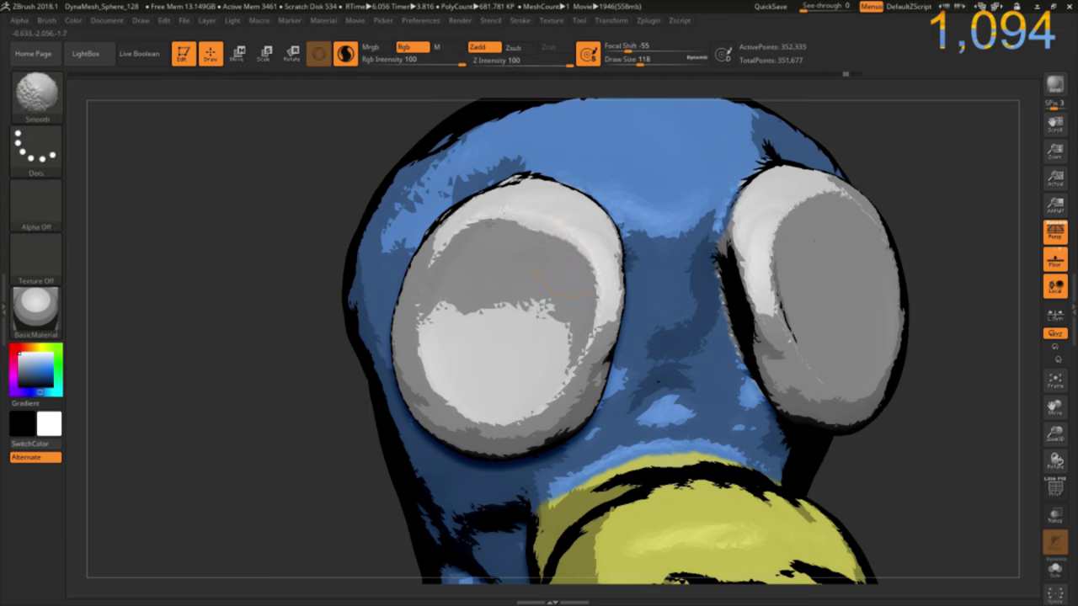
pyautogui.keyDown('shift'); pyautogui.moveTo(427, 335); pyautogui.dragTo(462, 407); pyautogui.keyUp('shift')
pyautogui.keyDown('shift'); pyautogui.moveTo(543, 398); pyautogui.dragTo(589, 271); pyautogui.keyUp('shift')
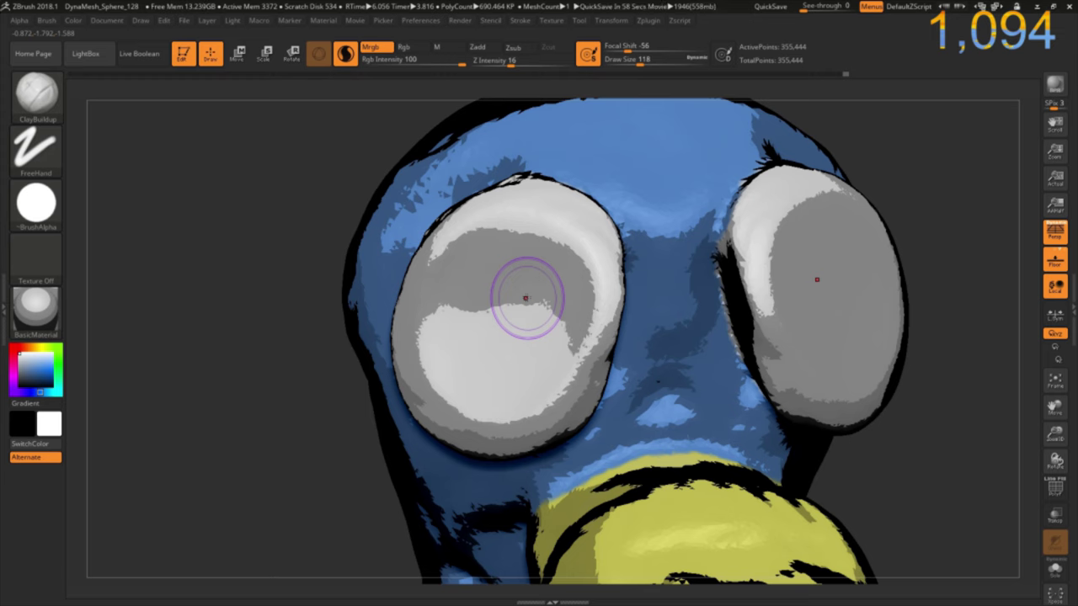
# Paint a bright green disc into the eye as the outer ring.
pyautogui.click(62, 352)
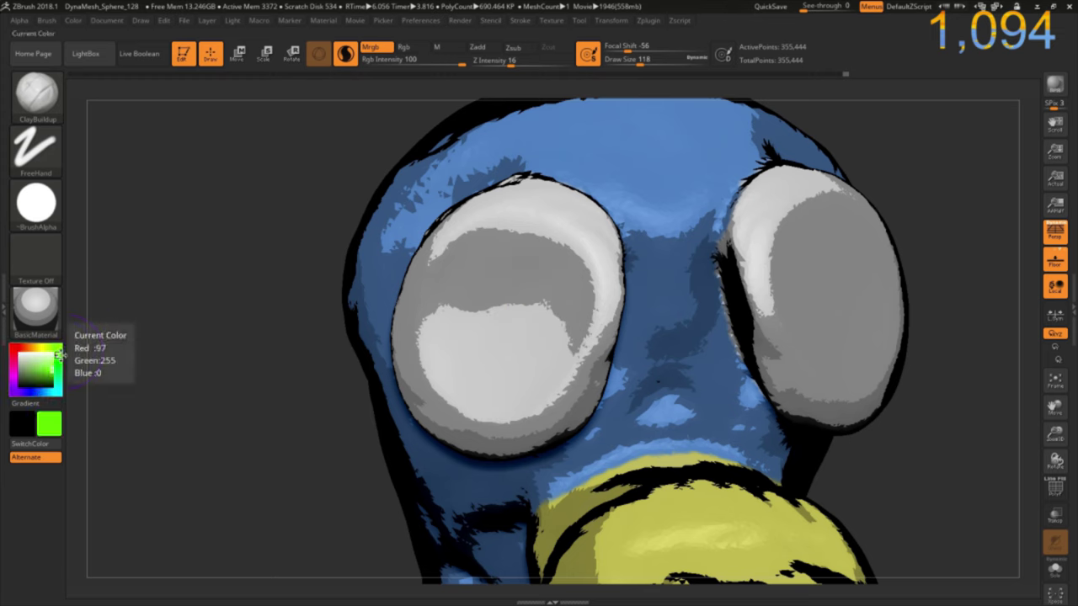
pyautogui.press(']')
pyautogui.press(']')
pyautogui.press(']')
pyautogui.moveTo(516, 296); pyautogui.dragTo(511, 320)
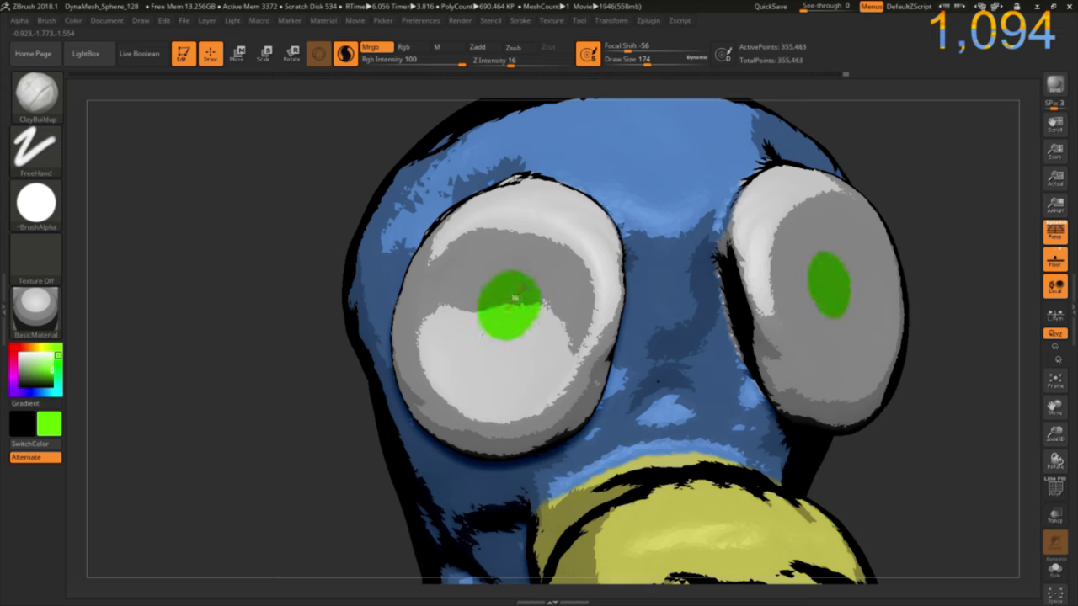
pyautogui.press(']')
pyautogui.press(']')
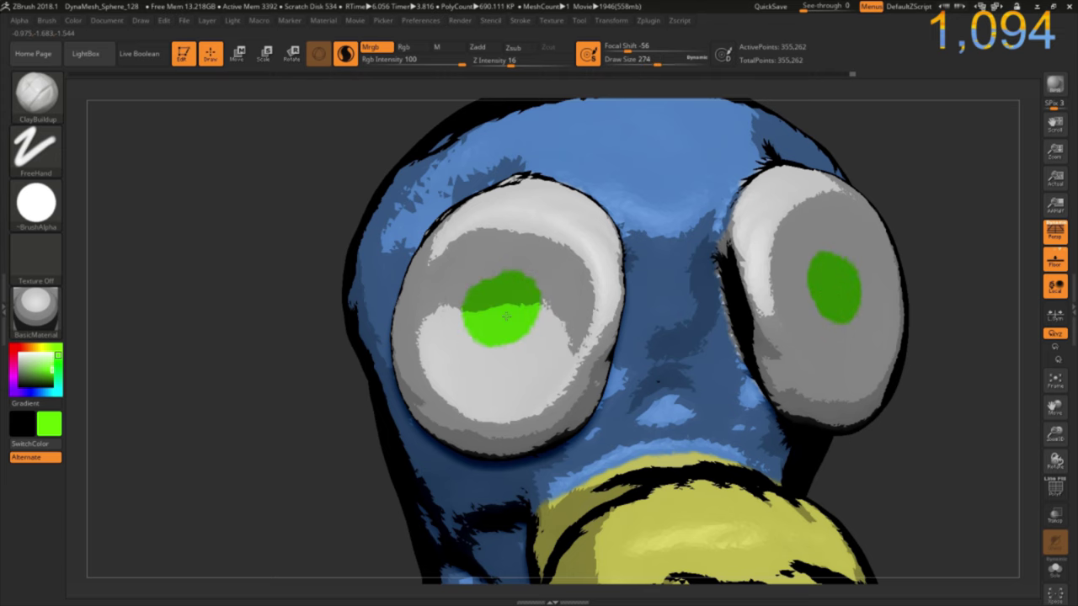
pyautogui.moveTo(493, 323)
pyautogui.mouseDown()
pyautogui.moveTo(483, 338)
pyautogui.moveTo(508, 302)
pyautogui.mouseUp()
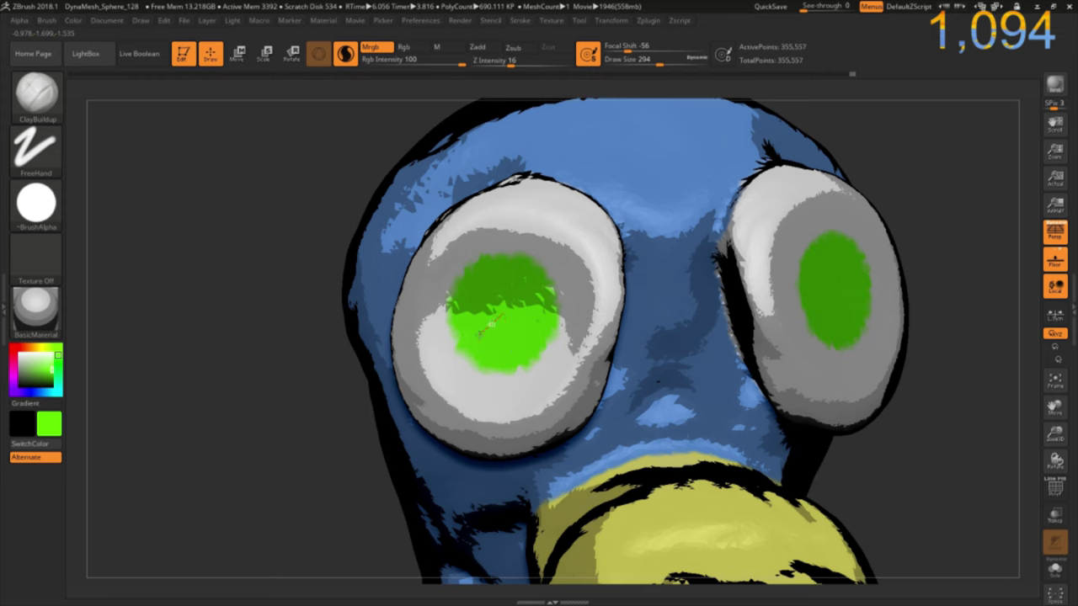
pyautogui.hotkey('ctrl', 'z')
pyautogui.hotkey('ctrl', 'z')
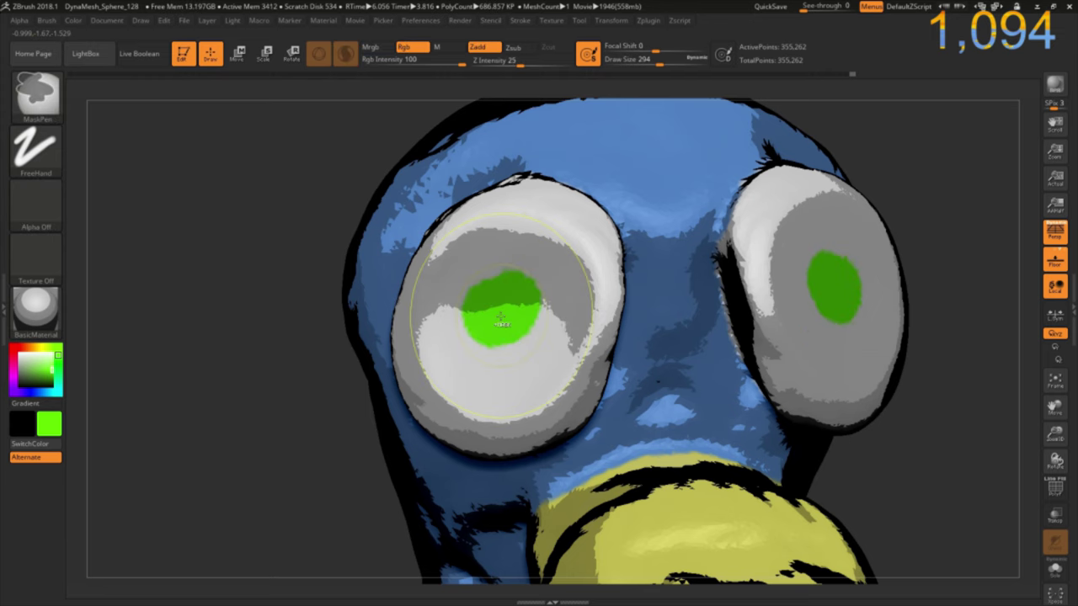
pyautogui.hotkey('ctrl', 'z')
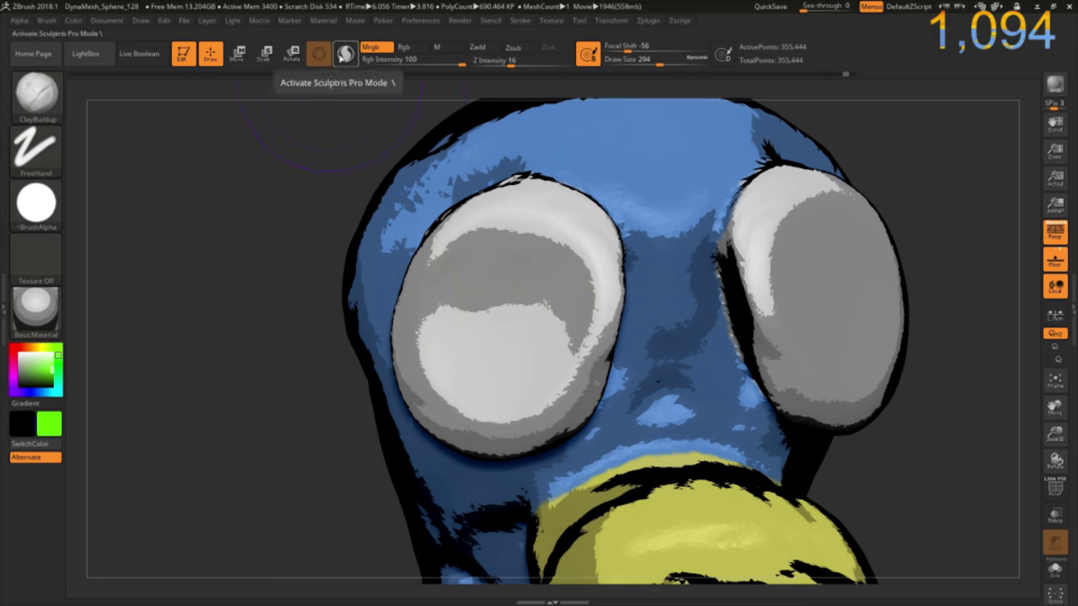
pyautogui.moveTo(499, 328)
pyautogui.mouseDown()
pyautogui.moveTo(484, 364)
pyautogui.moveTo(505, 289)
pyautogui.mouseUp()
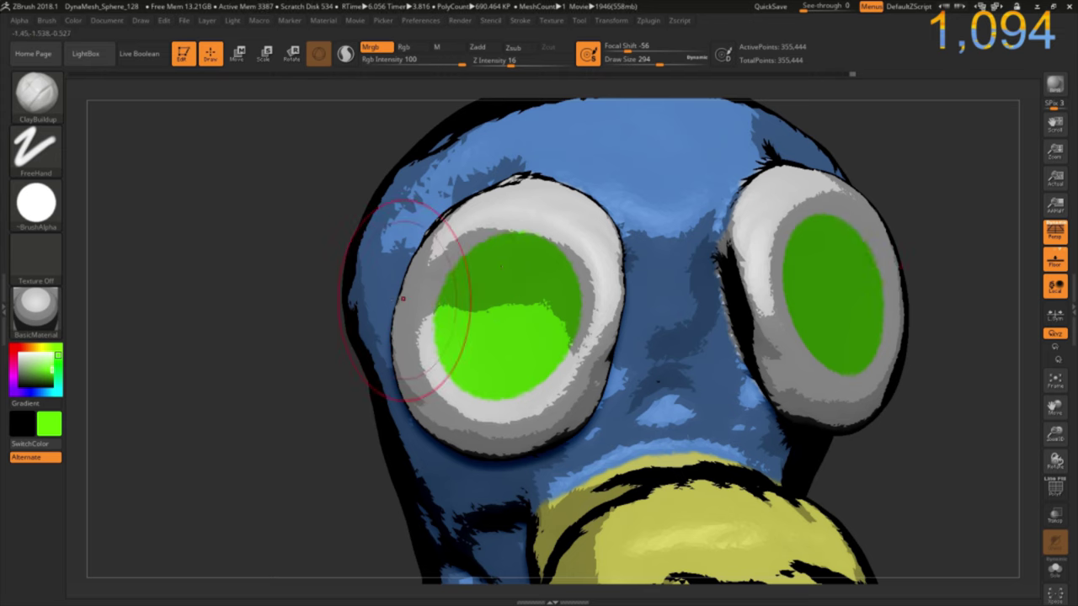
# Paint a smaller blue iris disc inside the green ring.
pyautogui.click(58, 374)
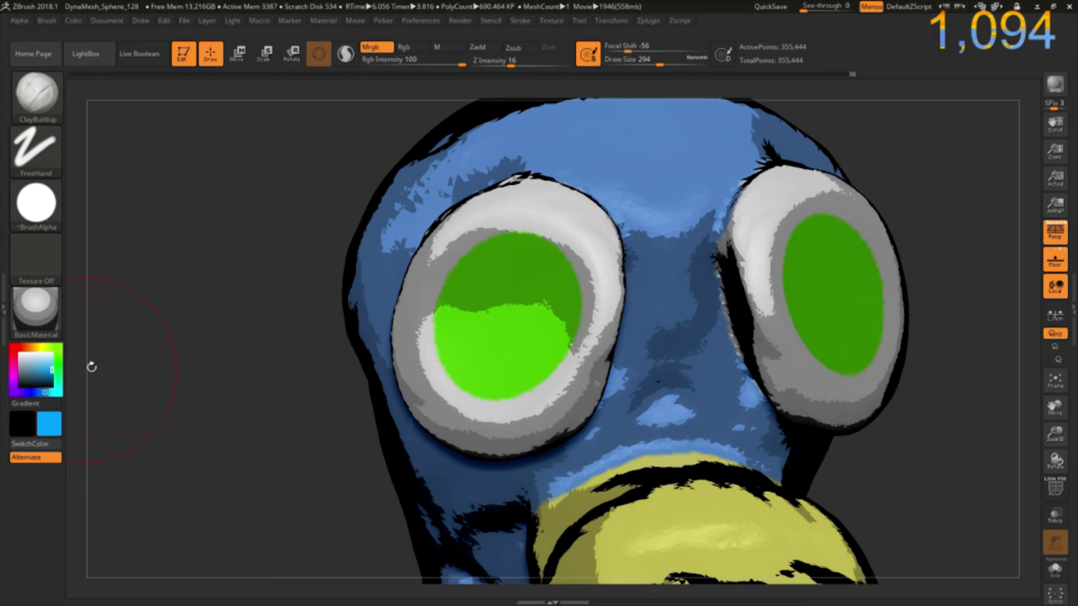
pyautogui.press('[')
pyautogui.press('[')
pyautogui.press('[')
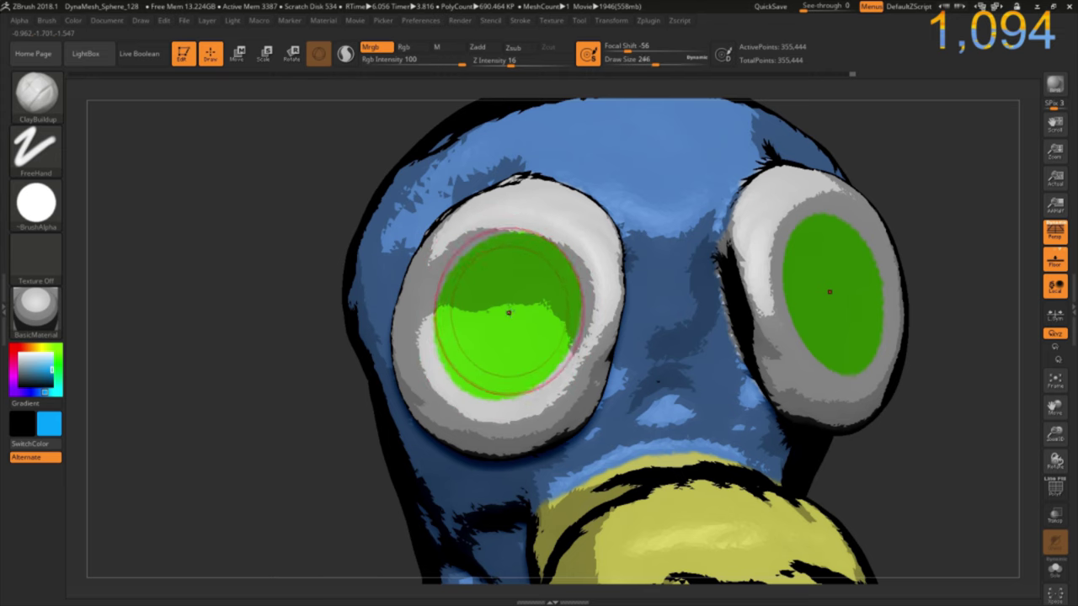
pyautogui.moveTo(510, 315); pyautogui.dragTo(516, 276)
pyautogui.moveTo(502, 322); pyautogui.dragTo(503, 297)
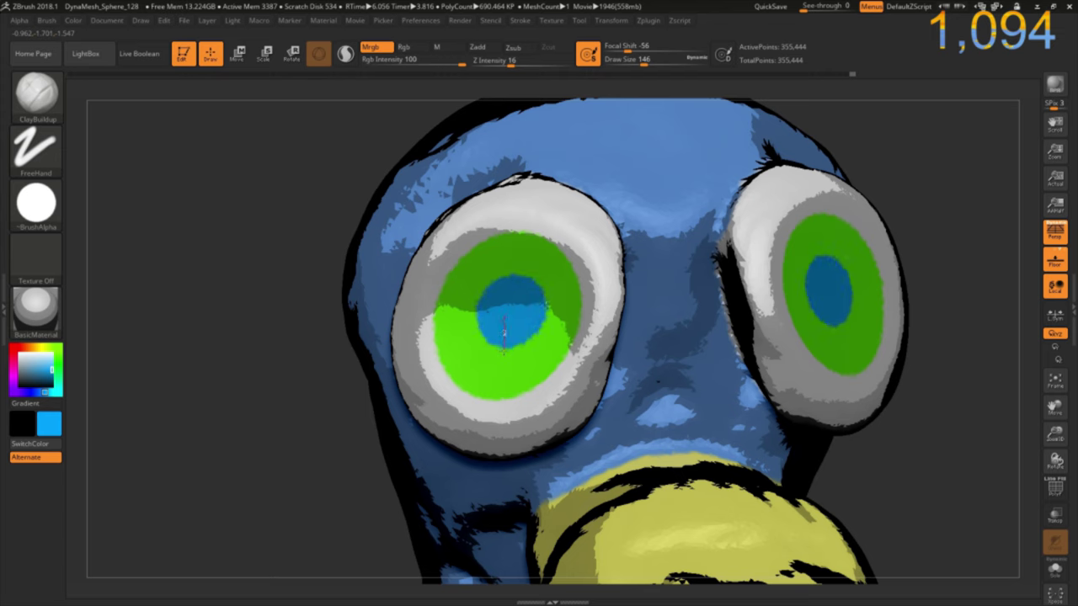
pyautogui.moveTo(492, 321)
pyautogui.mouseDown()
pyautogui.moveTo(485, 293)
pyautogui.moveTo(540, 301)
pyautogui.mouseUp()
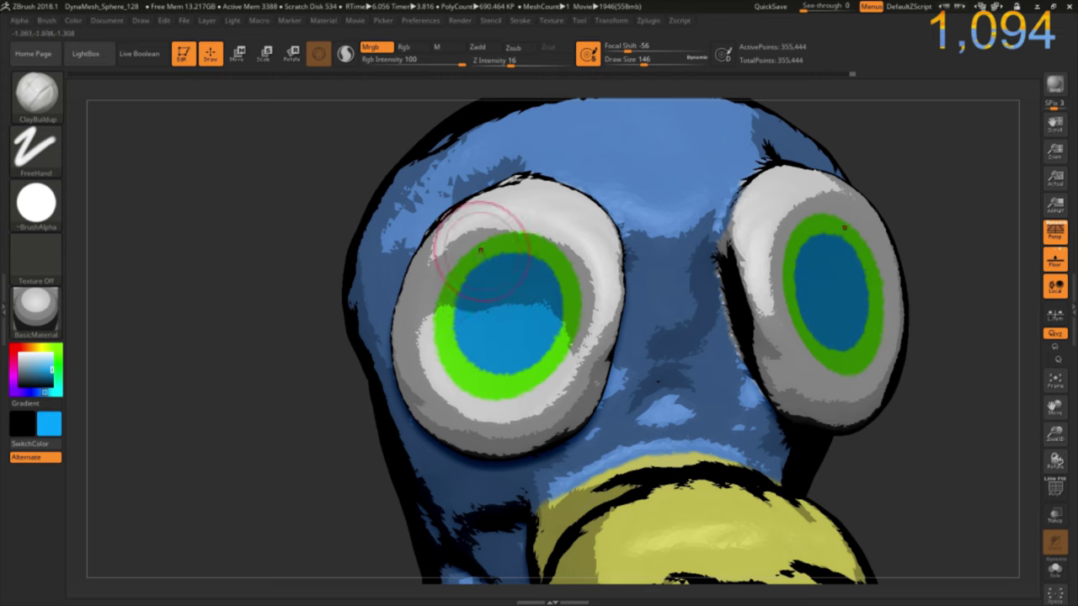
# Paint black pupils in both eyes and smooth the pupil edges.
pyautogui.click(24, 390)
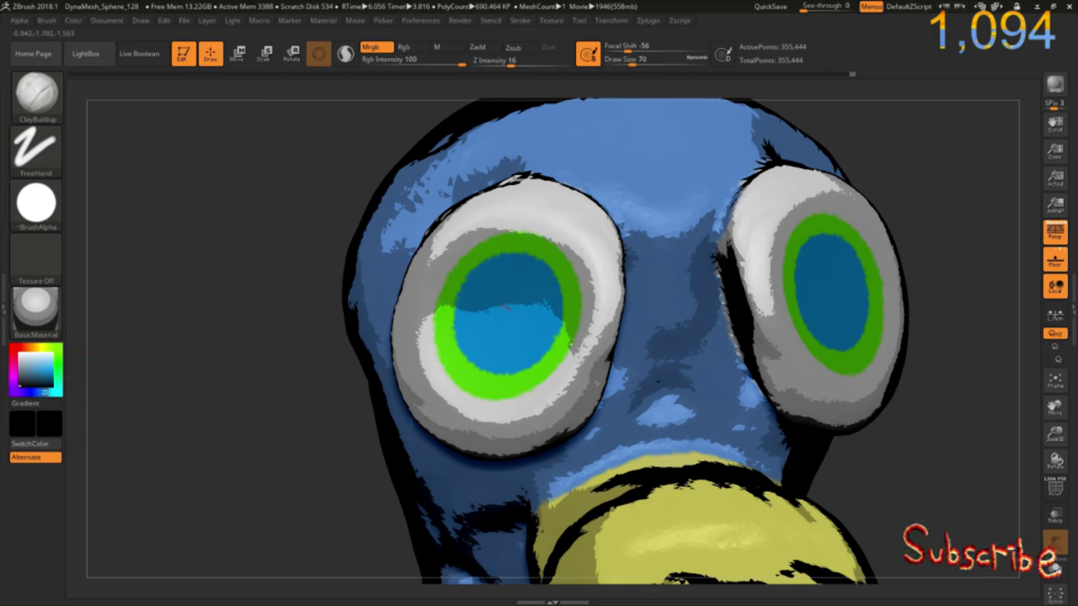
pyautogui.moveTo(511, 312)
pyautogui.mouseDown()
pyautogui.moveTo(516, 303)
pyautogui.moveTo(532, 328)
pyautogui.moveTo(490, 330)
pyautogui.moveTo(509, 318)
pyautogui.mouseUp()
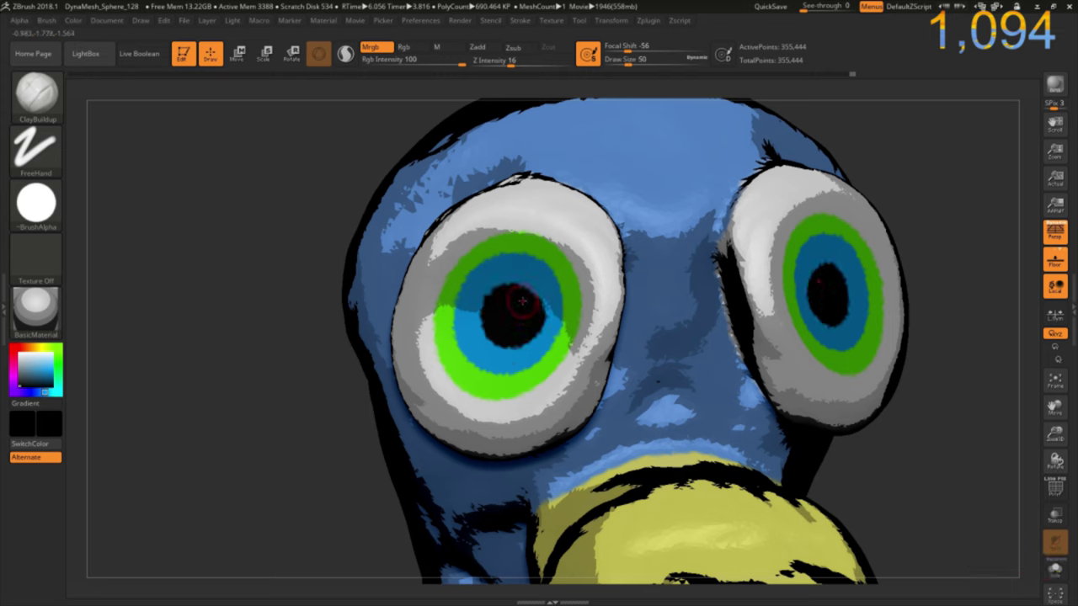
pyautogui.press('shift')
pyautogui.moveTo(481, 317)
pyautogui.keyDown('shift'); pyautogui.mouseDown()
pyautogui.moveTo(502, 341)
pyautogui.moveTo(536, 324)
pyautogui.mouseUp(); pyautogui.keyUp('shift')
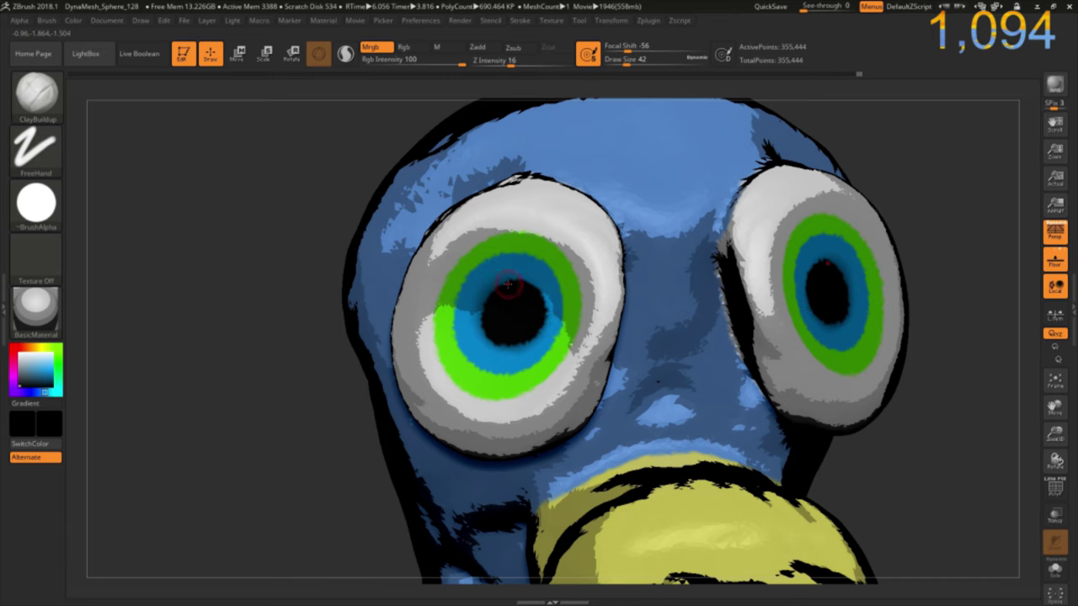
# Select the Pinch brush with a smaller brush size.
pyautogui.press('b')
pyautogui.press('p')
pyautogui.press('i')
pyautogui.press('[')
pyautogui.press('[')
pyautogui.press('[')
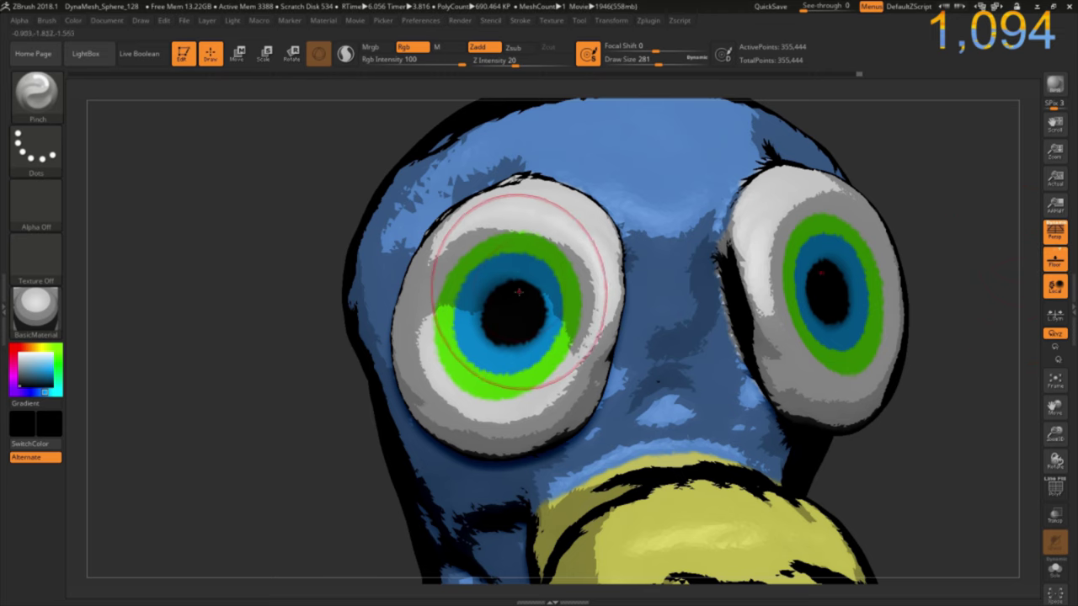
# Orbit out from the eye close-up to frame the whole character head-on.
pyautogui.press('[')
pyautogui.press('[')
pyautogui.press('[')
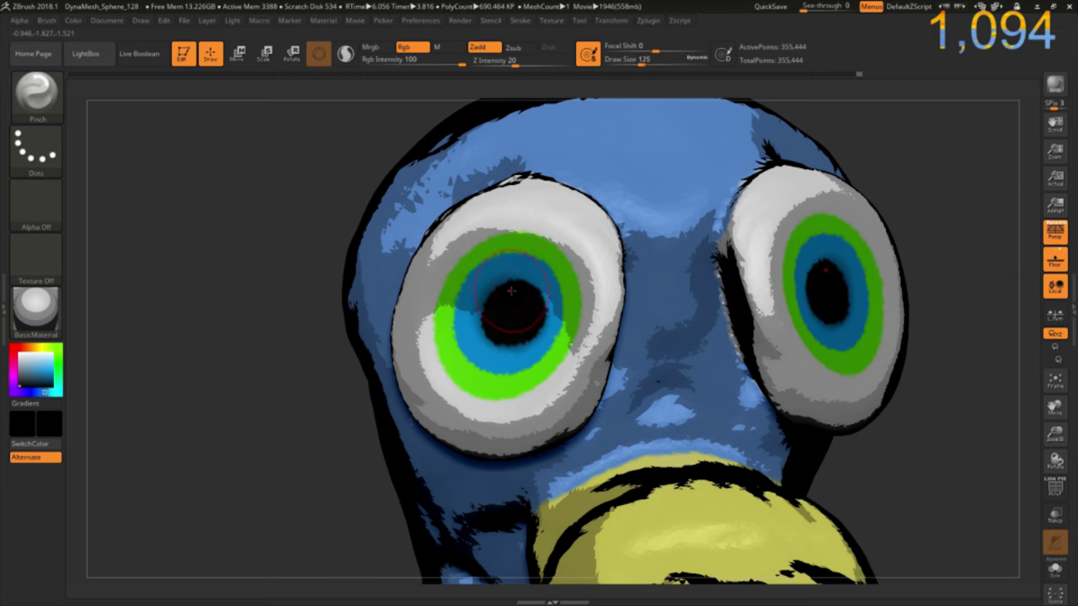
pyautogui.press('[')
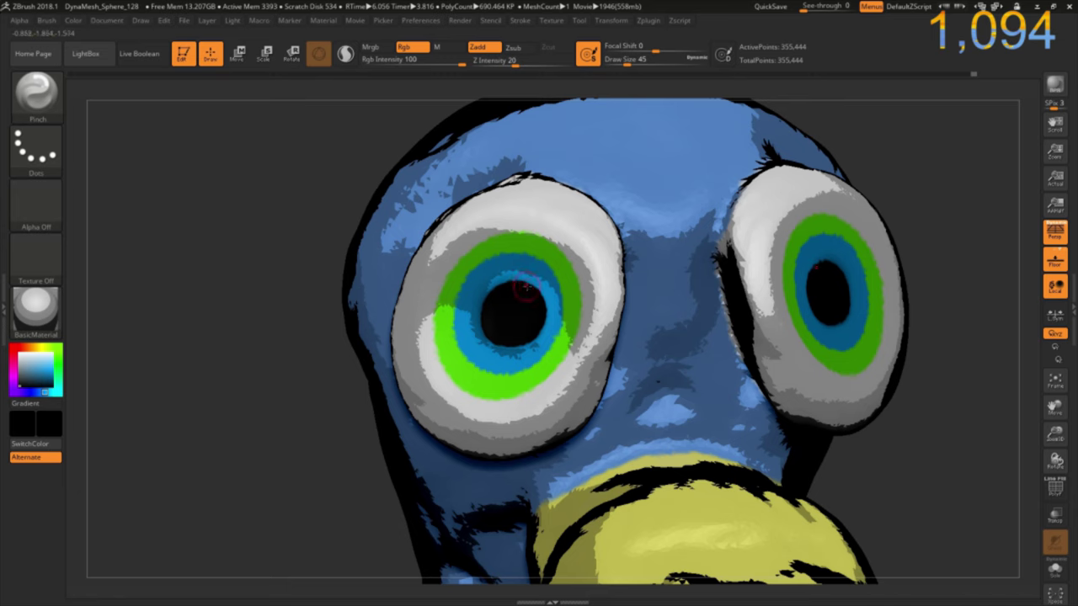
pyautogui.moveTo(312, 381)
pyautogui.mouseDown()
pyautogui.moveTo(297, 313)
pyautogui.moveTo(435, 323)
pyautogui.moveTo(419, 413)
pyautogui.moveTo(380, 301)
pyautogui.moveTo(380, 364)
pyautogui.mouseUp()
# Hide the floor grid, record a turntable, and quick-save the project.
pyautogui.click(1054, 260)
pyautogui.moveTo(698, 315)
pyautogui.mouseDown()
pyautogui.moveTo(699, 349)
pyautogui.moveTo(643, 333)
pyautogui.moveTo(635, 360)
pyautogui.mouseUp()
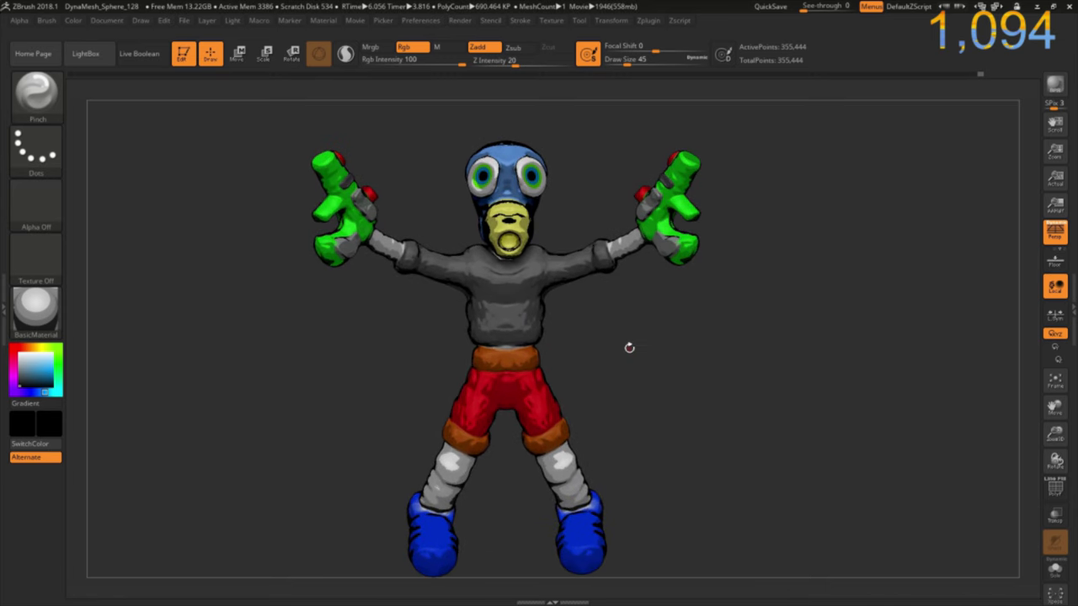
pyautogui.hotkey('ctrl', 'shift', 't')
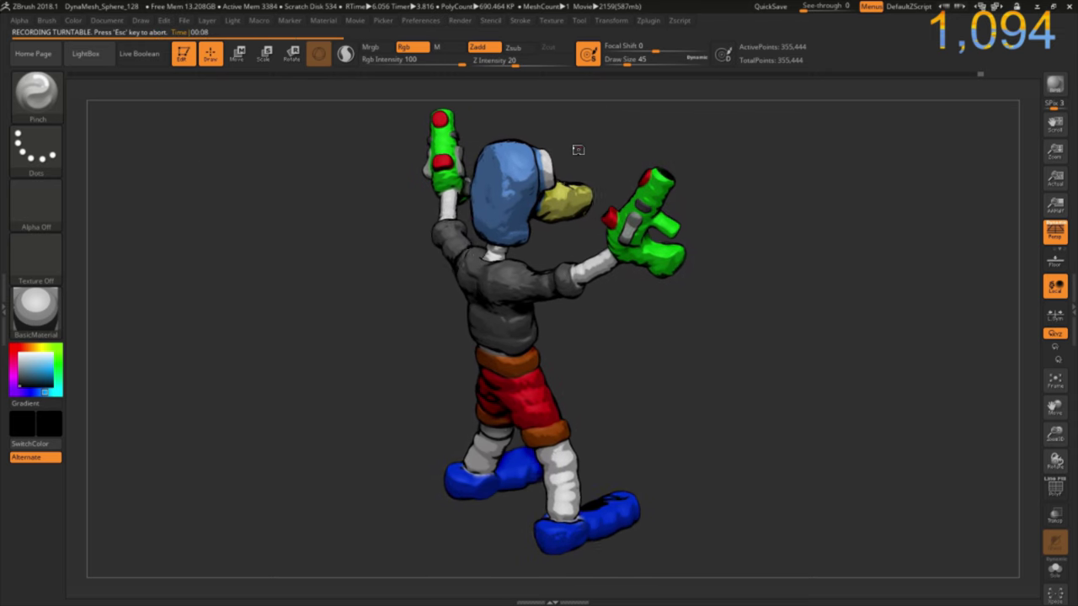
pyautogui.click(770, 6)
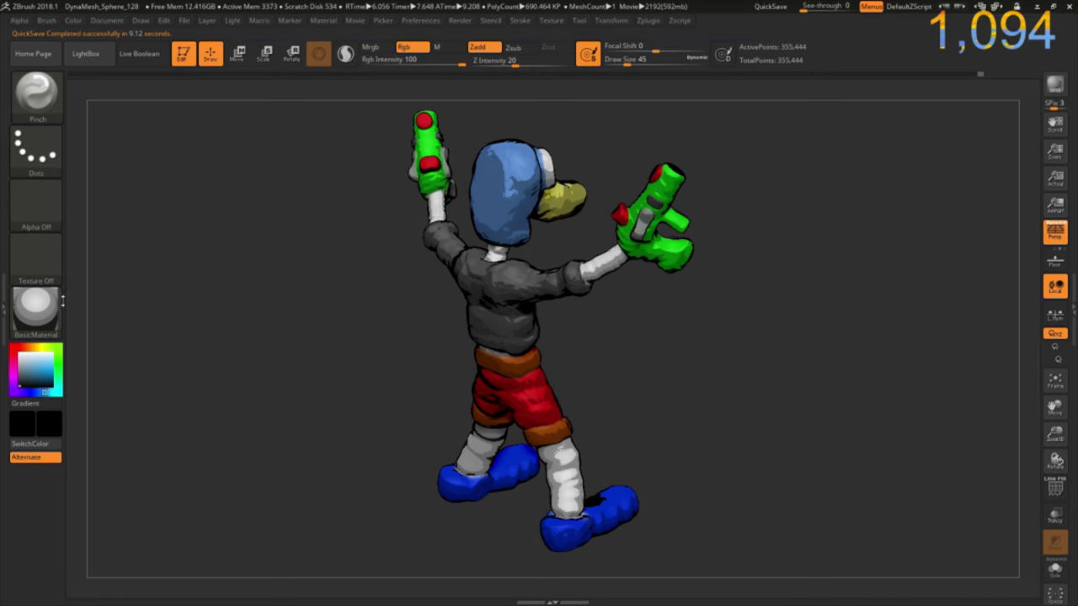
pyautogui.click(50, 313)
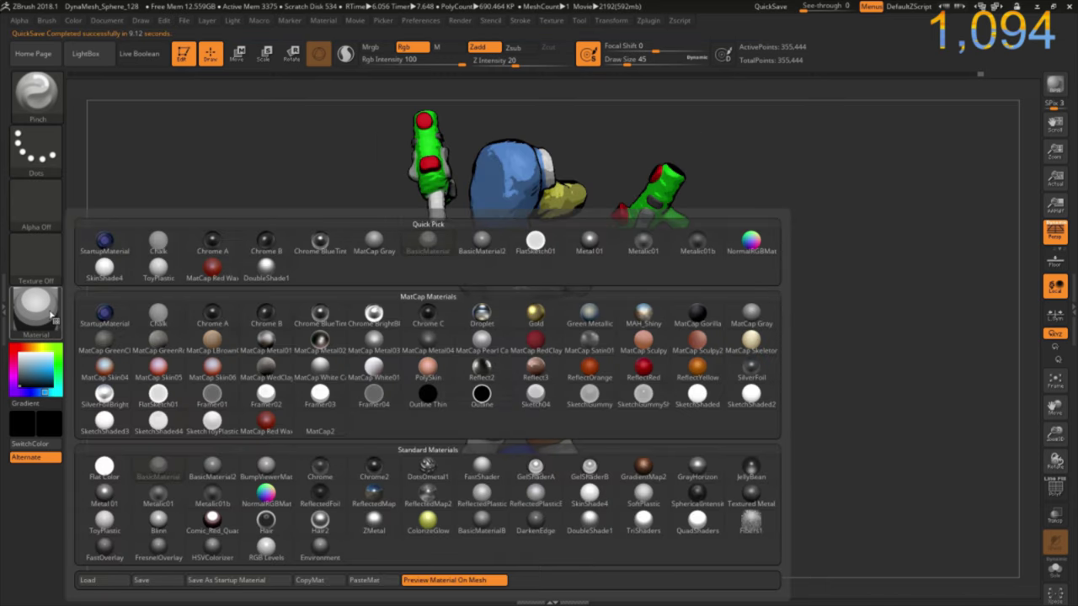
# Fill the whole model with StartupMaterial, material only (M).
pyautogui.click(100, 318)
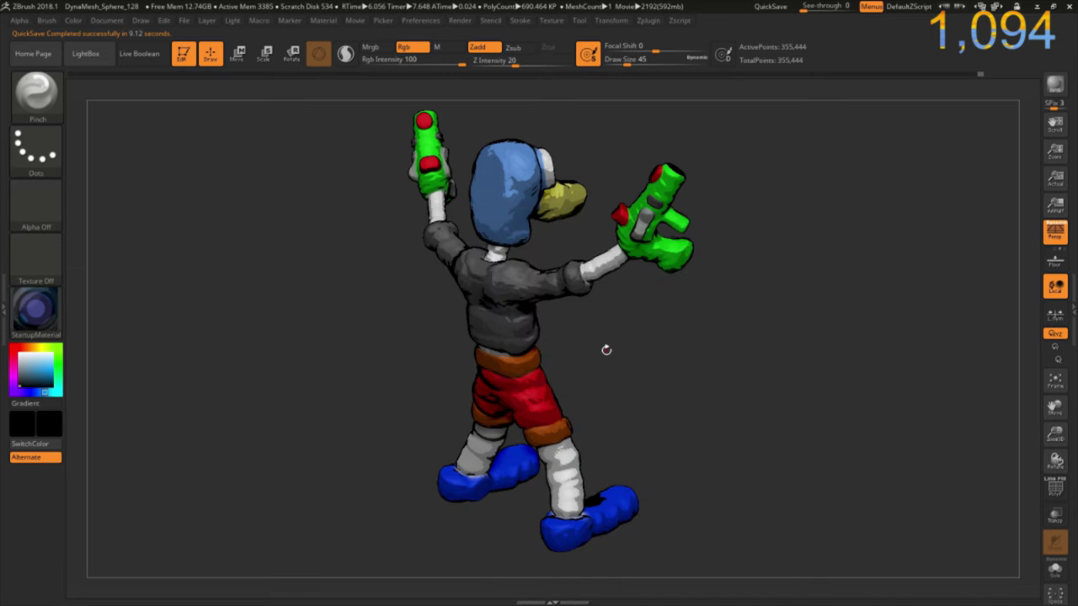
pyautogui.click(436, 48)
pyautogui.click(75, 20)
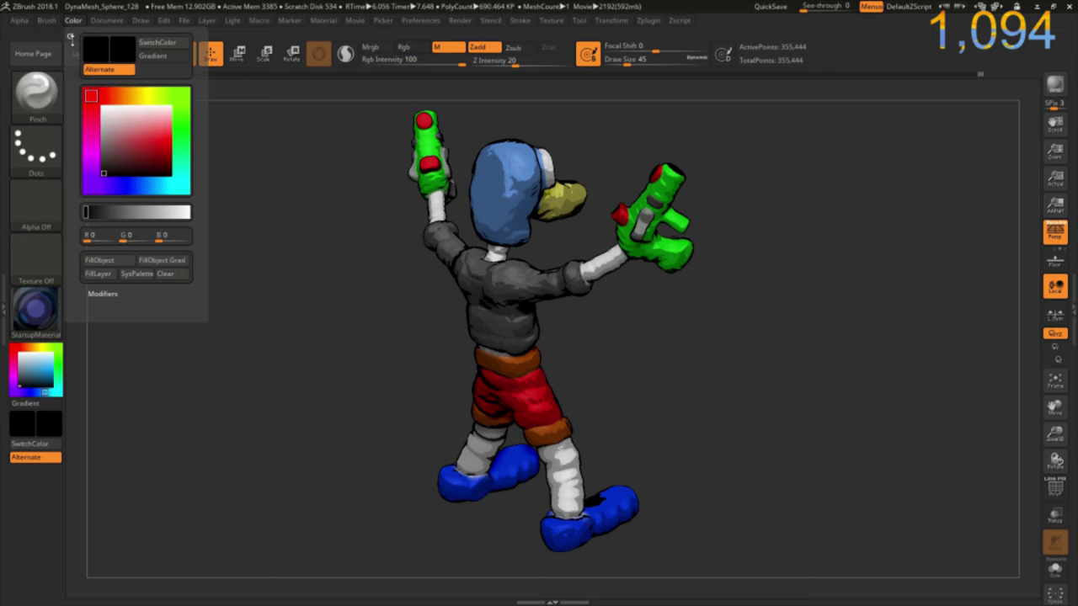
pyautogui.click(99, 259)
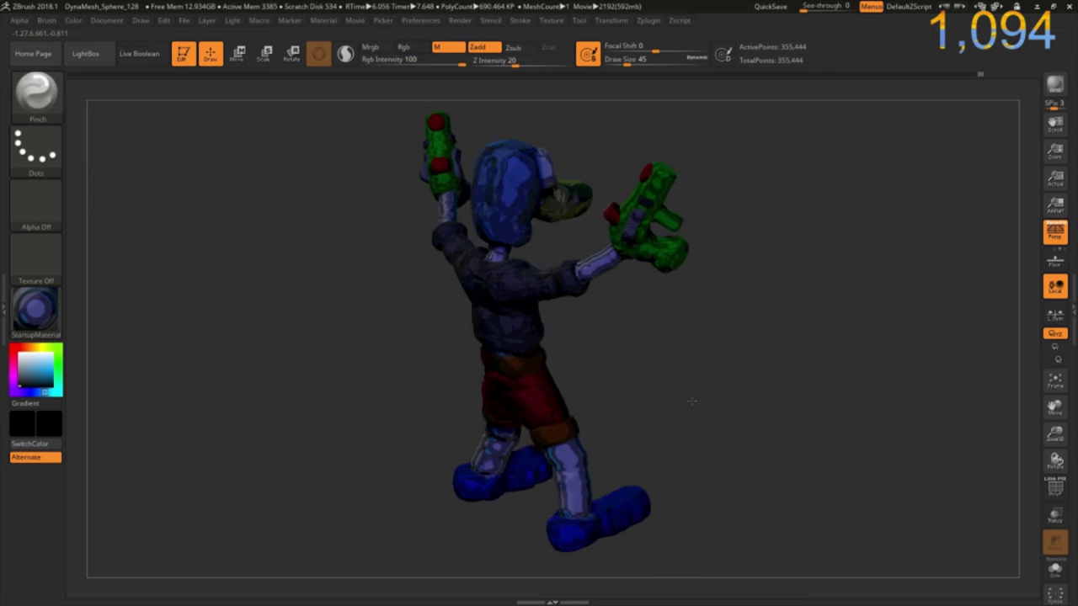
pyautogui.moveTo(691, 400); pyautogui.dragTo(589, 404)
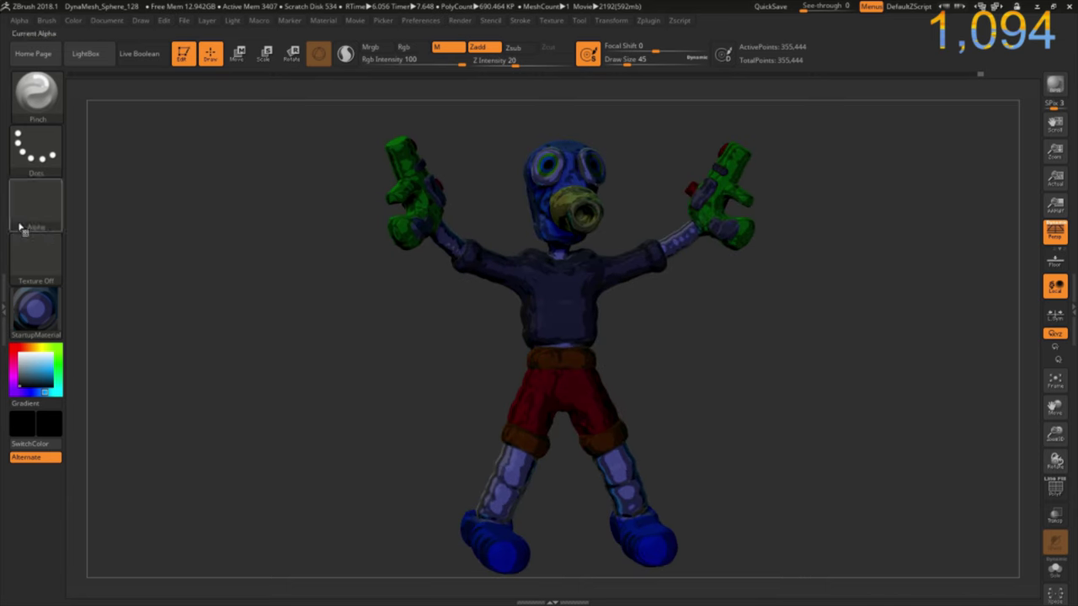
# Fill the whole model with BasicMaterial2.
pyautogui.click(36, 310)
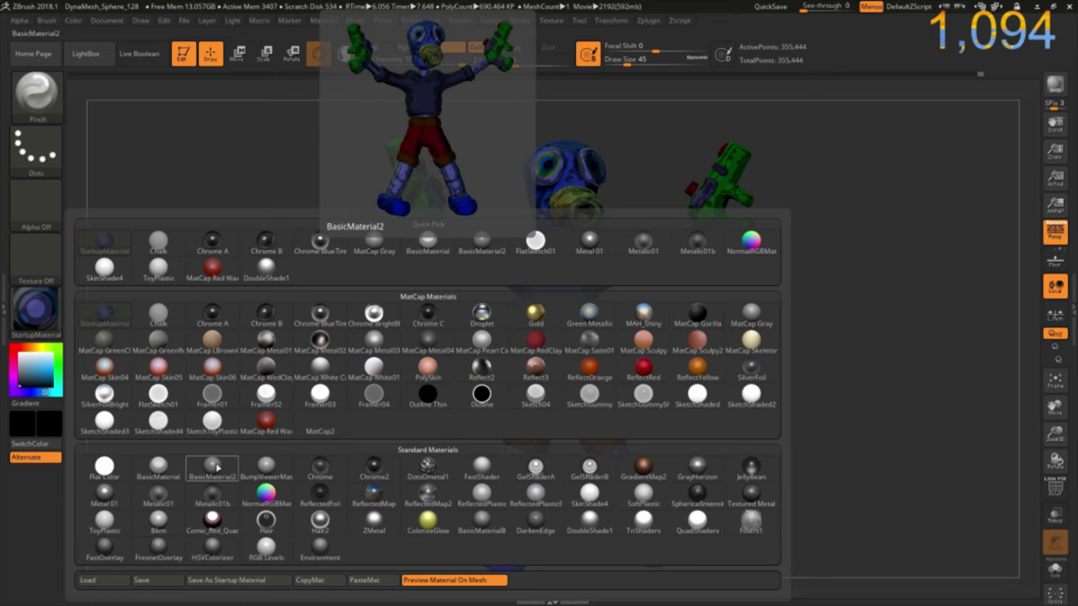
pyautogui.click(216, 468)
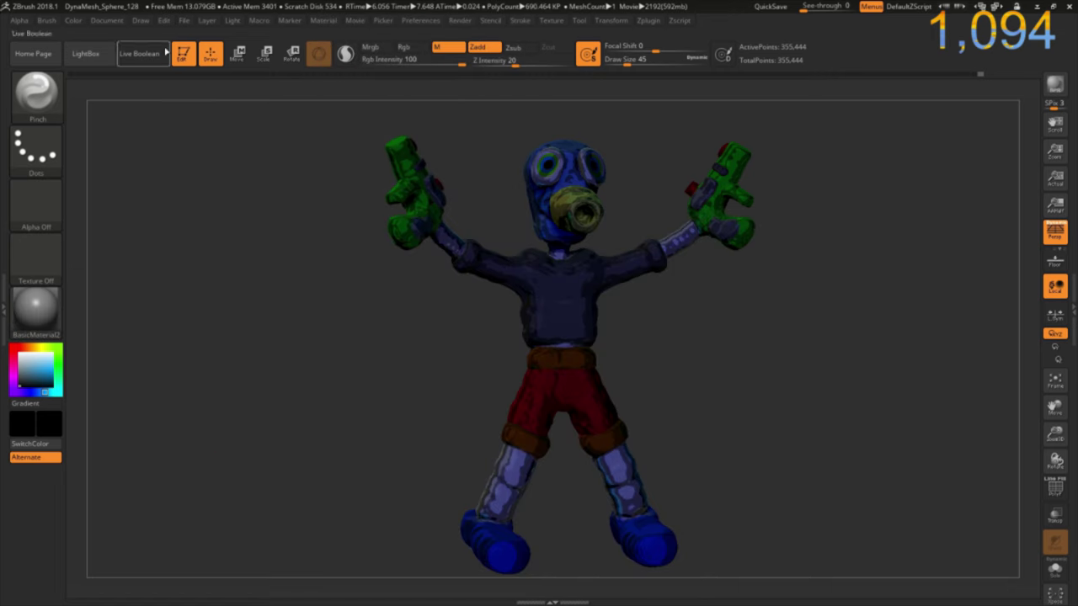
pyautogui.click(74, 21)
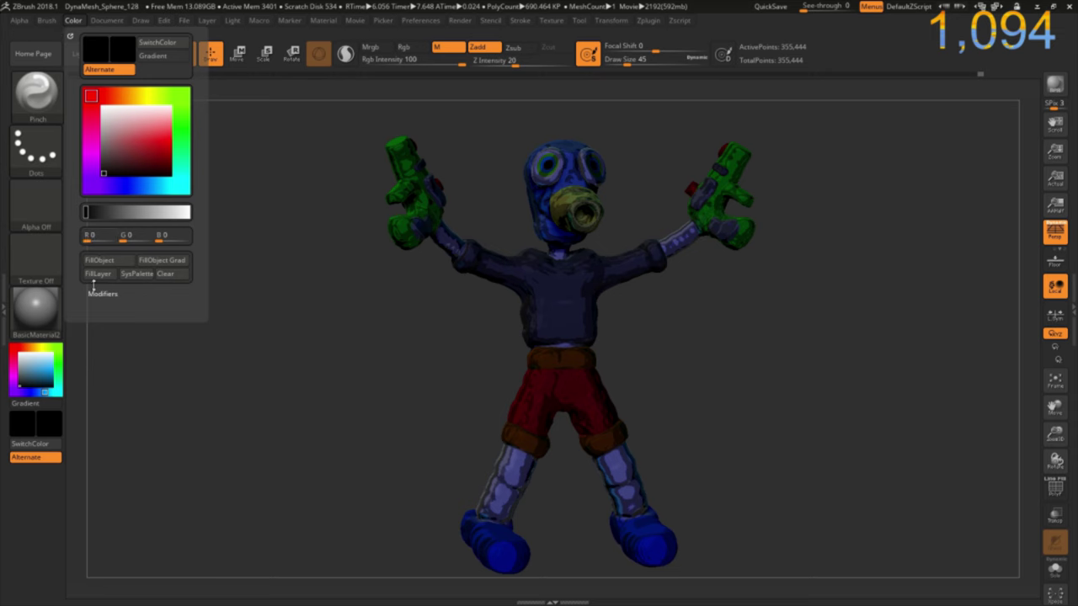
pyautogui.click(112, 262)
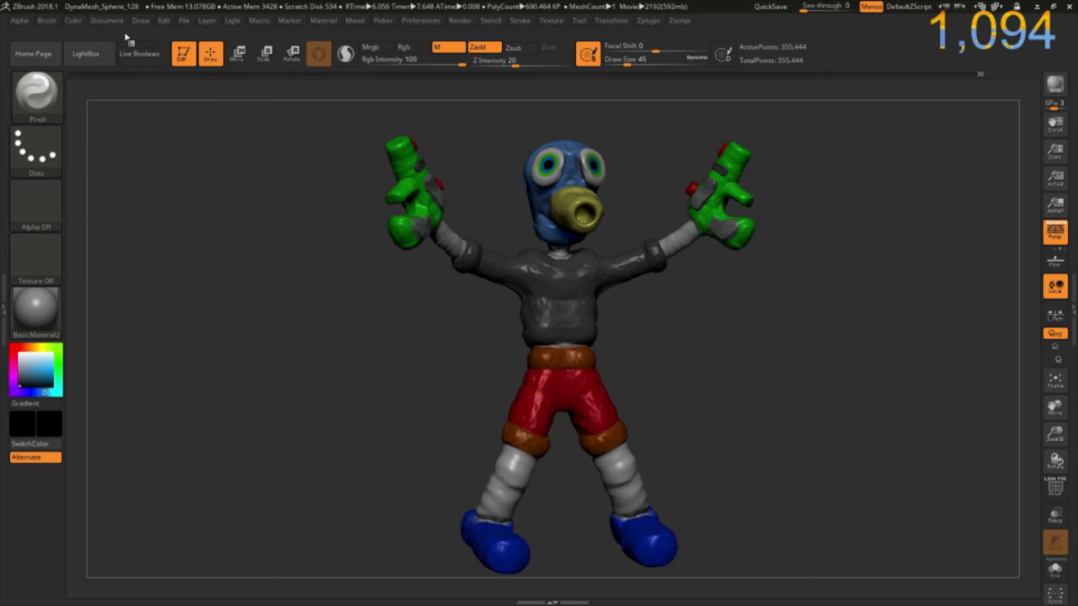
# Expand BasicMaterial2's diffuse curve and set the secondary colour to white.
pyautogui.click(324, 20)
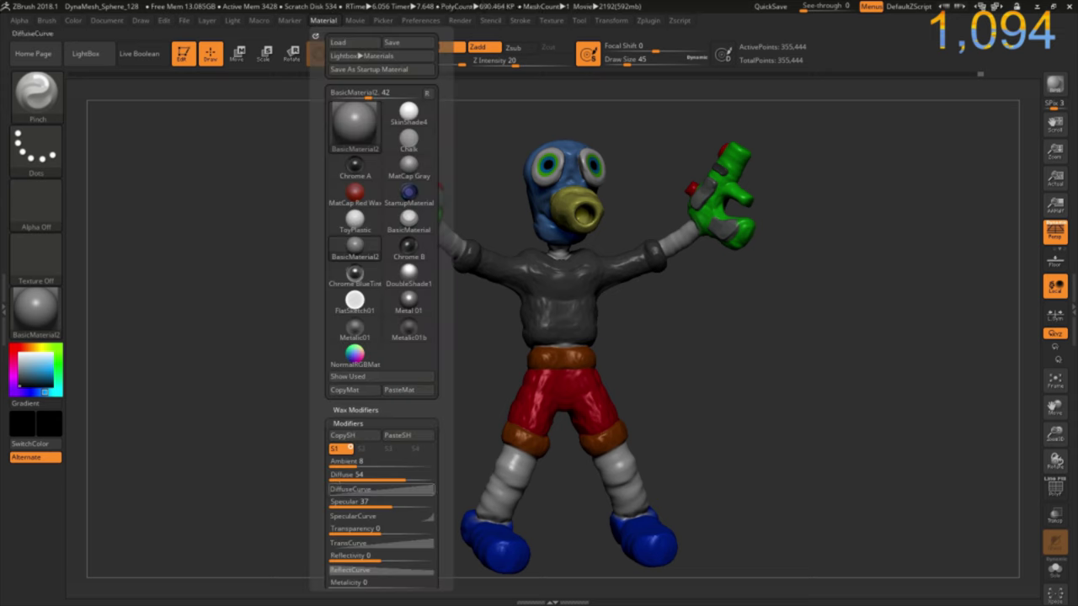
pyautogui.click(349, 489)
pyautogui.scroll(-2, 313, 389)
pyautogui.scroll(-3, 313, 388)
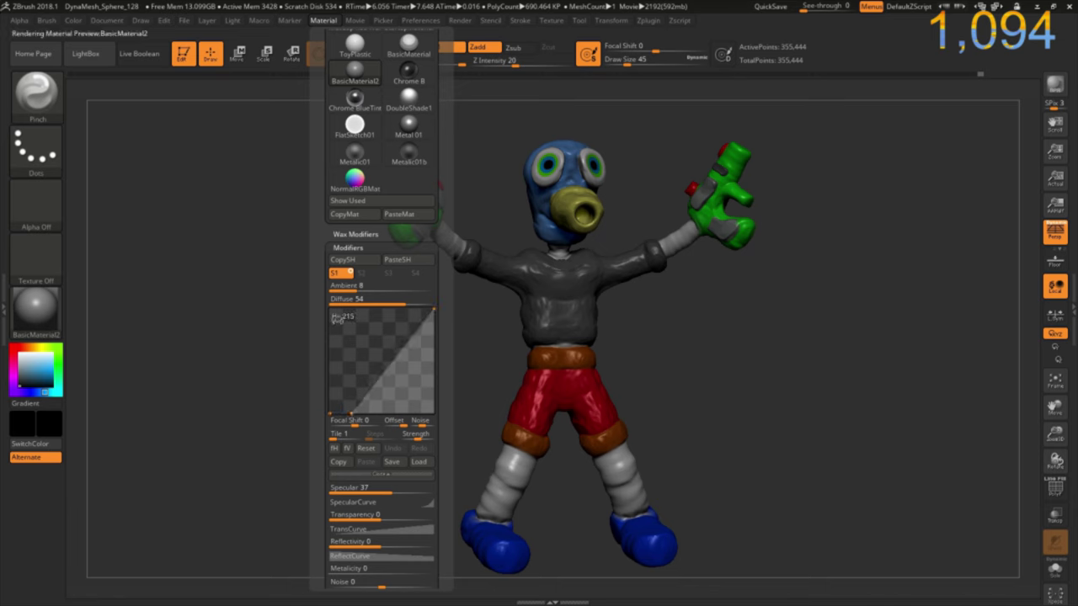
pyautogui.click(15, 361)
pyautogui.moveTo(15, 362); pyautogui.dragTo(13, 347)
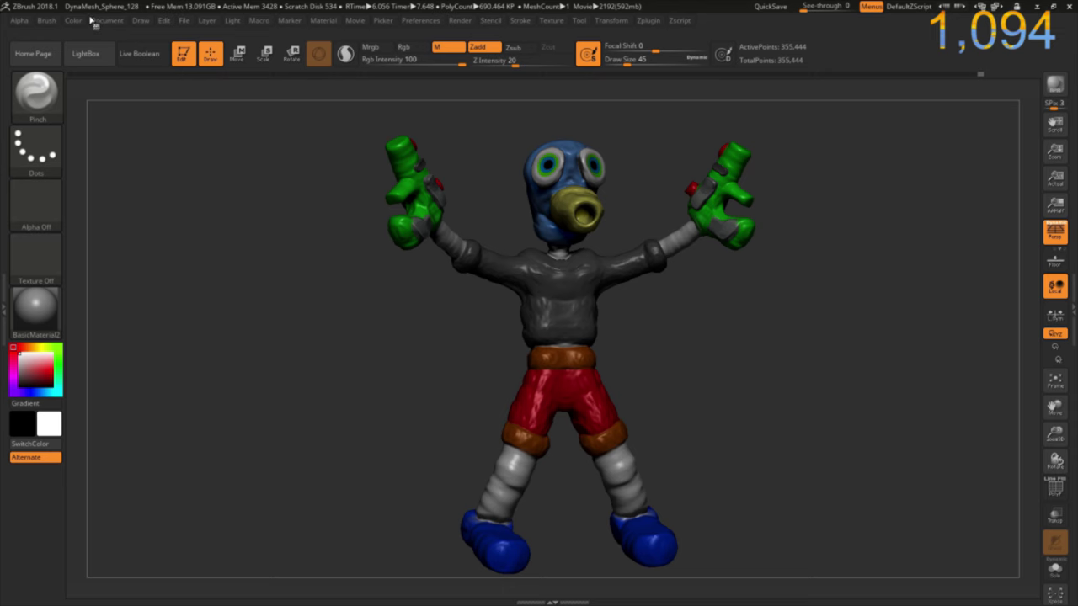
# Add stepped points to the diffuse curve and set Specular to 71.
pyautogui.click(322, 20)
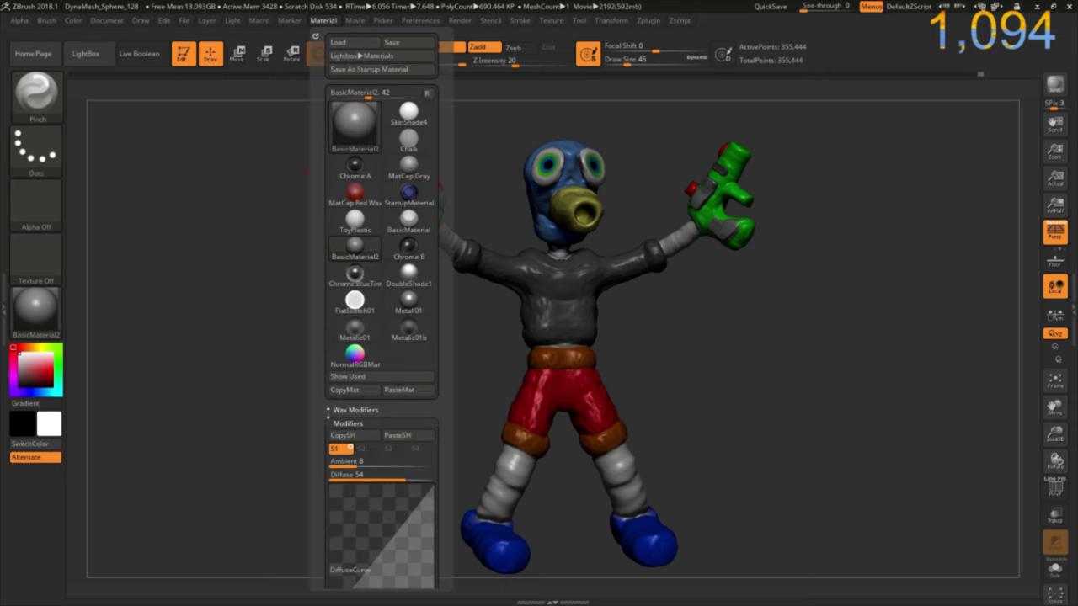
pyautogui.scroll(-5, 328, 413)
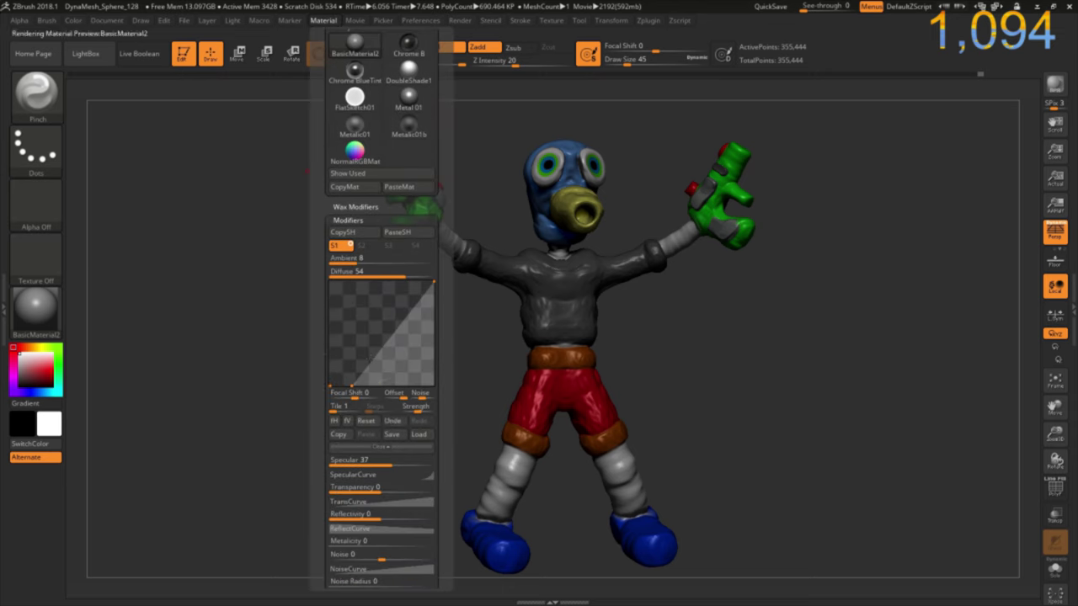
pyautogui.moveTo(351, 386); pyautogui.dragTo(352, 361)
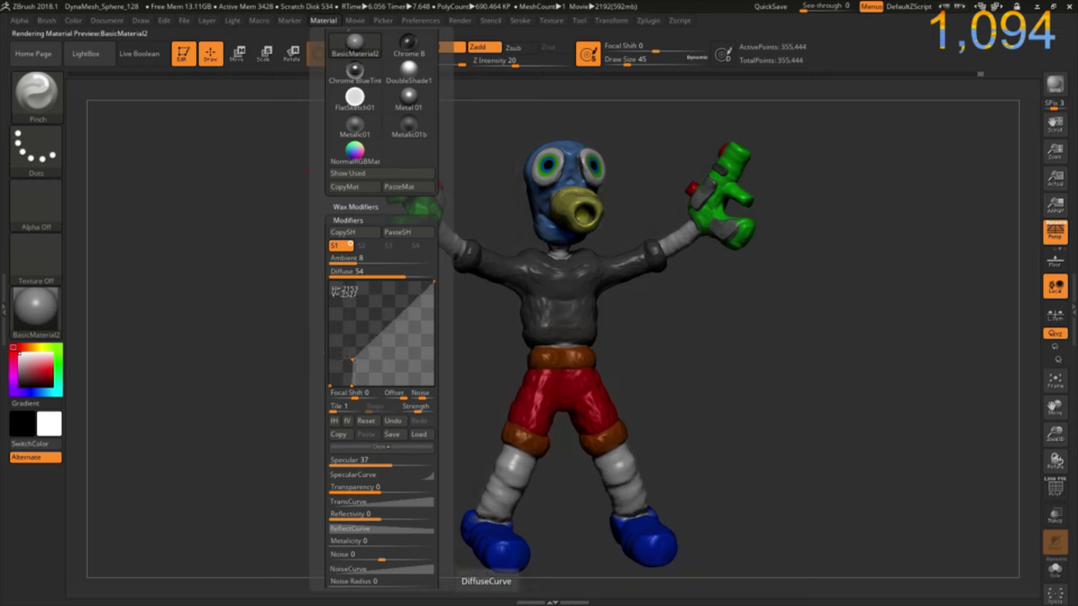
pyautogui.moveTo(373, 340)
pyautogui.mouseDown()
pyautogui.moveTo(373, 359)
pyautogui.moveTo(373, 340)
pyautogui.mouseUp()
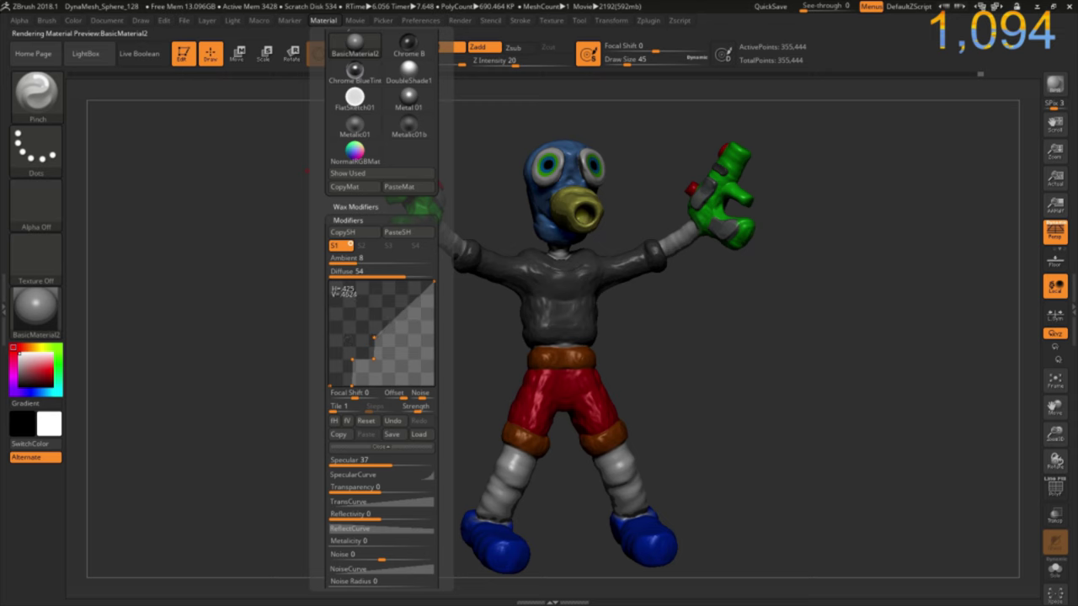
pyautogui.click(398, 339)
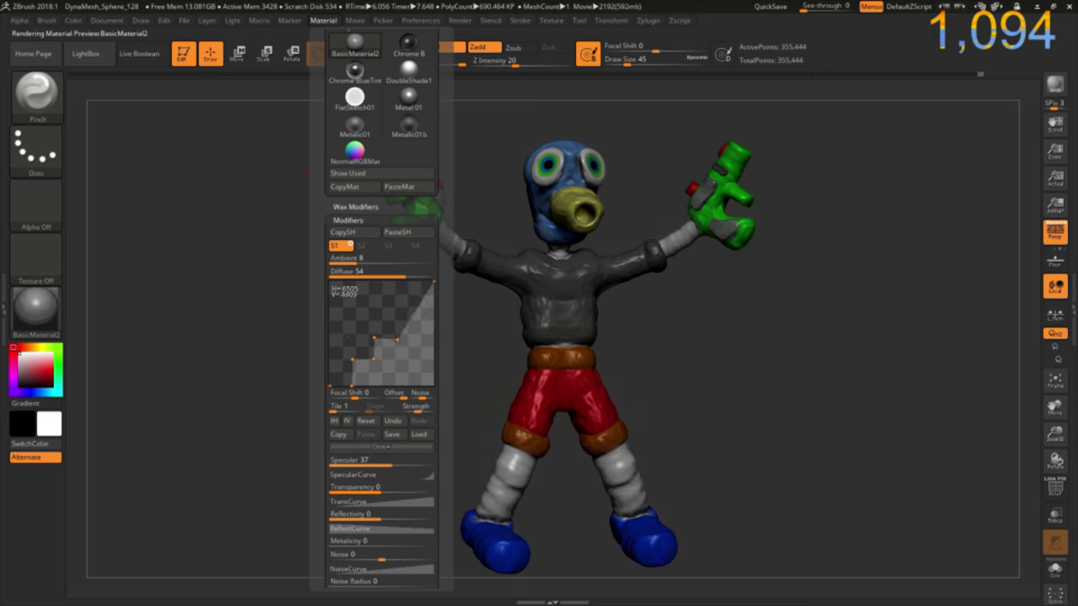
pyautogui.moveTo(397, 335)
pyautogui.mouseDown()
pyautogui.moveTo(396, 322)
pyautogui.moveTo(418, 318)
pyautogui.mouseUp()
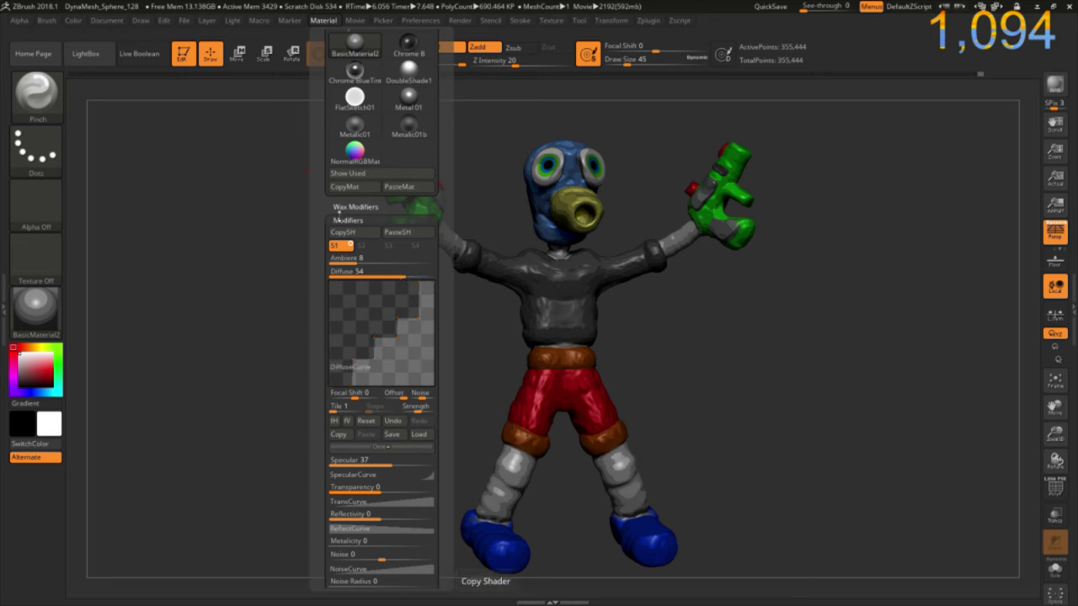
pyautogui.click(349, 367)
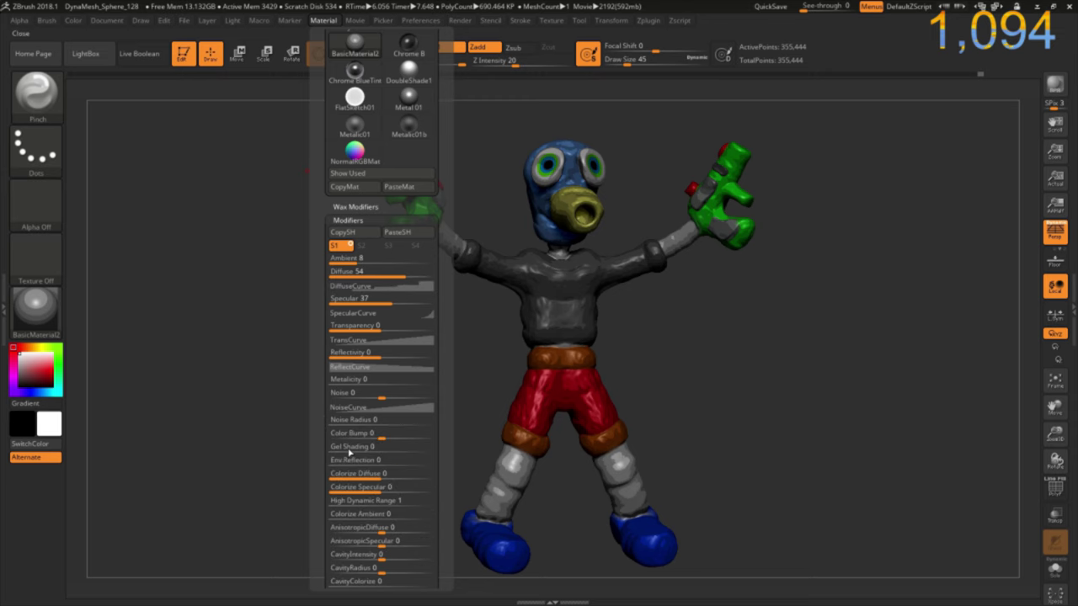
pyautogui.moveTo(409, 303)
pyautogui.mouseDown()
pyautogui.moveTo(373, 303)
pyautogui.moveTo(399, 303)
pyautogui.mouseUp()
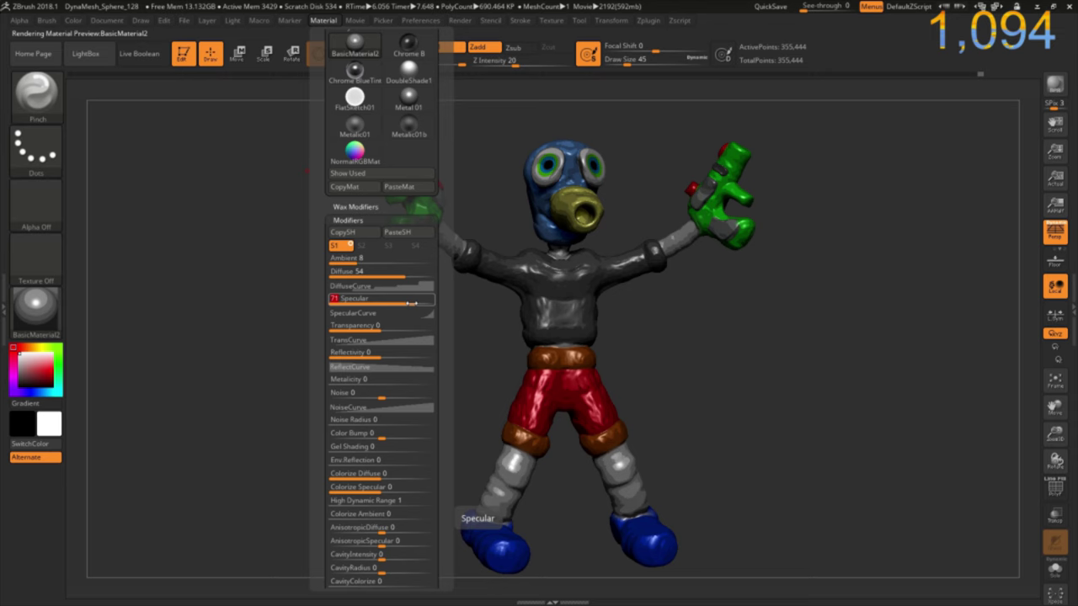
# Reset the specular curve and reshape it into steps, with Specular at 54.
pyautogui.click(353, 313)
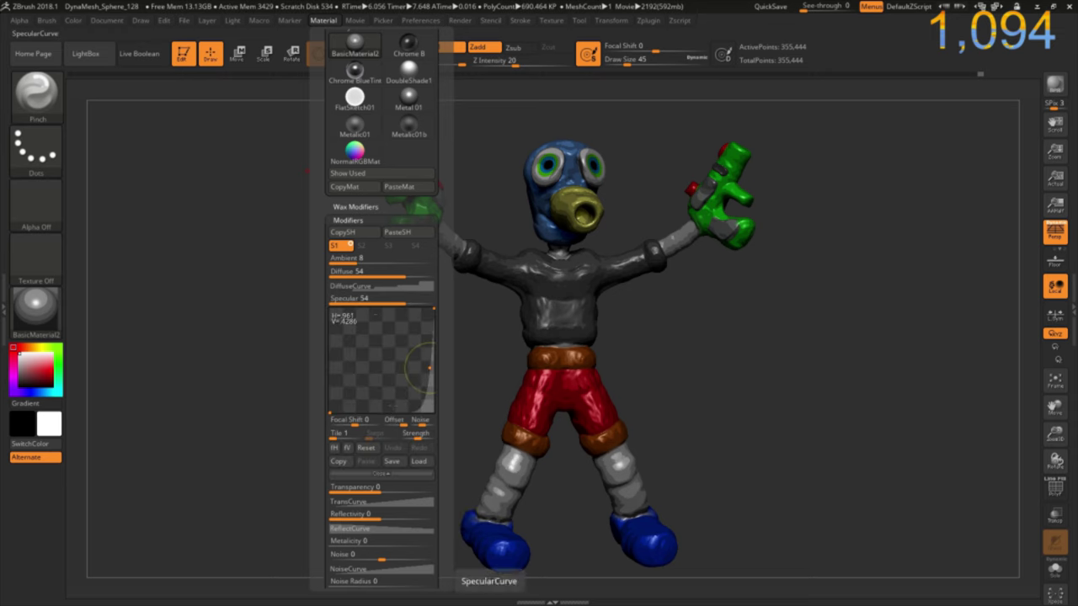
pyautogui.click(371, 448)
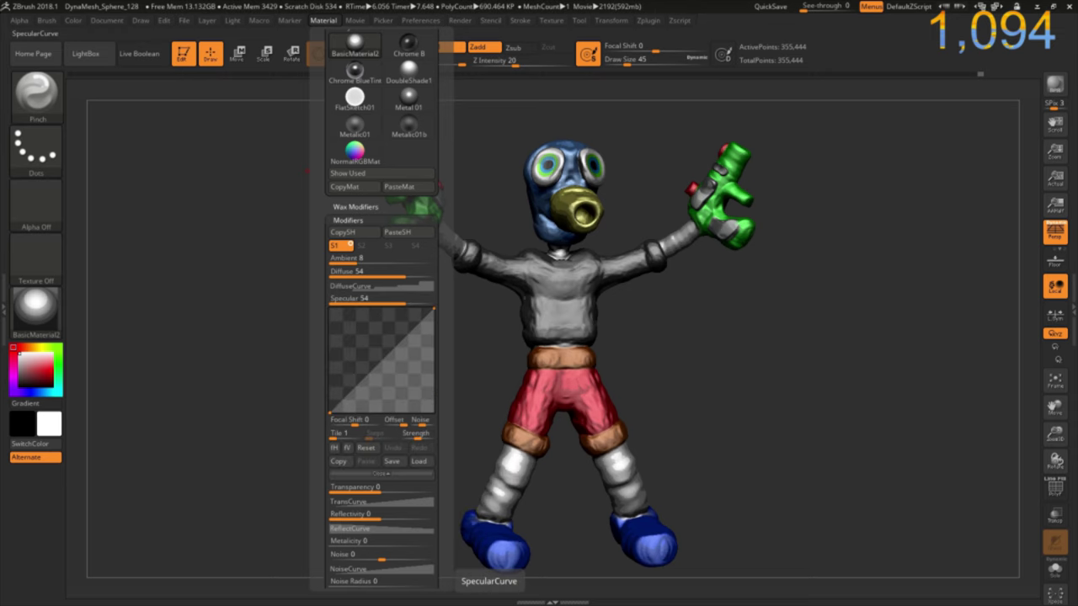
pyautogui.moveTo(331, 411)
pyautogui.mouseDown()
pyautogui.moveTo(365, 411)
pyautogui.moveTo(366, 379)
pyautogui.moveTo(399, 379)
pyautogui.moveTo(400, 352)
pyautogui.moveTo(423, 345)
pyautogui.mouseUp()
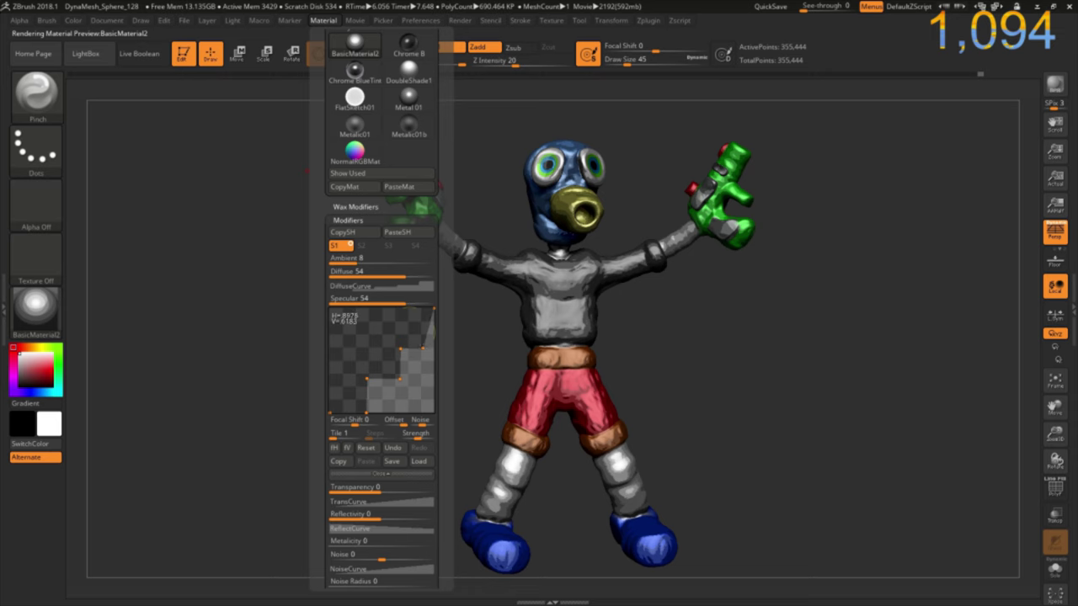
pyautogui.moveTo(423, 345); pyautogui.dragTo(431, 310)
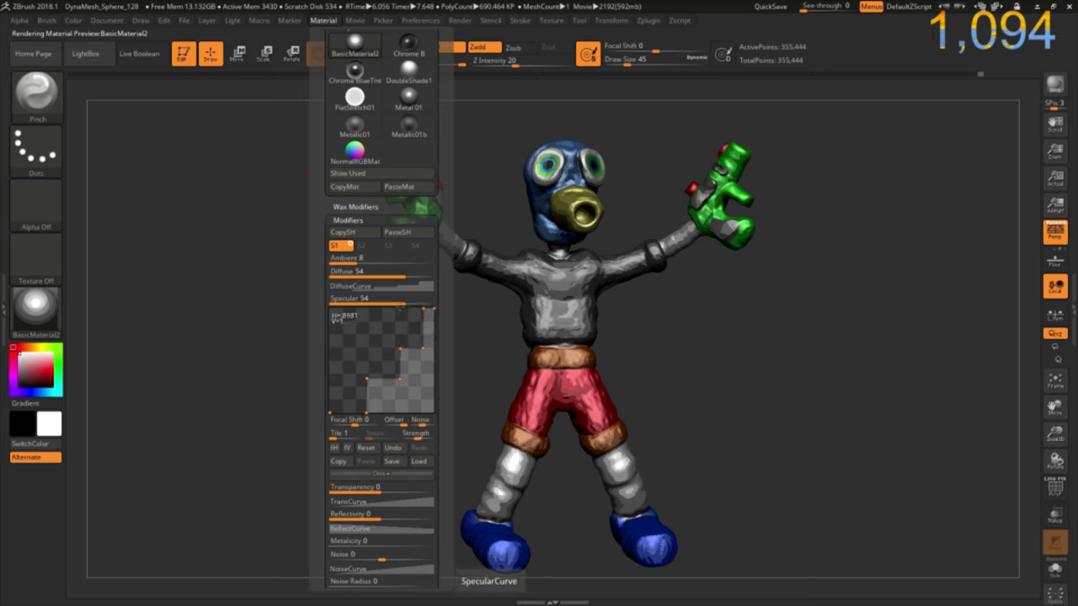
pyautogui.click(47, 316)
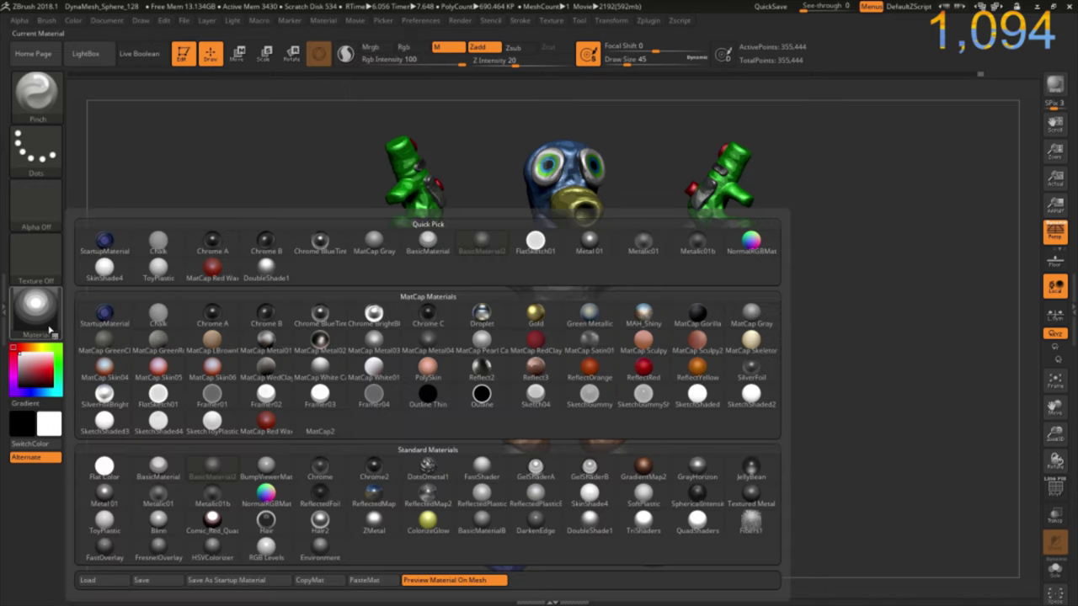
# Switch the material to BasicMaterial and back to TriShaders.
pyautogui.click(647, 524)
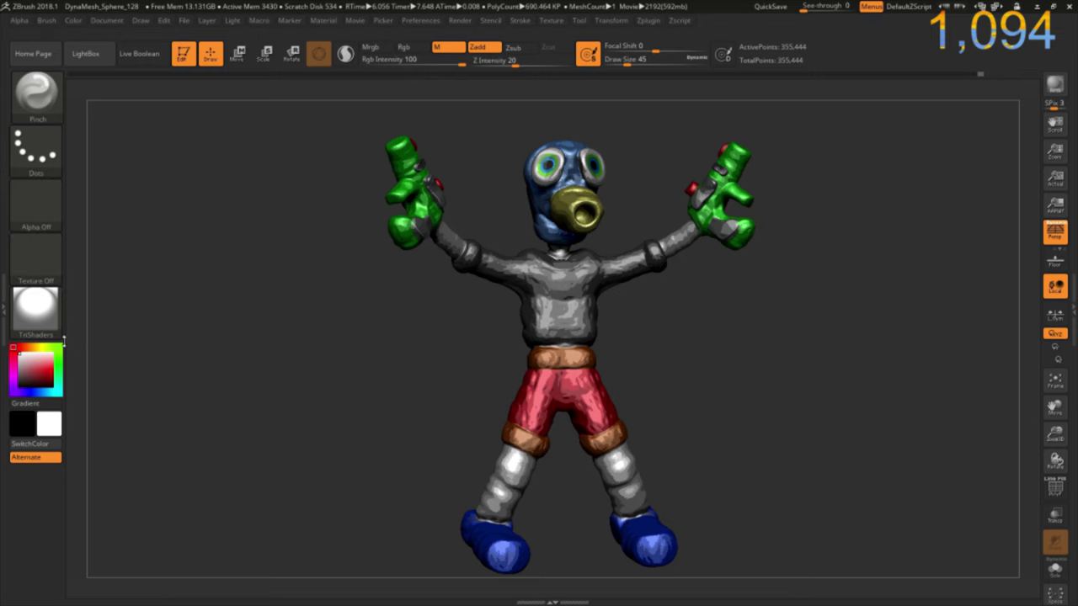
pyautogui.click(38, 312)
pyautogui.click(159, 468)
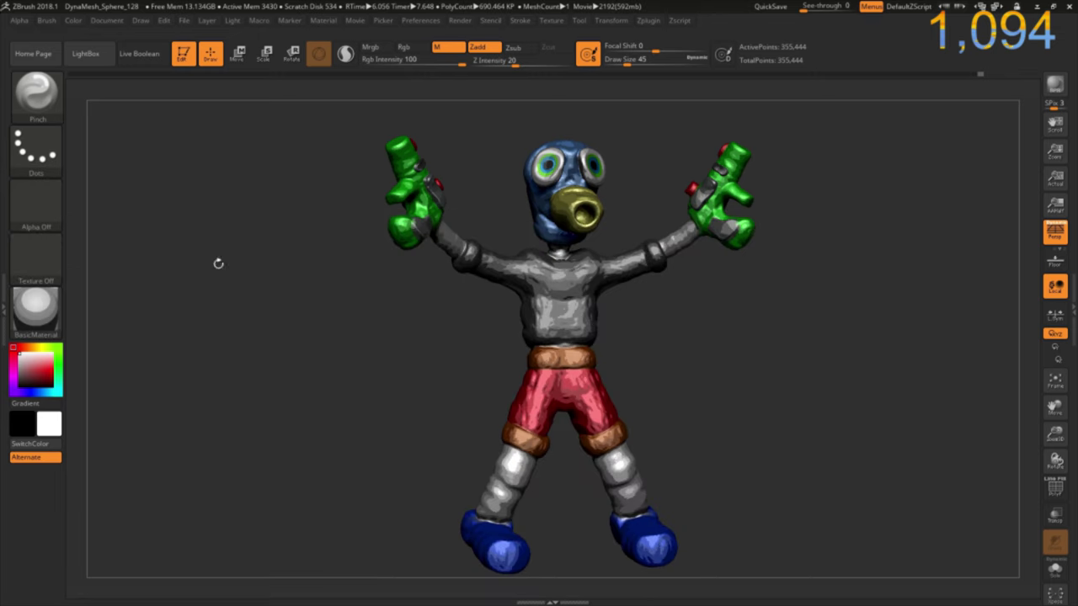
pyautogui.click(324, 21)
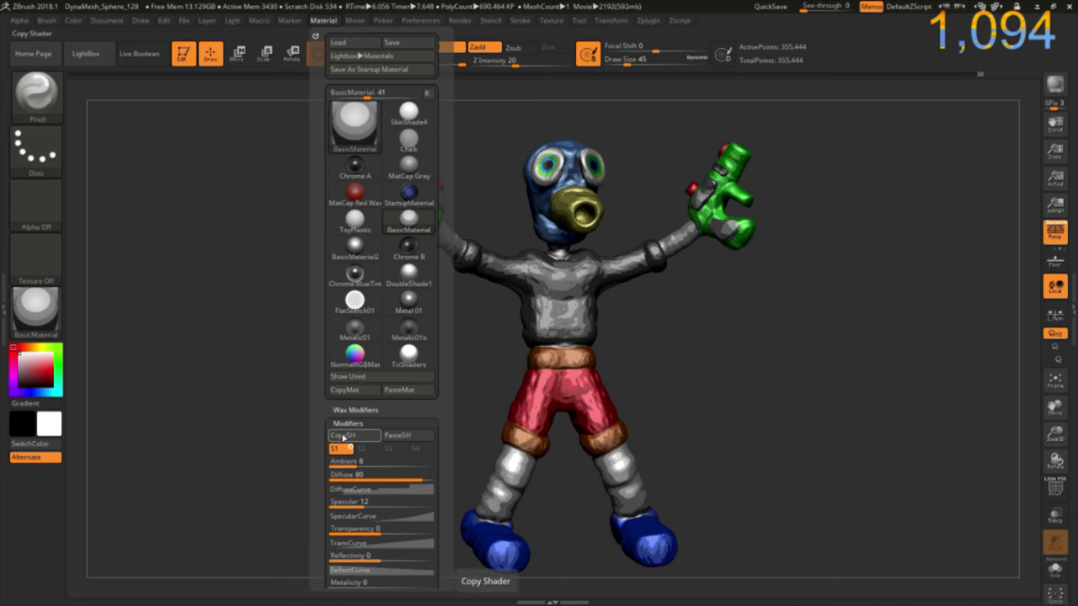
pyautogui.click(34, 303)
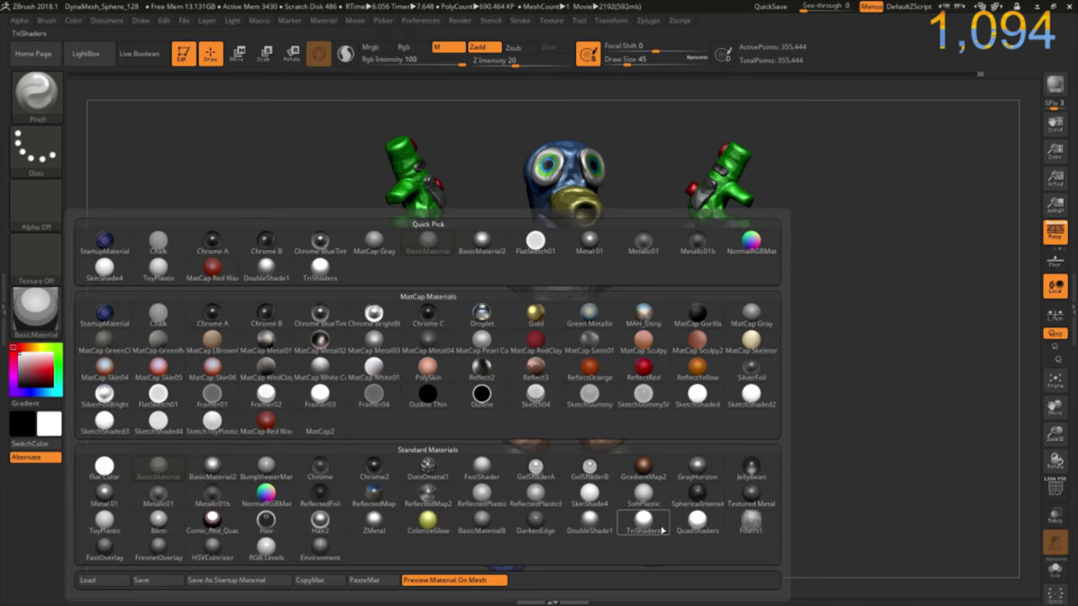
pyautogui.click(645, 522)
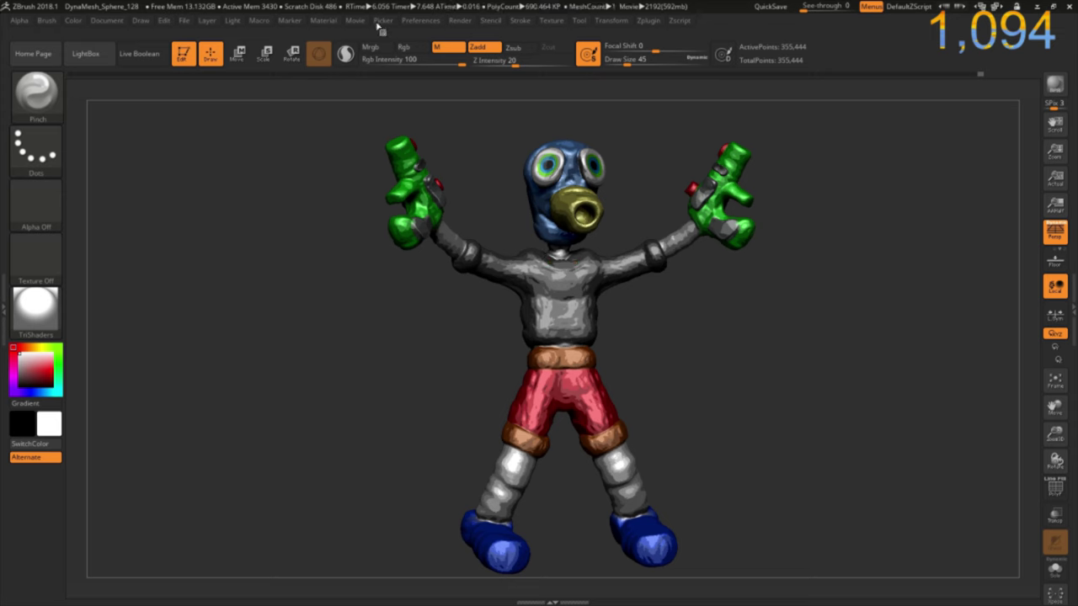
# Toggle TriShaders' S3 shader and fill the whole model with TriShaders.
pyautogui.click(324, 21)
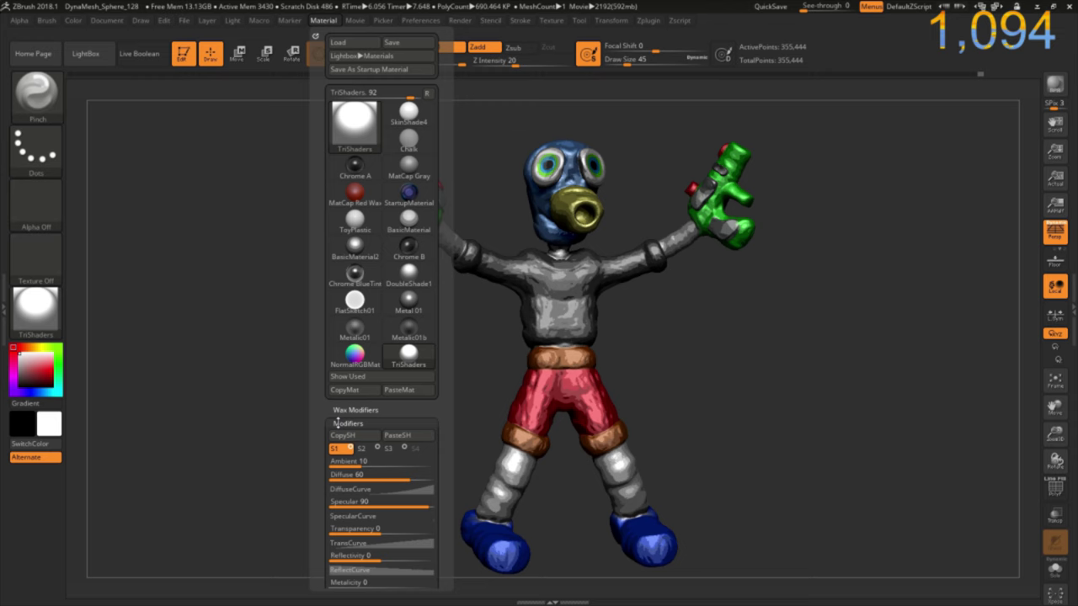
pyautogui.click(401, 448)
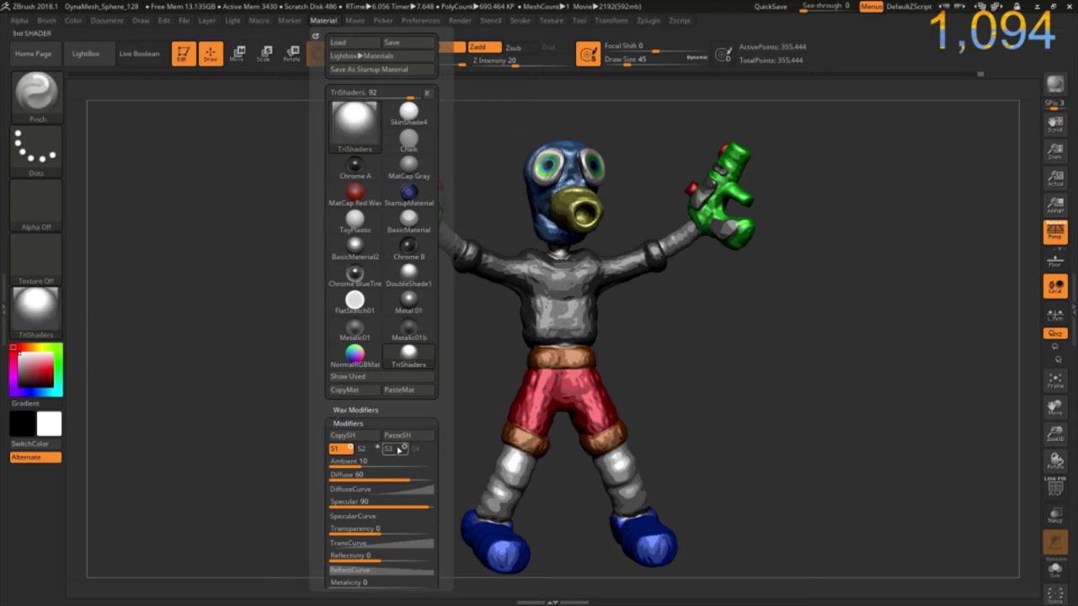
pyautogui.click(399, 449)
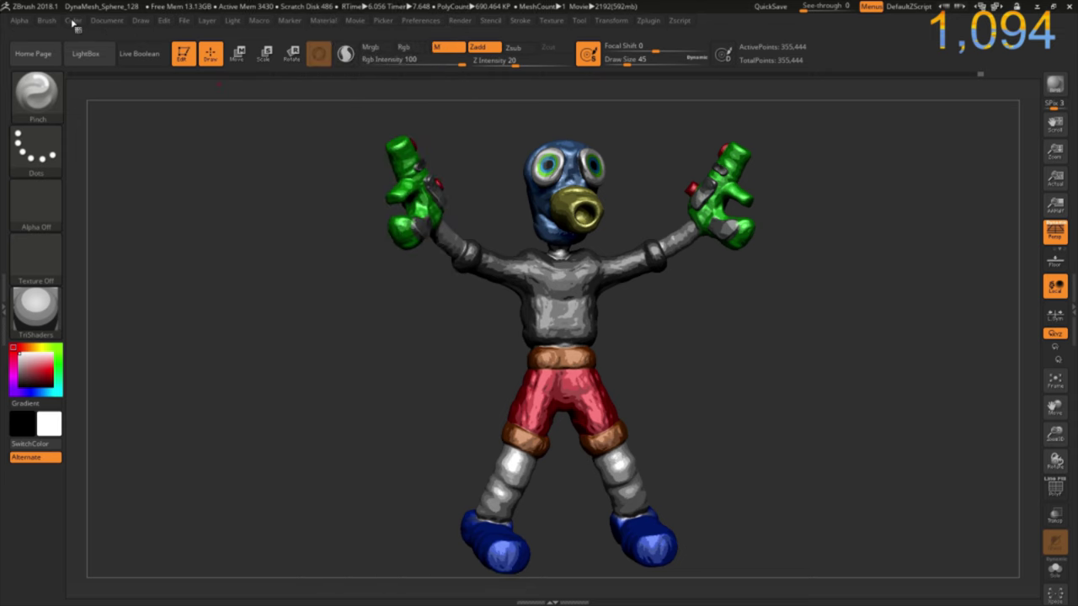
pyautogui.click(73, 20)
pyautogui.click(128, 262)
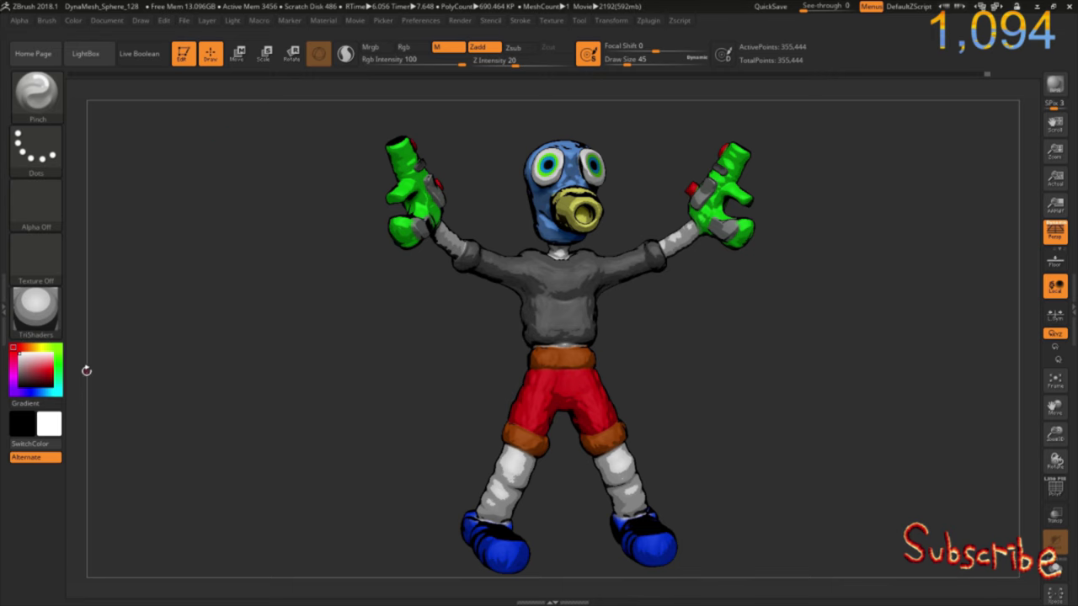
pyautogui.click(35, 307)
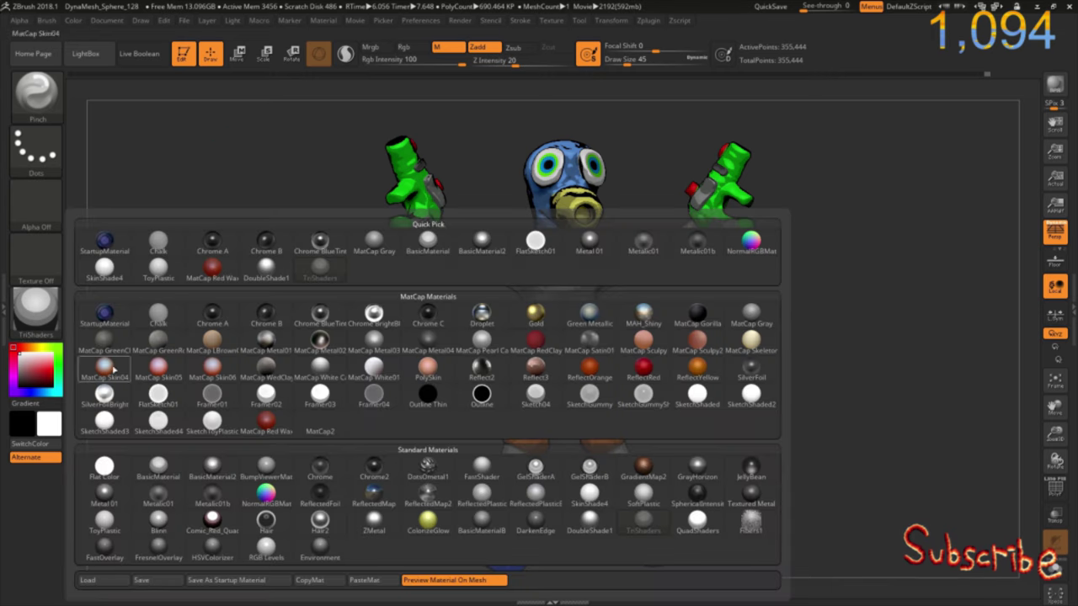
# Copy BasicMaterial2's shader and paste it into TriShaders' second shader.
pyautogui.click(202, 476)
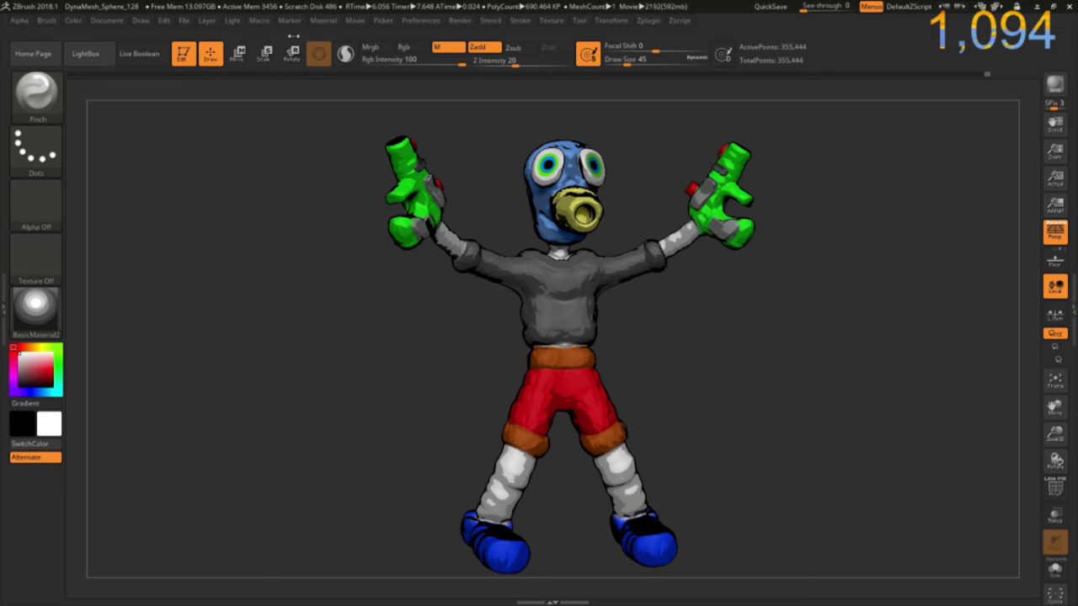
pyautogui.click(330, 23)
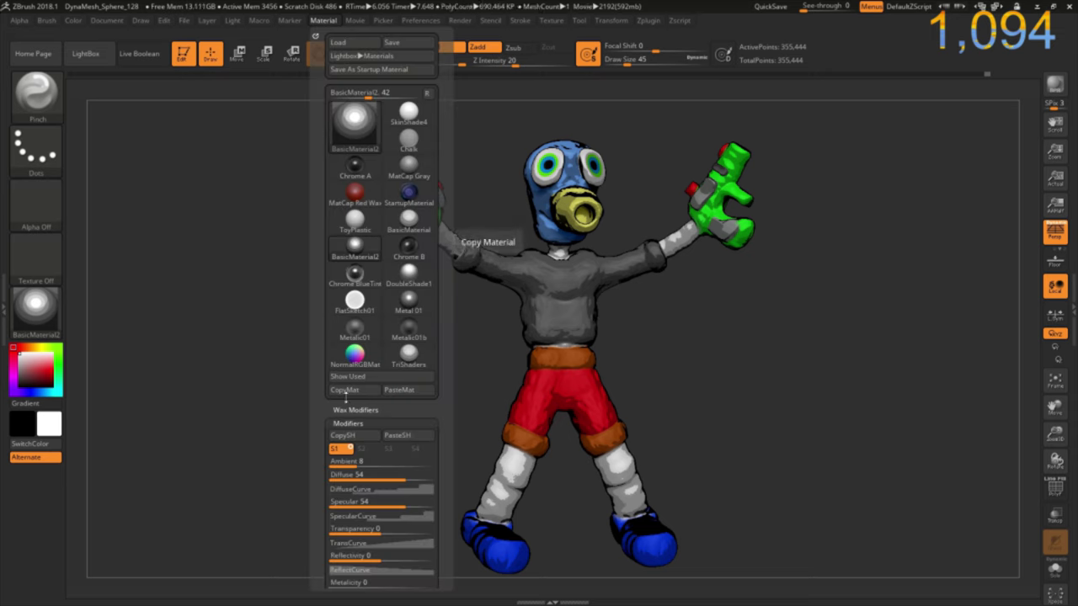
pyautogui.click(342, 435)
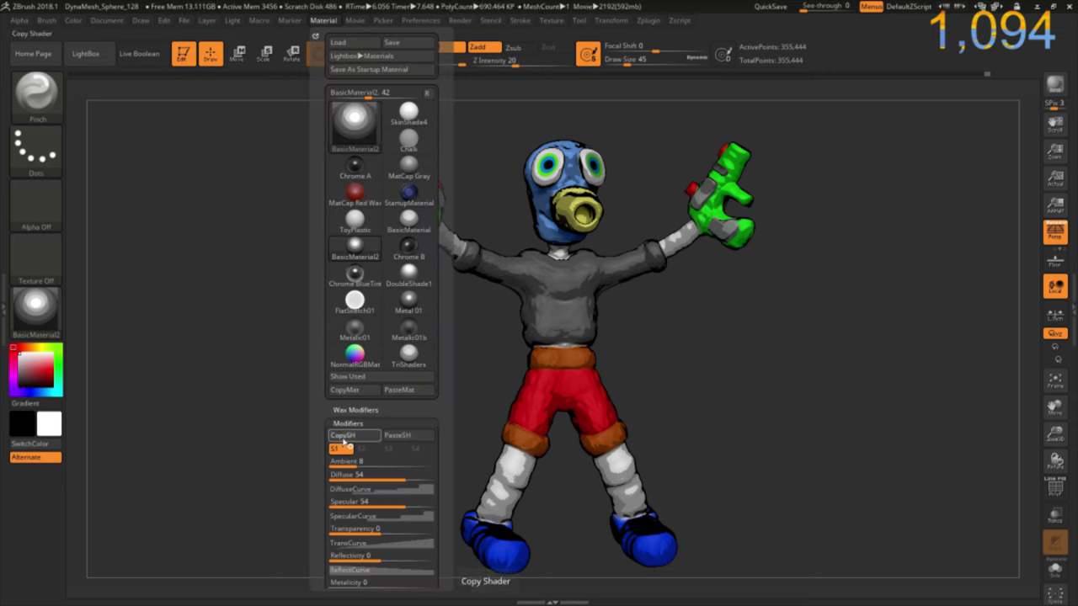
pyautogui.click(409, 355)
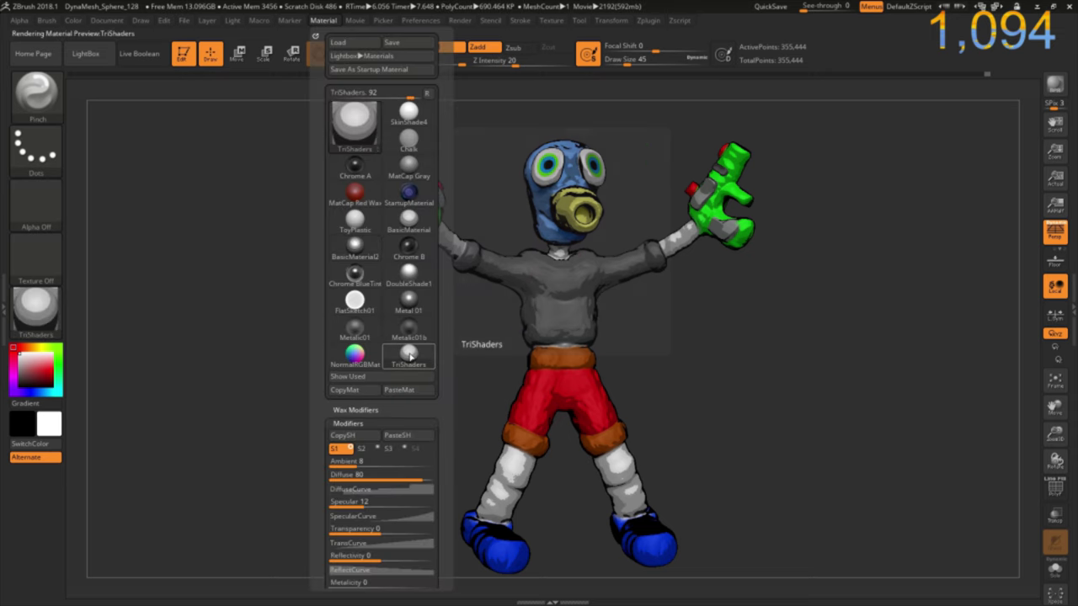
pyautogui.click(378, 448)
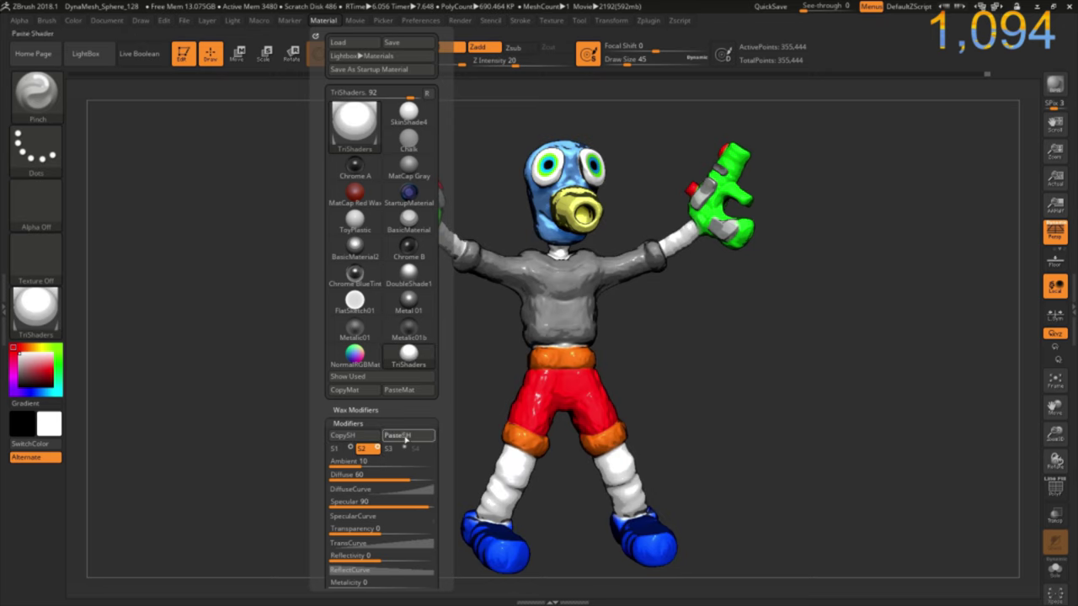
pyautogui.click(405, 436)
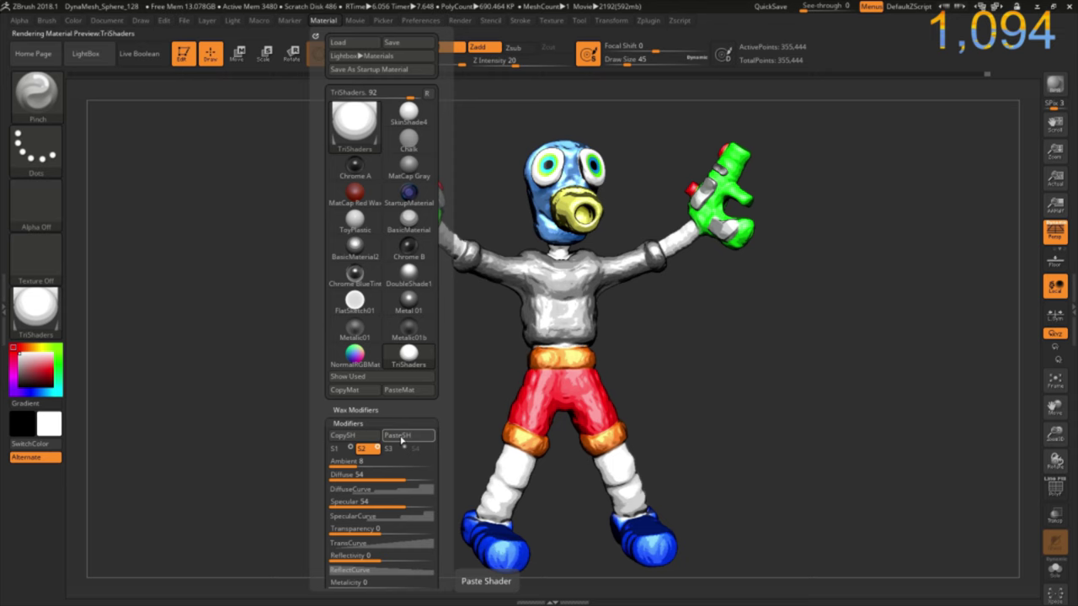
# Give the second shader's diffuse curve a stepped shape.
pyautogui.click(341, 424)
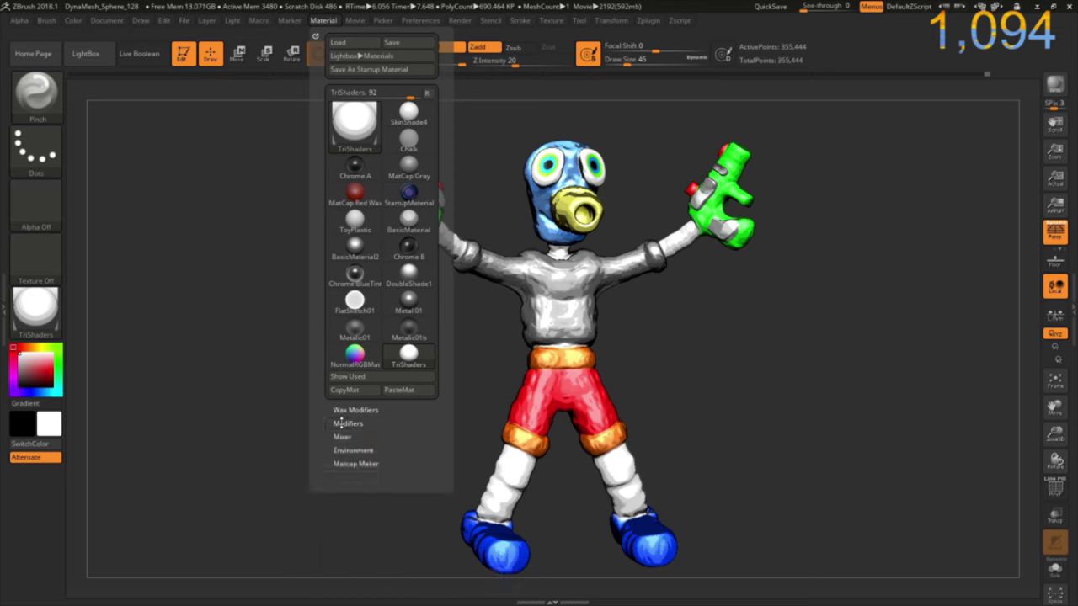
pyautogui.click(342, 424)
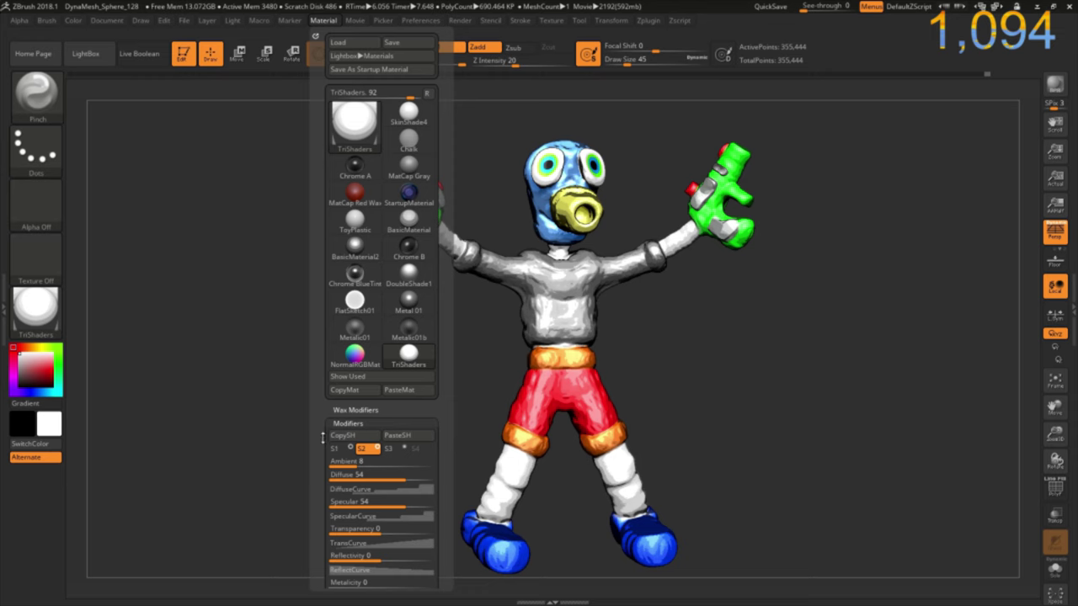
pyautogui.click(349, 488)
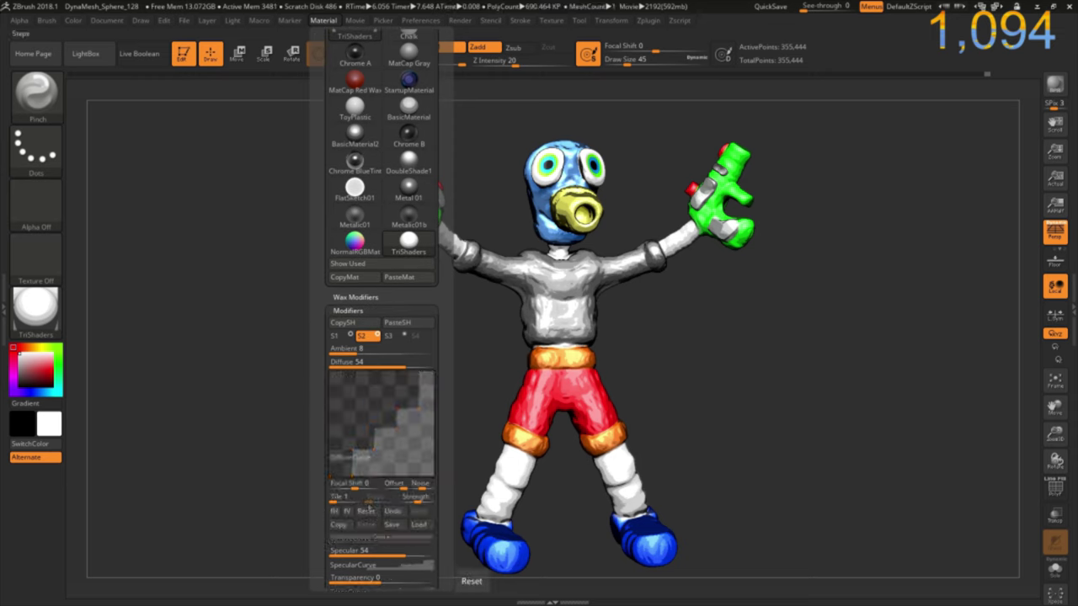
pyautogui.click(368, 512)
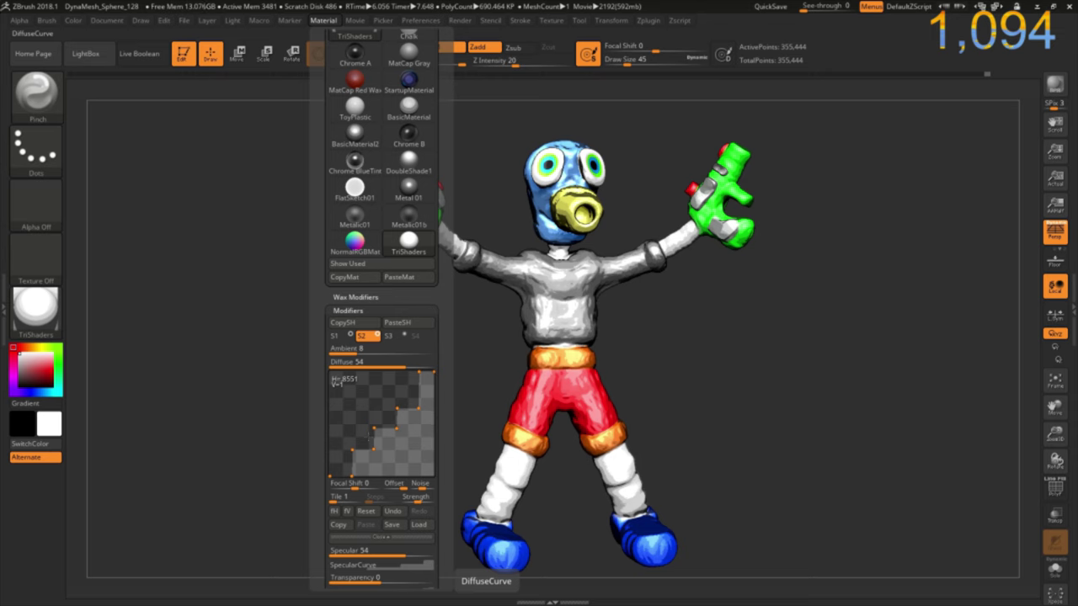
# Reshape the second shader's diffuse curve by moving and removing points.
pyautogui.click(322, 20)
pyautogui.moveTo(326, 419); pyautogui.dragTo(330, 323)
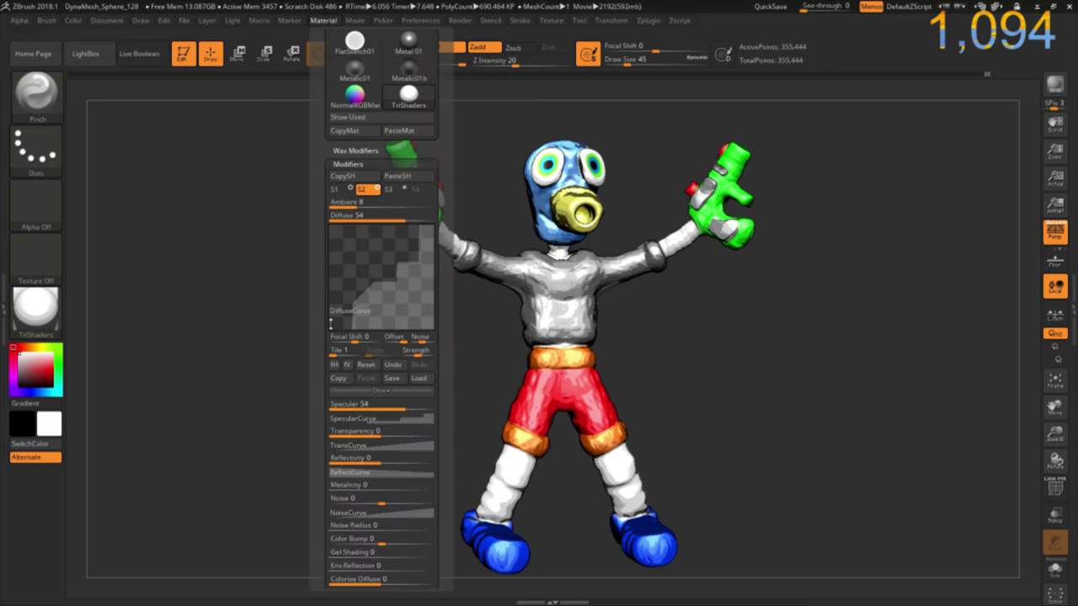
pyautogui.moveTo(373, 281); pyautogui.dragTo(354, 305)
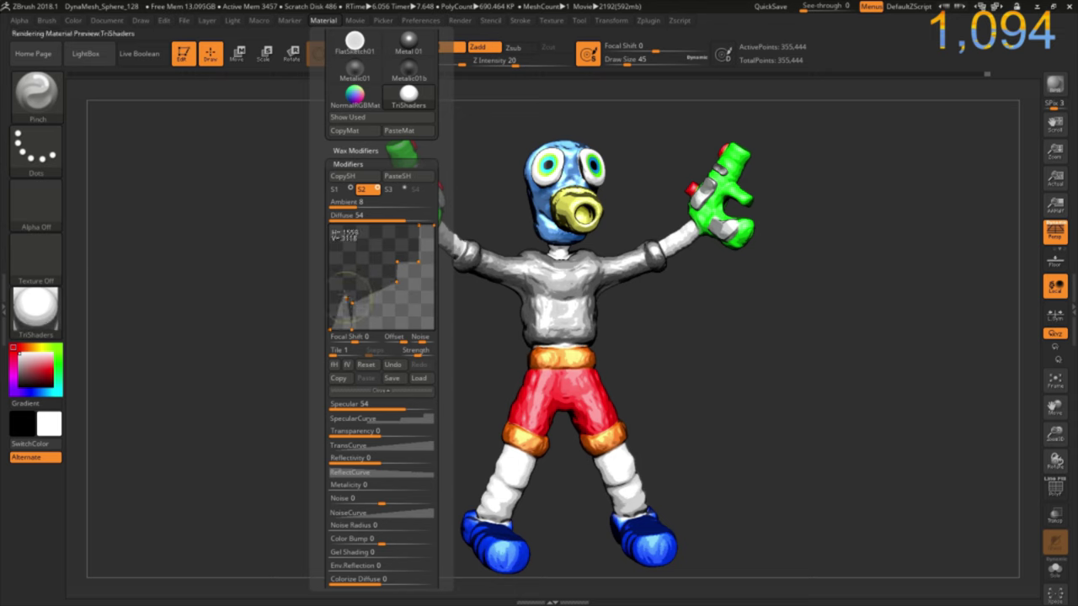
pyautogui.moveTo(352, 303); pyautogui.dragTo(352, 278)
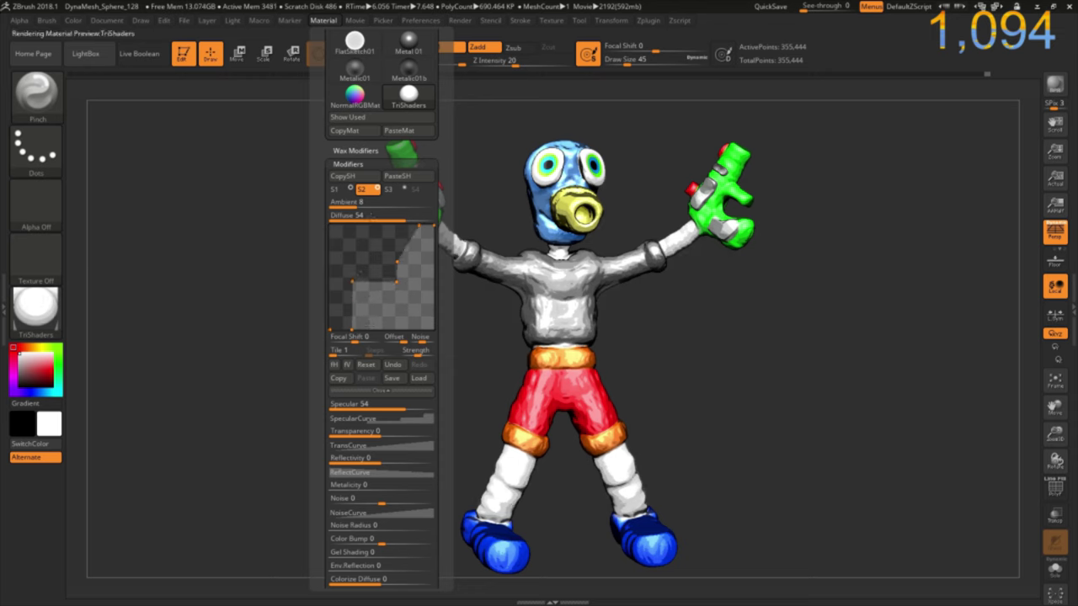
pyautogui.moveTo(383, 227)
pyautogui.mouseDown()
pyautogui.moveTo(442, 221)
pyautogui.moveTo(396, 227)
pyautogui.mouseUp()
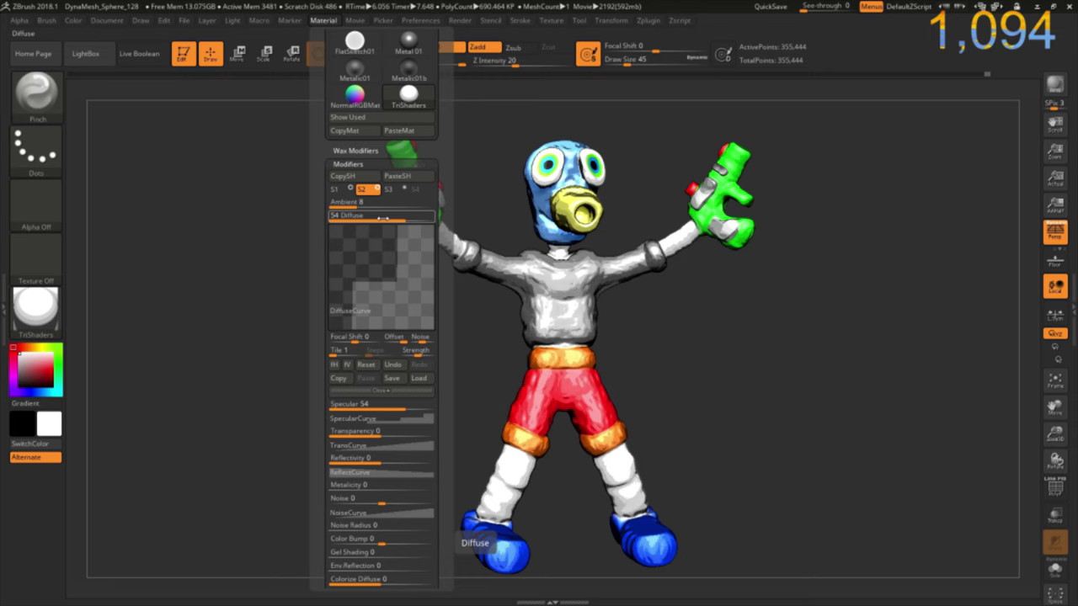
pyautogui.click(398, 392)
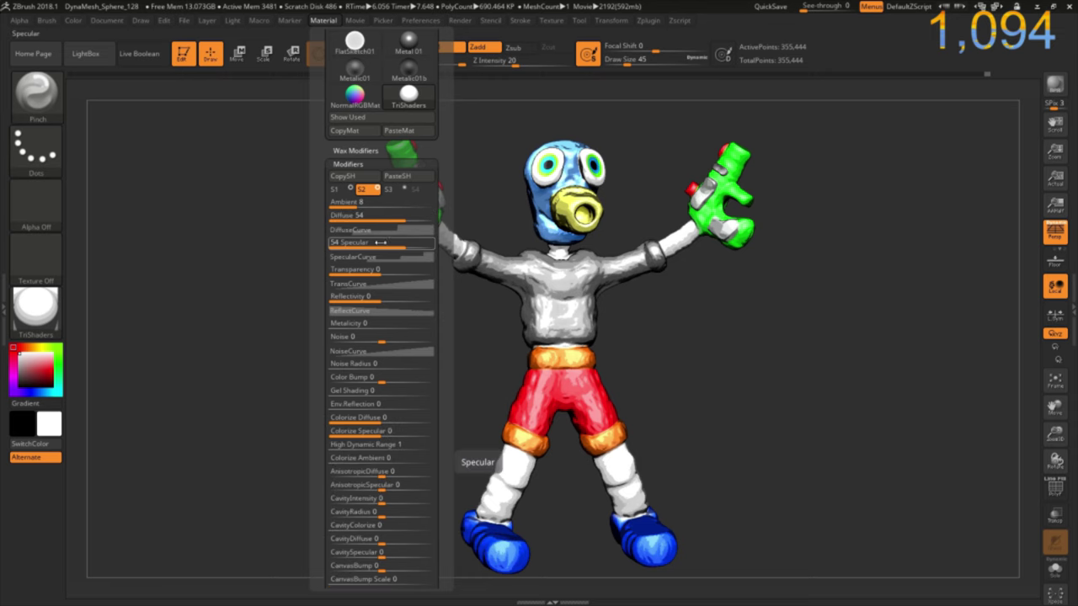
# Lower the second shader's Specular to 10.
pyautogui.moveTo(404, 243); pyautogui.dragTo(377, 243)
pyautogui.write('15')
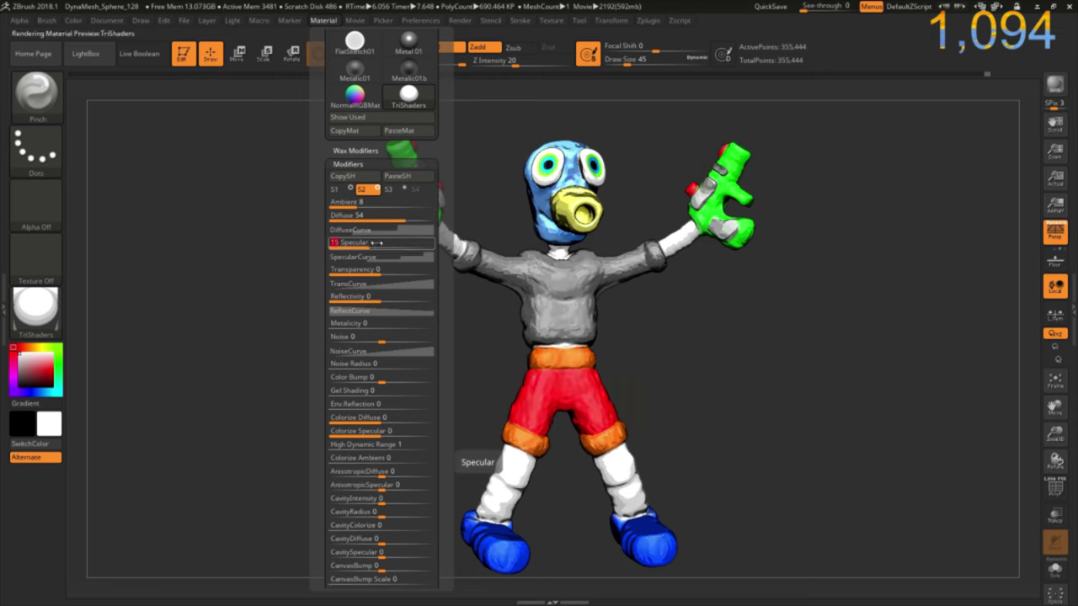
pyautogui.write('10')
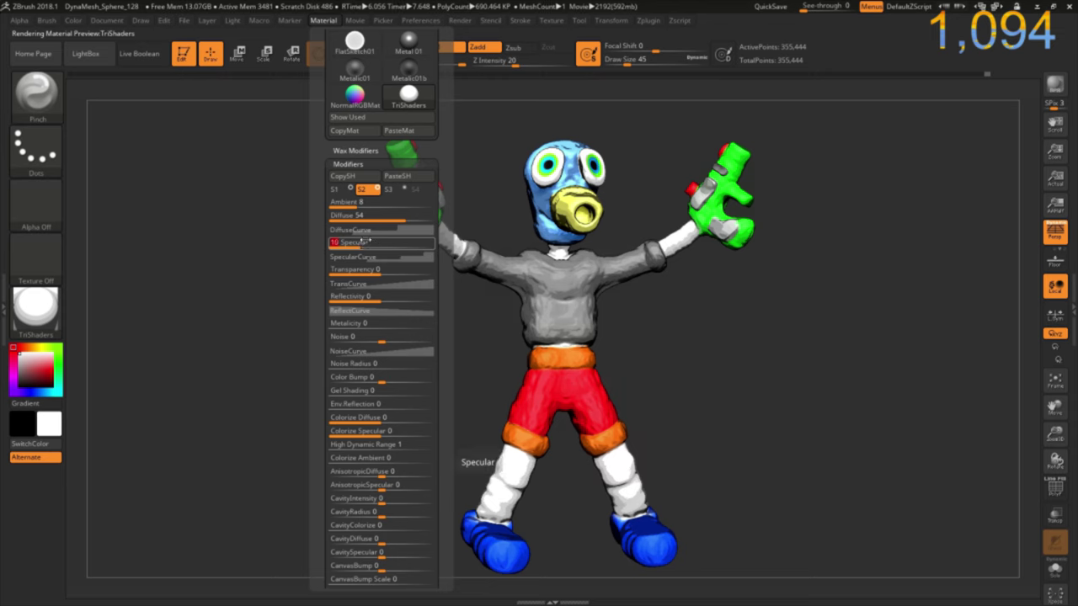
pyautogui.moveTo(335, 153); pyautogui.dragTo(337, 282)
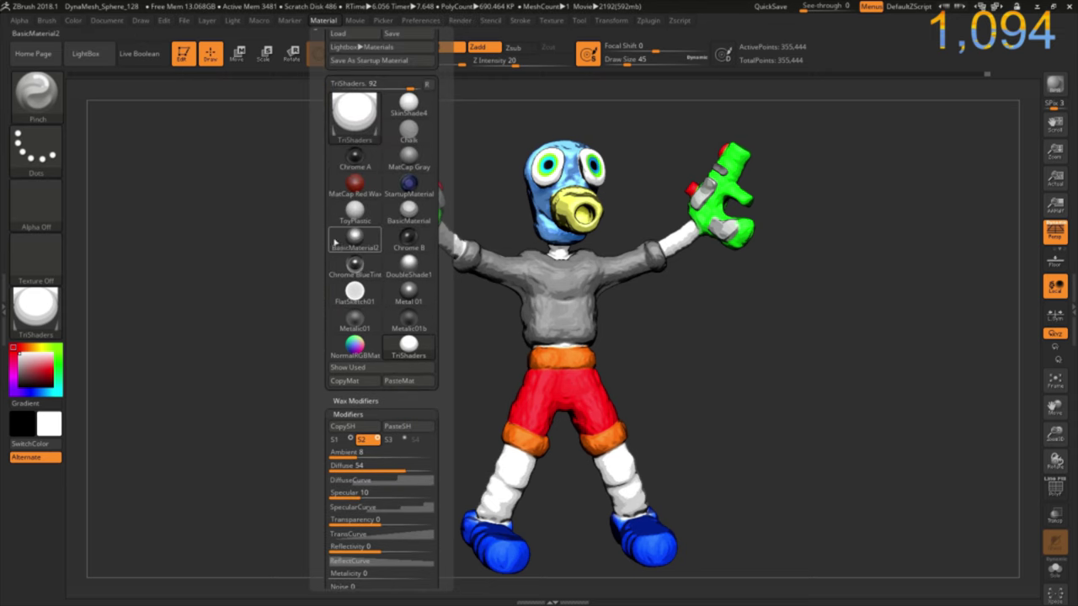
pyautogui.moveTo(354, 266)
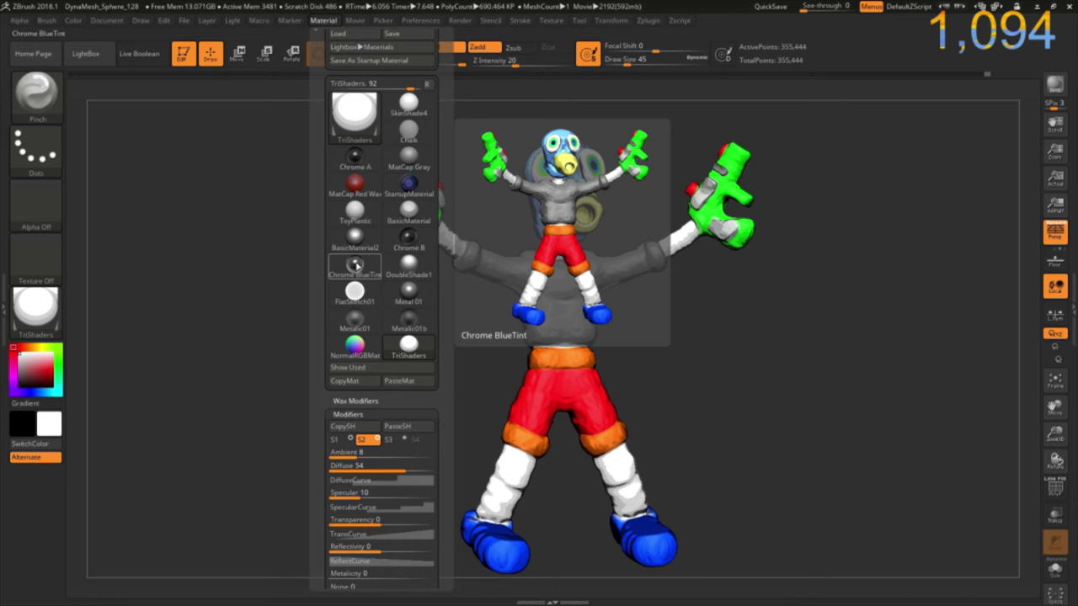
# Copy the Reflect2 material and paste it into TriShaders' third shader.
pyautogui.click(48, 309)
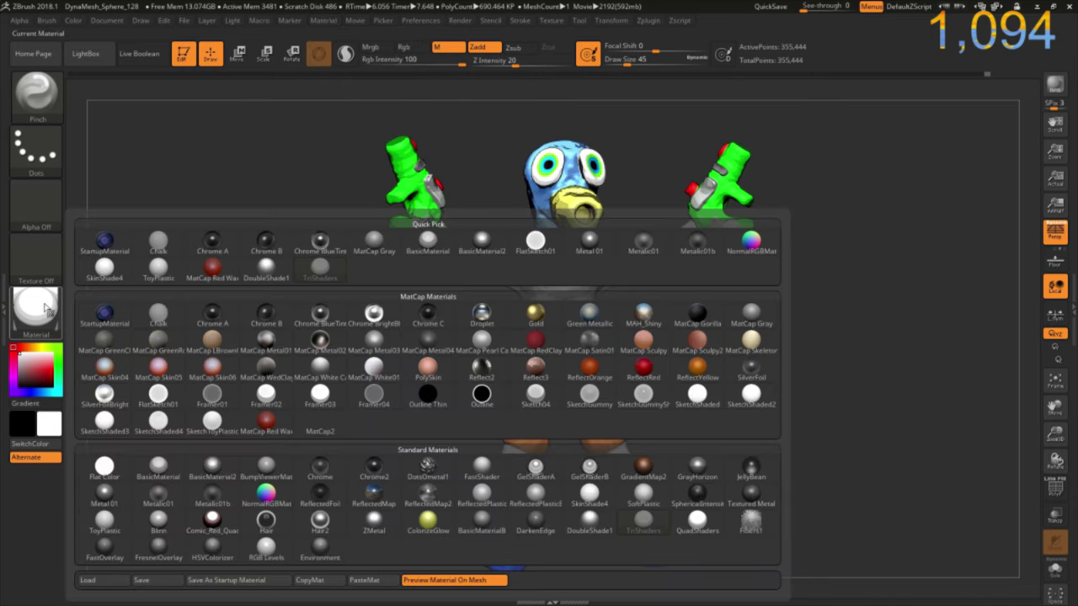
pyautogui.click(470, 373)
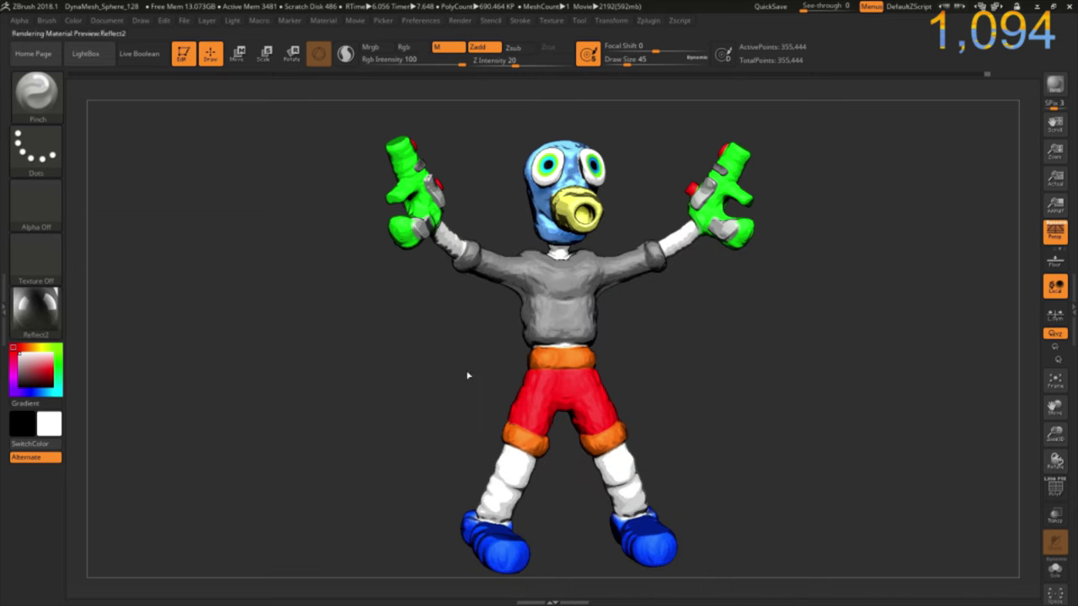
pyautogui.click(324, 20)
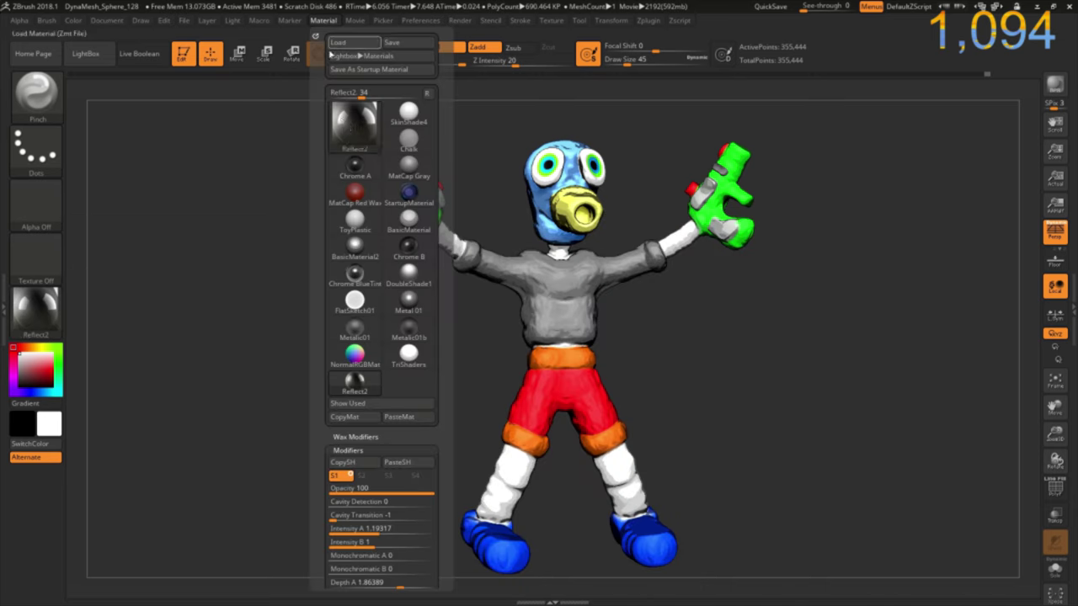
pyautogui.click(357, 418)
pyautogui.click(41, 311)
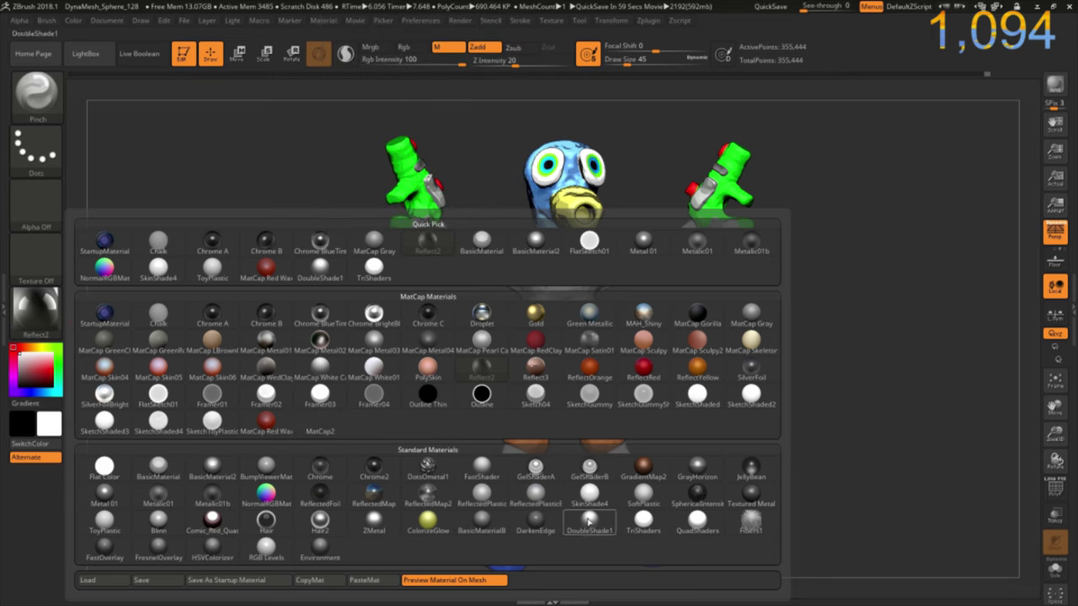
pyautogui.click(644, 522)
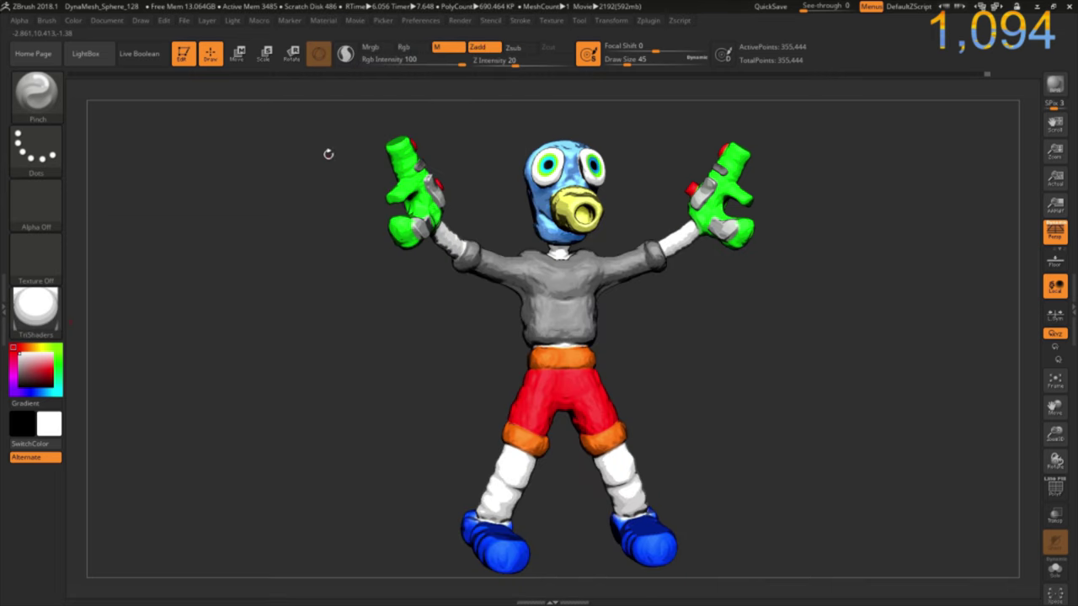
pyautogui.click(323, 21)
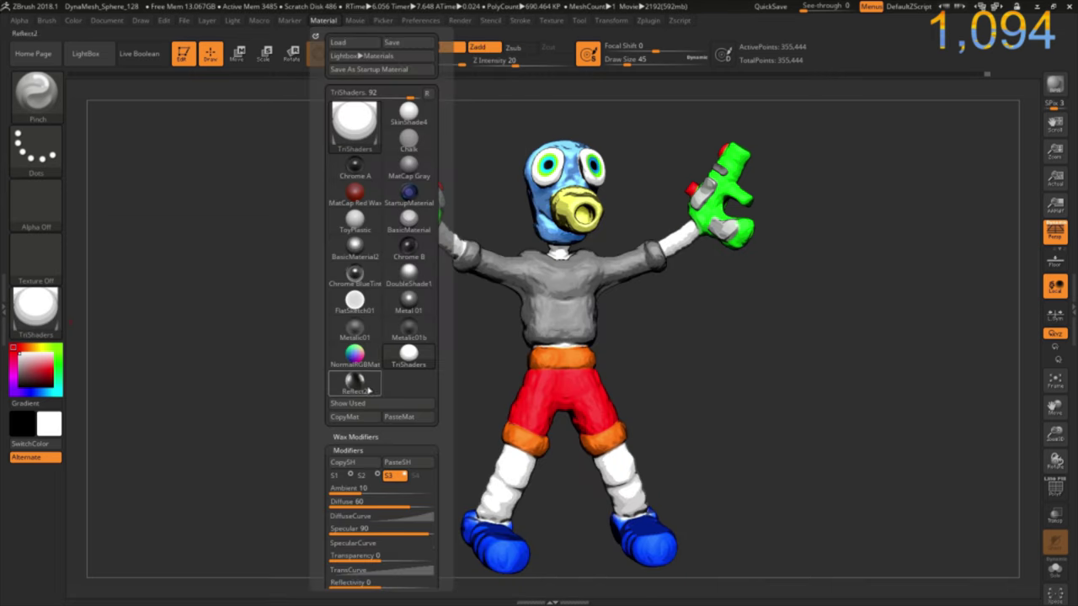
pyautogui.click(410, 466)
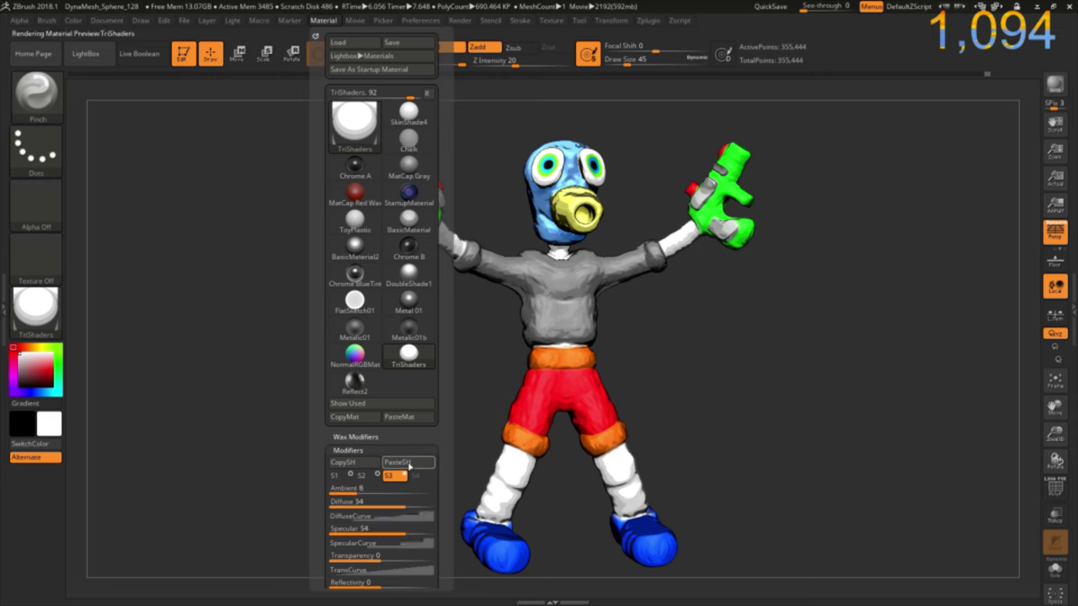
# Paste Reflect2 into the second shader and set the shader blend mode to Multiply.
pyautogui.click(403, 475)
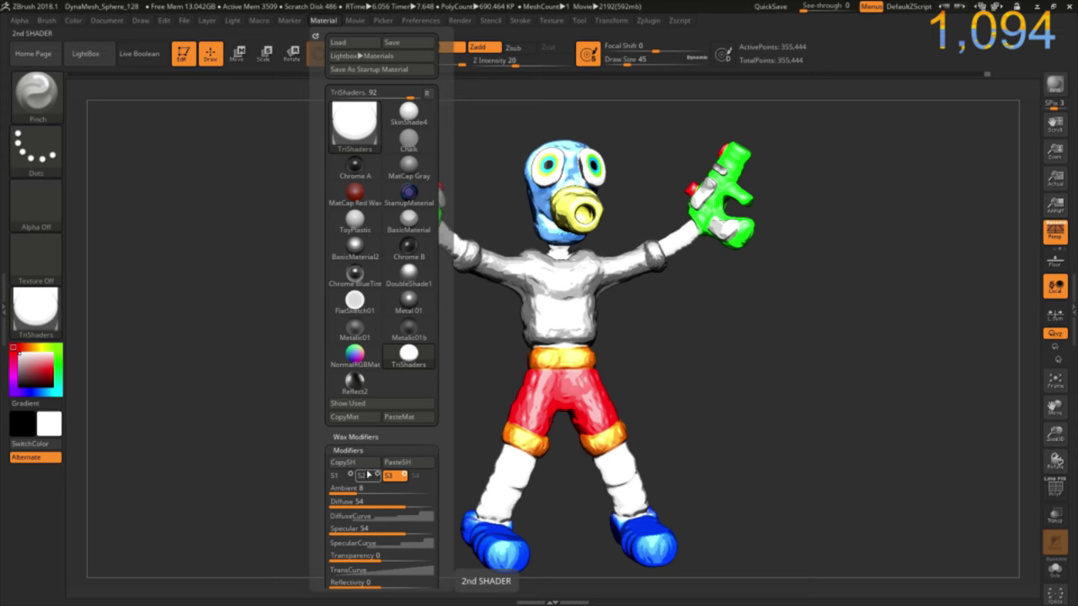
pyautogui.click(368, 476)
pyautogui.click(398, 463)
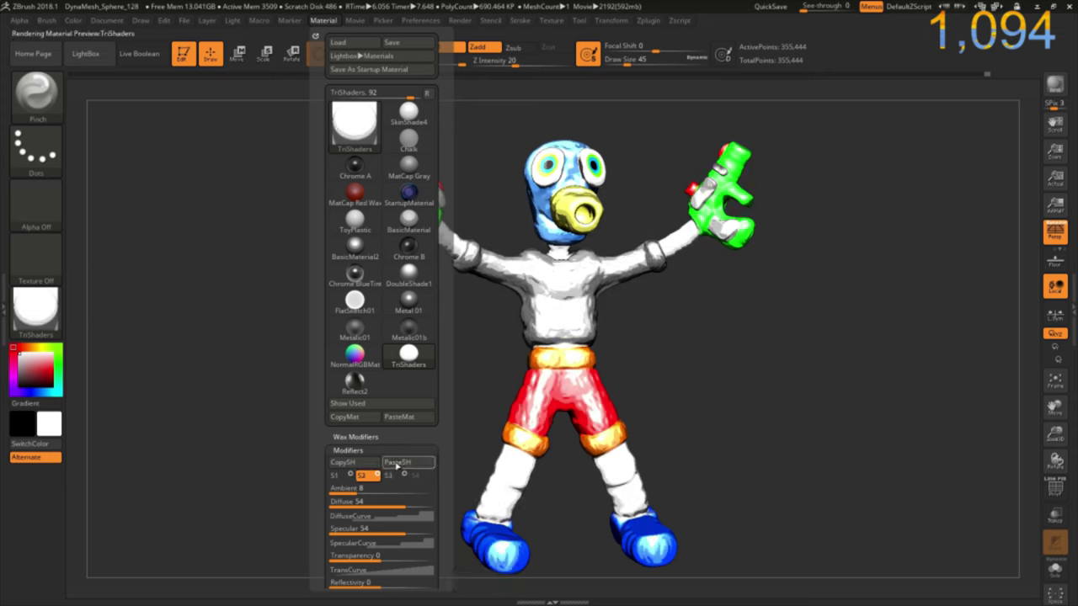
pyautogui.click(337, 450)
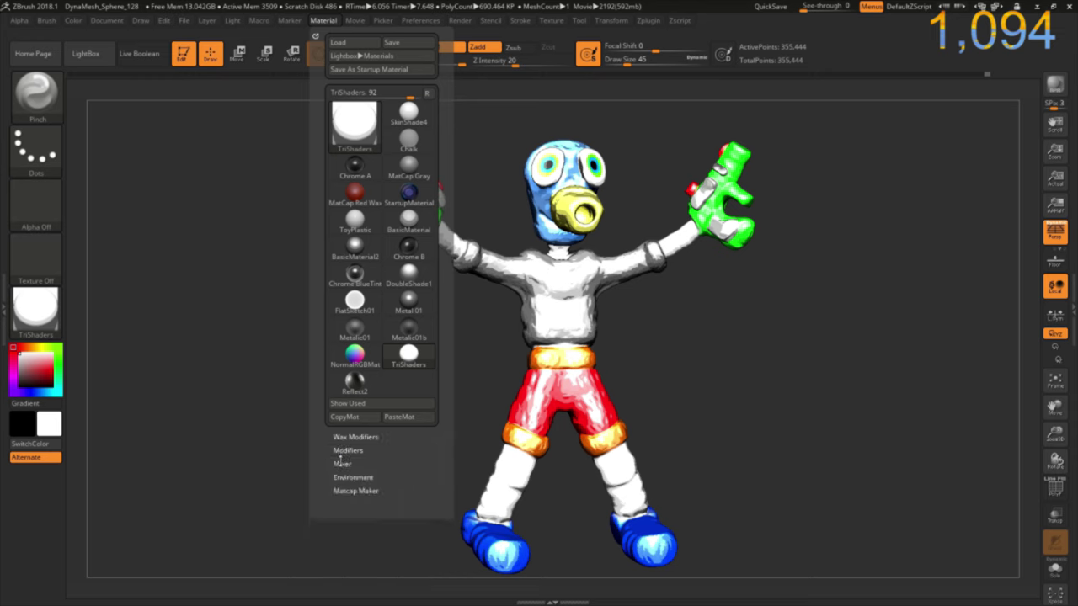
pyautogui.click(341, 462)
pyautogui.click(352, 519)
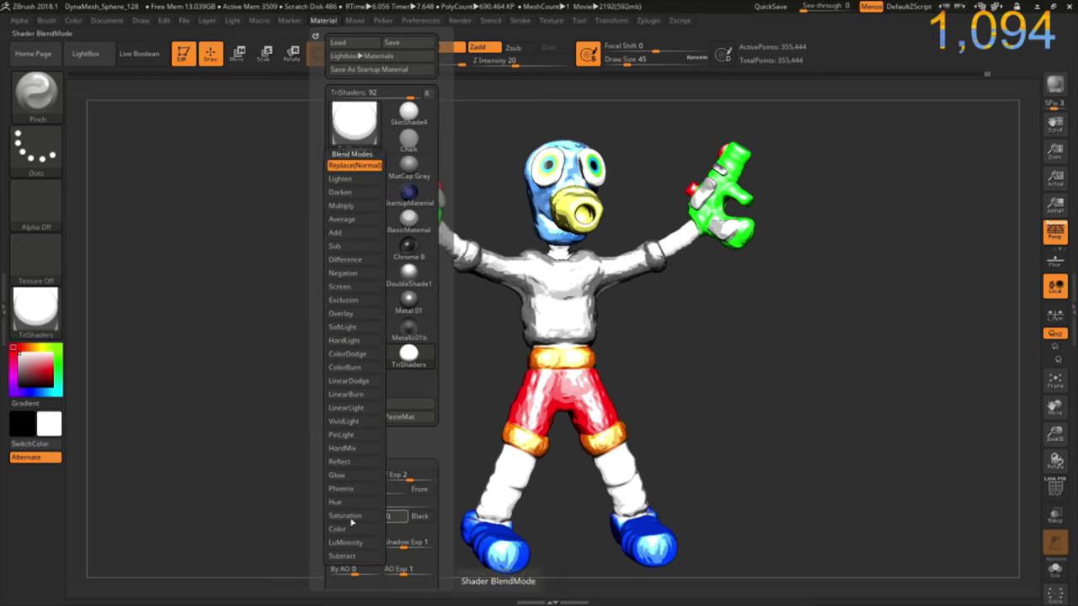
pyautogui.click(345, 206)
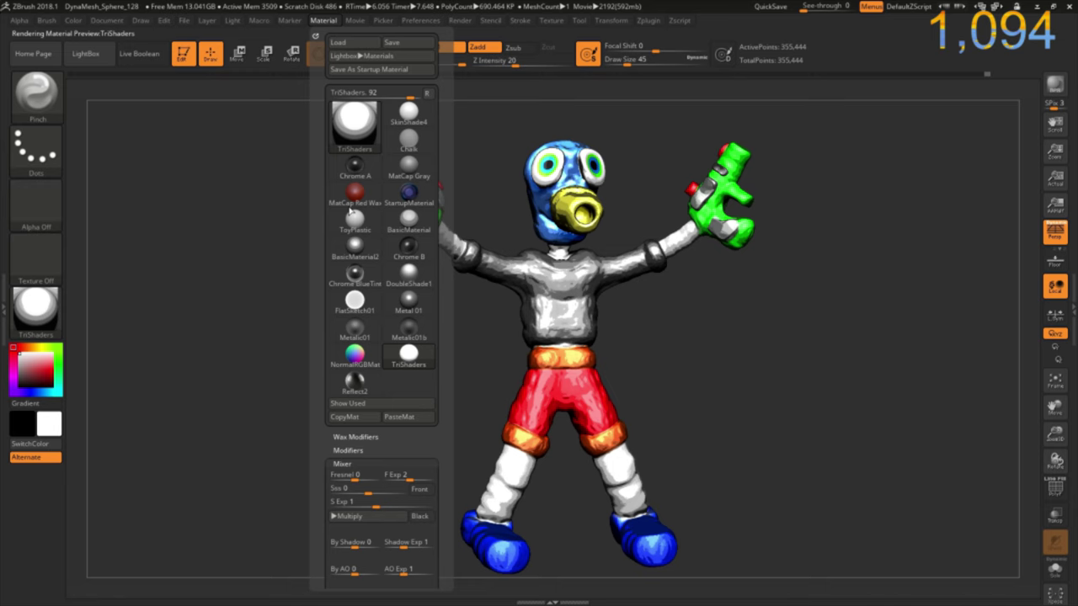
# Enable the S3 shader in Material Modifiers, then orbit to review the darker toon shading.
pyautogui.moveTo(639, 377); pyautogui.dragTo(674, 379)
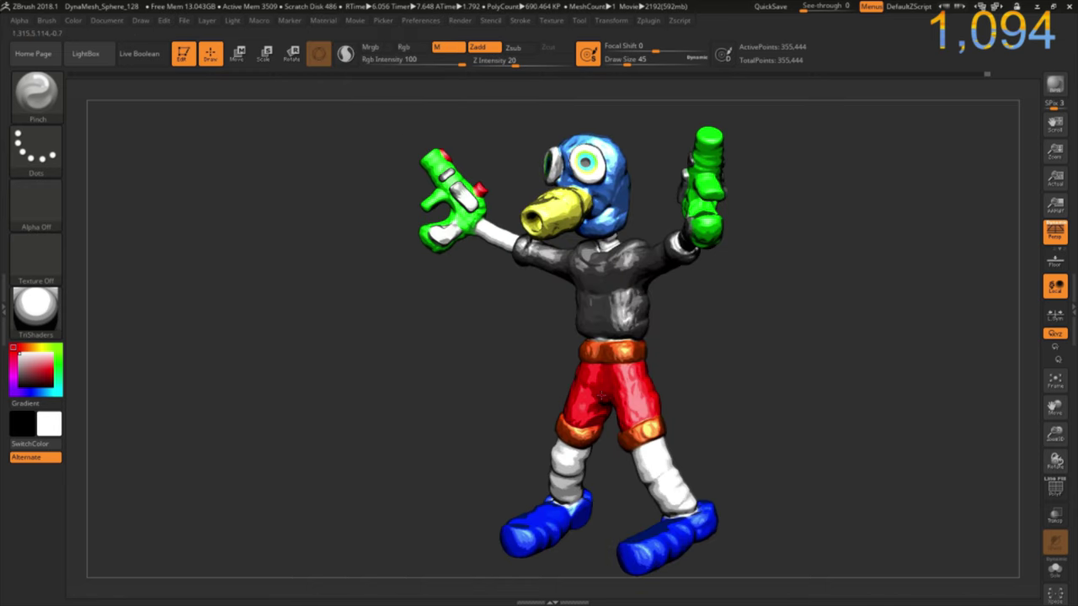
pyautogui.scroll(5, 682, 360)
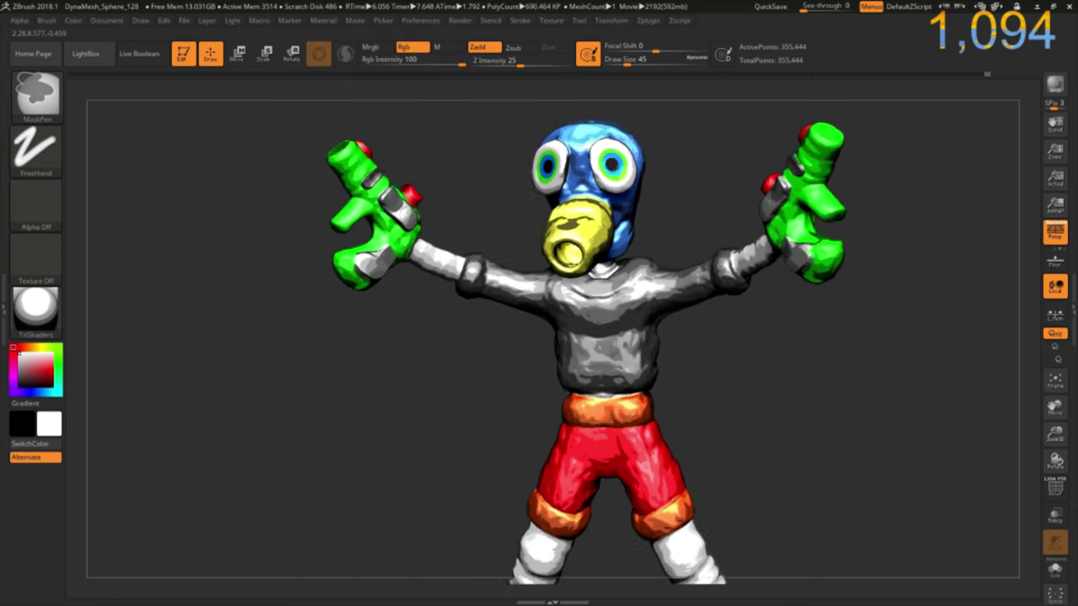
pyautogui.click(311, 20)
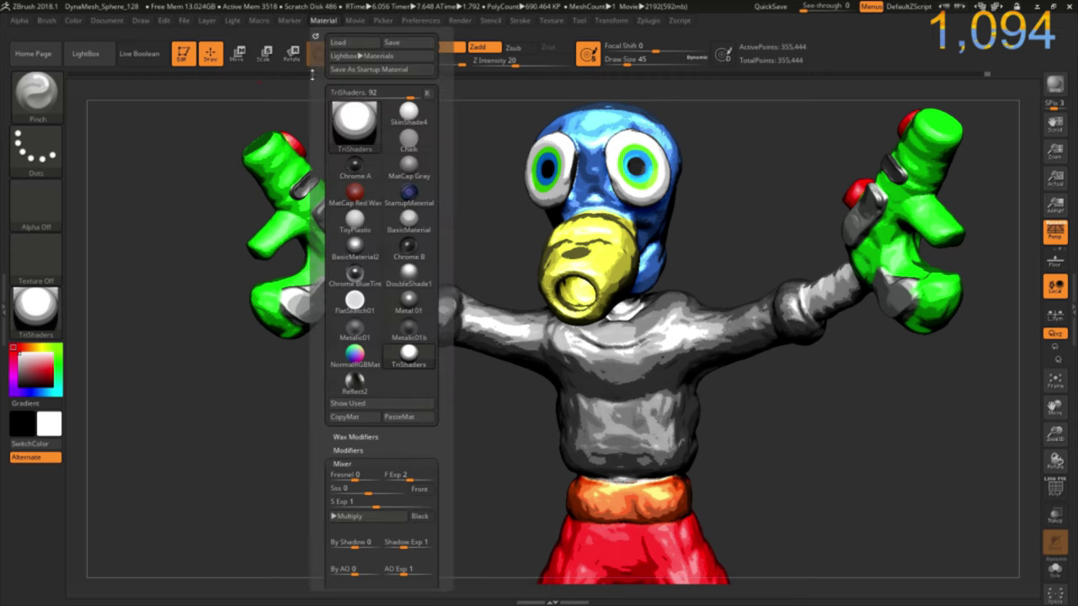
pyautogui.click(339, 462)
pyautogui.click(341, 451)
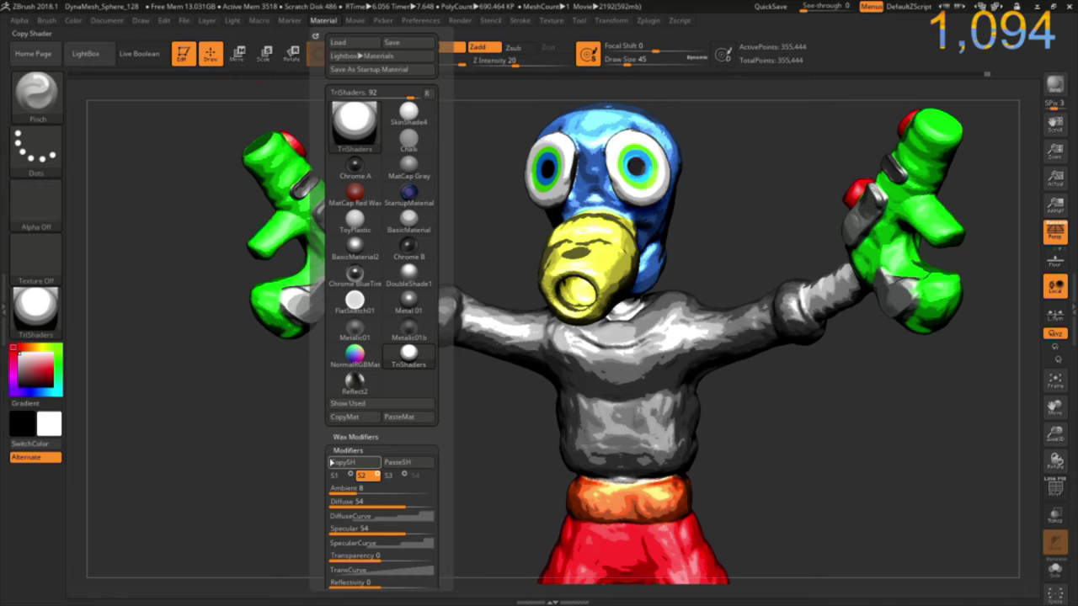
pyautogui.click(405, 477)
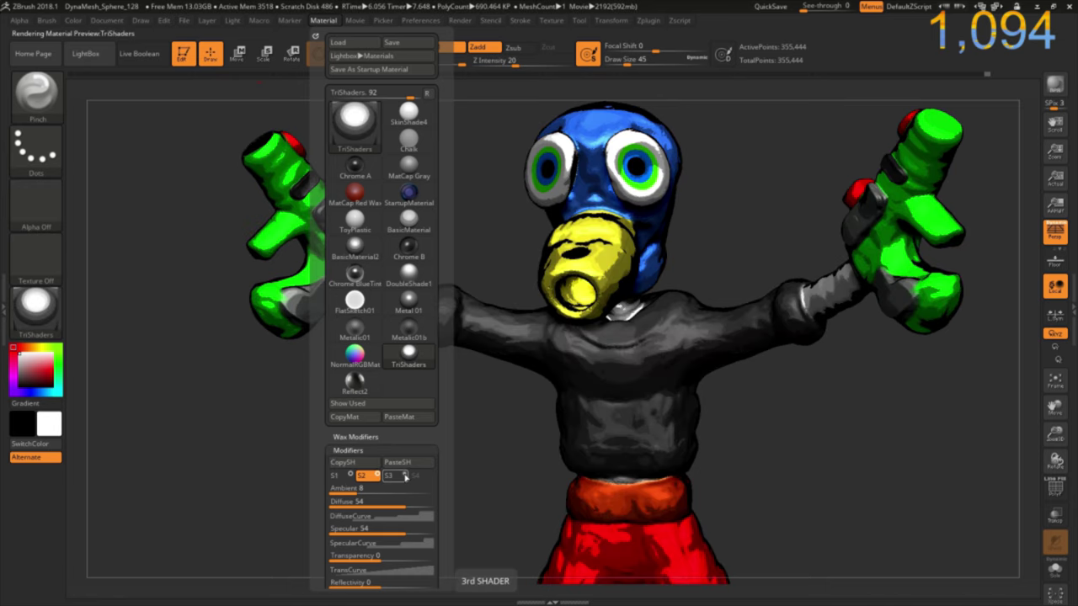
pyautogui.moveTo(729, 404)
pyautogui.mouseDown()
pyautogui.moveTo(749, 426)
pyautogui.moveTo(667, 355)
pyautogui.mouseUp()
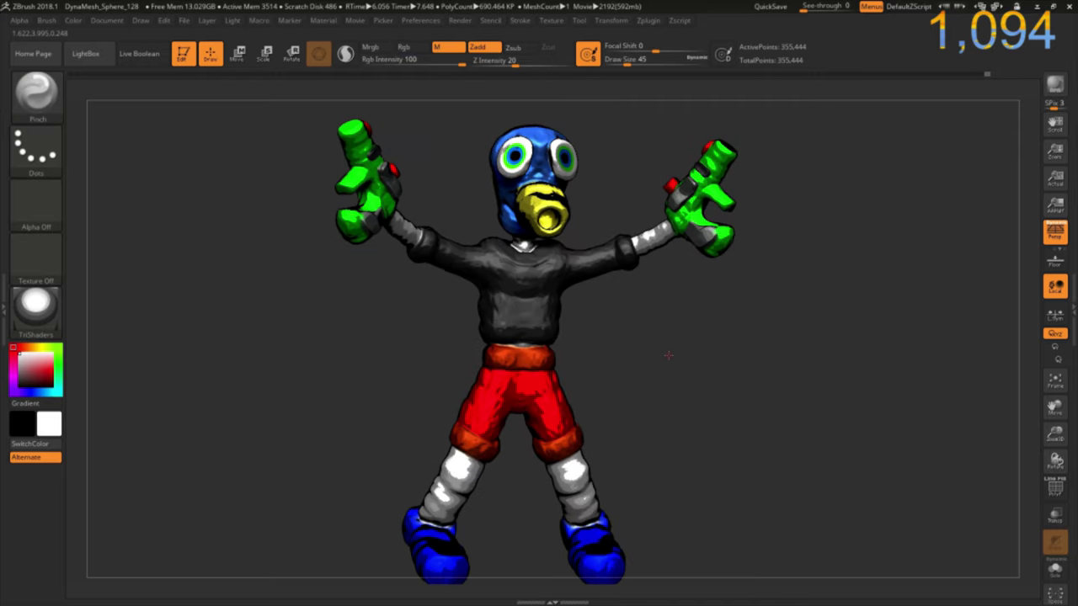
pyautogui.moveTo(617, 333); pyautogui.dragTo(587, 274)
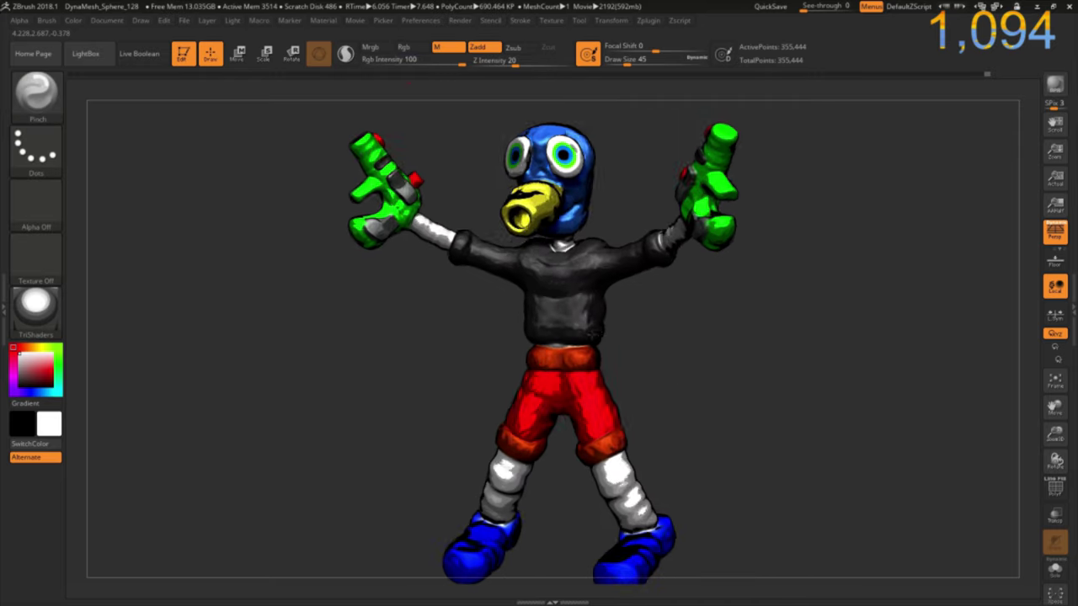
# Lower the mask strength of BPR filter F1.
pyautogui.click(459, 21)
pyautogui.click(491, 223)
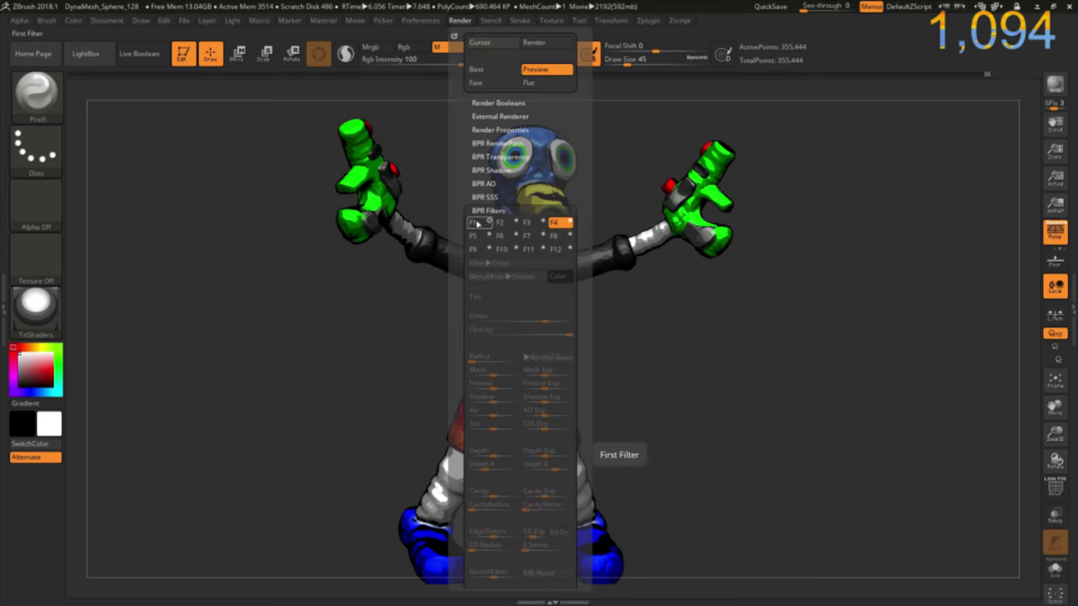
pyautogui.moveTo(494, 370); pyautogui.dragTo(479, 370)
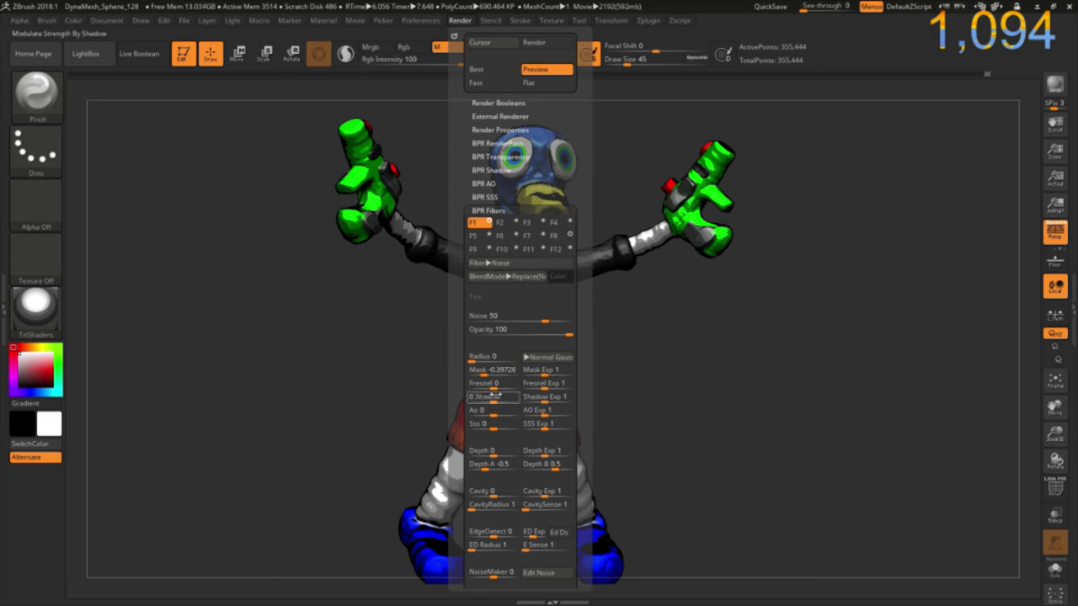
# Make BPR filter F11 a Posterize filter with mask -1.
pyautogui.click(555, 235)
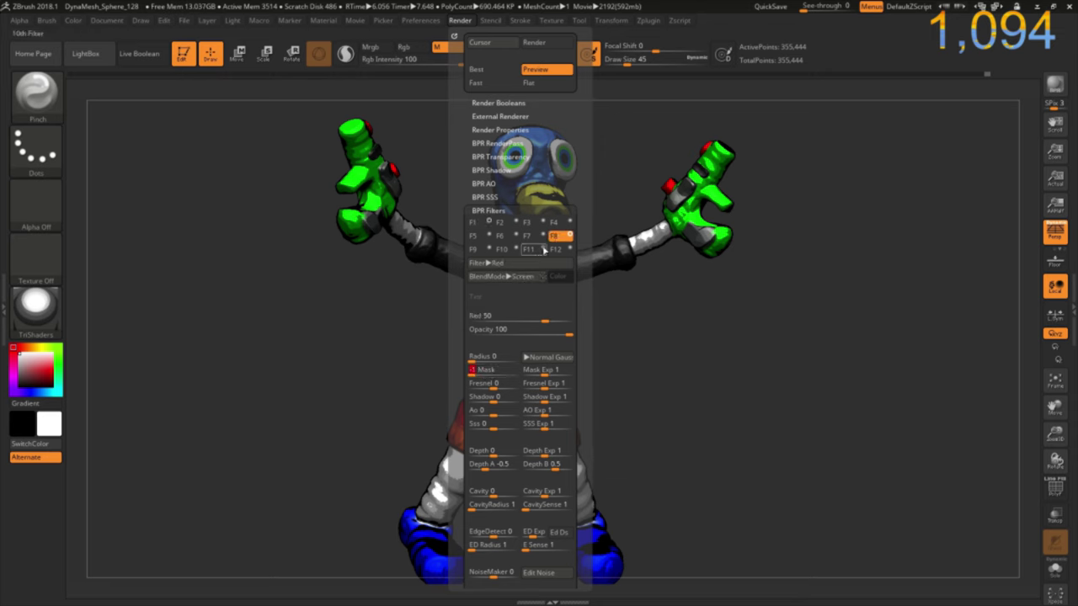
pyautogui.click(543, 251)
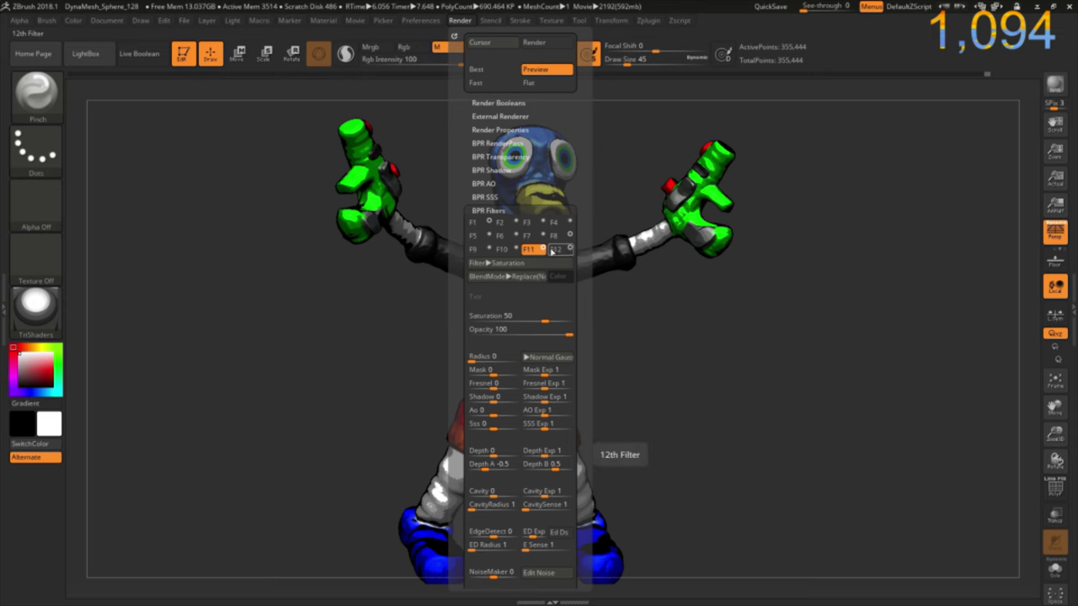
pyautogui.click(501, 263)
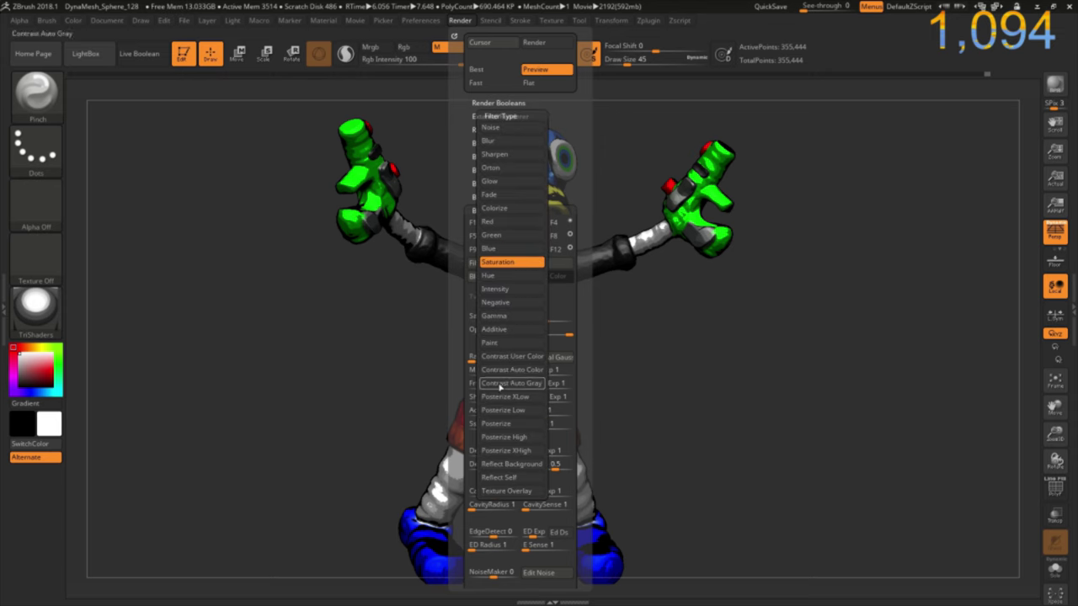
pyautogui.click(492, 426)
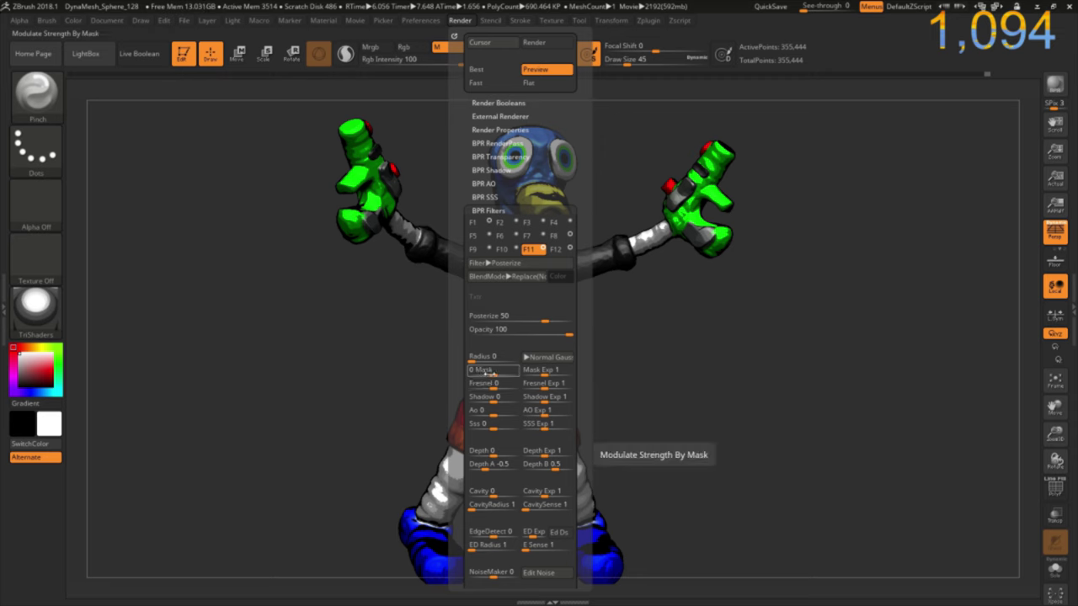
pyautogui.moveTo(484, 371)
pyautogui.mouseDown()
pyautogui.moveTo(472, 370)
pyautogui.moveTo(509, 357)
pyautogui.moveTo(463, 368)
pyautogui.mouseUp()
pyautogui.click(556, 249)
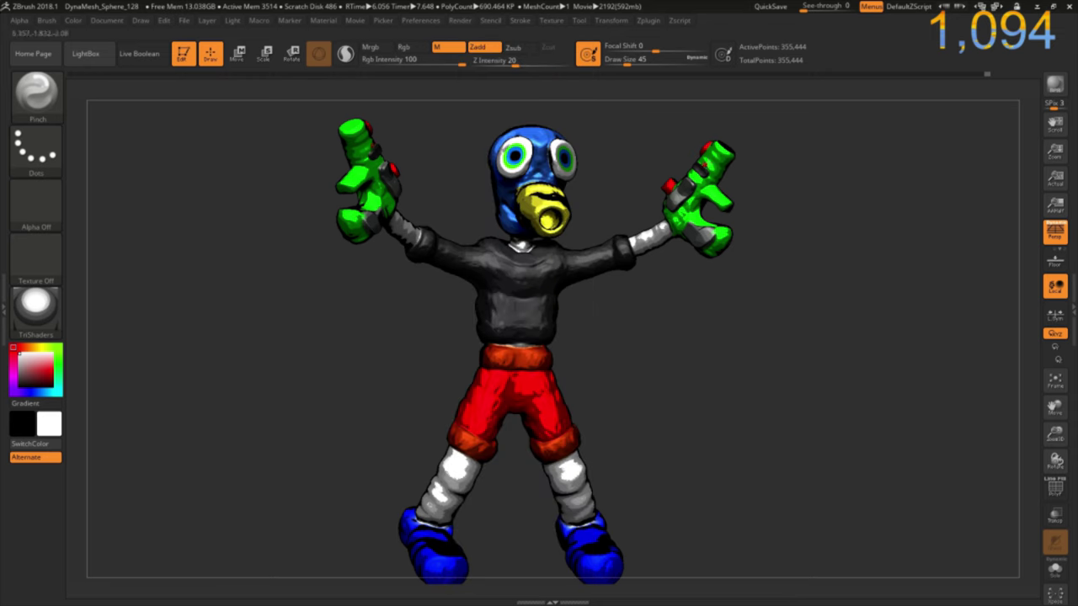
# Run a BPR render showing coloured glowing halos and reopen the Render settings.
pyautogui.click(1055, 85)
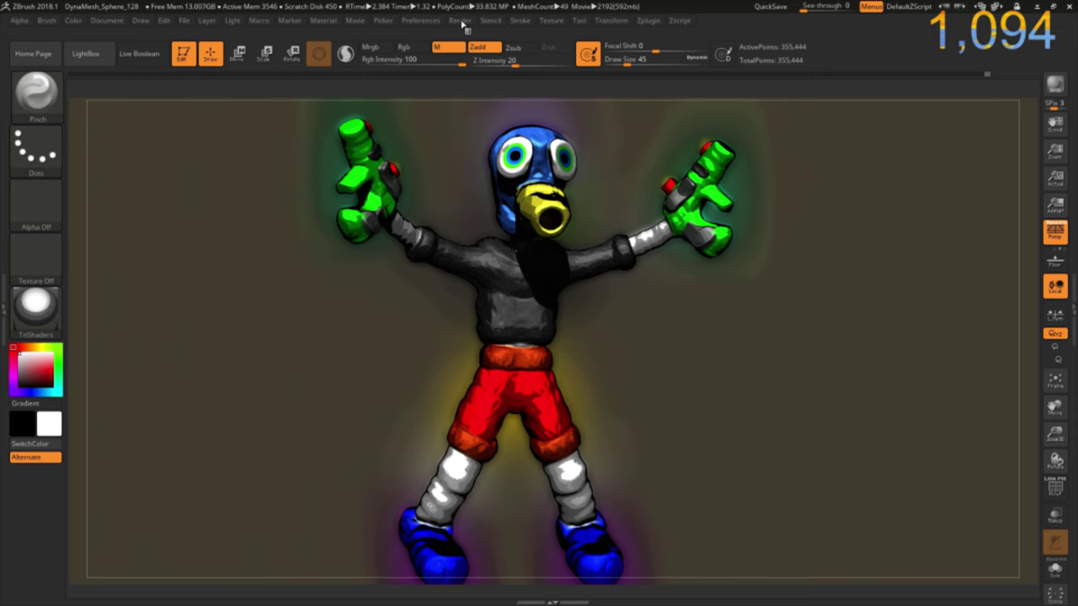
pyautogui.click(460, 21)
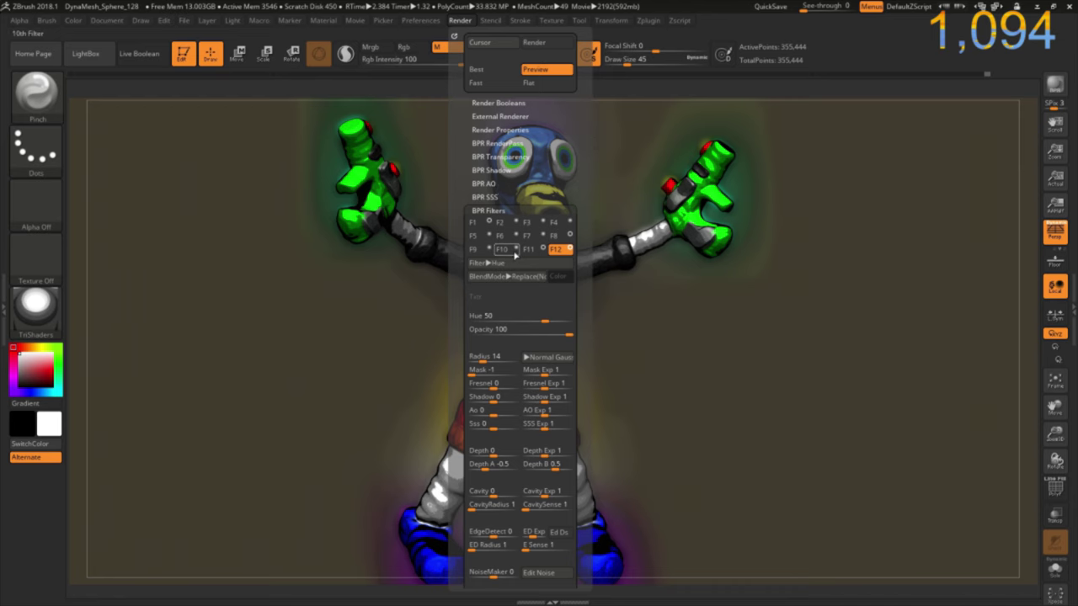
# Set the F12 BPR filter to Noise with radius 0 and strength 34.
pyautogui.click(503, 250)
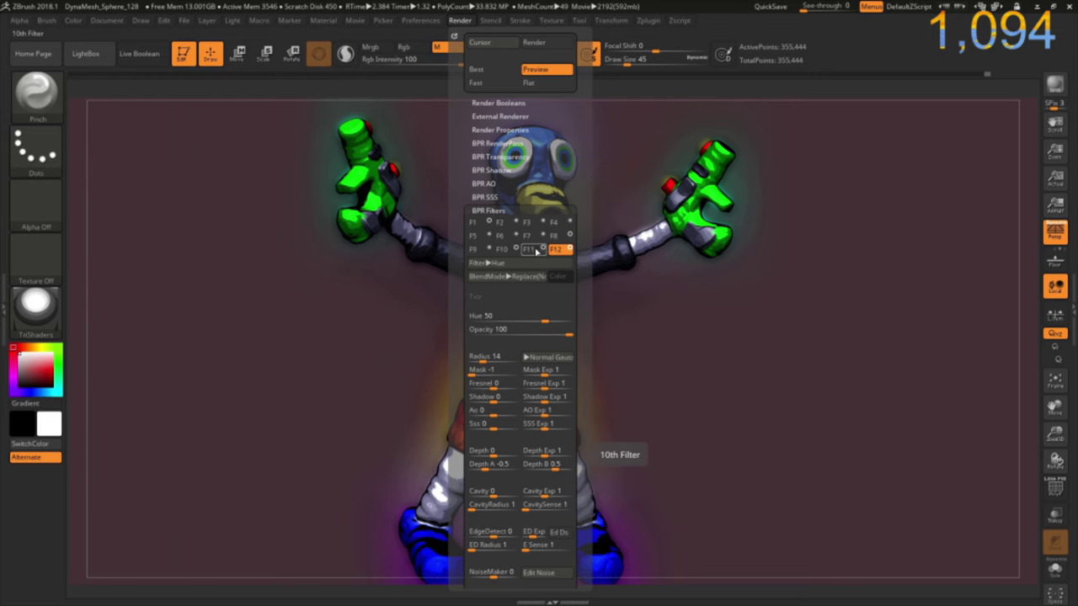
pyautogui.click(495, 264)
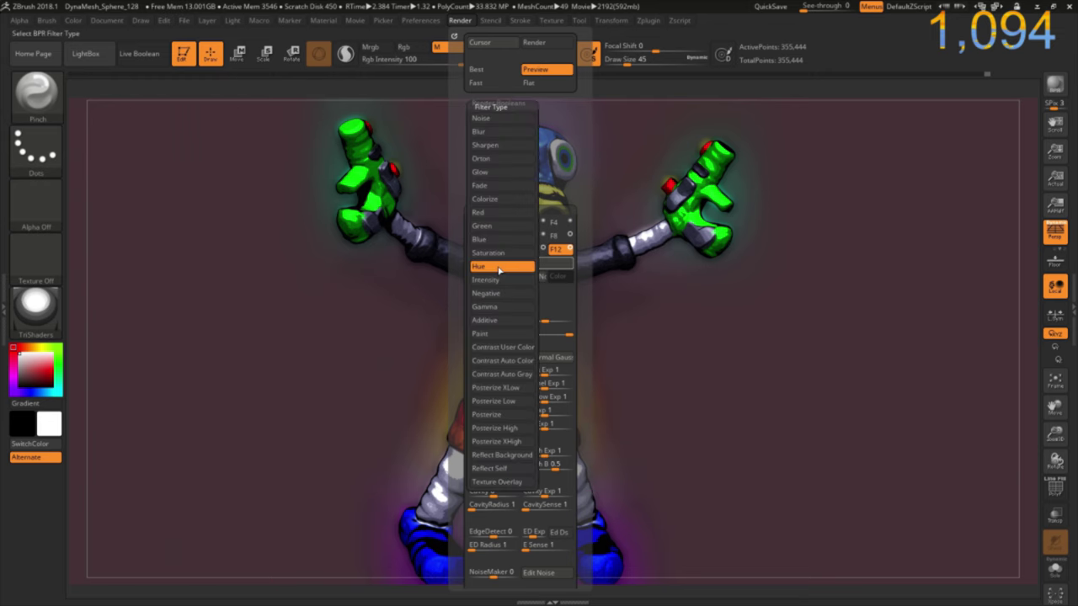
pyautogui.click(499, 120)
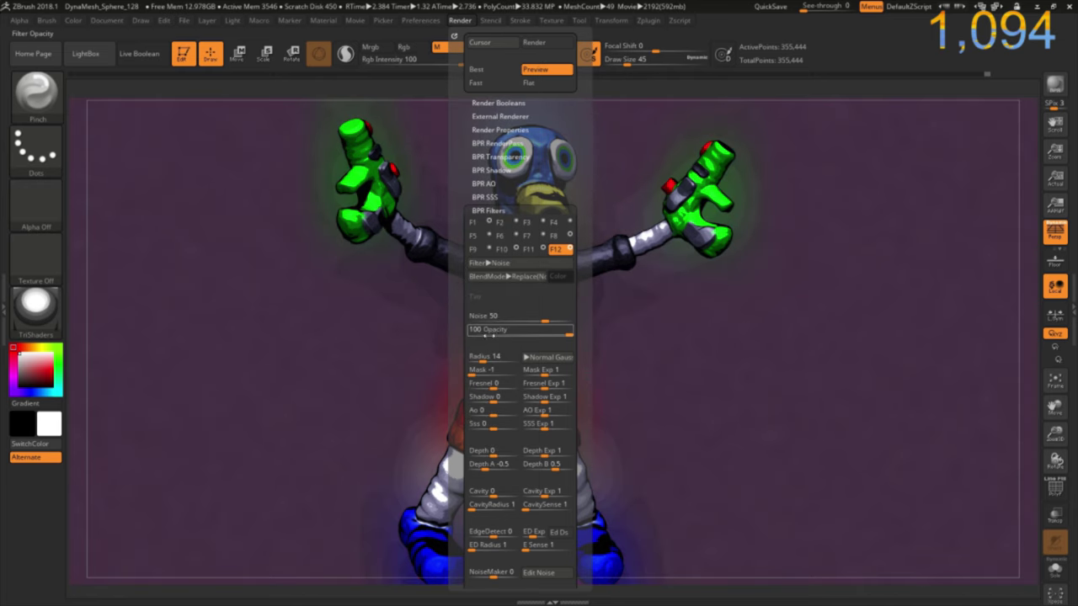
pyautogui.click(470, 359)
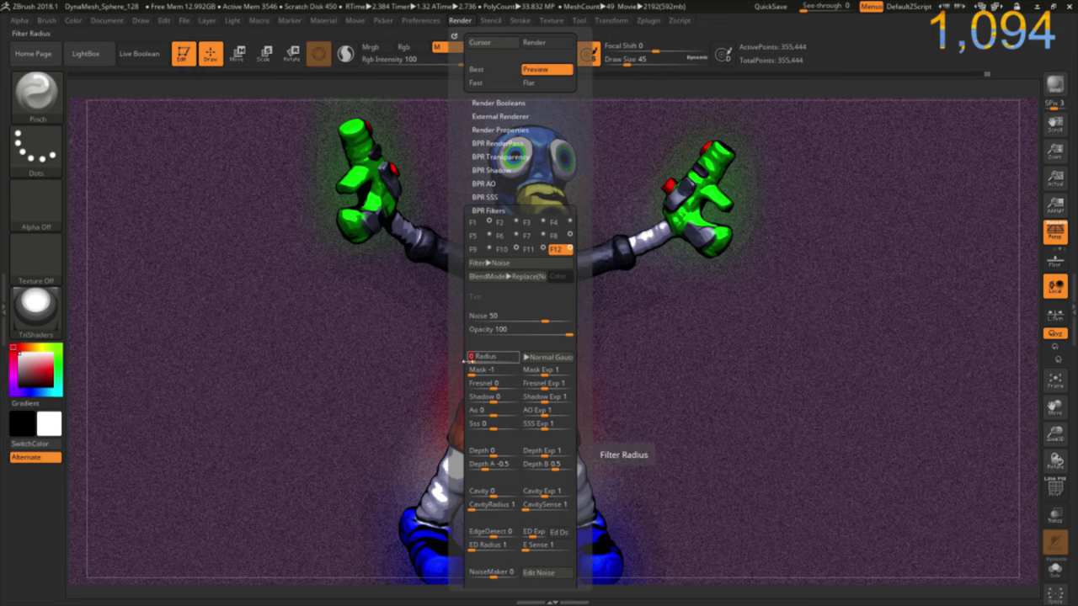
pyautogui.click(510, 317)
pyautogui.moveTo(506, 318); pyautogui.dragTo(537, 321)
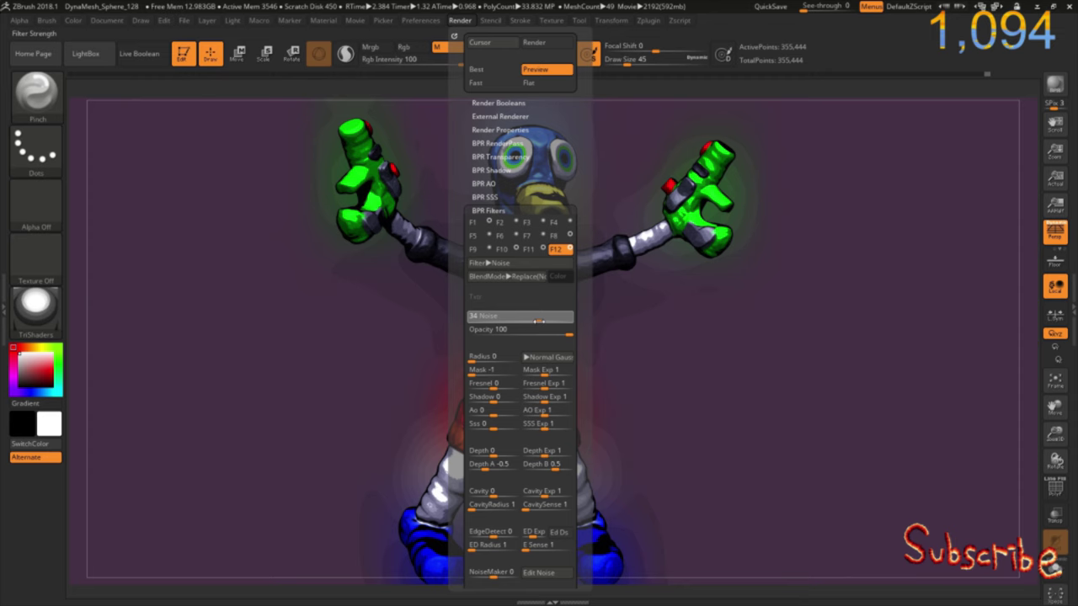
pyautogui.click(538, 320)
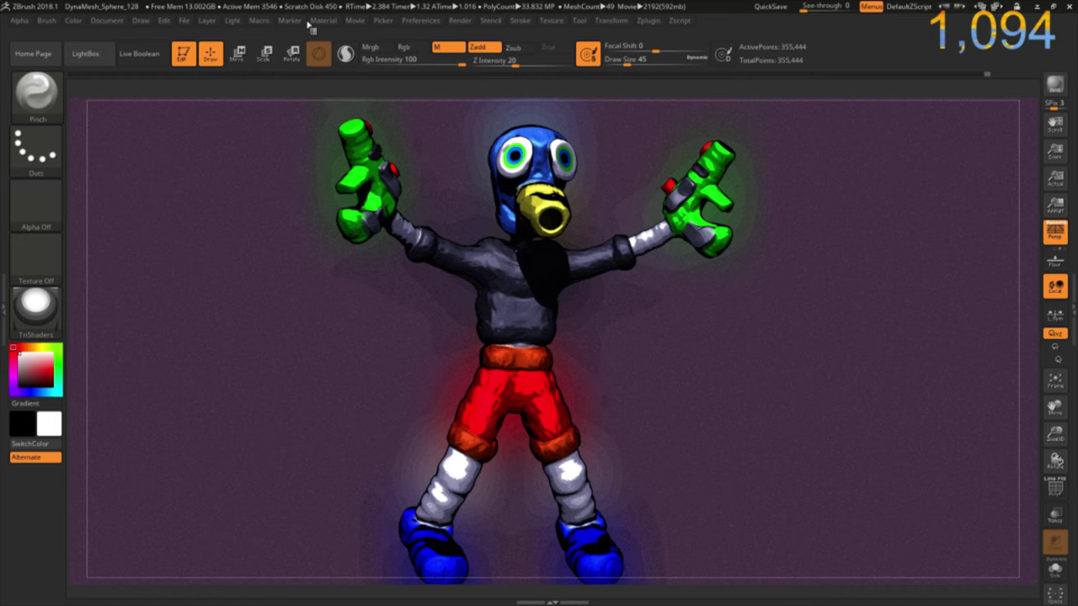
# Show the Movie camera timeline and key a close back view of the head.
pyautogui.click(354, 21)
pyautogui.click(387, 242)
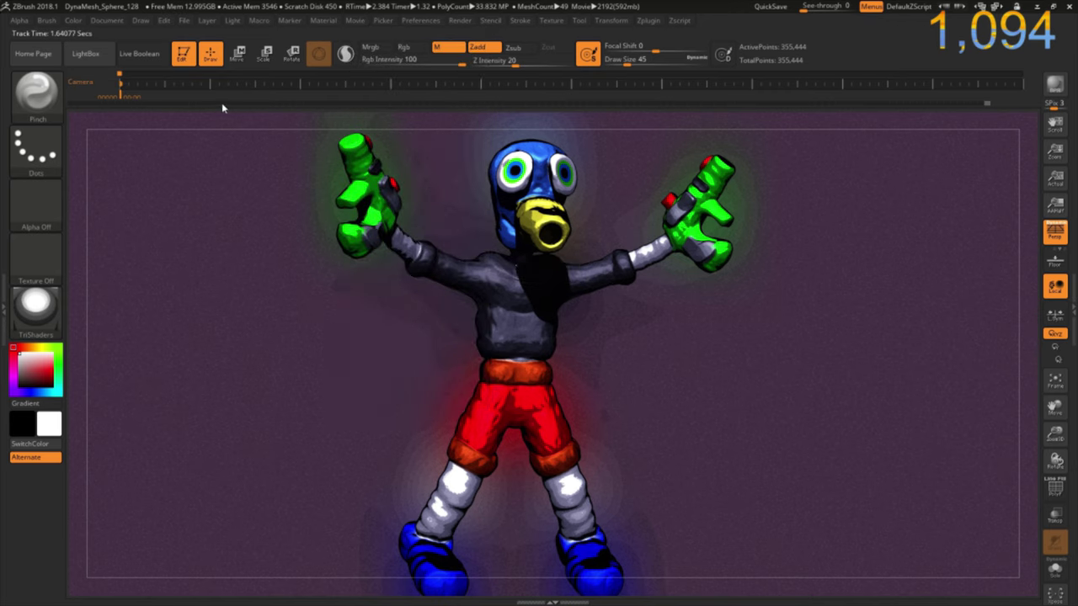
pyautogui.keyDown('ctrl'); pyautogui.moveTo(554, 195); pyautogui.dragTo(629, 295, button='right'); pyautogui.keyUp('ctrl')
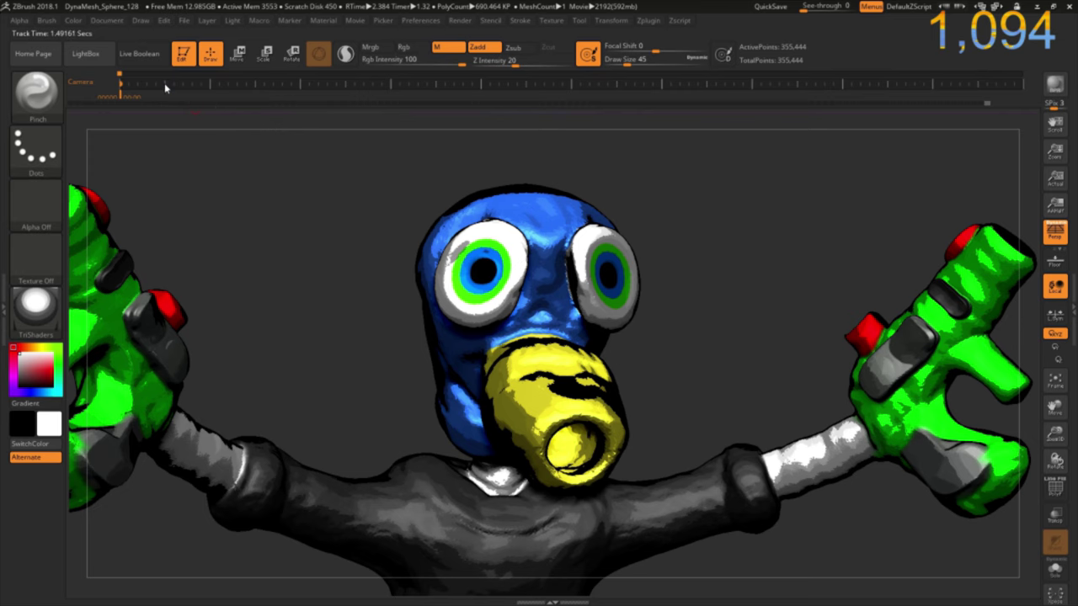
pyautogui.moveTo(714, 305); pyautogui.dragTo(157, 63)
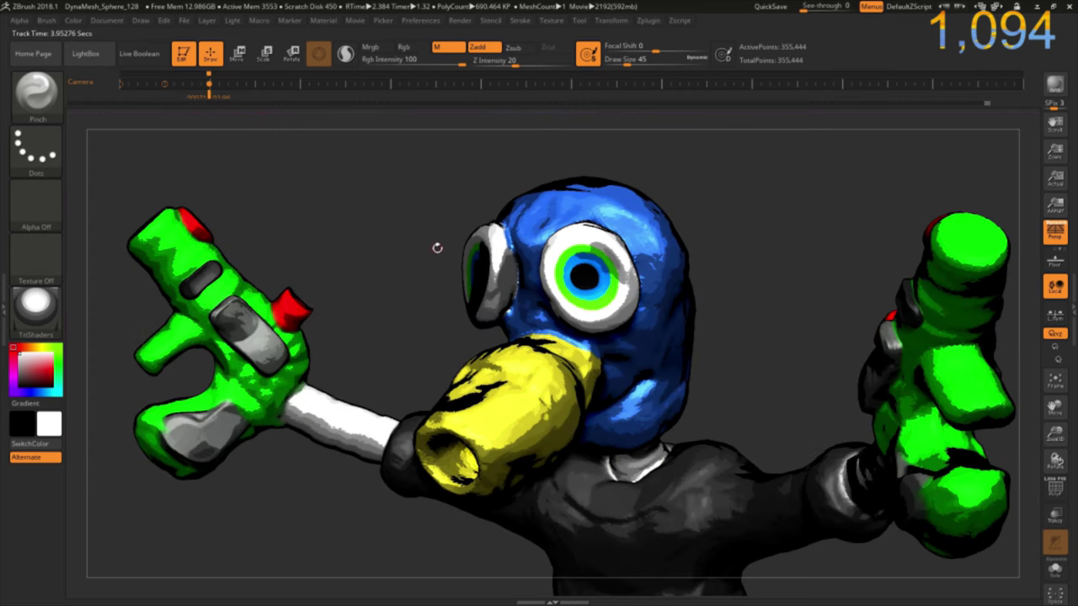
pyautogui.moveTo(754, 370); pyautogui.dragTo(722, 388)
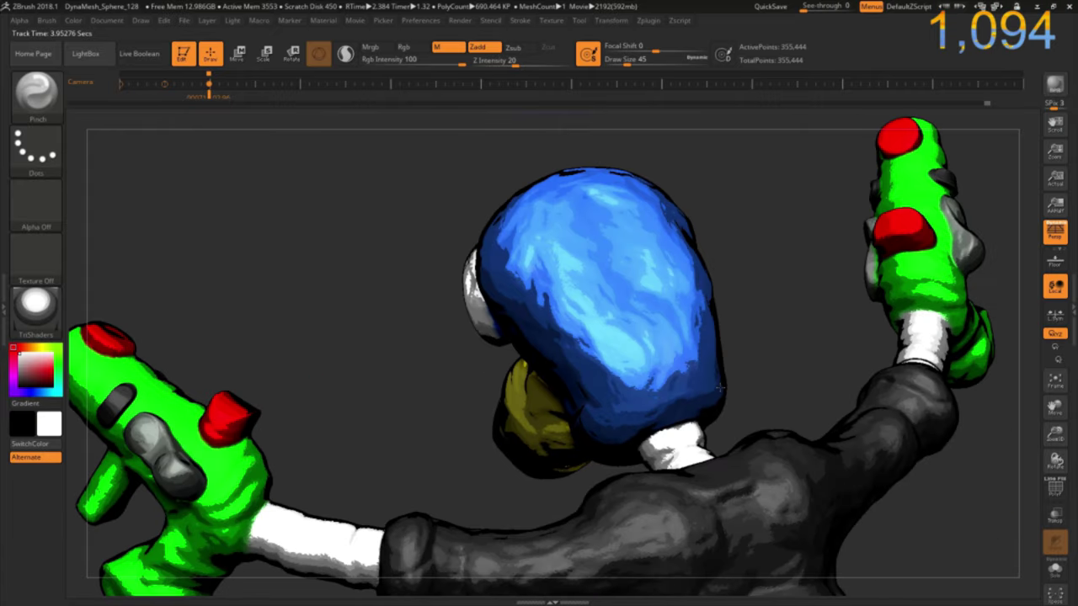
pyautogui.click(253, 91)
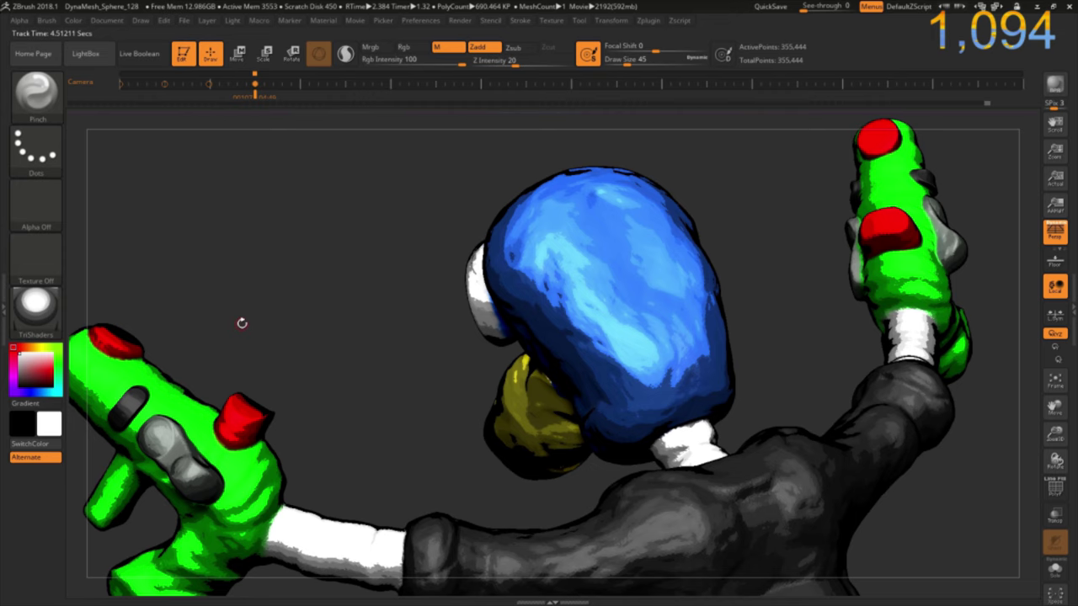
# Add camera keyframes for close-ups of the green left gun-hand.
pyautogui.moveTo(242, 314); pyautogui.dragTo(278, 337)
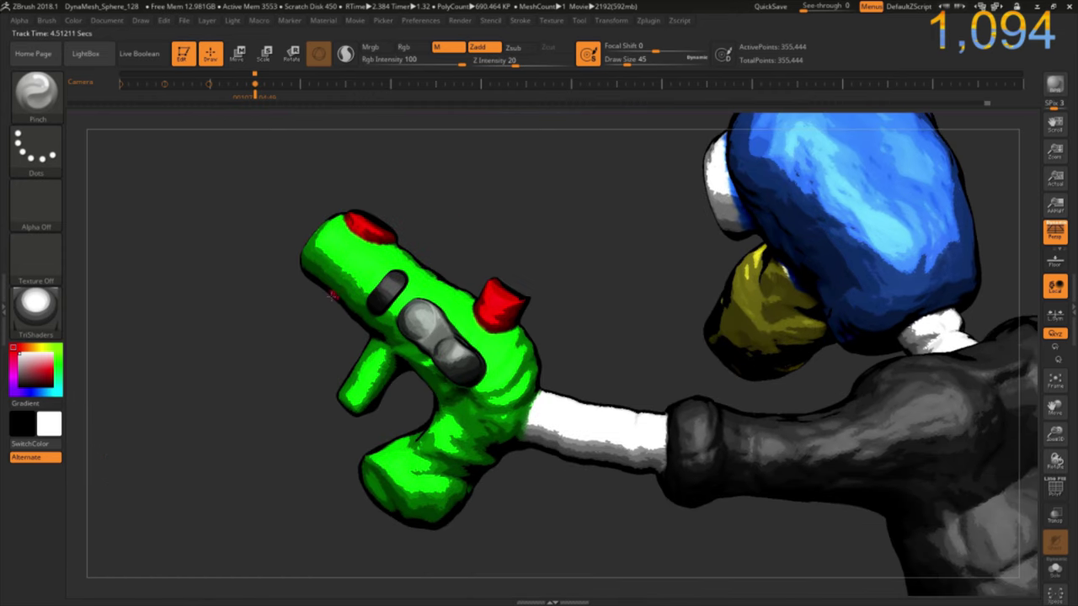
pyautogui.moveTo(236, 365)
pyautogui.mouseDown()
pyautogui.moveTo(297, 335)
pyautogui.moveTo(296, 160)
pyautogui.mouseUp()
pyautogui.click(299, 87)
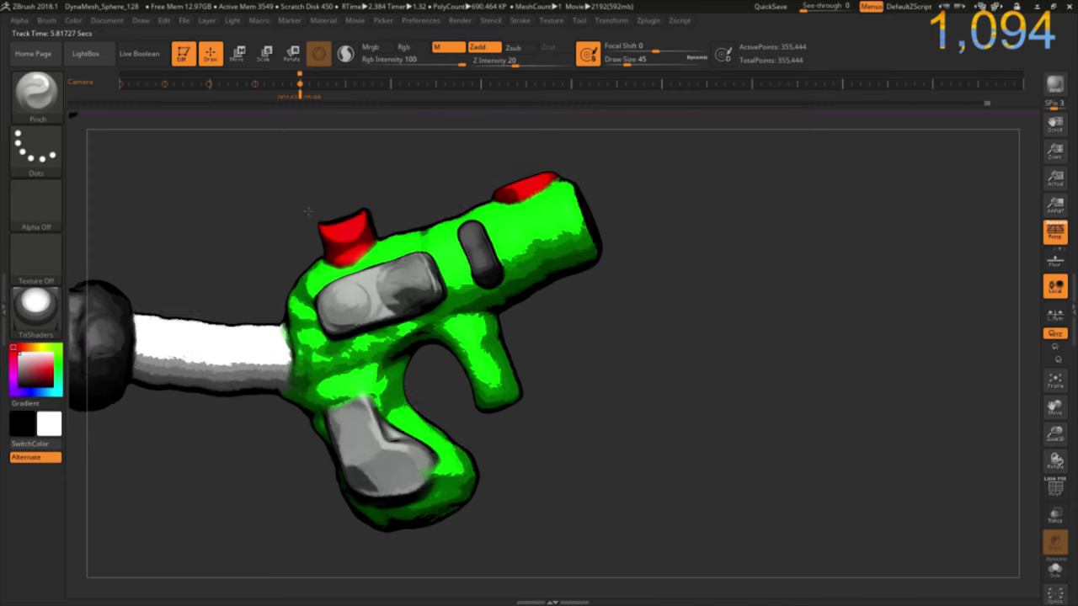
pyautogui.click(346, 87)
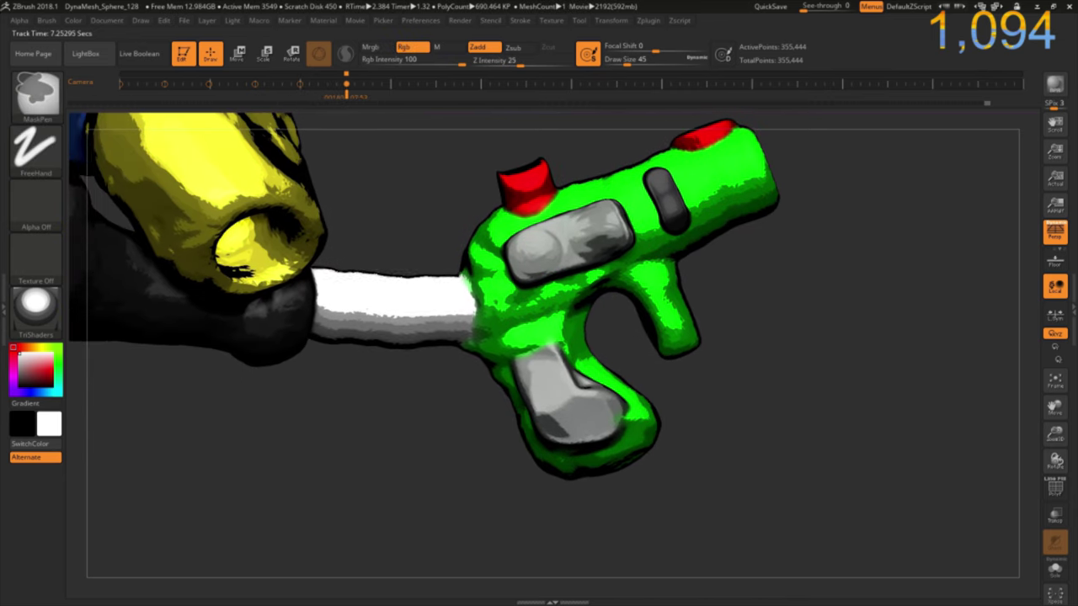
pyautogui.press('b')
pyautogui.press('p')
pyautogui.press('i')
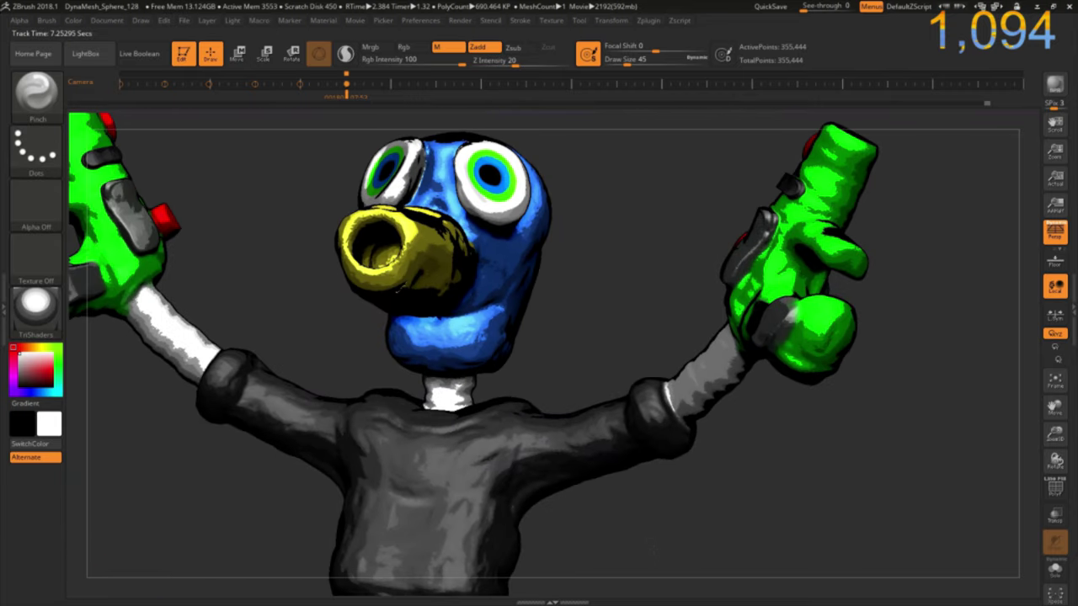
# Key upper-body and shorts views, then frame the legs and shoes from the side.
pyautogui.click(392, 85)
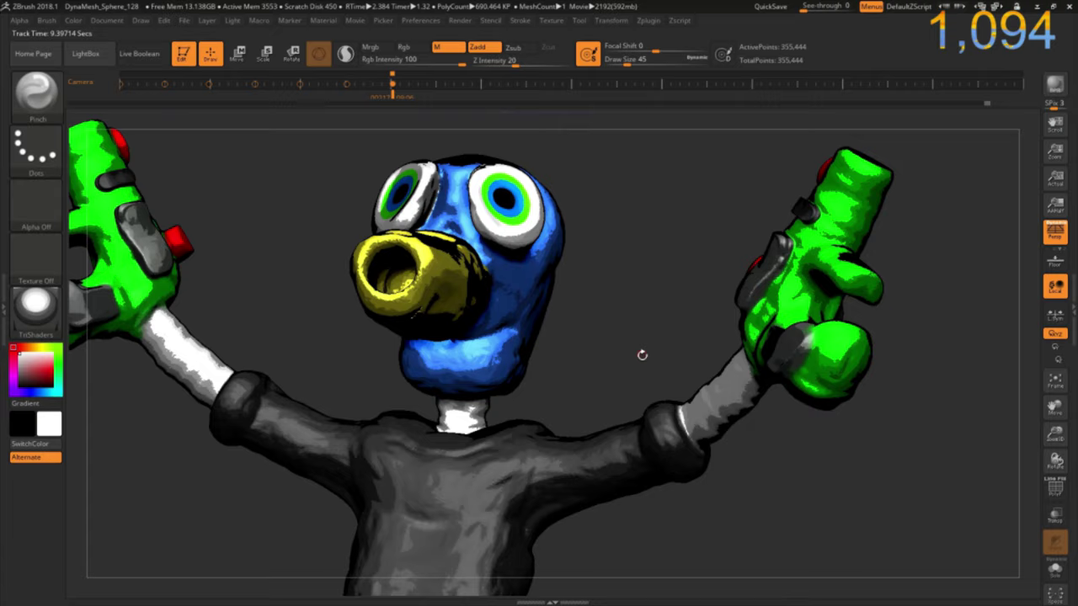
pyautogui.click(437, 85)
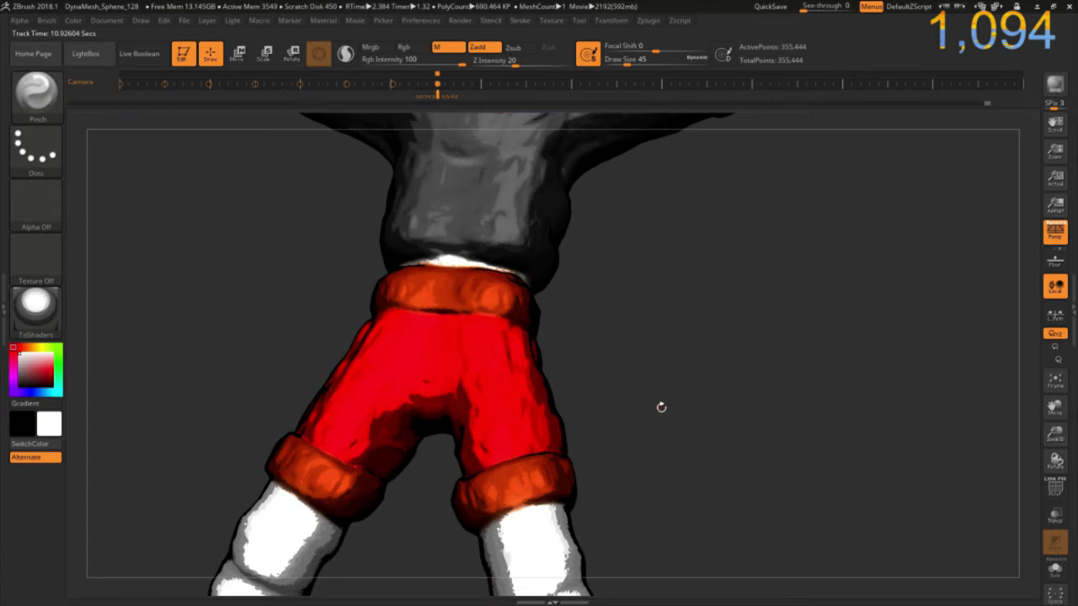
pyautogui.keyDown('alt'); pyautogui.moveTo(694, 456); pyautogui.dragTo(571, 214); pyautogui.keyUp('alt')
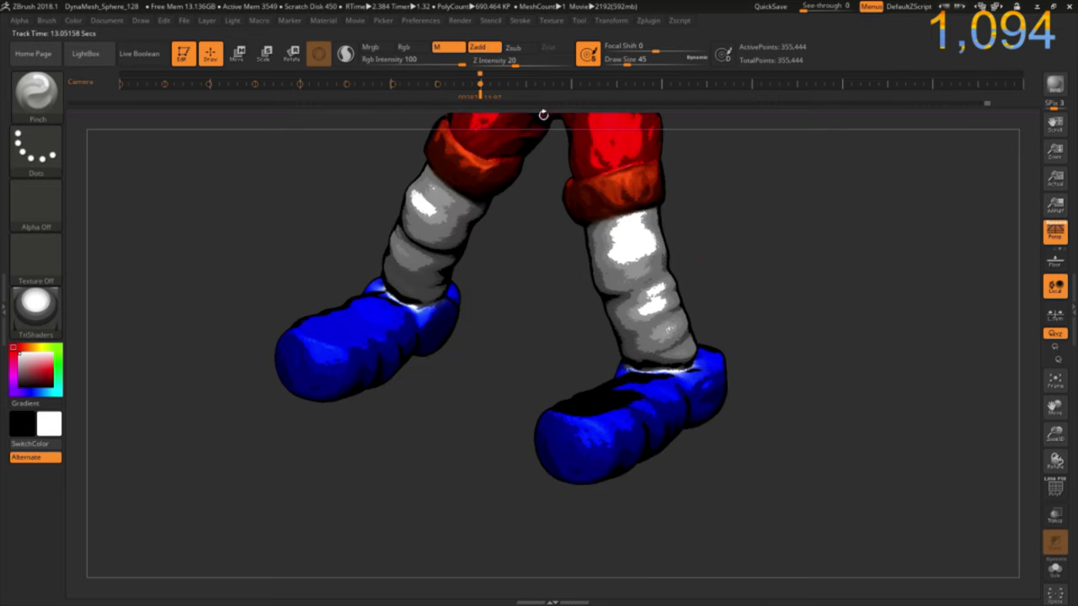
pyautogui.moveTo(543, 115)
pyautogui.keyDown('alt'); pyautogui.mouseDown()
pyautogui.moveTo(716, 323)
pyautogui.moveTo(359, 394)
pyautogui.mouseUp(); pyautogui.keyUp('alt')
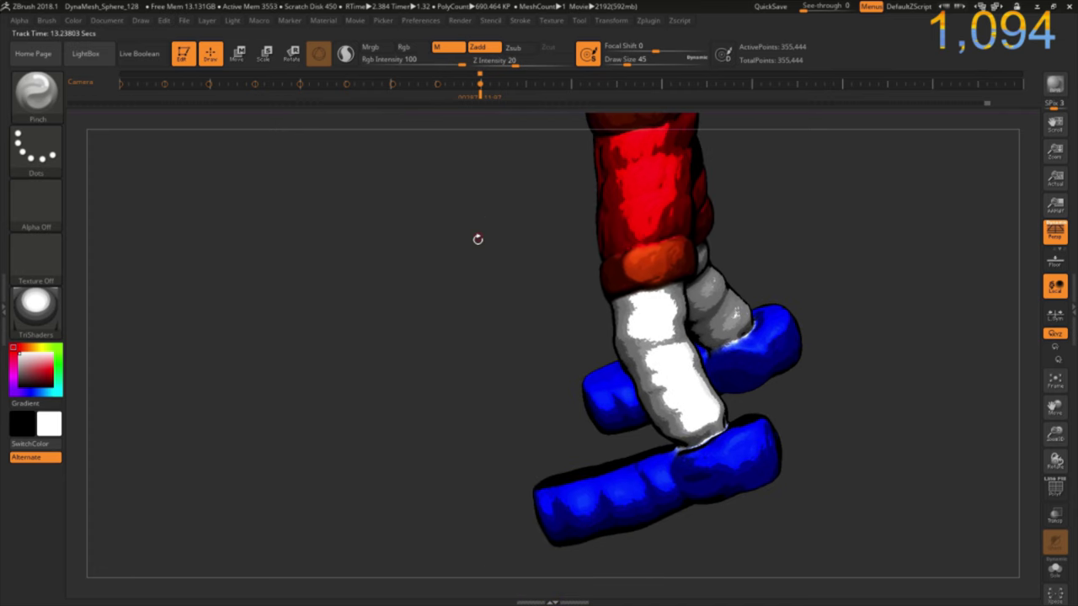
pyautogui.moveTo(478, 240); pyautogui.dragTo(518, 117)
# Key the legs view plus another frame, then orbit around the back and head.
pyautogui.click(526, 87)
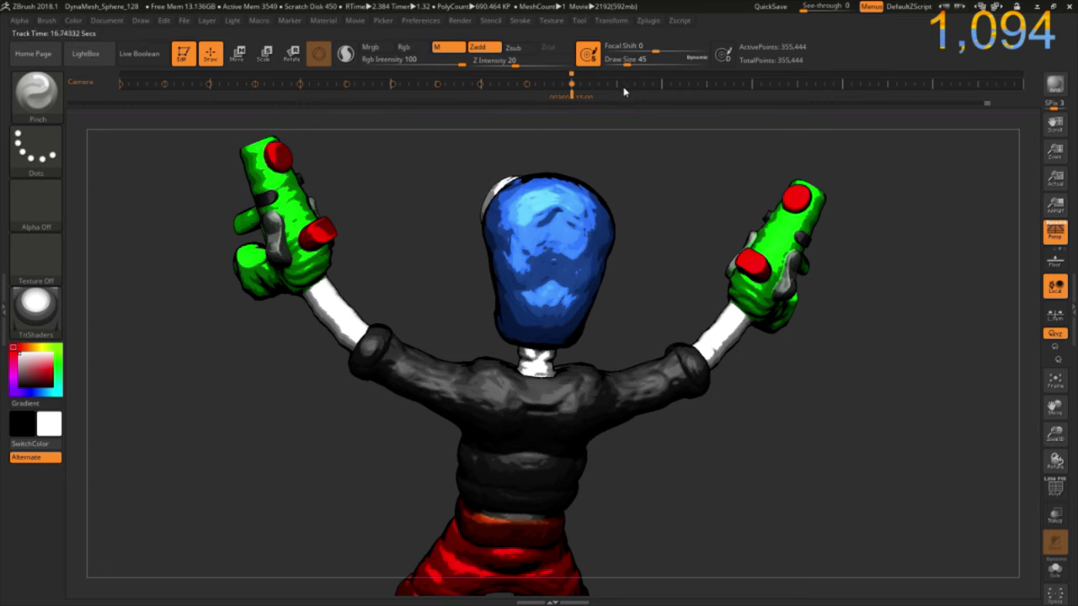
pyautogui.click(618, 84)
pyautogui.moveTo(827, 369); pyautogui.dragTo(791, 371)
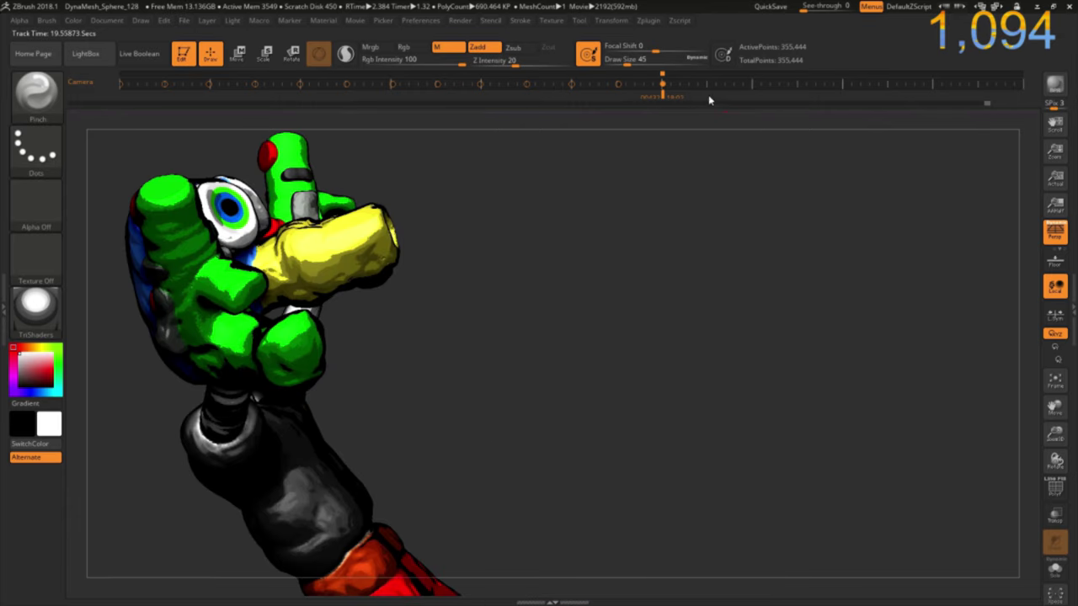
pyautogui.moveTo(673, 112)
pyautogui.mouseDown()
pyautogui.moveTo(718, 288)
pyautogui.moveTo(784, 149)
pyautogui.mouseUp()
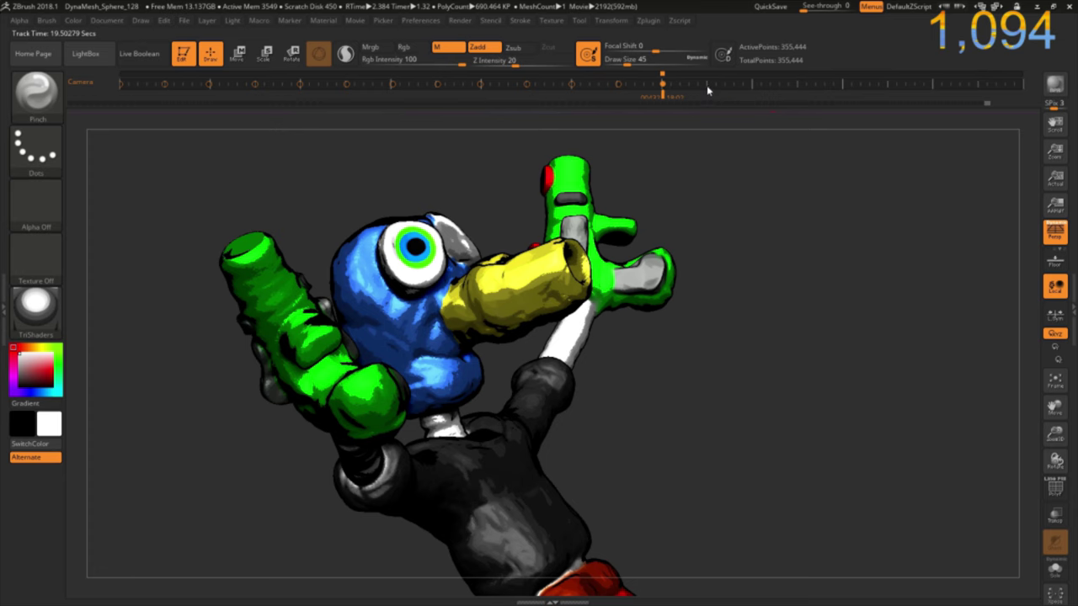
pyautogui.moveTo(733, 227)
pyautogui.mouseDown()
pyautogui.moveTo(390, 255)
pyautogui.moveTo(526, 236)
pyautogui.moveTo(679, 187)
pyautogui.mouseUp()
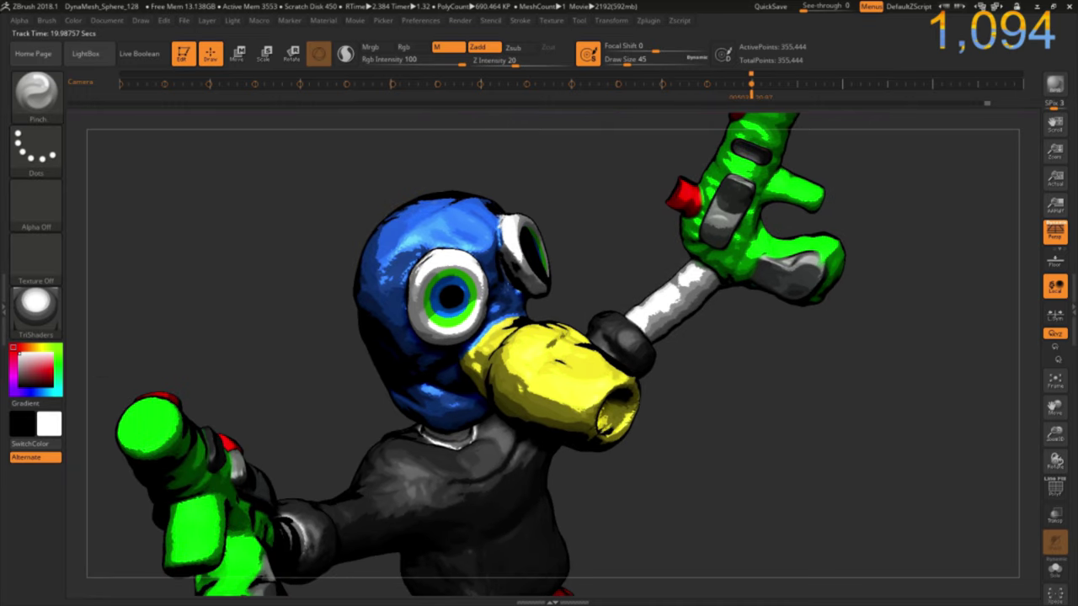
pyautogui.moveTo(589, 239); pyautogui.dragTo(549, 262)
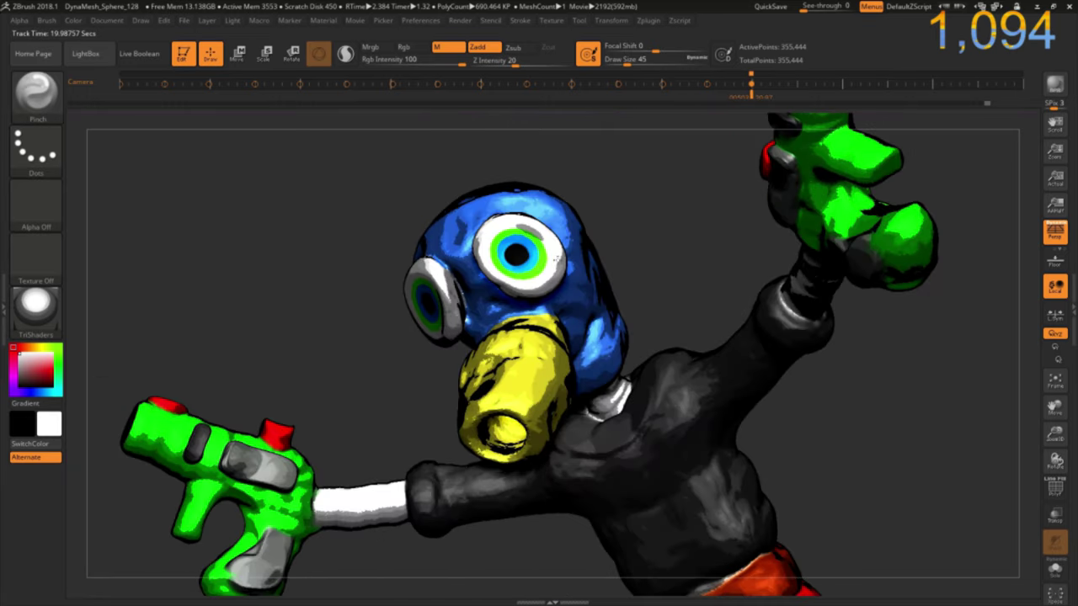
pyautogui.moveTo(643, 168); pyautogui.dragTo(715, 165)
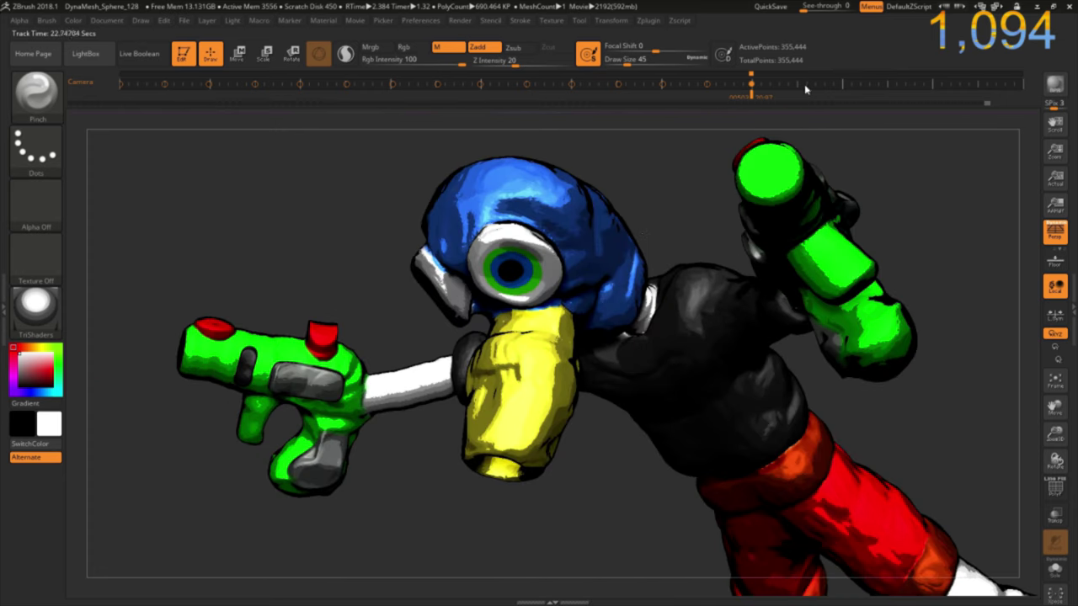
# Frame the goggle eyes and gun-hand and add two keyframes near the track's end.
pyautogui.keyDown('ctrl'); pyautogui.moveTo(601, 245); pyautogui.dragTo(276, 340, button='right'); pyautogui.keyUp('ctrl')
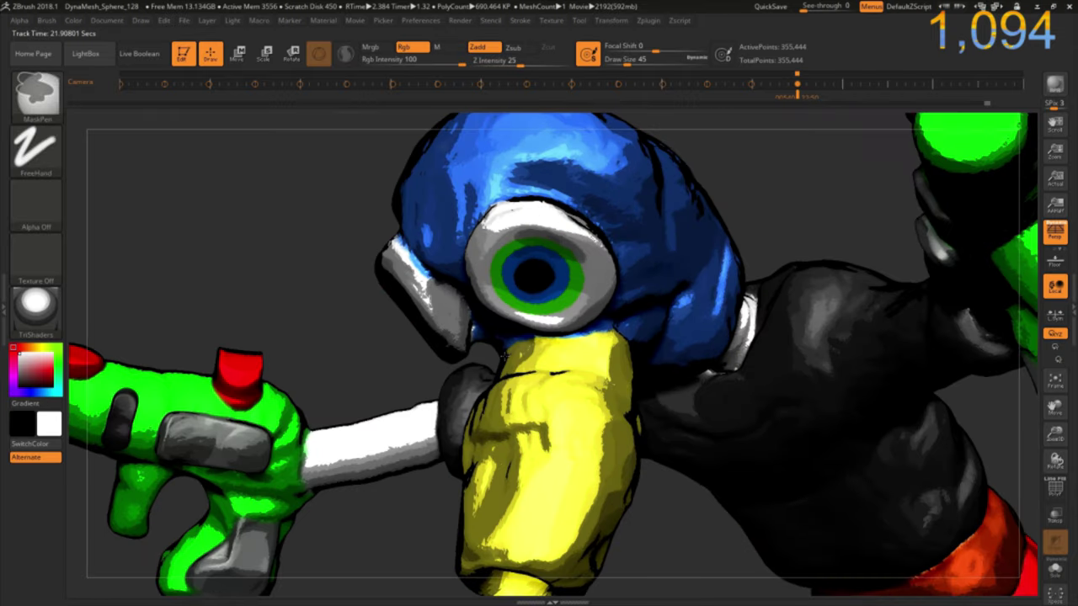
pyautogui.moveTo(276, 340); pyautogui.dragTo(320, 320)
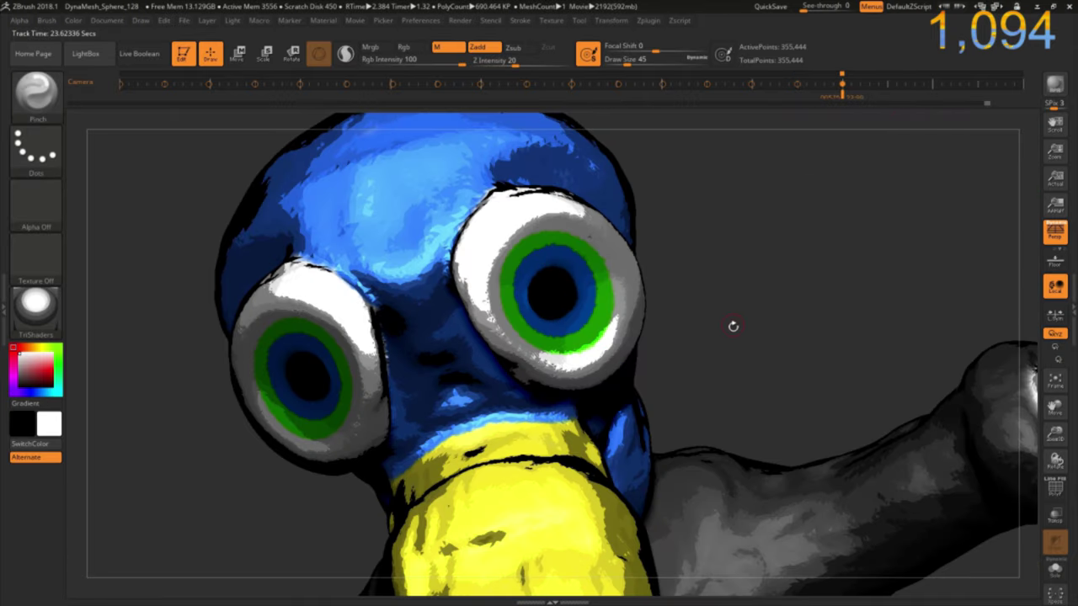
pyautogui.moveTo(733, 326); pyautogui.dragTo(637, 222)
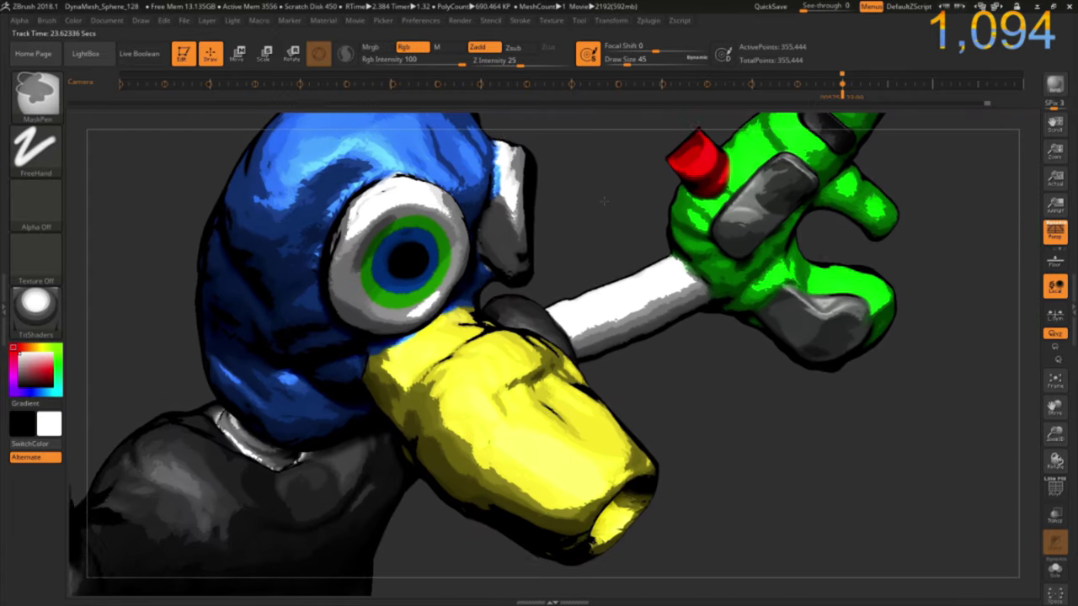
pyautogui.click(887, 85)
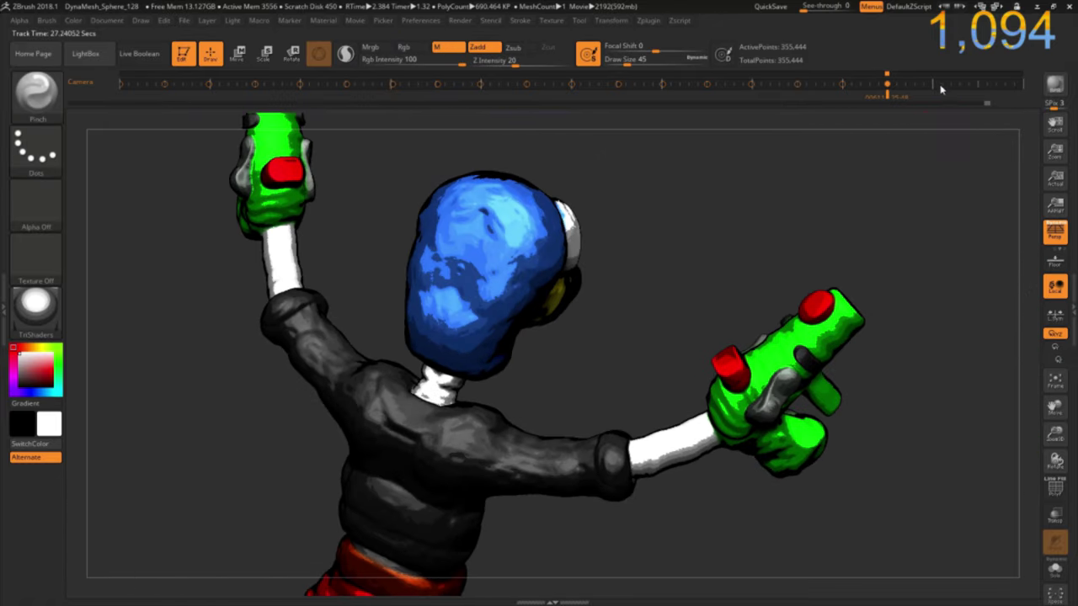
pyautogui.click(933, 85)
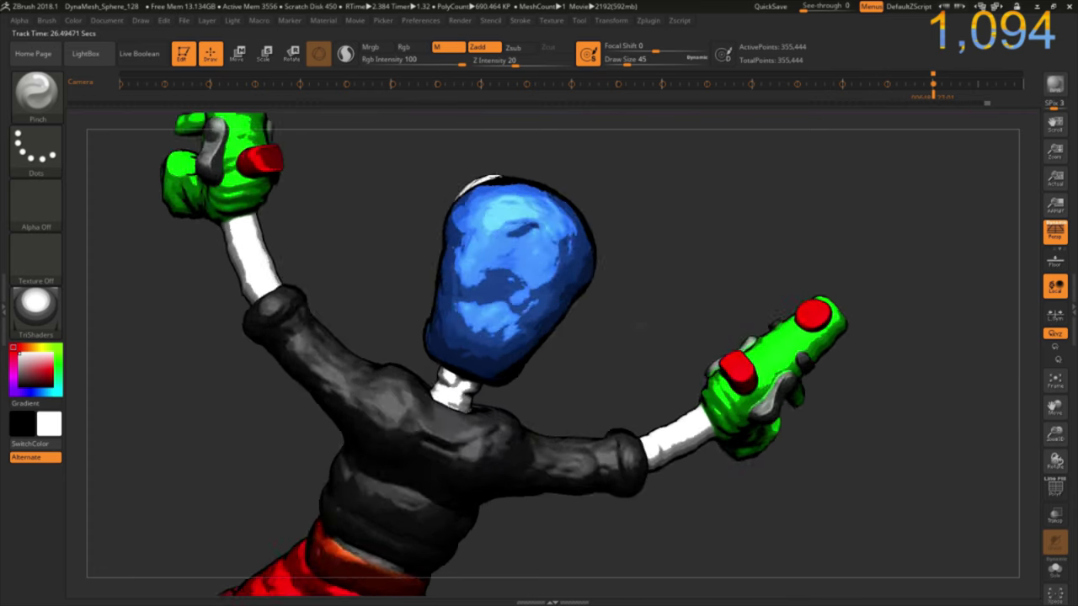